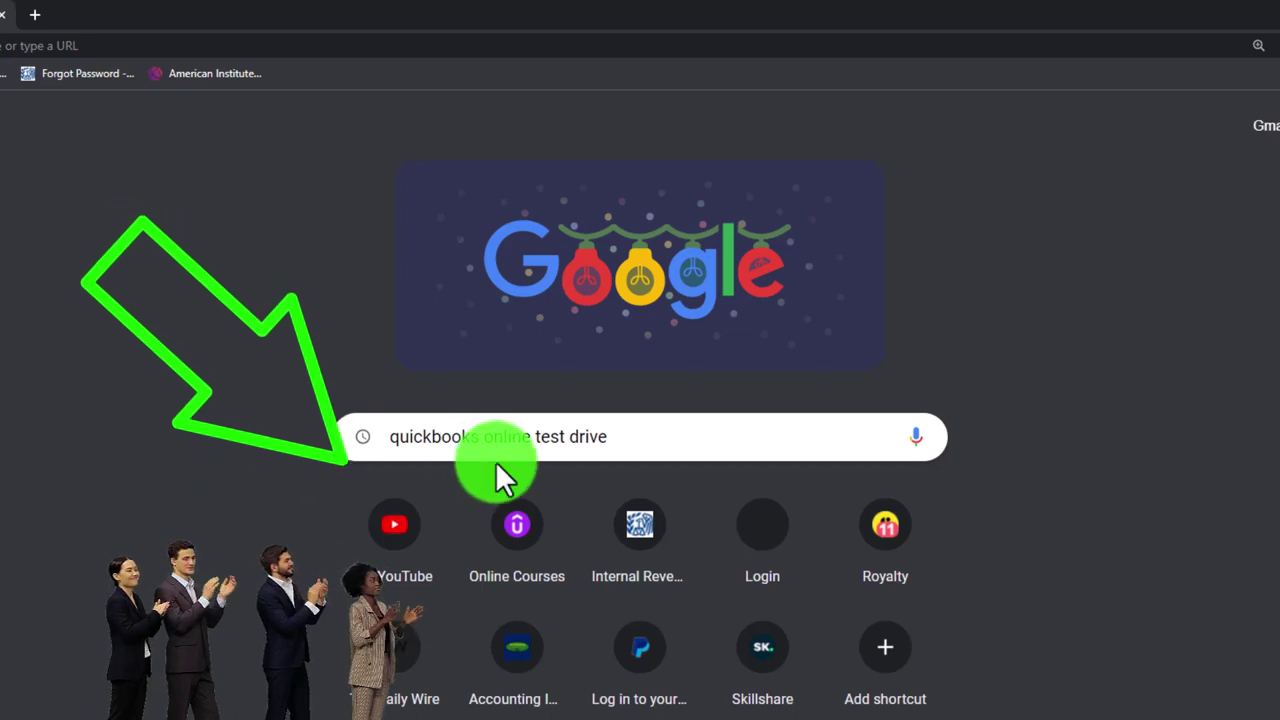
Search Google for "quickbooks online test drive" and open the Test drive QuickBooks Online support article.
key("Return")
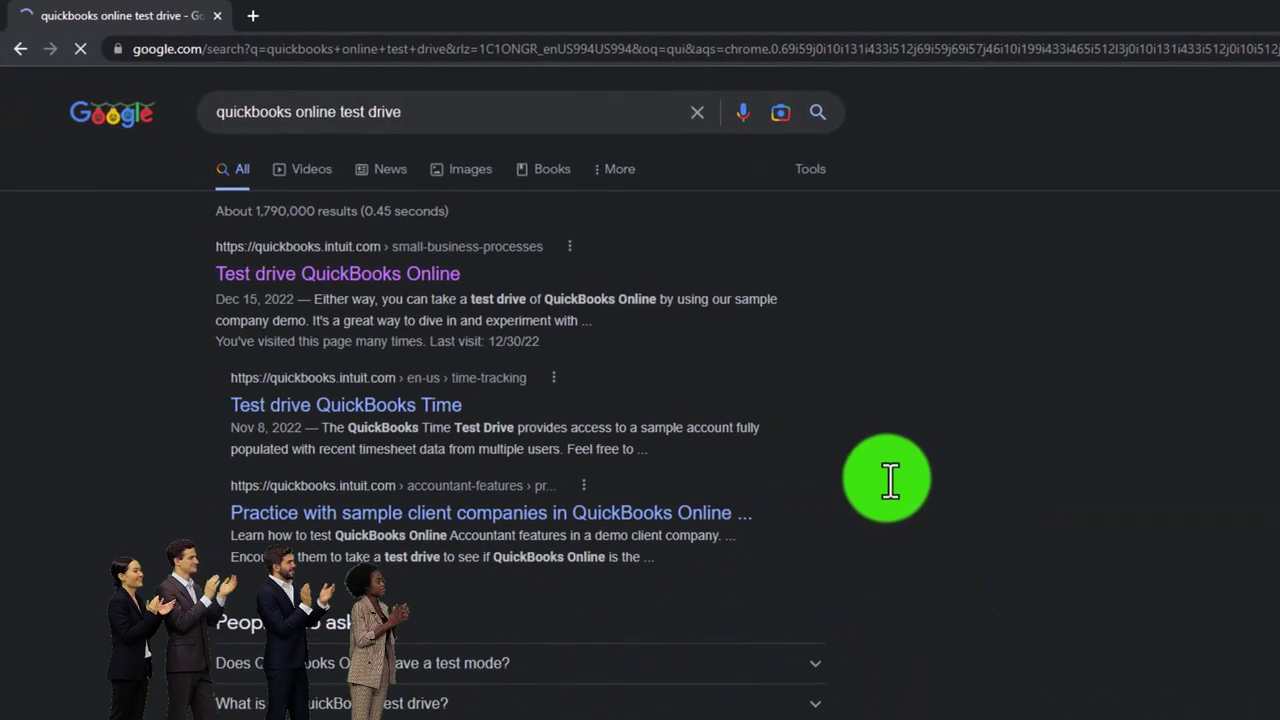
left_click(368, 280)
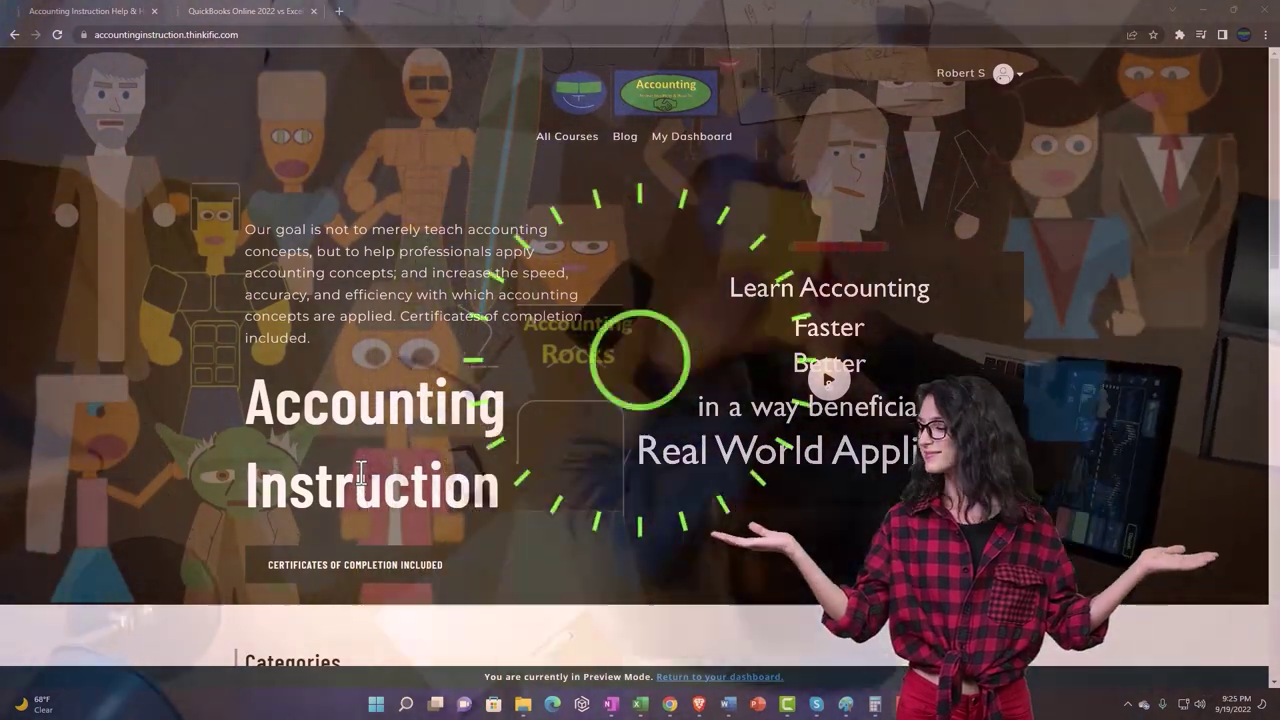
Browse the Accounting Instruction site's course categories and the lesson sections of the QuickBooks Online 2022 course.
scroll(176, 544, "down", 5)
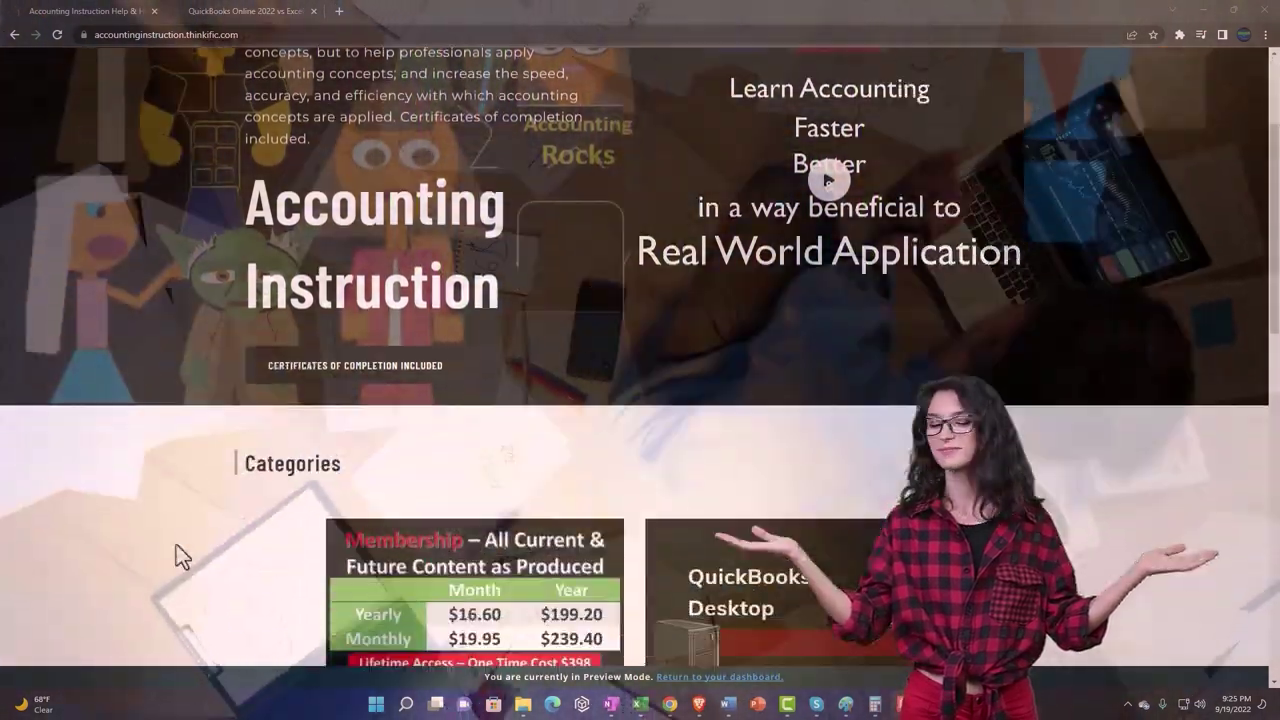
scroll(176, 544, "down", 2)
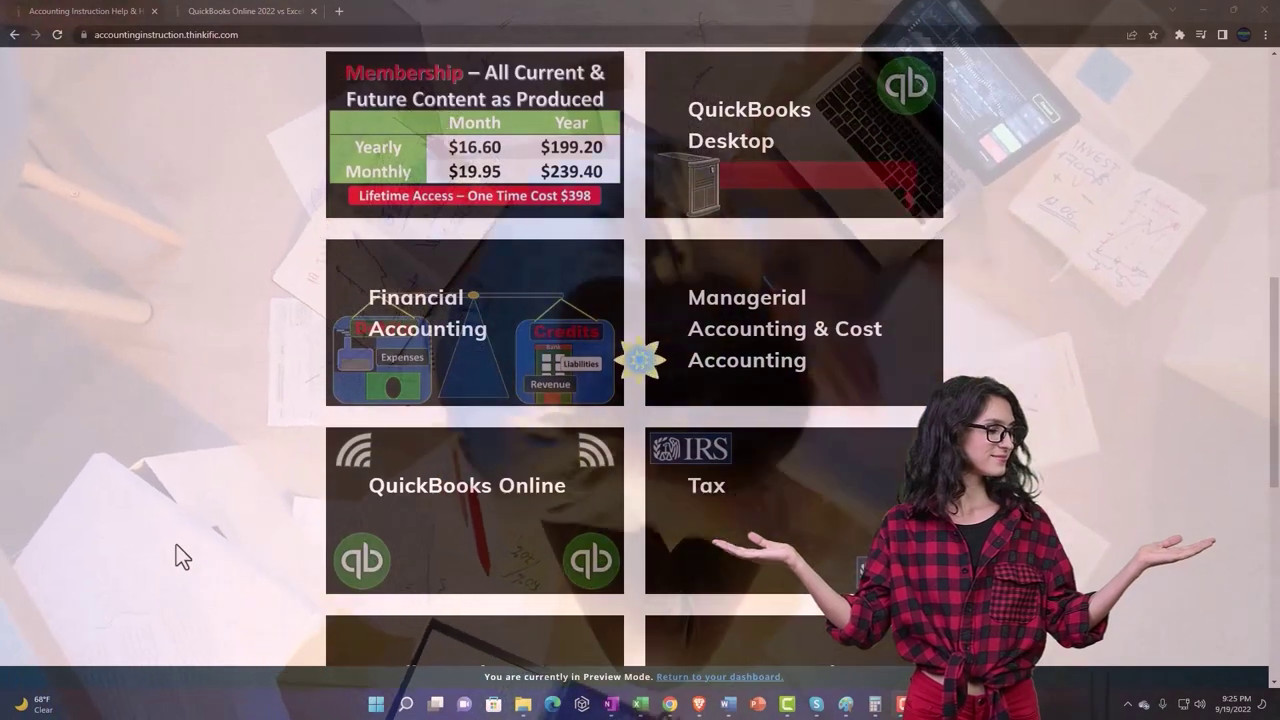
scroll(176, 544, "down", 1)
scroll(176, 544, "down", 4)
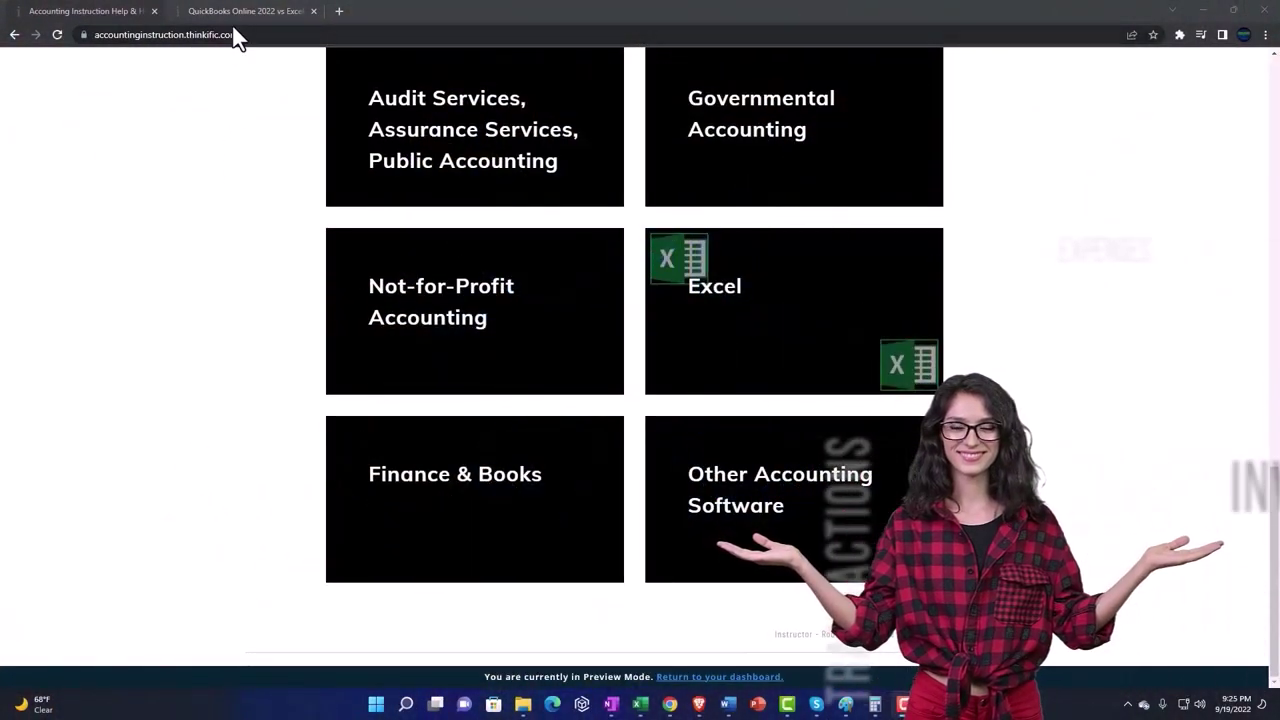
left_click(230, 11)
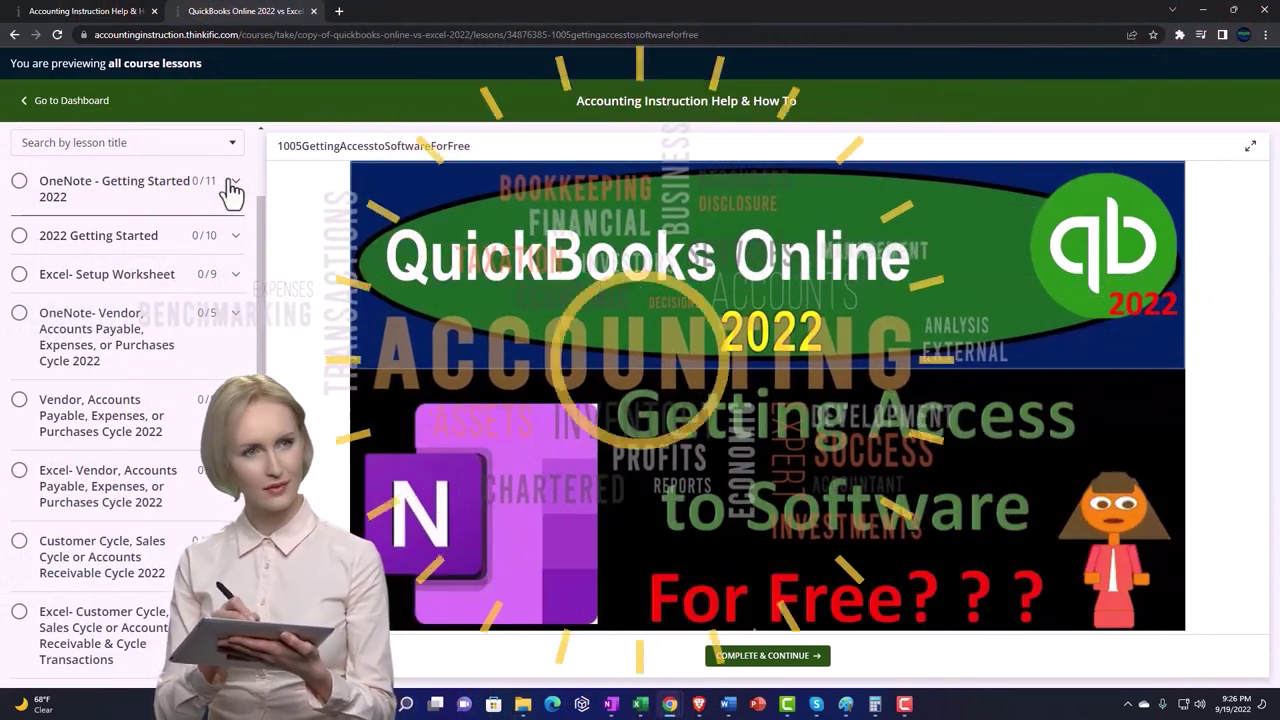
left_click(232, 188)
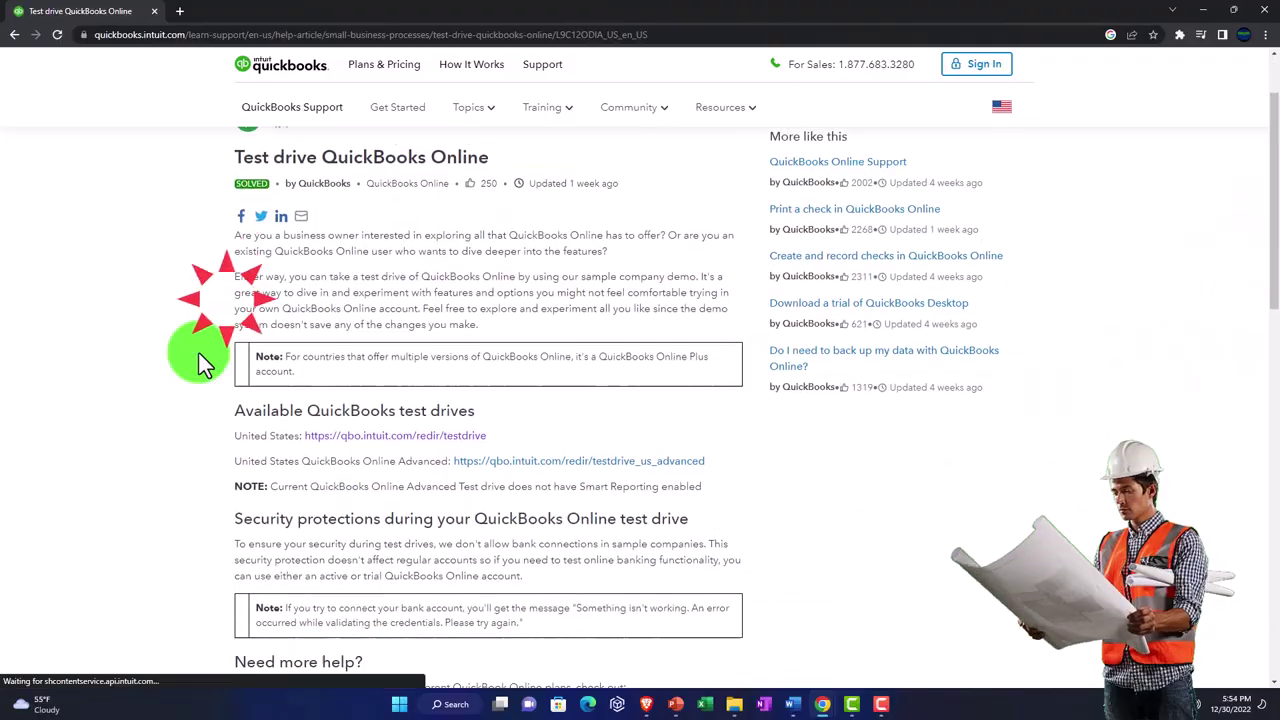
Launch the United States QuickBooks Online test drive from its link in the support article.
scroll(200, 357, "down", 1)
left_click(330, 412)
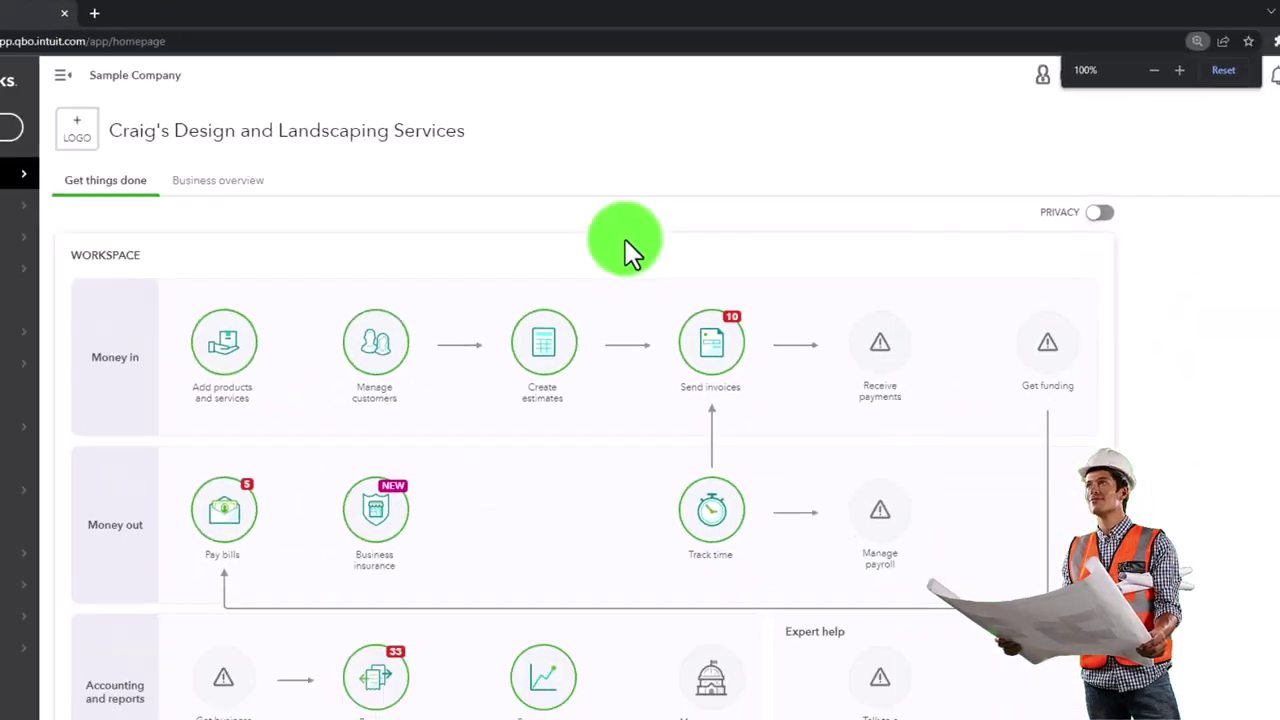
key("ctrl+plus")
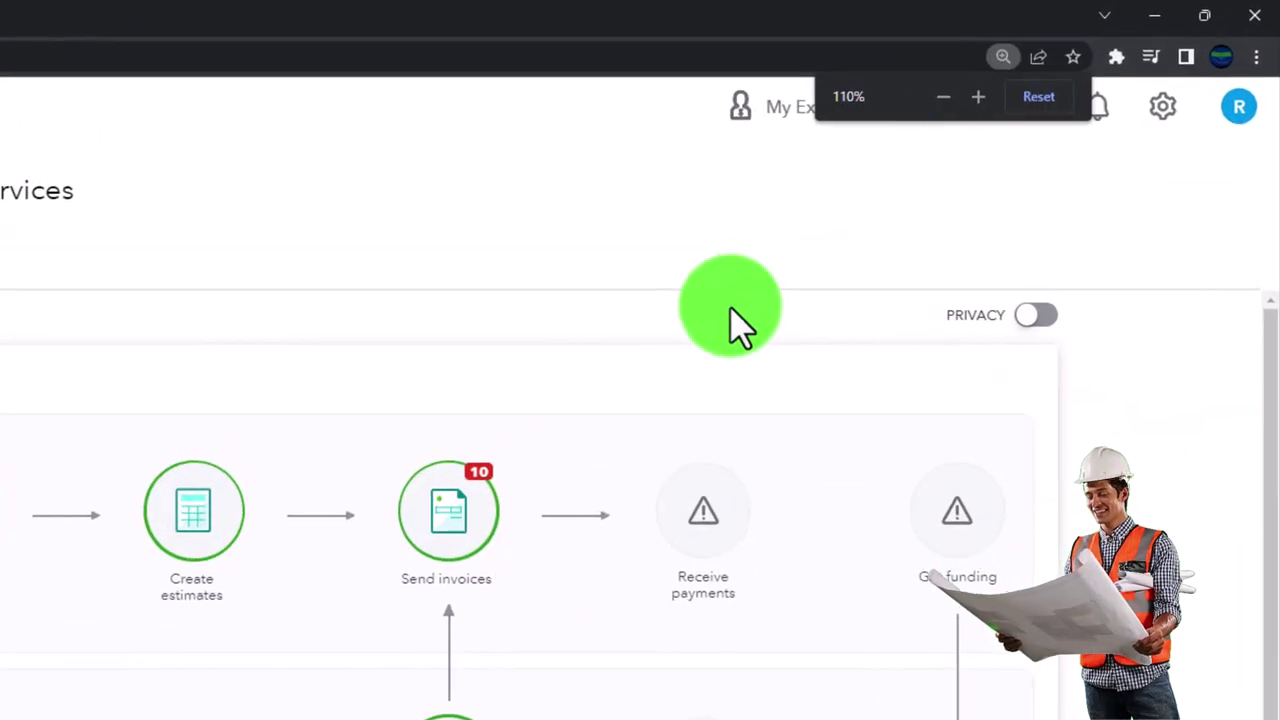
key("ctrl+plus")
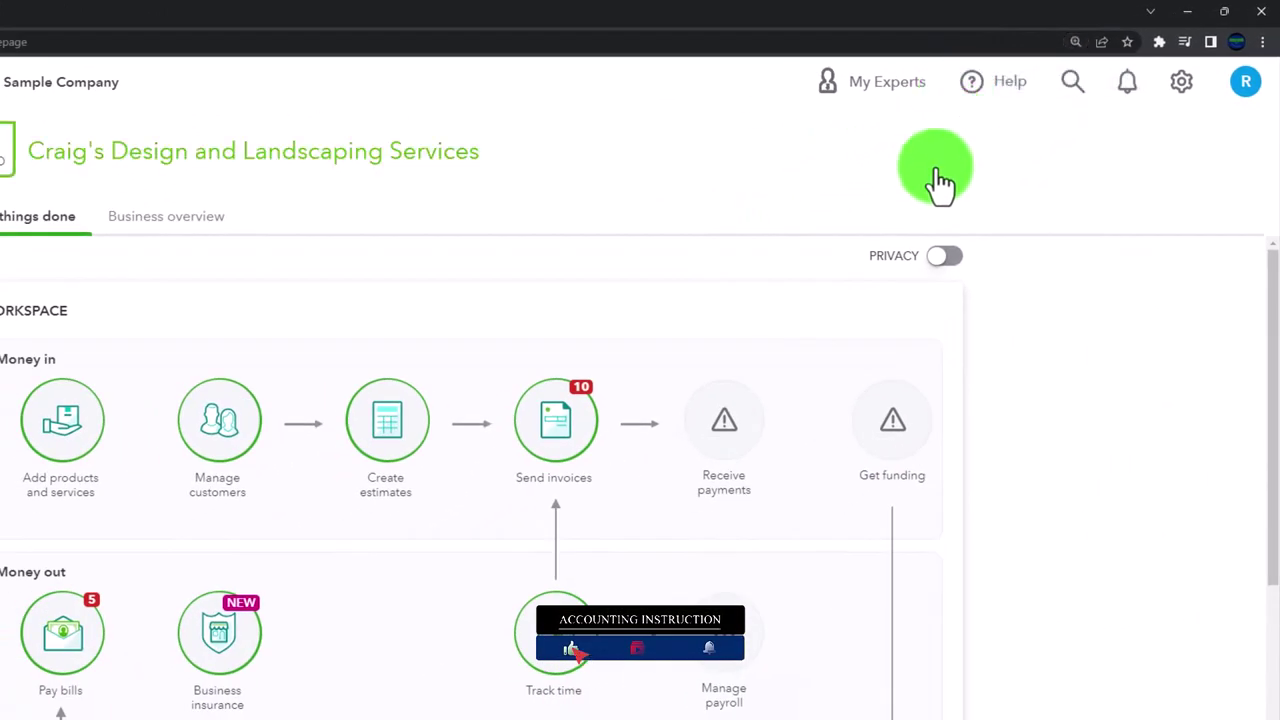
Check in the company settings whether the sample company uses Accountant view or Business view.
left_click(1182, 84)
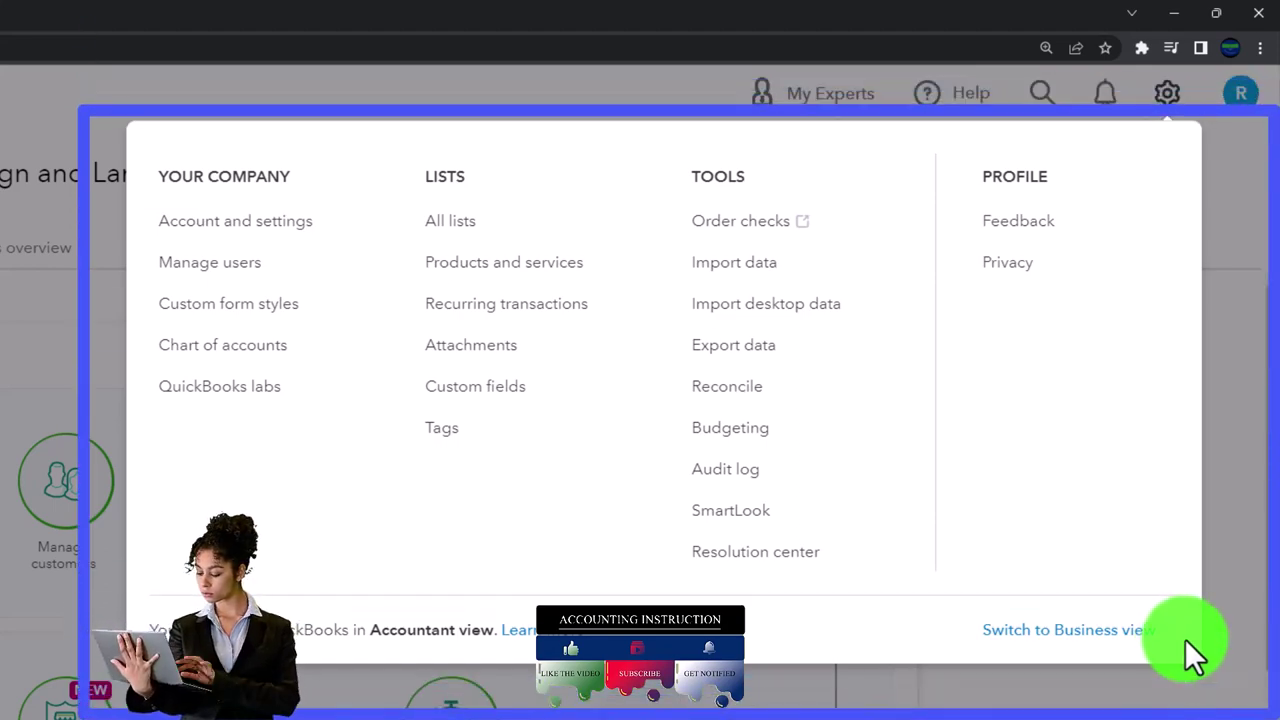
left_click(1108, 690)
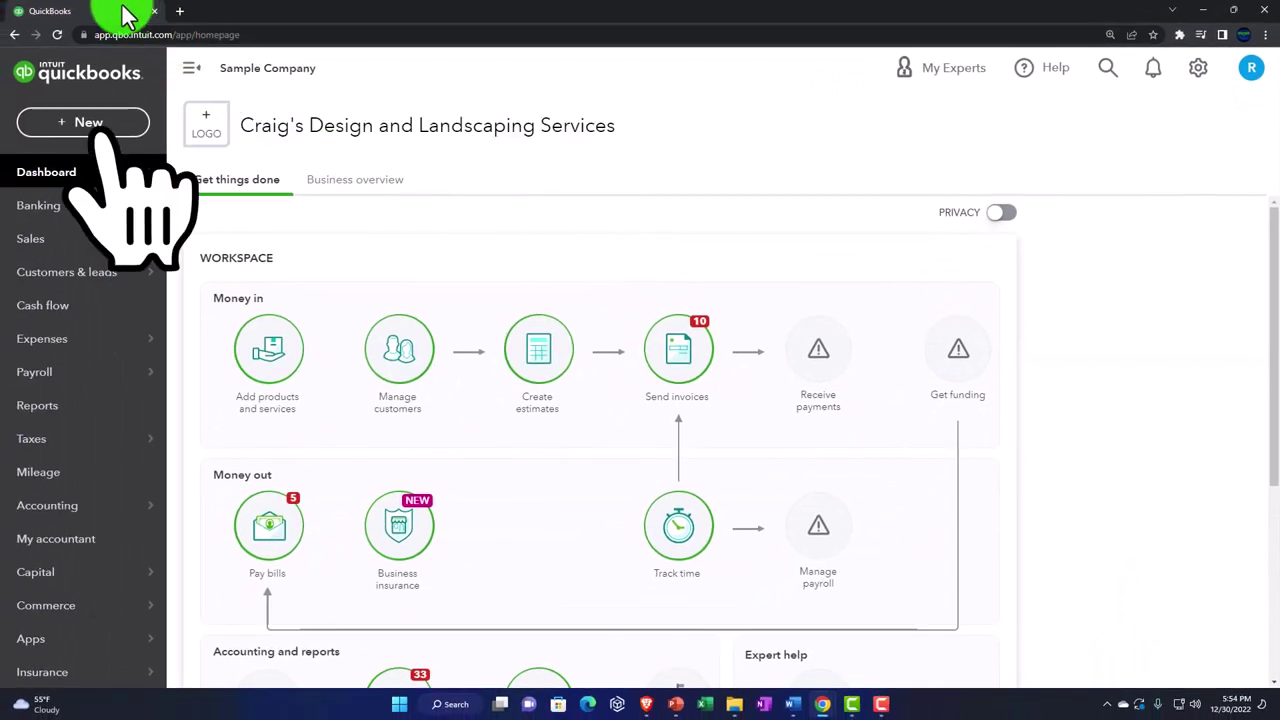
Duplicate the QuickBooks browser tab twice so that the sample company is open in three tabs.
right_click(125, 12)
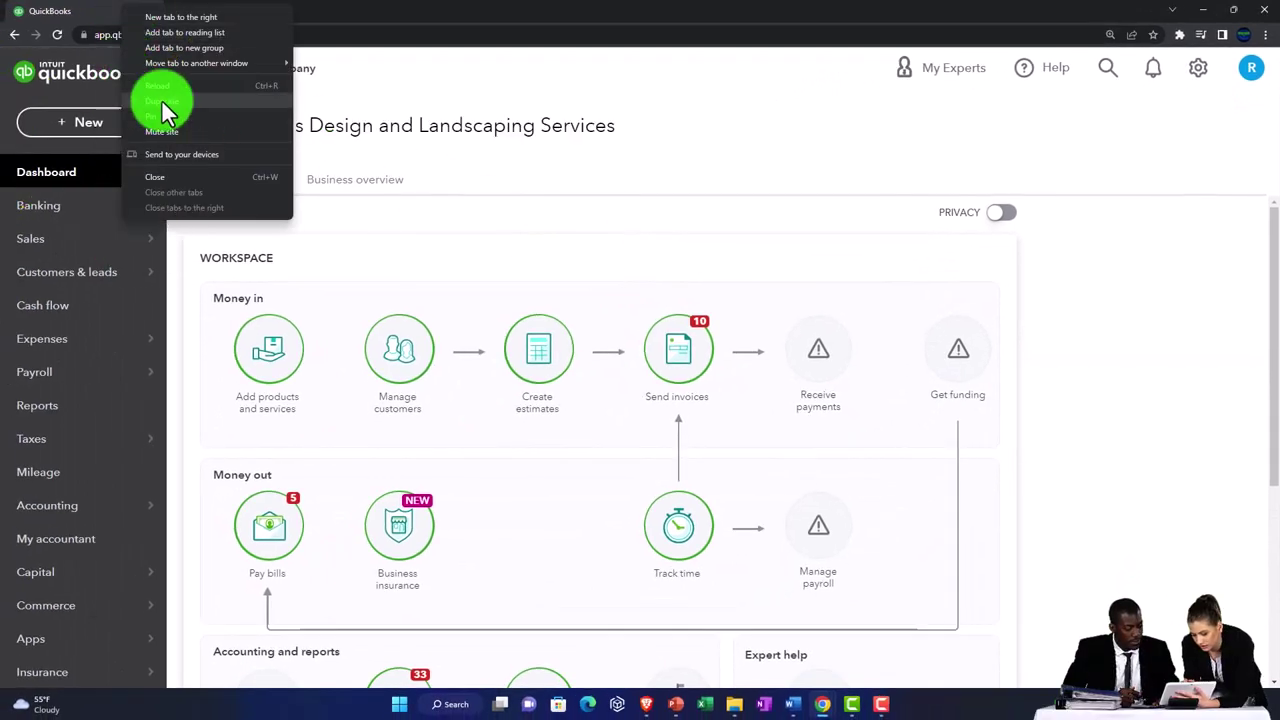
left_click(160, 101)
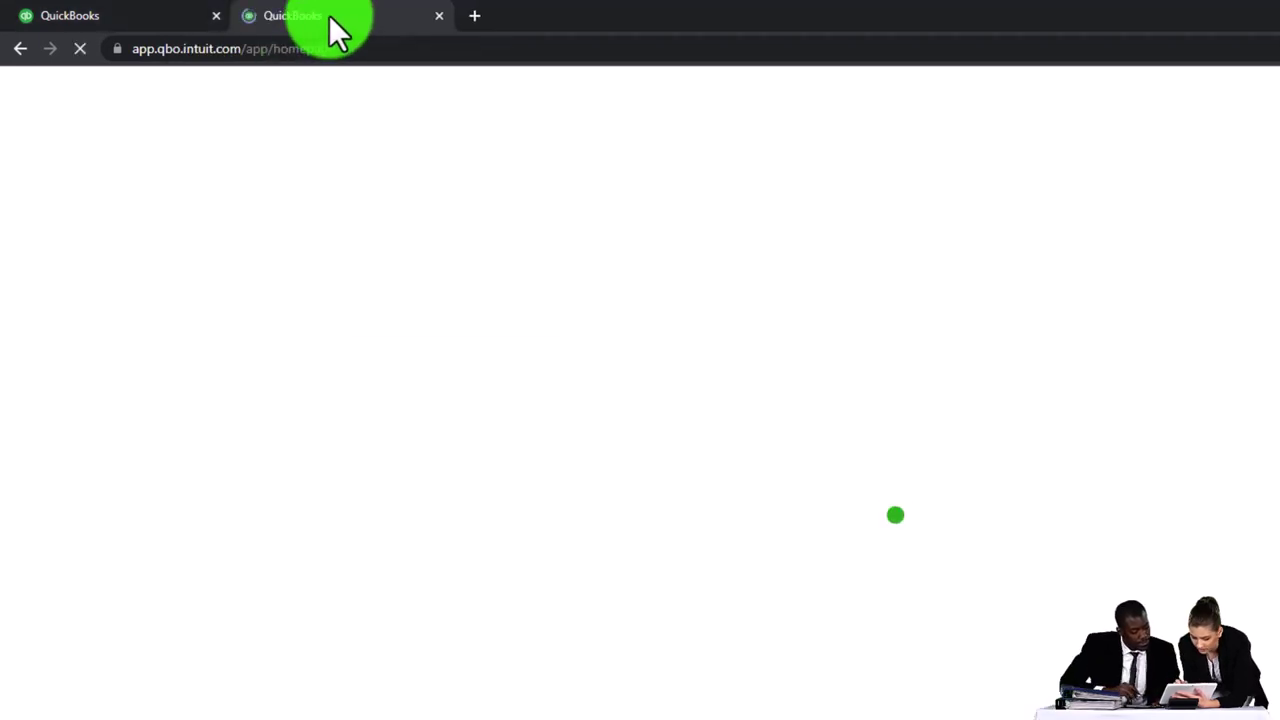
right_click(329, 16)
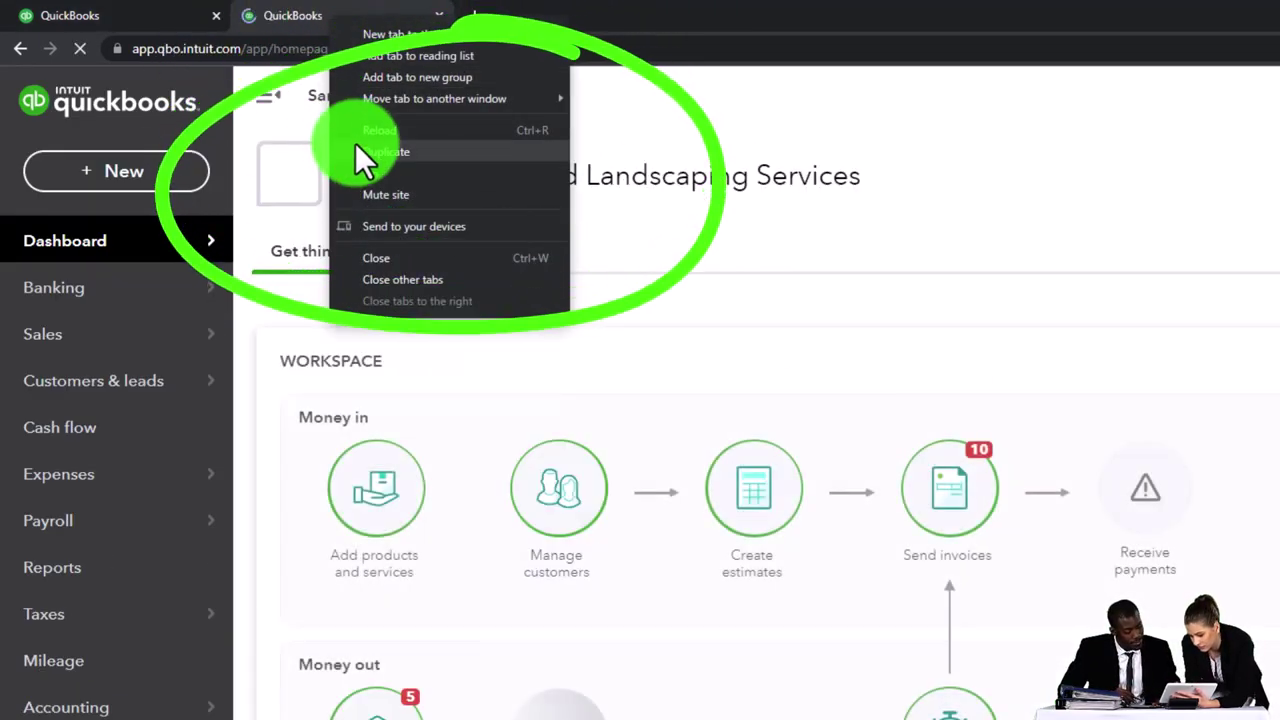
left_click(431, 150)
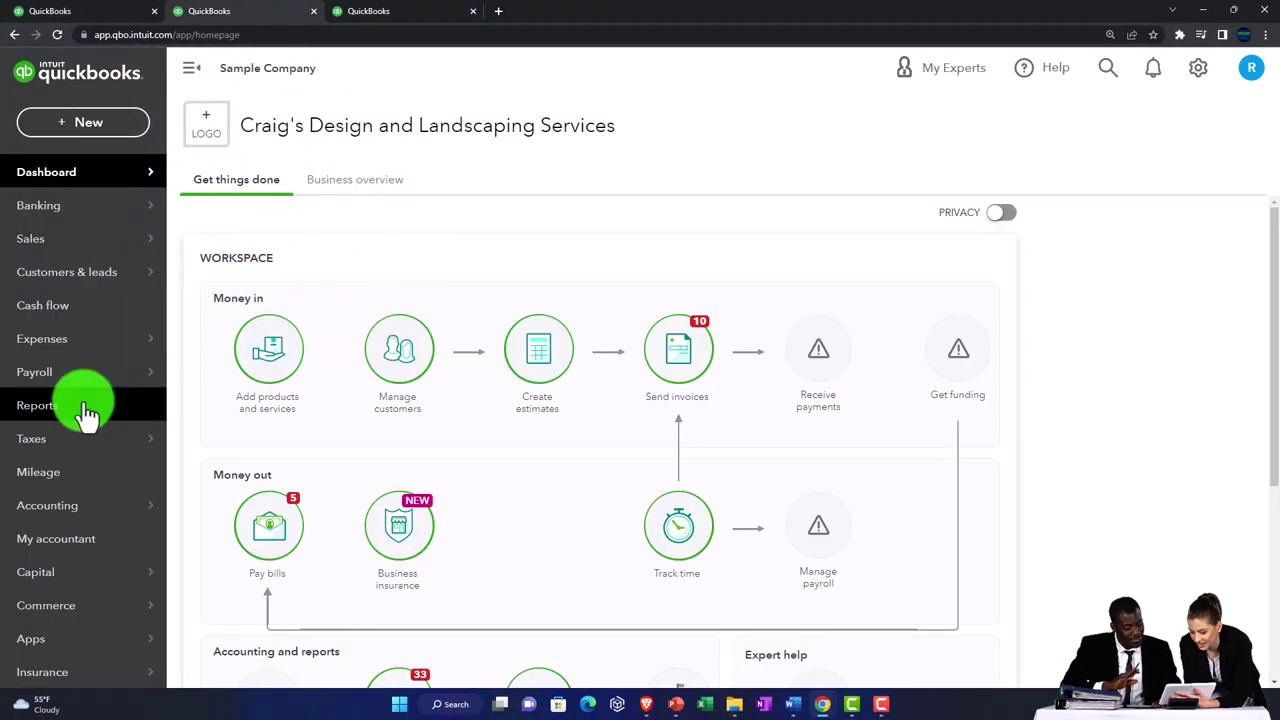
Open the Balance Sheet report in the second browser tab and the Profit and Loss report in the third.
left_click(87, 410)
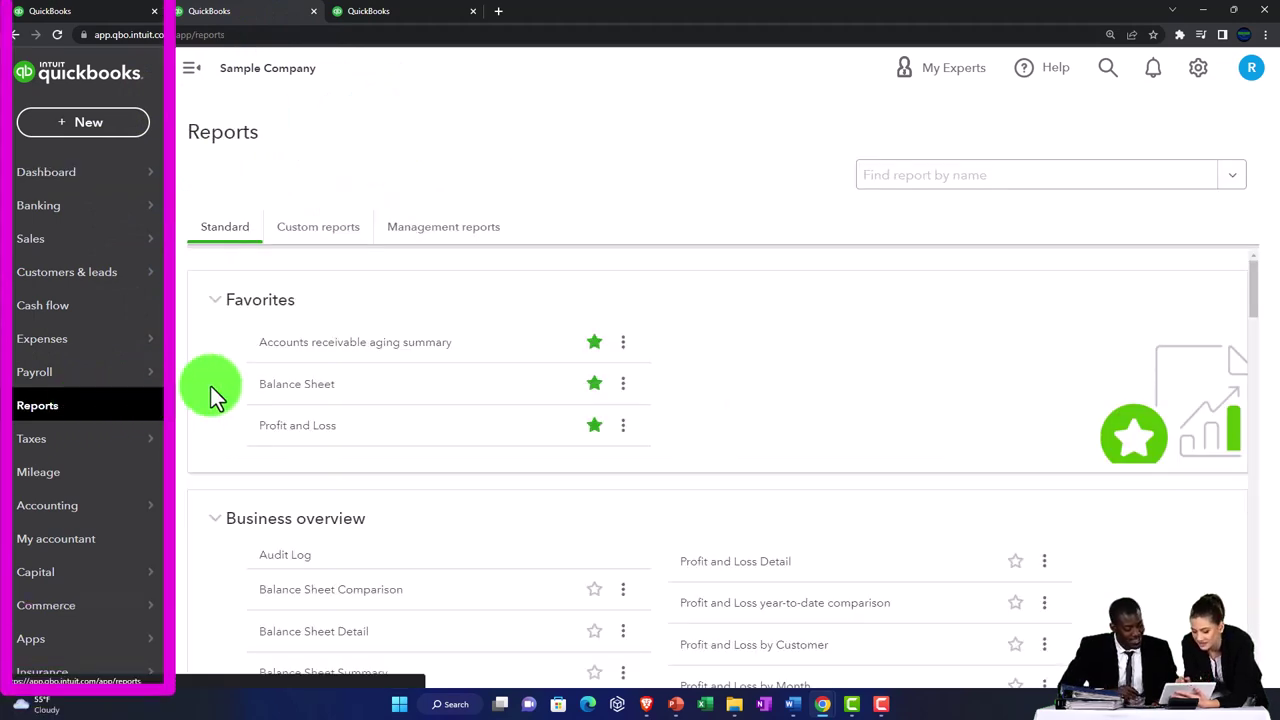
left_click(265, 390)
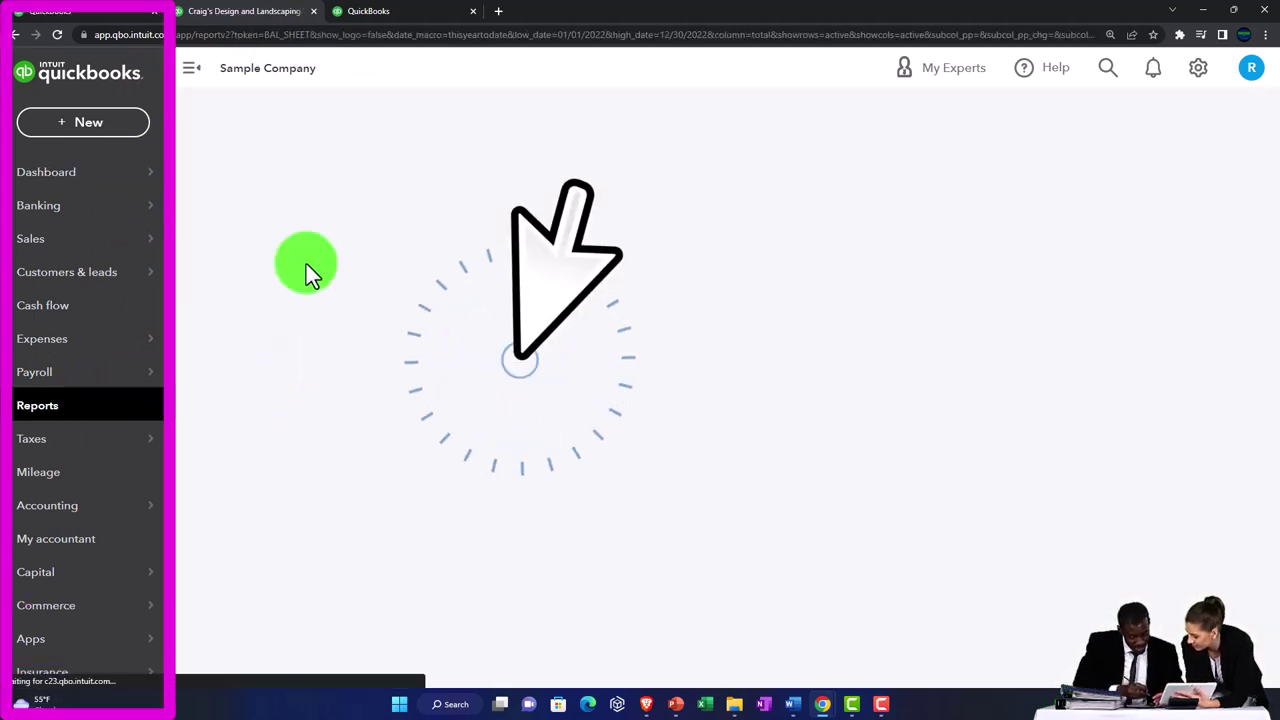
left_click(398, 14)
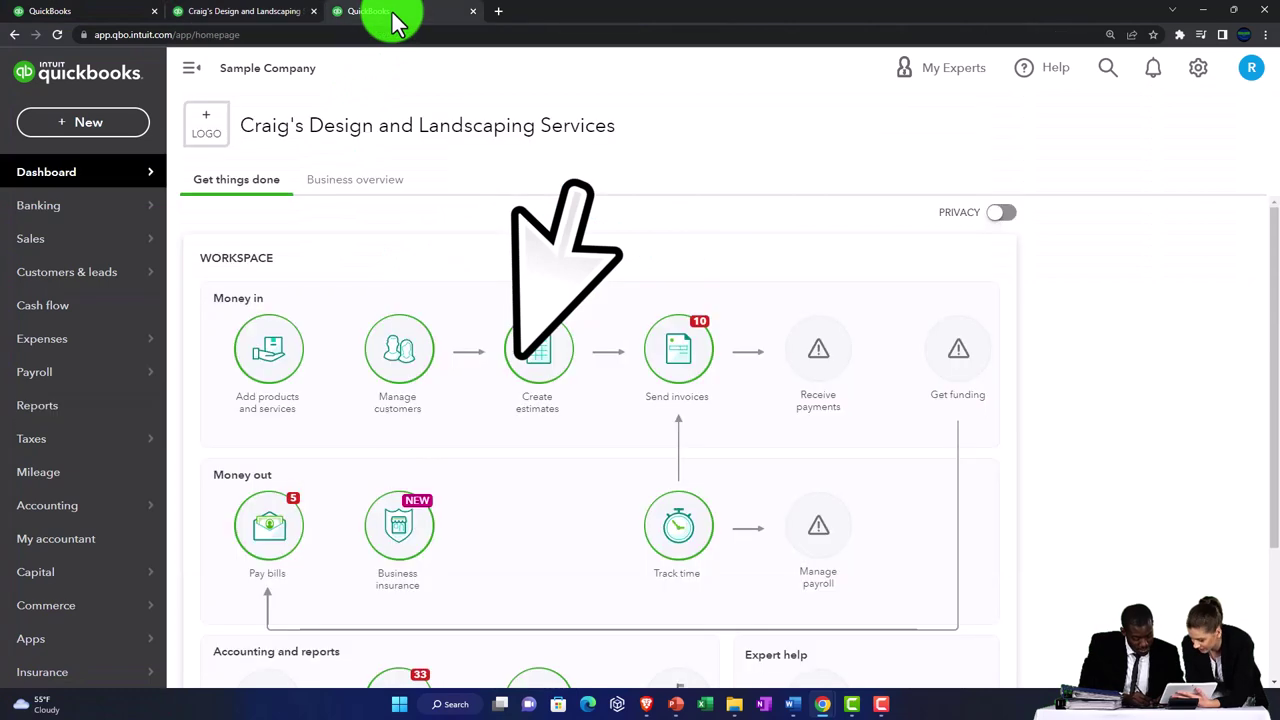
left_click(98, 413)
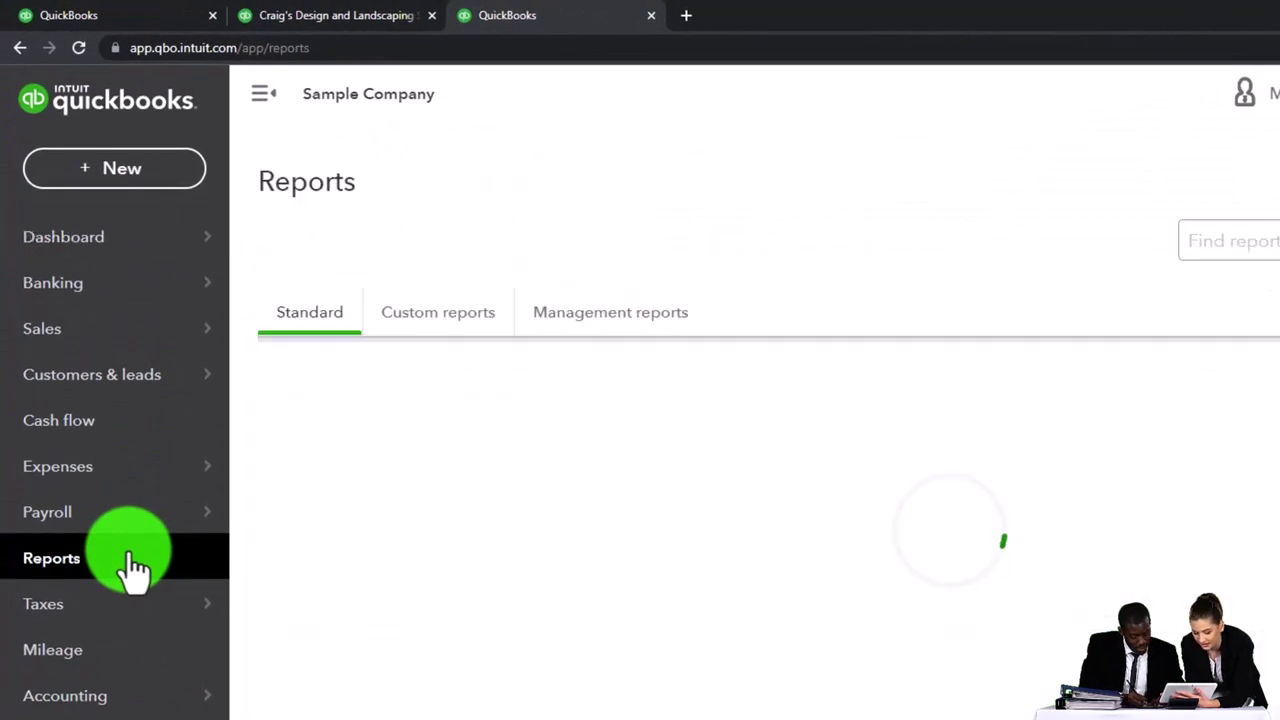
left_click(385, 592)
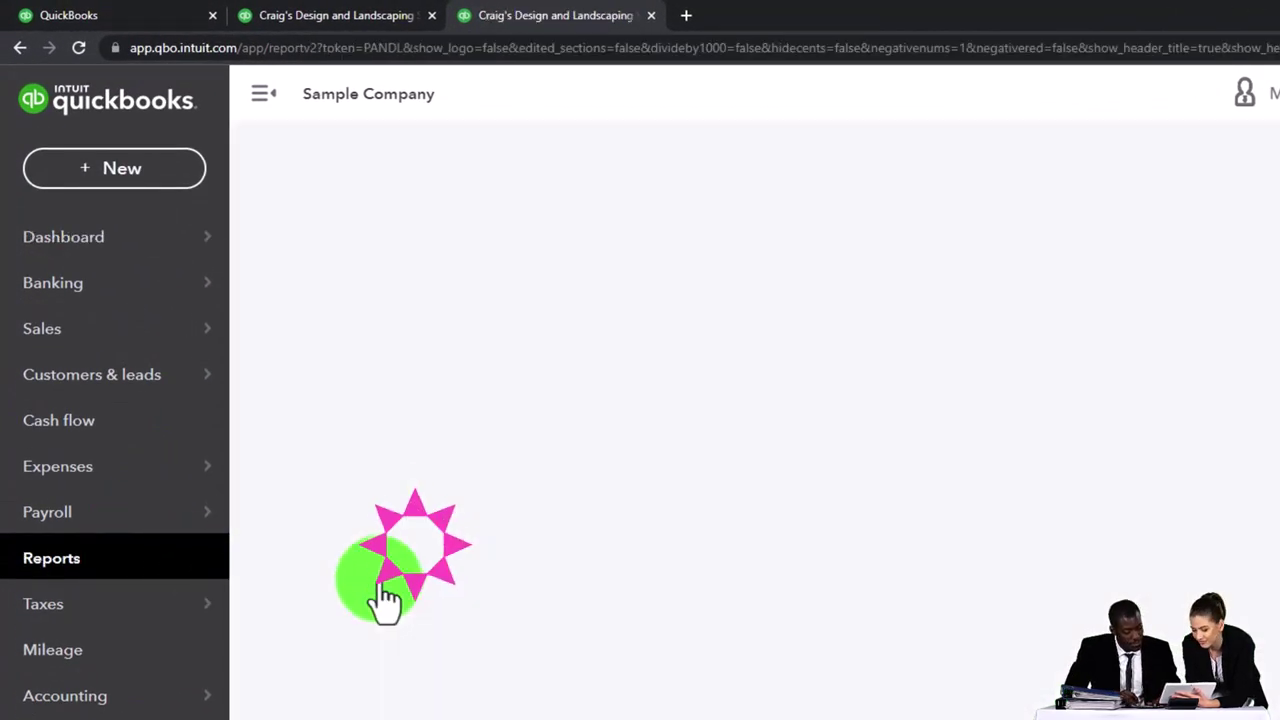
Collapse the navigation pane and run the Profit and Loss report for the period 01/01/2022 to 12/31/2022.
scroll(385, 592, "down", 3)
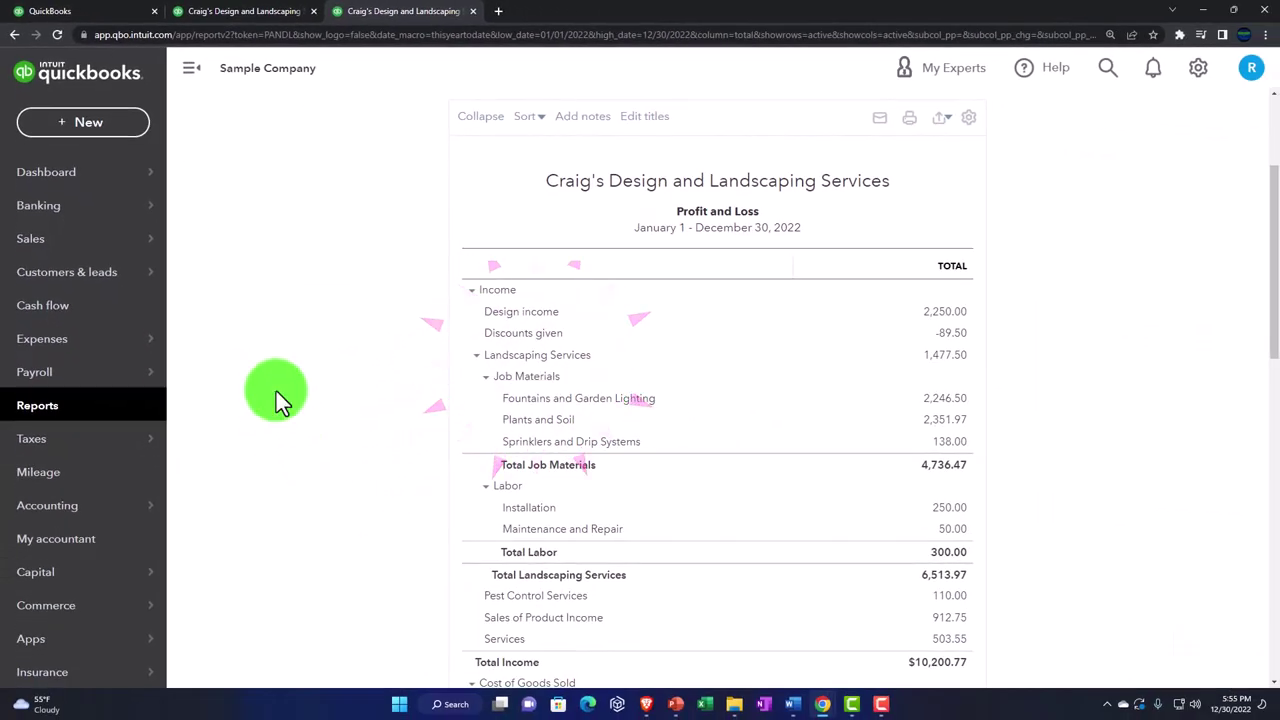
left_click(196, 76)
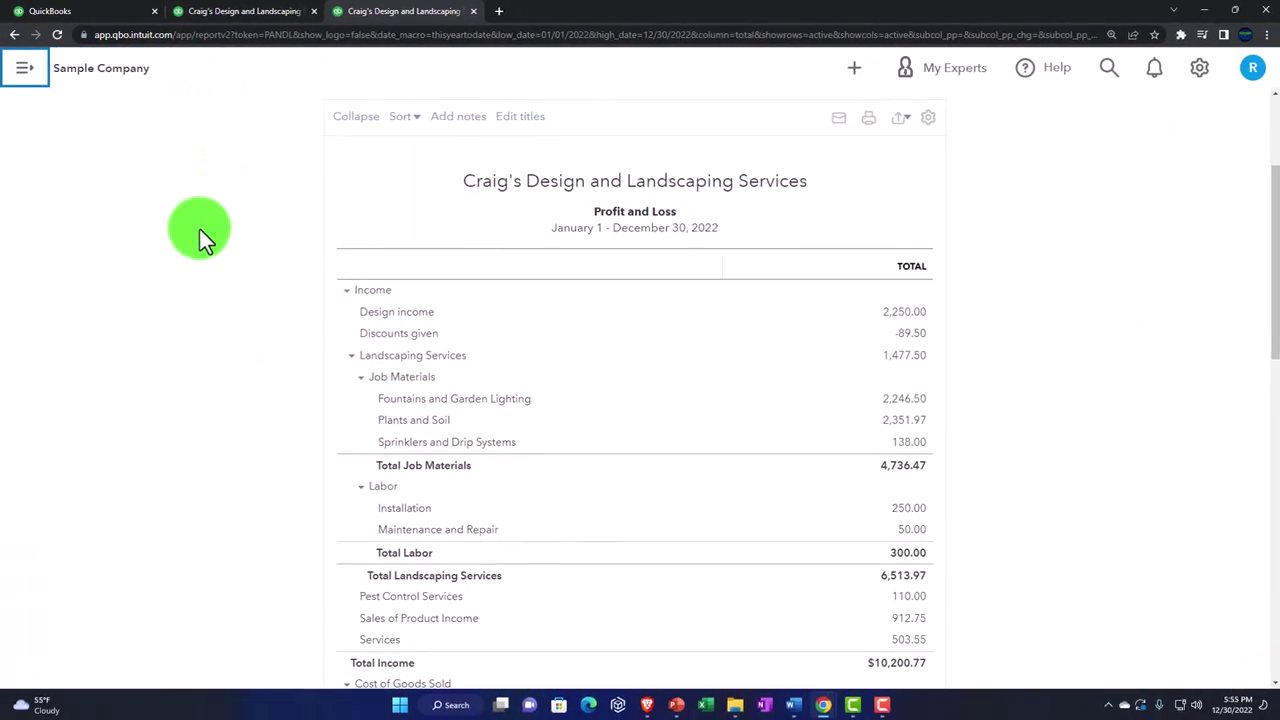
scroll(230, 270, "up", 4)
left_click_drag(269, 187, 233, 177)
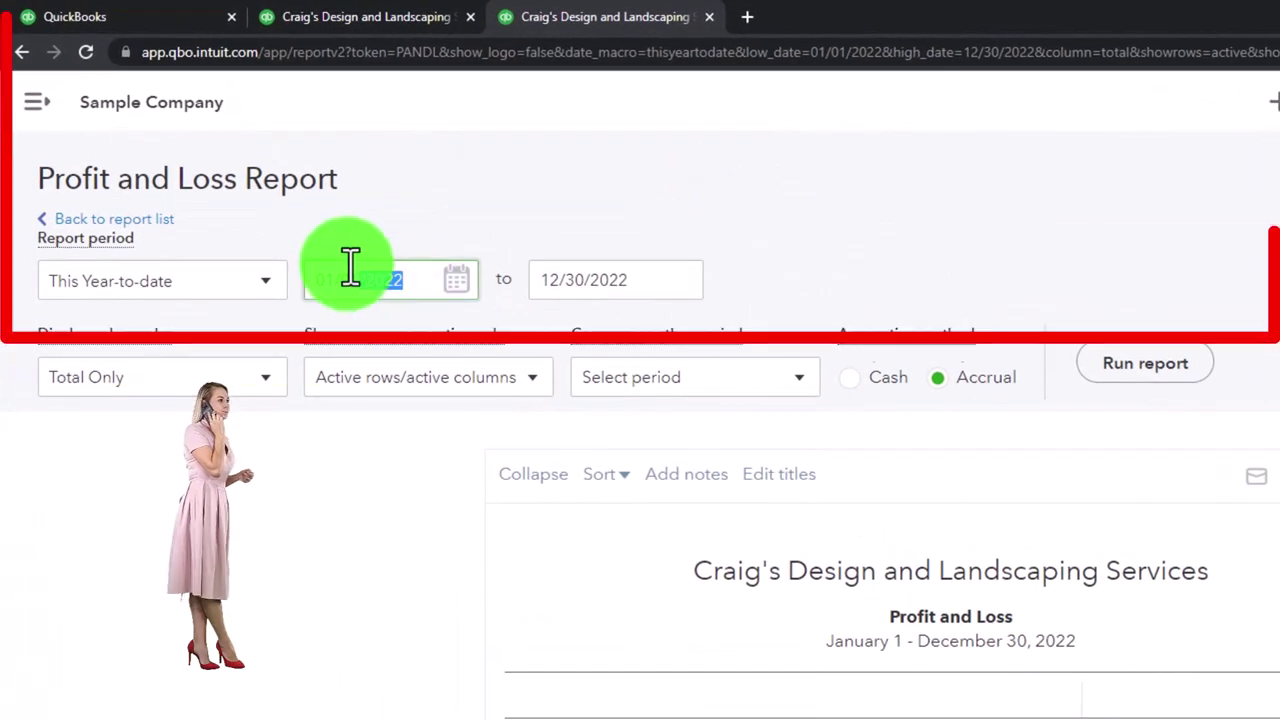
left_click_drag(350, 266, 345, 211)
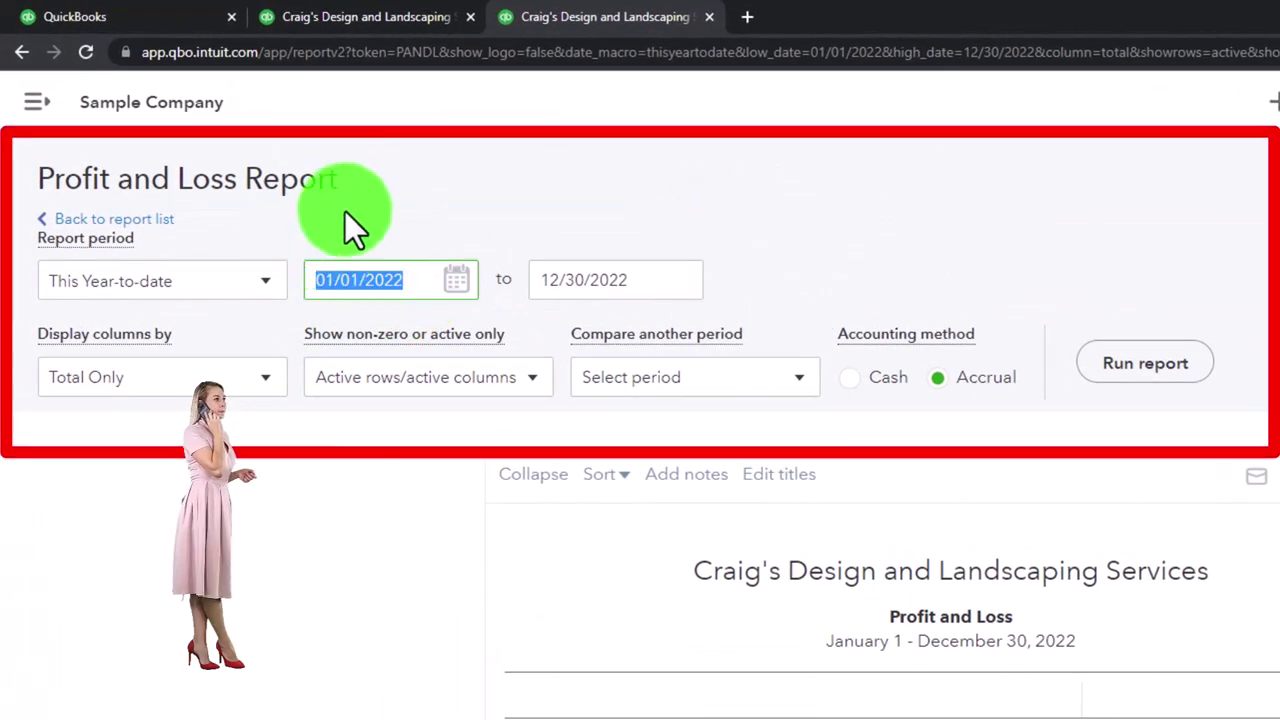
type("01/01/2022")
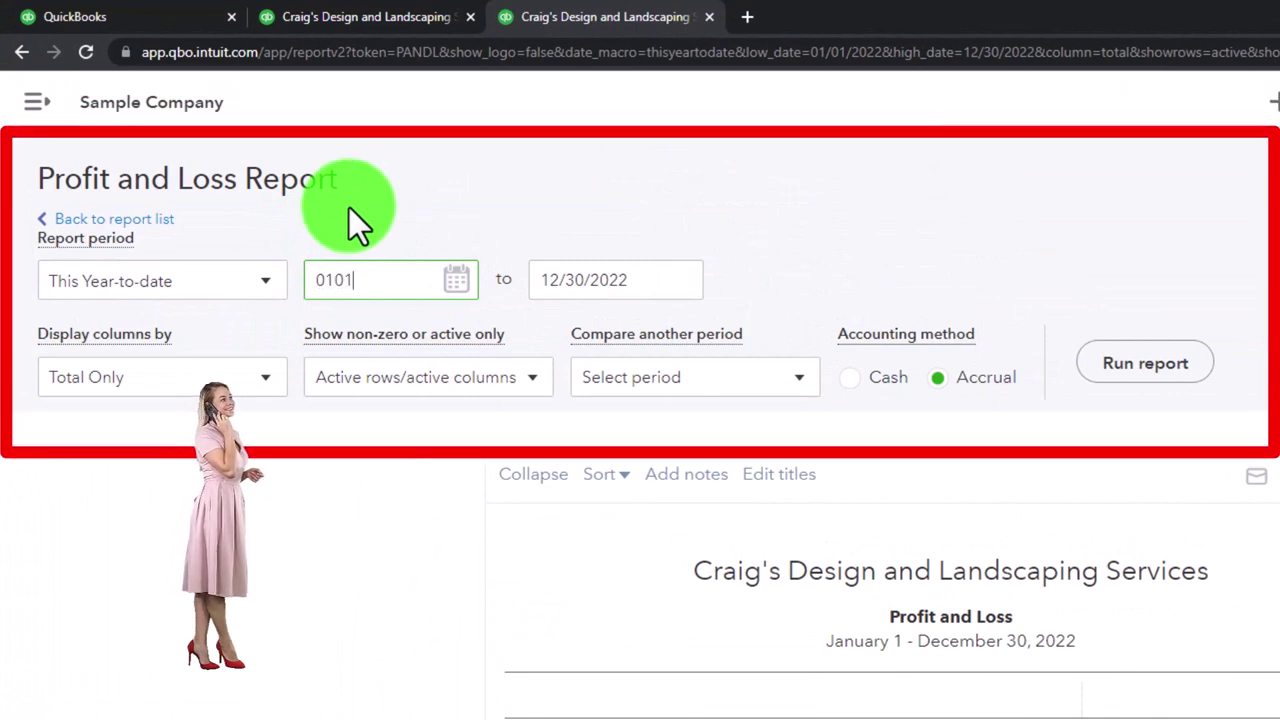
key("Tab")
type("12/31/2022")
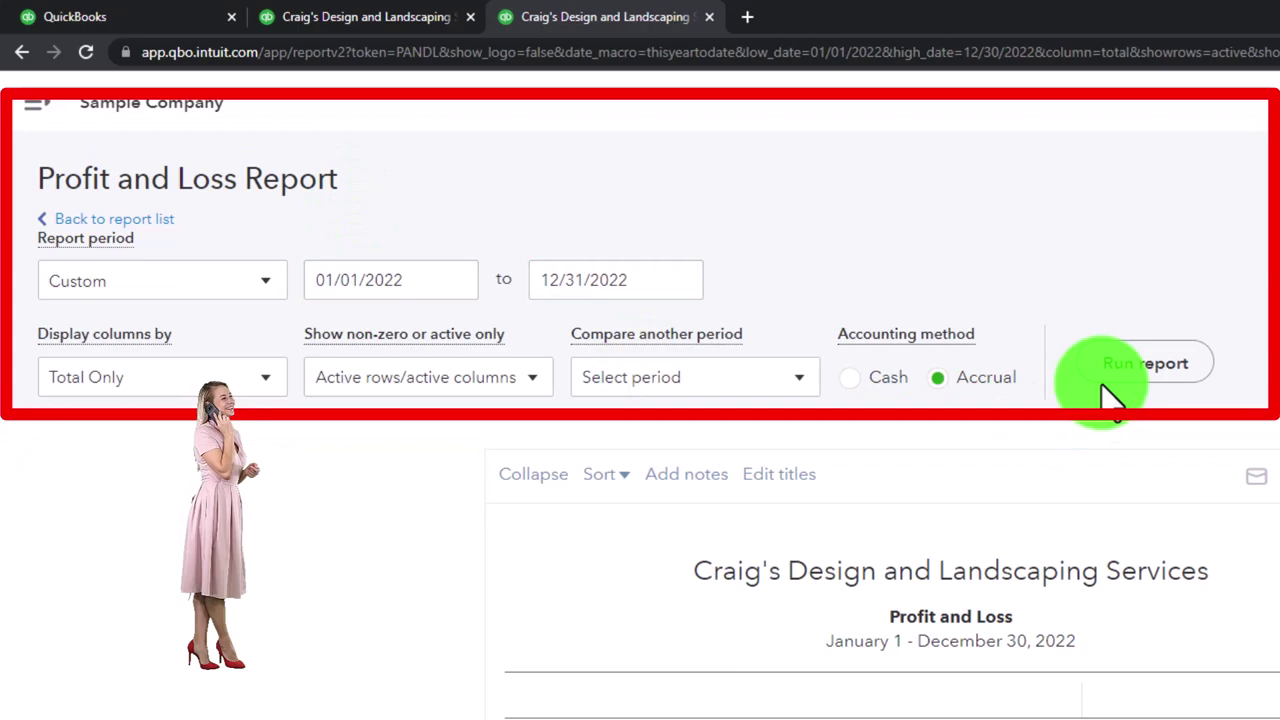
left_click(1114, 371)
key("ctrl+minus")
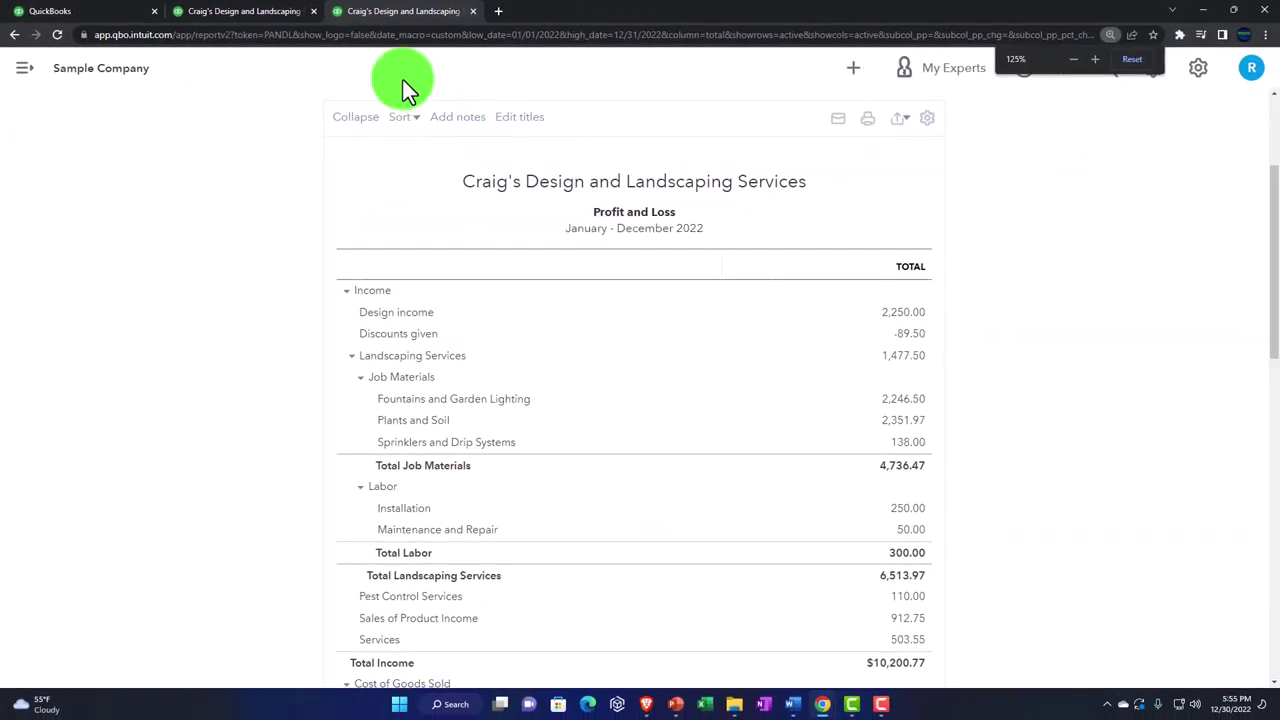
In the Balance Sheet tab, collapse the navigation pane and run the report for 01/01/2022 to 12/31/2022.
left_click(263, 20)
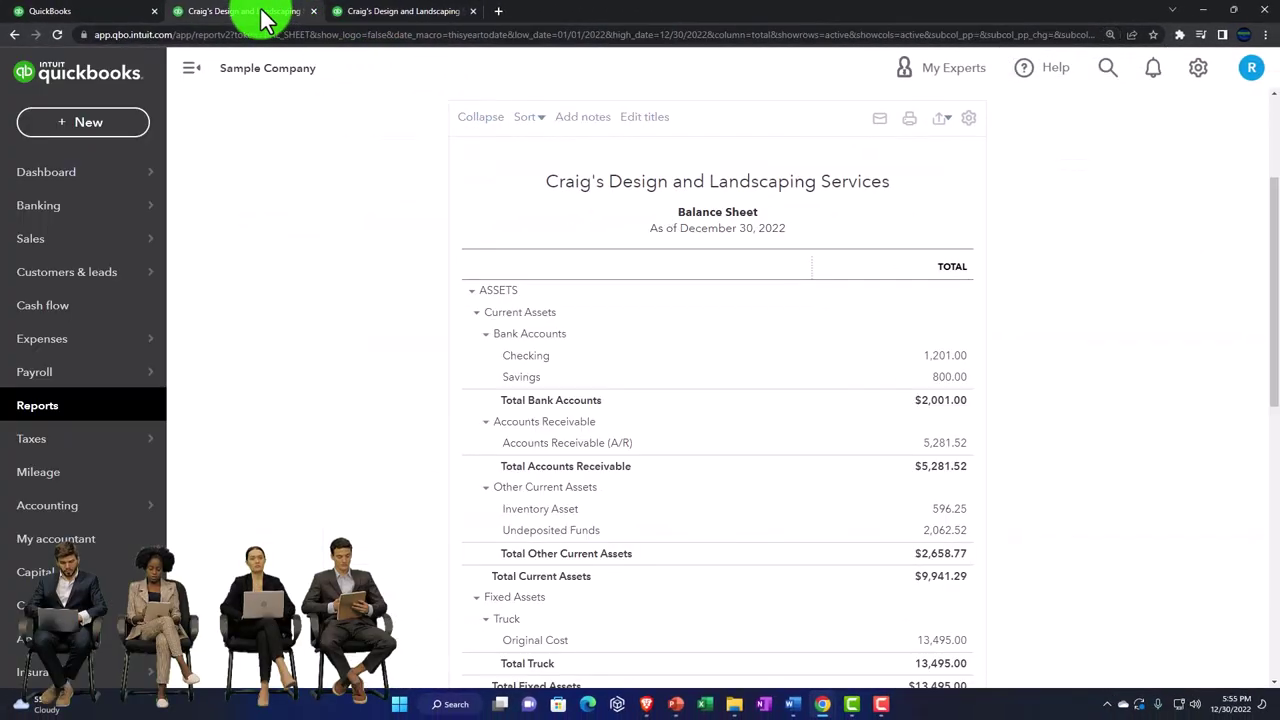
left_click(200, 70)
scroll(217, 266, "up", 5)
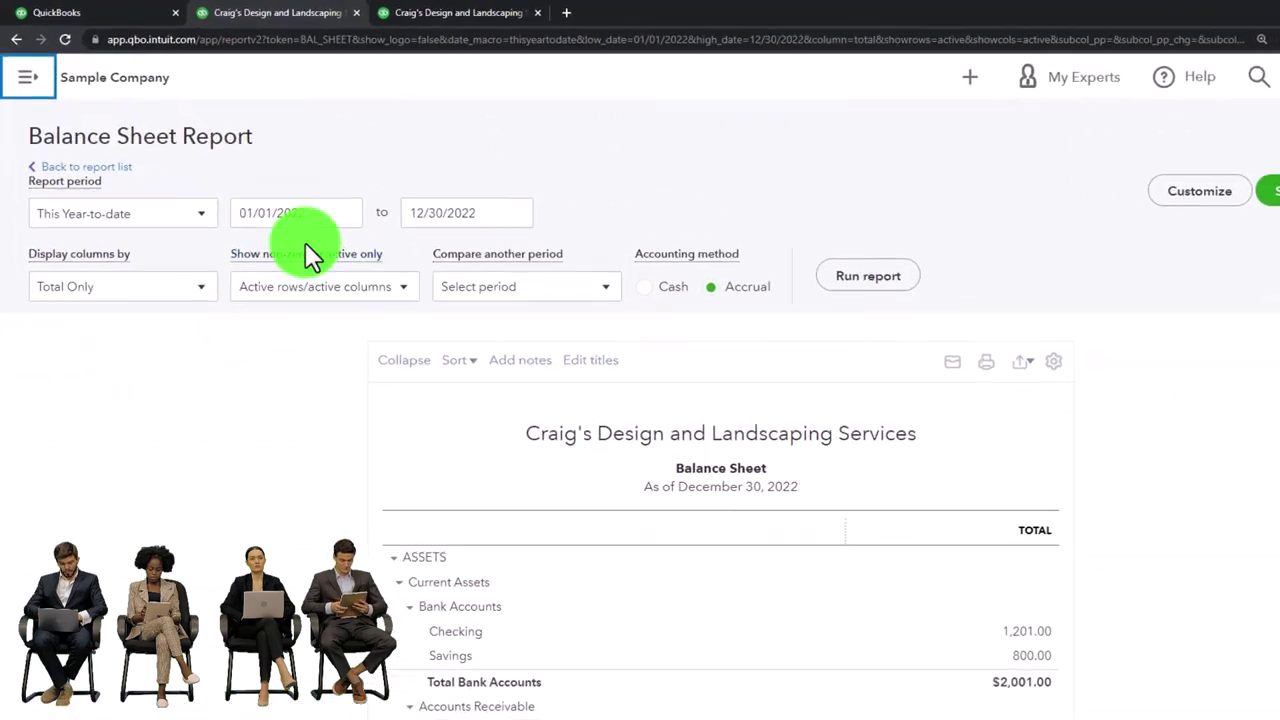
left_click_drag(444, 310, 318, 296)
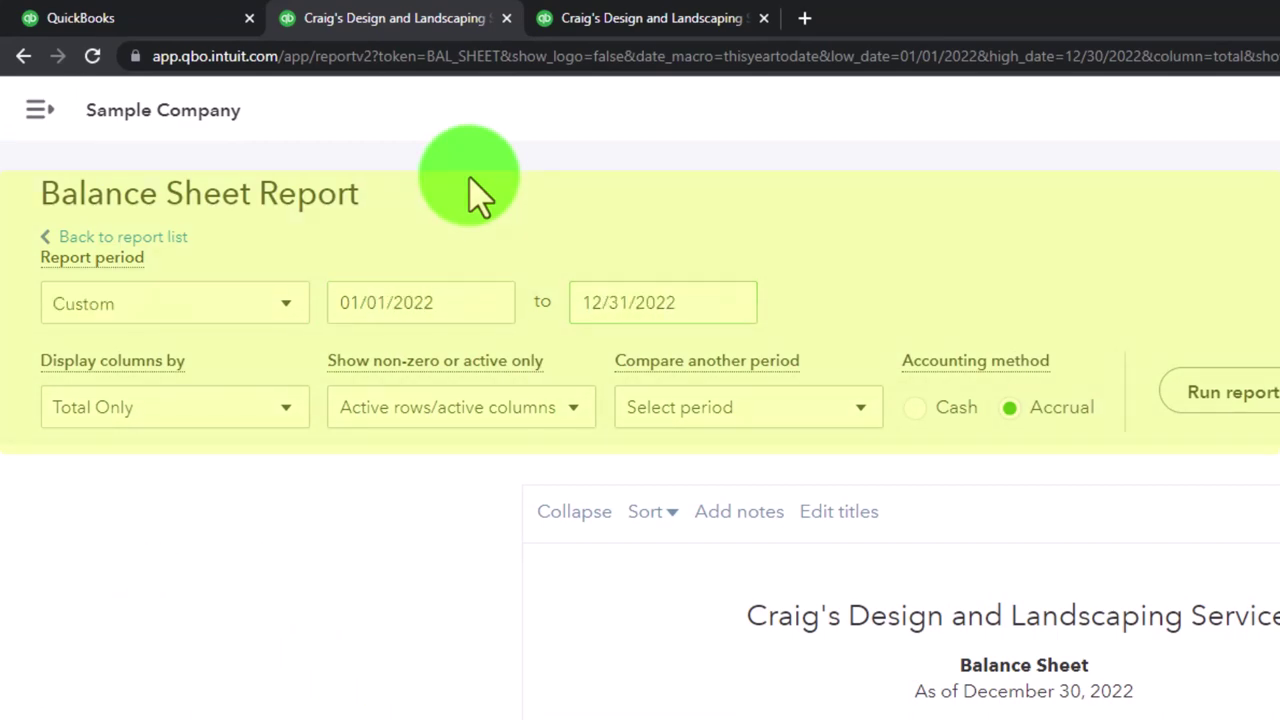
left_click(1233, 392)
scroll(1225, 403, "down", 3)
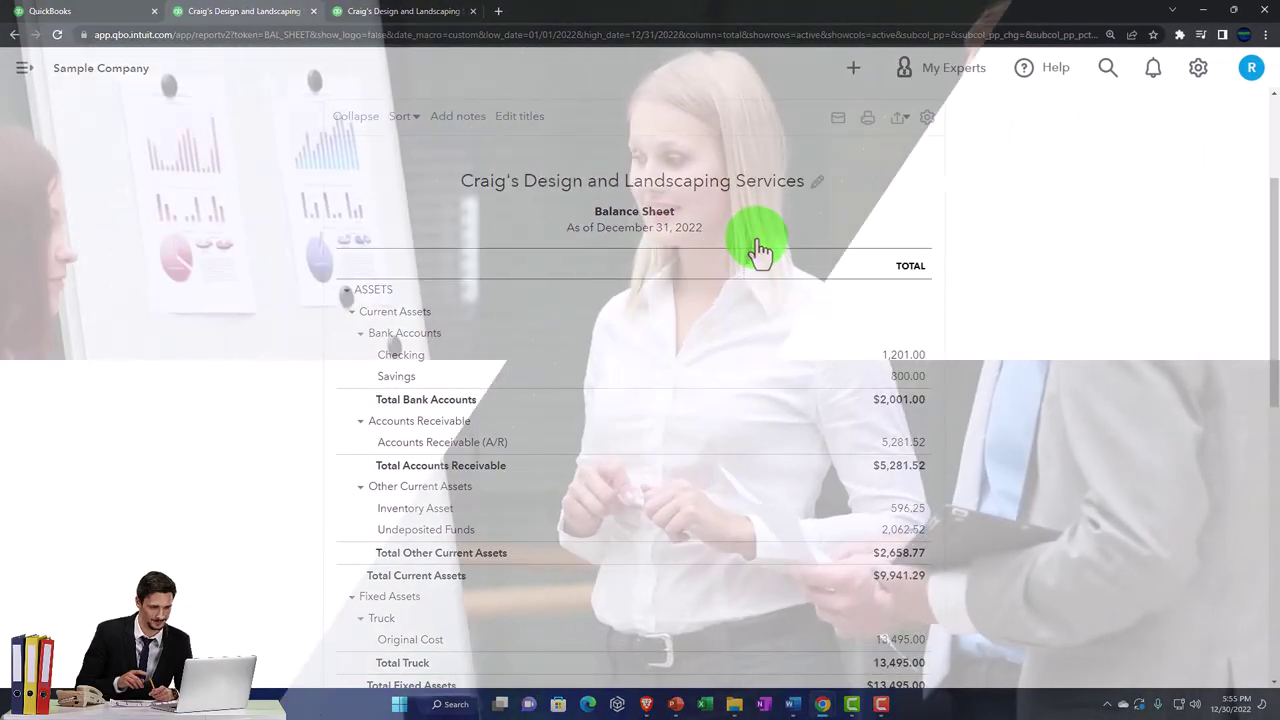
scroll(760, 250, "up", 2)
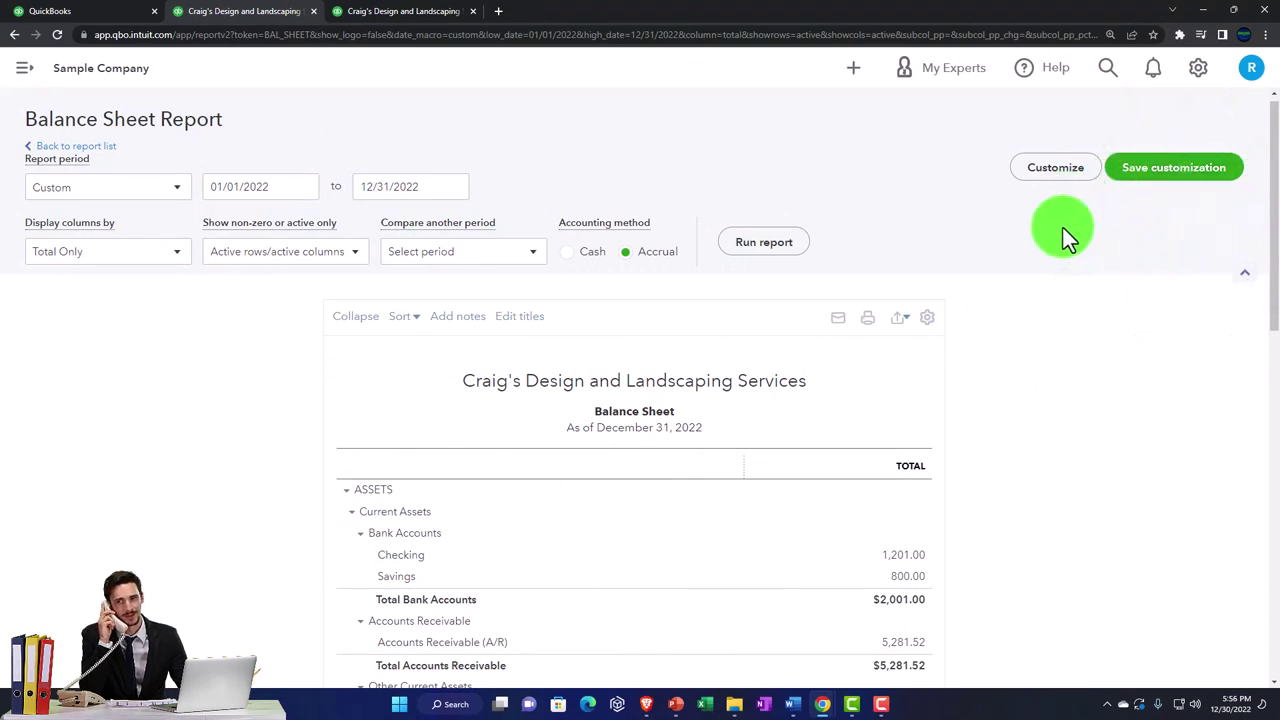
In the first browser tab, view the custom and management reports lists and open the Company Overview management report for This Year.
left_click(111, 14)
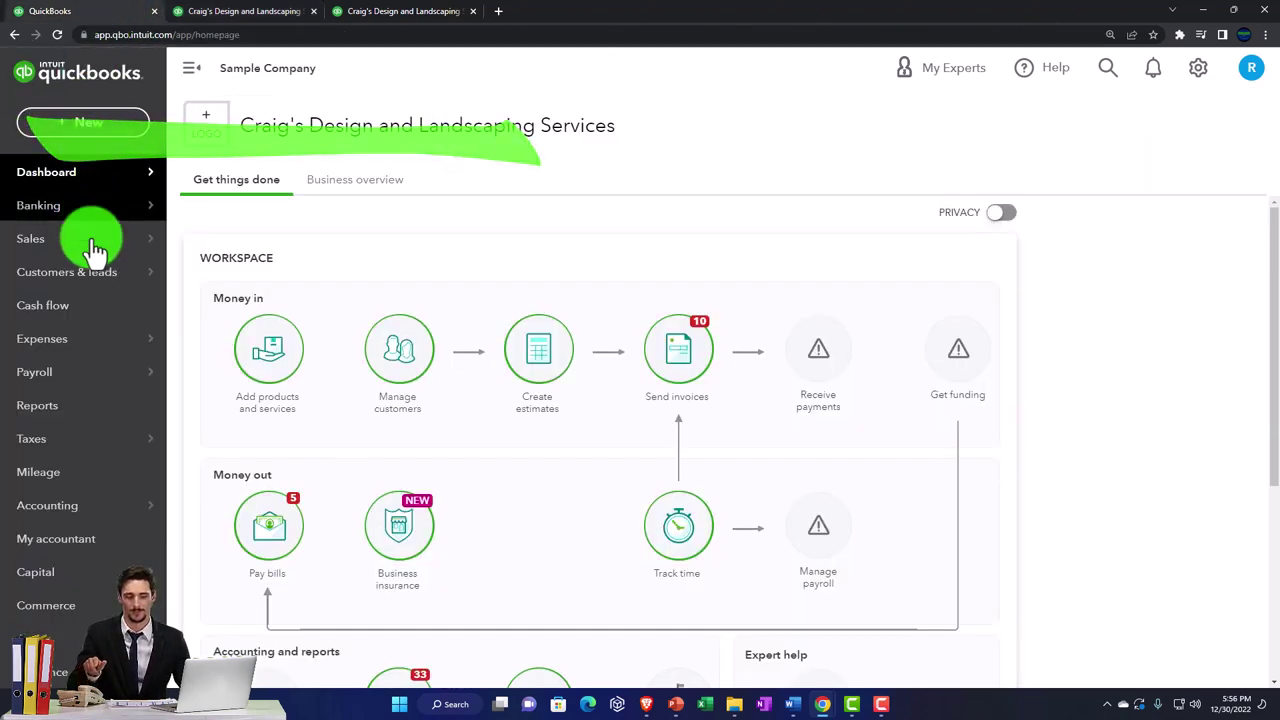
left_click(60, 415)
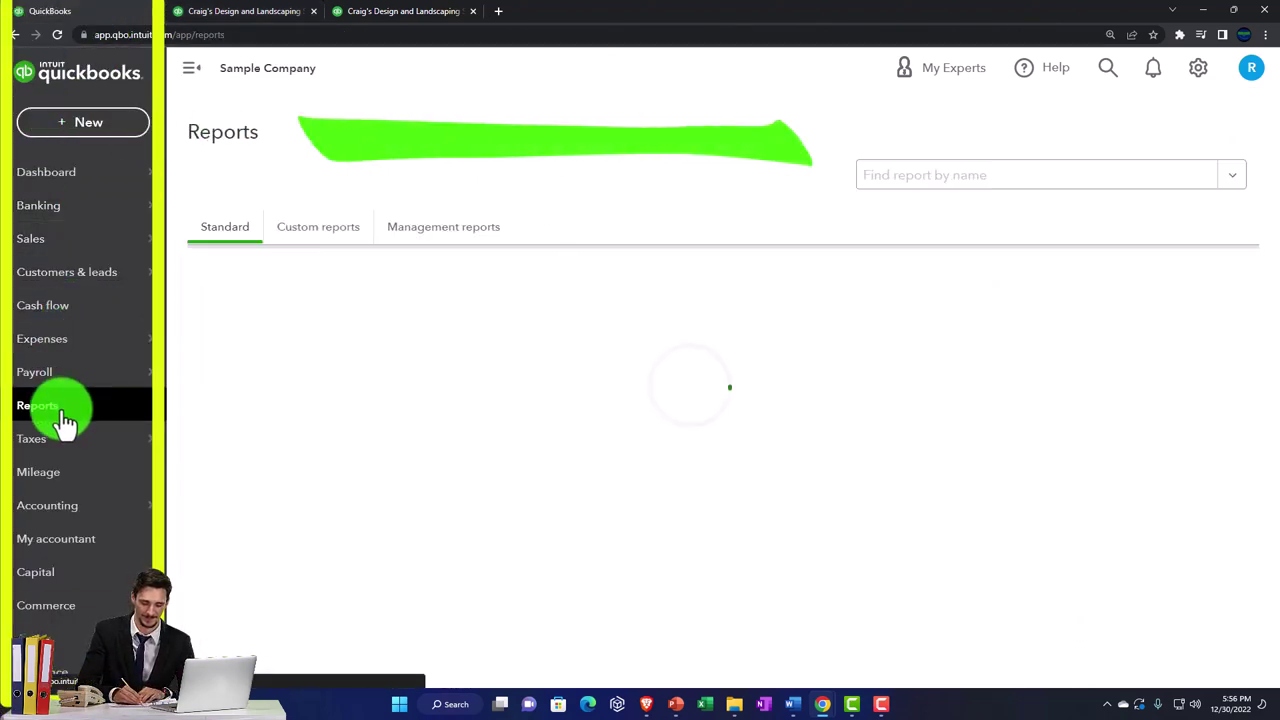
left_click(309, 240)
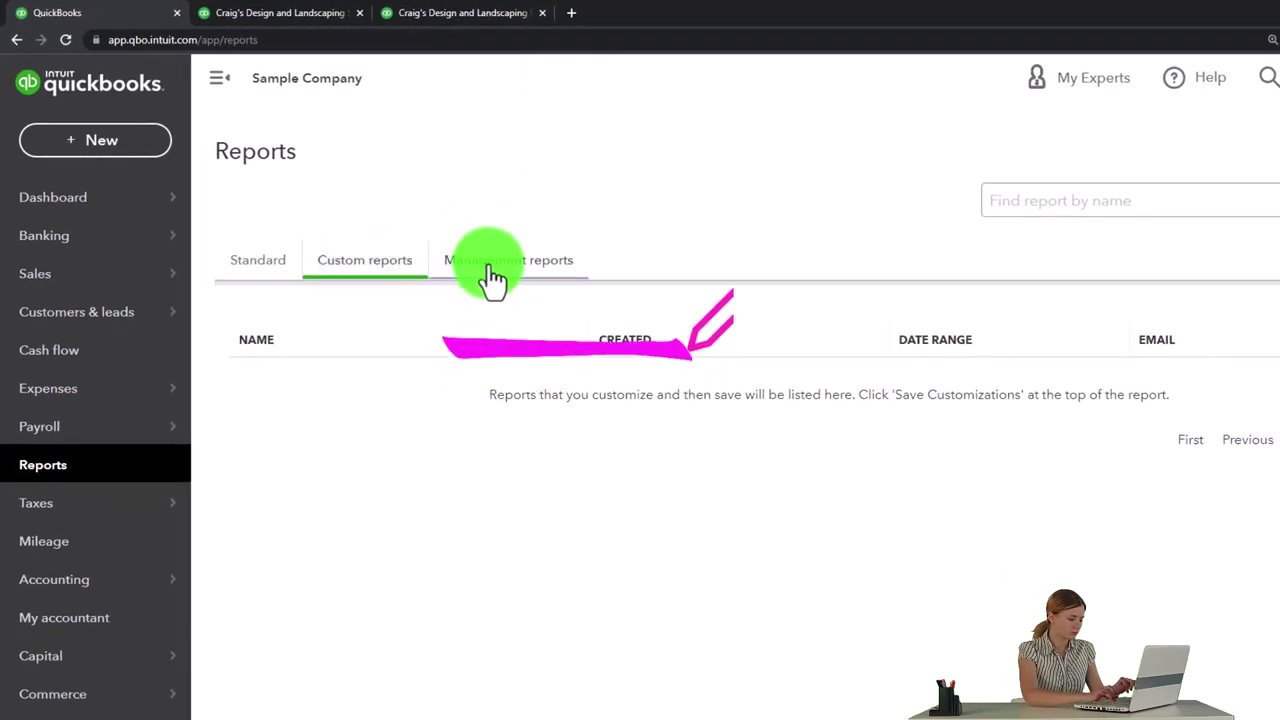
left_click(493, 275)
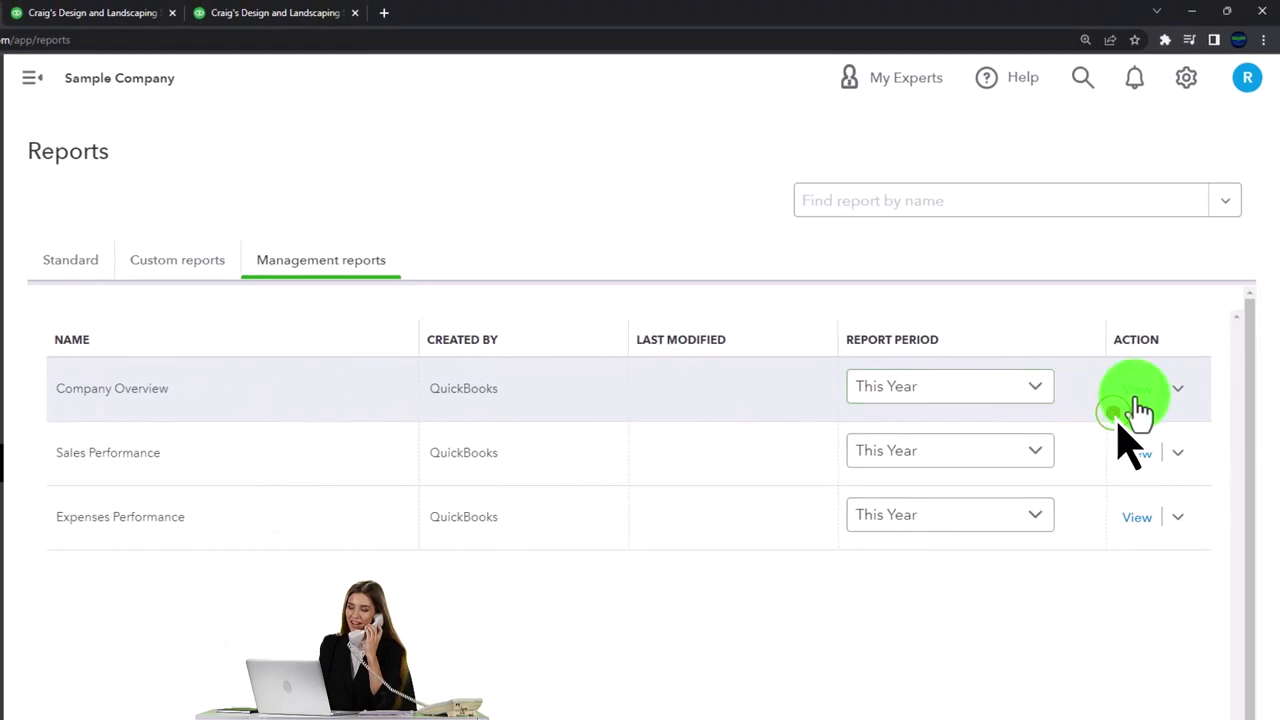
left_click(1138, 398)
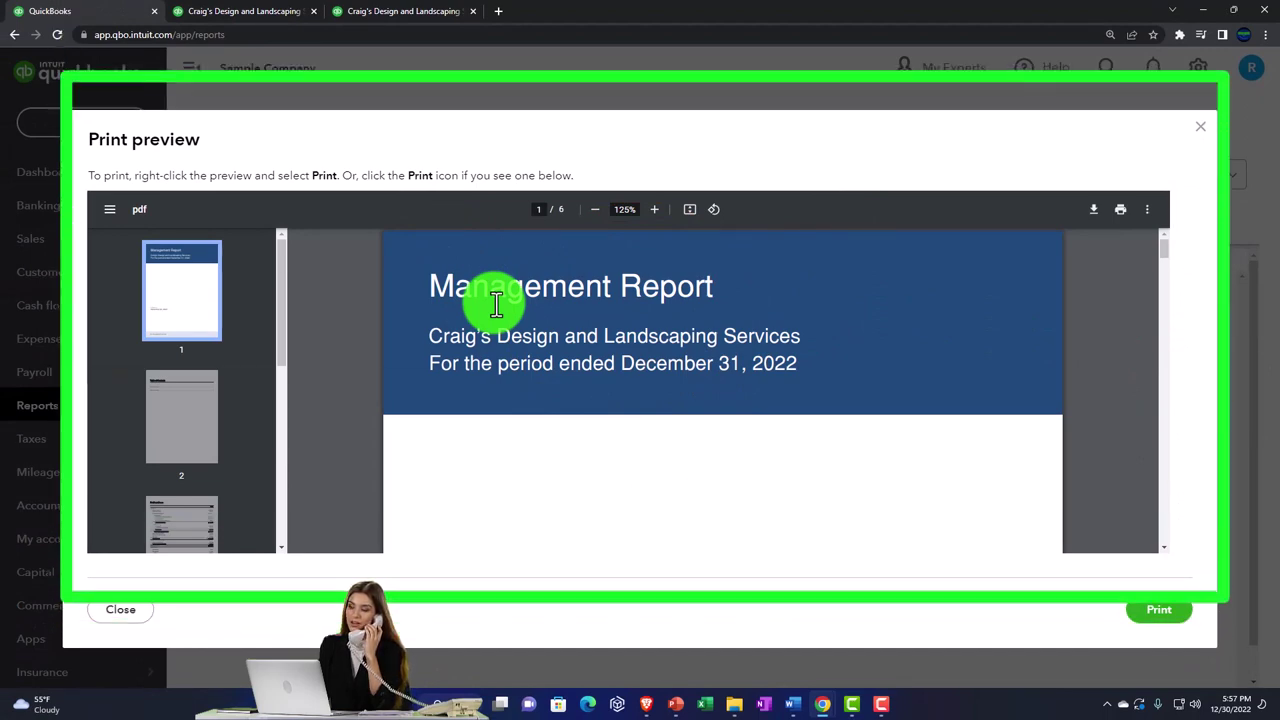
Examine the Company Overview preview from the cover page and table of contents through the Profit and Loss and Balance Sheet pages.
scroll(465, 376, "down", 3)
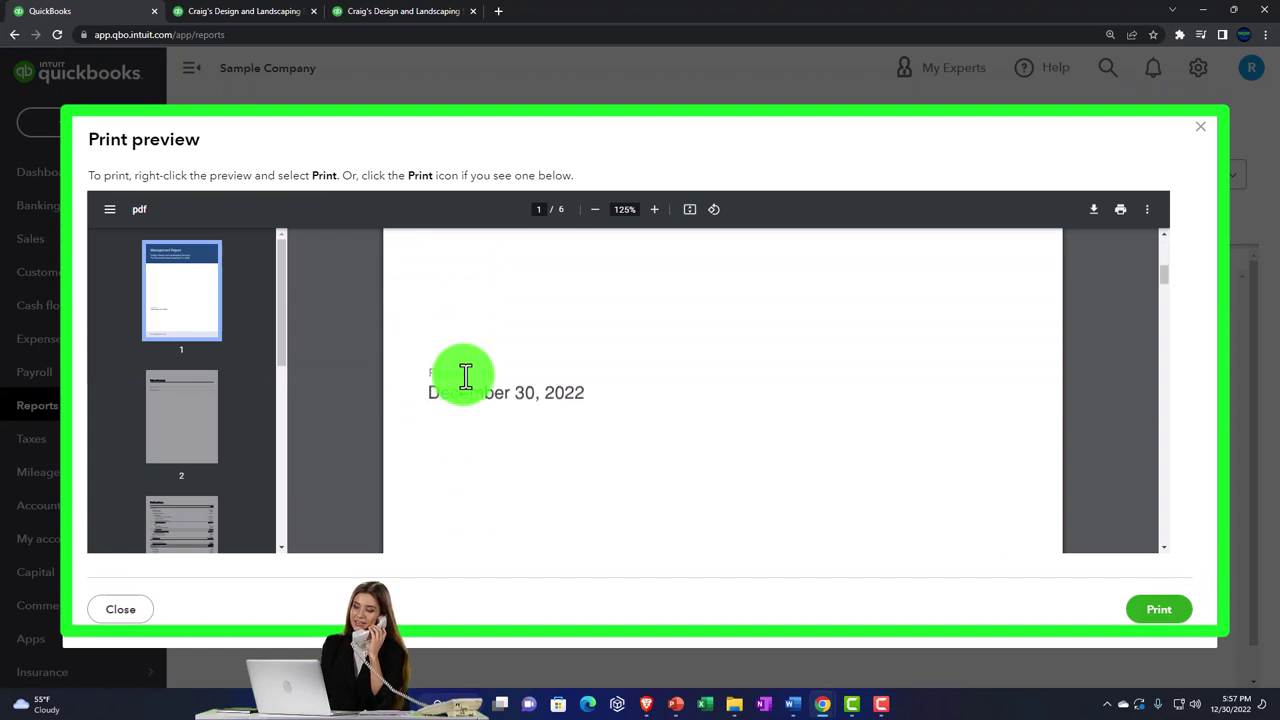
scroll(465, 376, "down", 5)
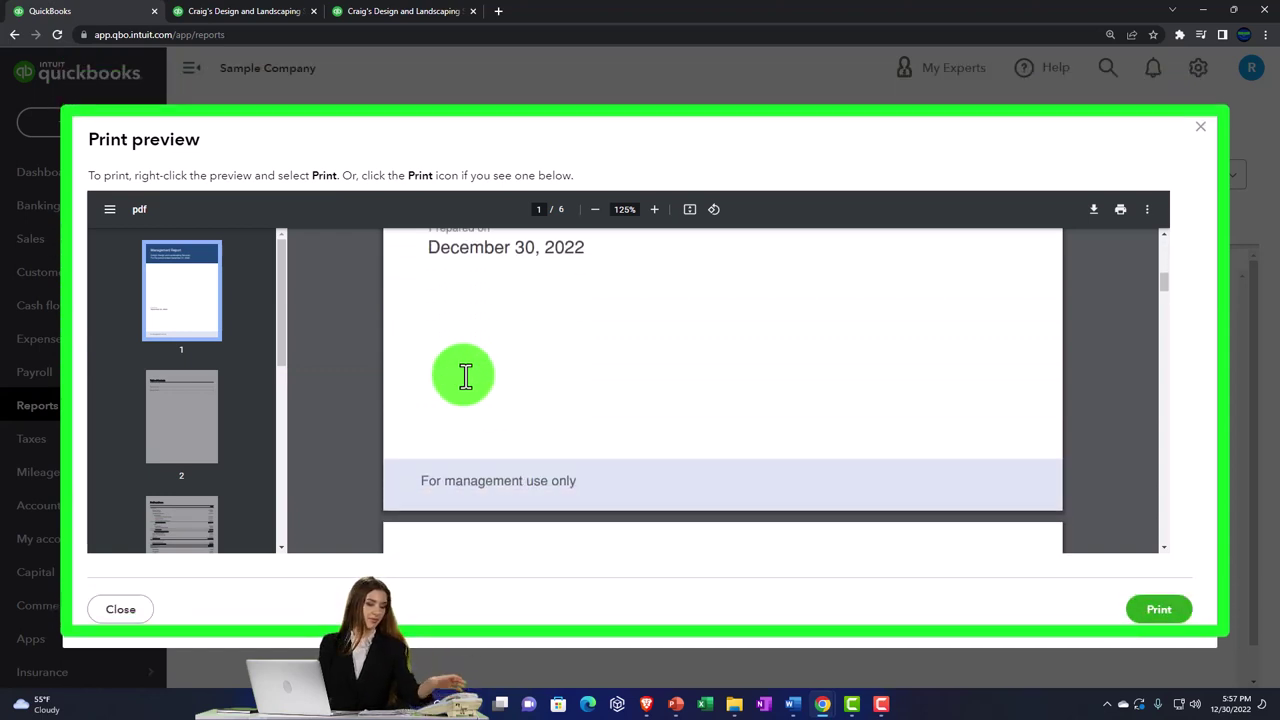
scroll(465, 376, "down", 1)
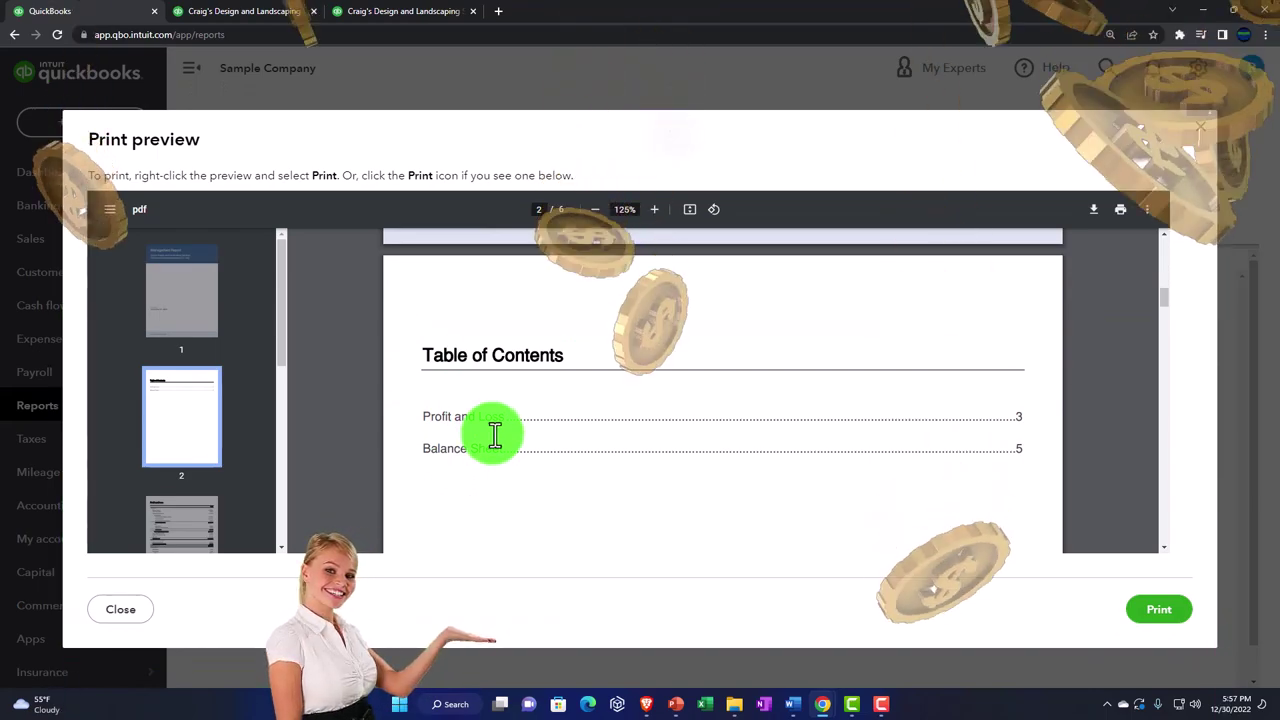
scroll(494, 434, "down", 3)
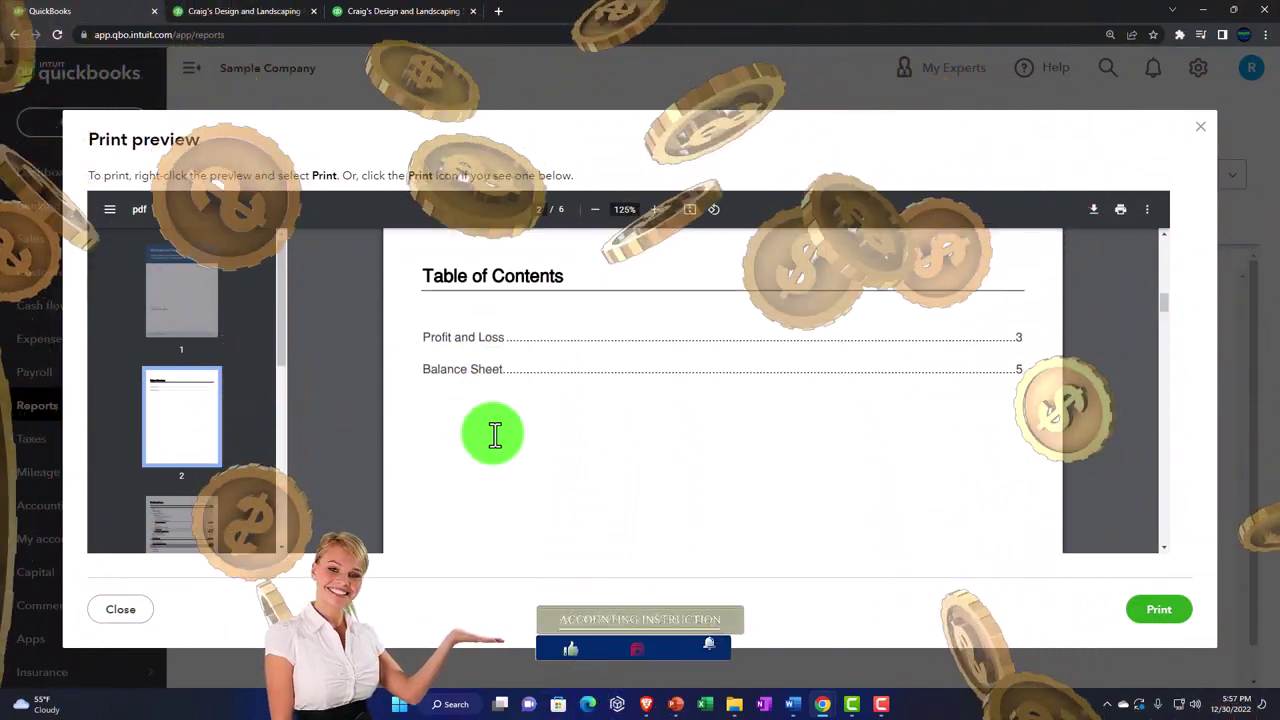
scroll(494, 434, "down", 10)
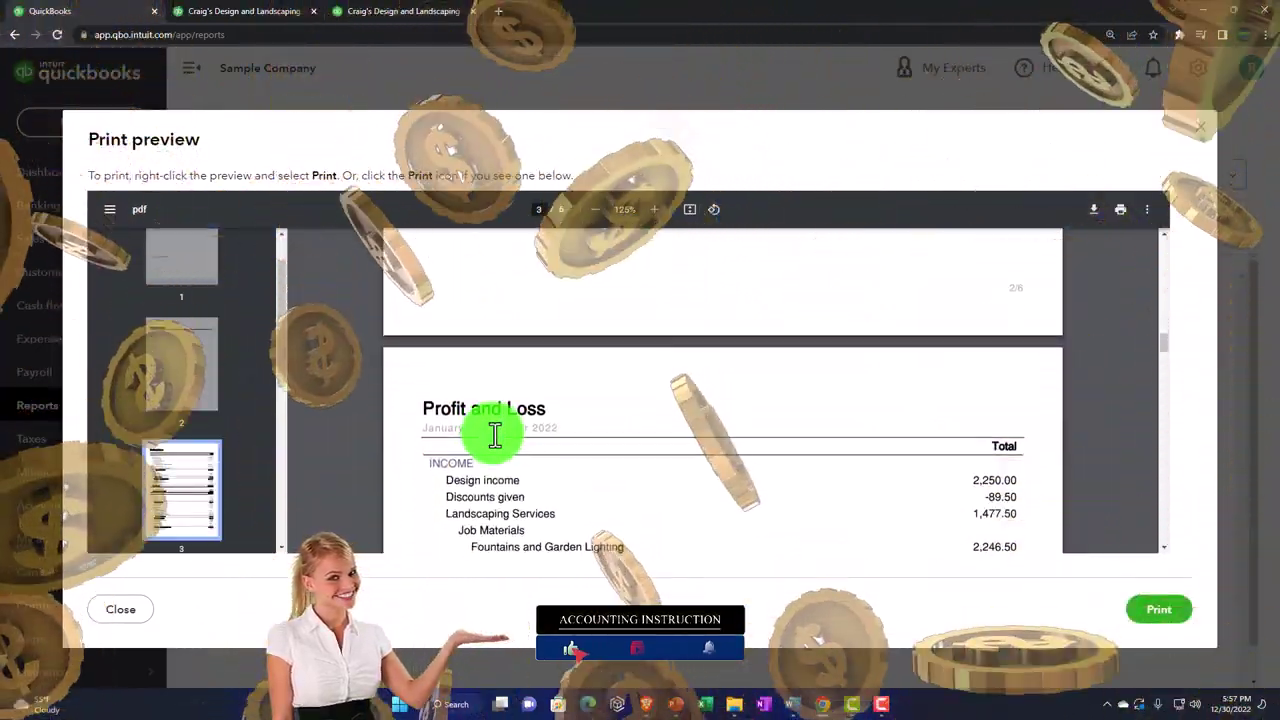
scroll(494, 434, "down", 5)
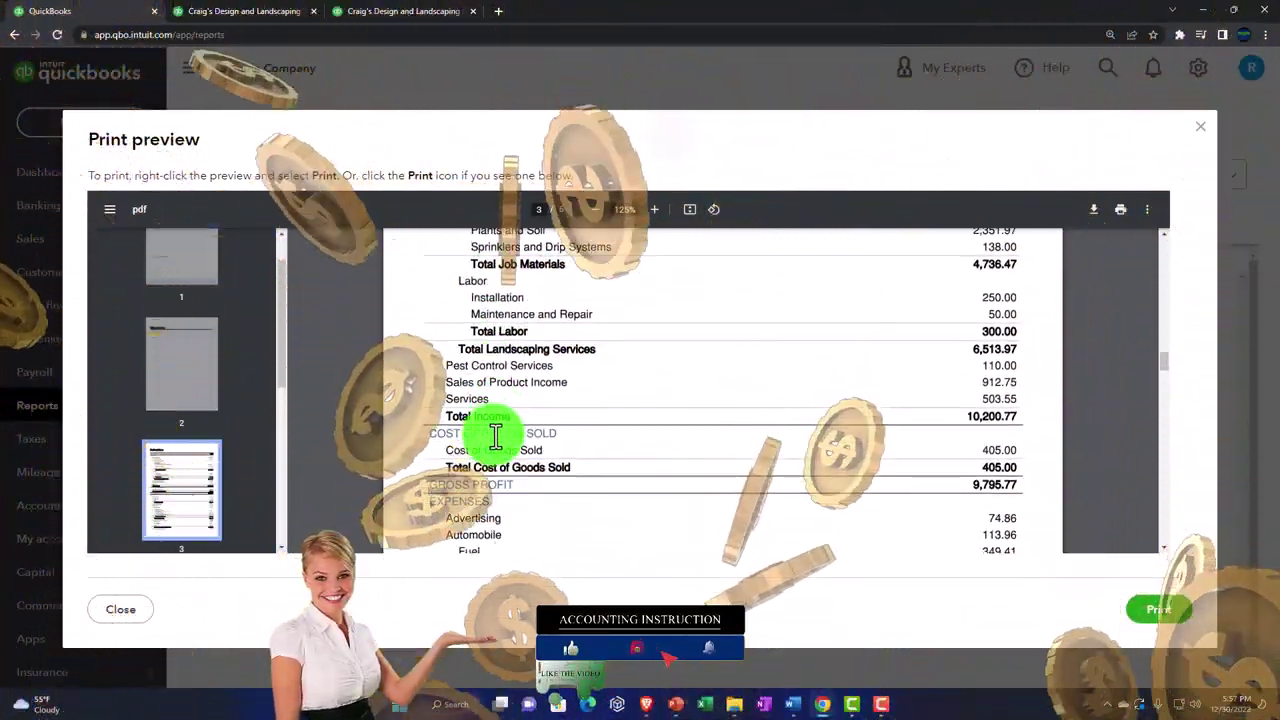
scroll(494, 434, "down", 10)
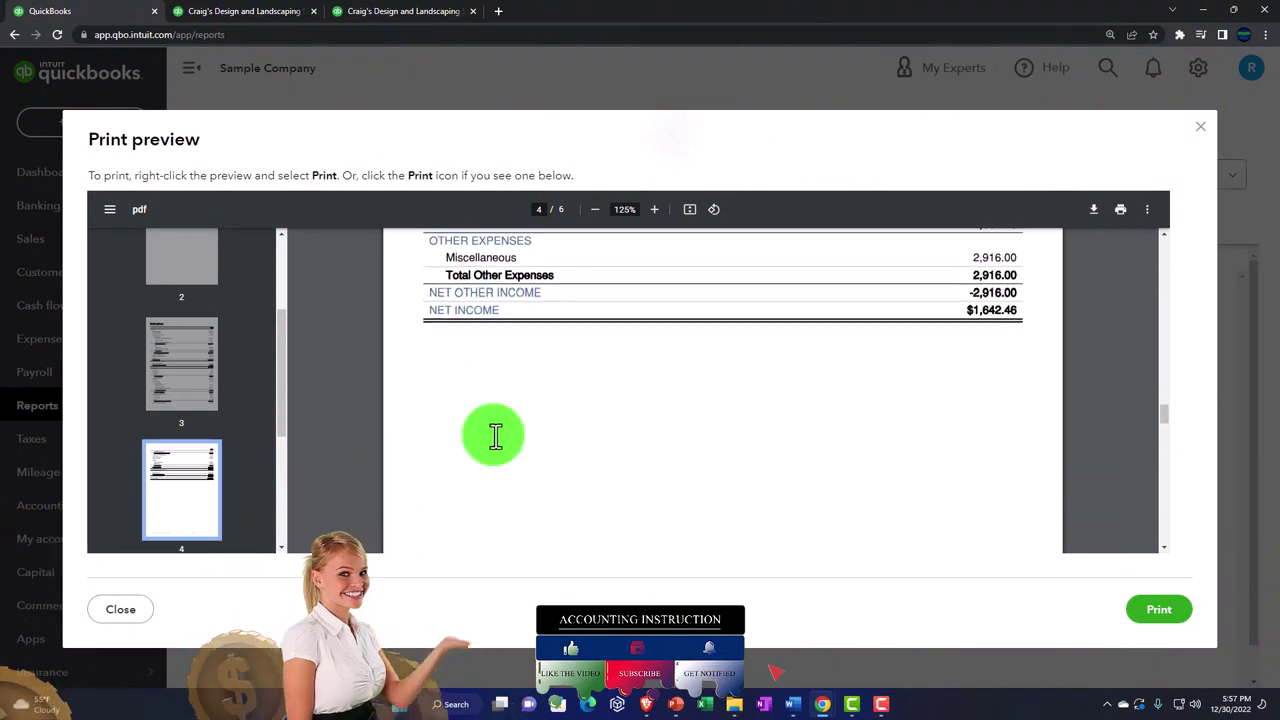
scroll(494, 434, "down", 15)
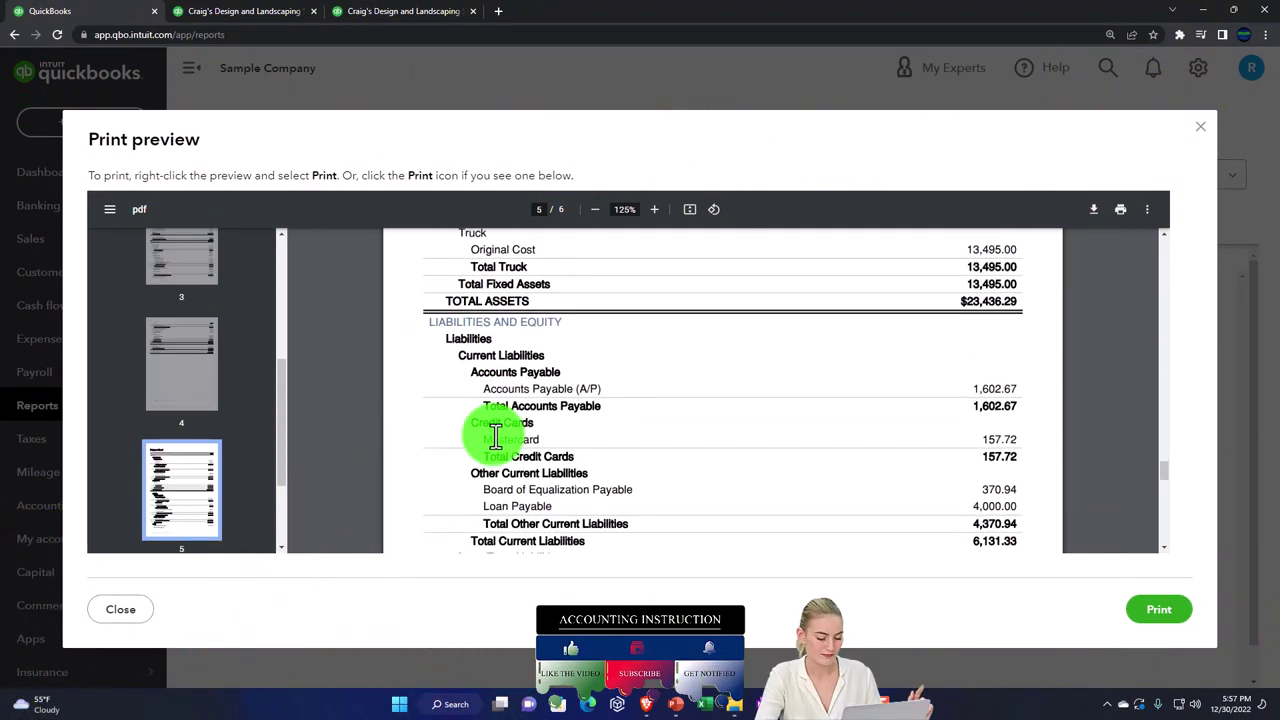
scroll(494, 434, "down", 8)
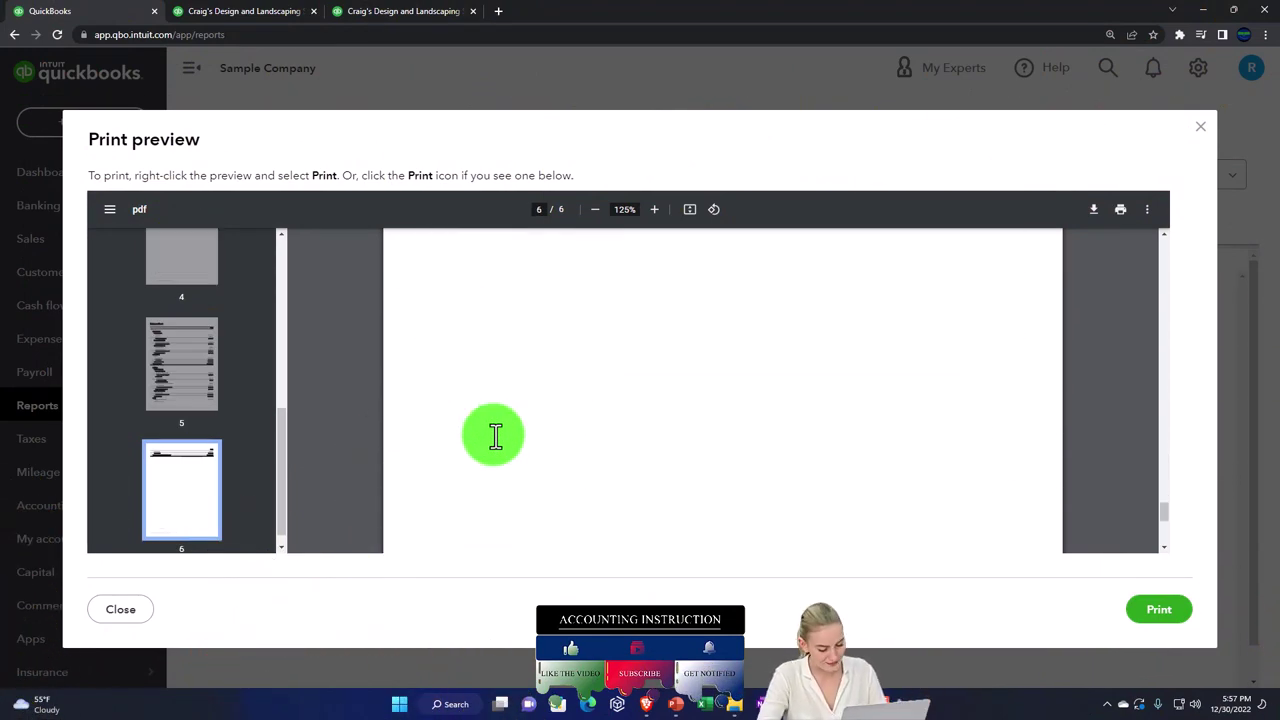
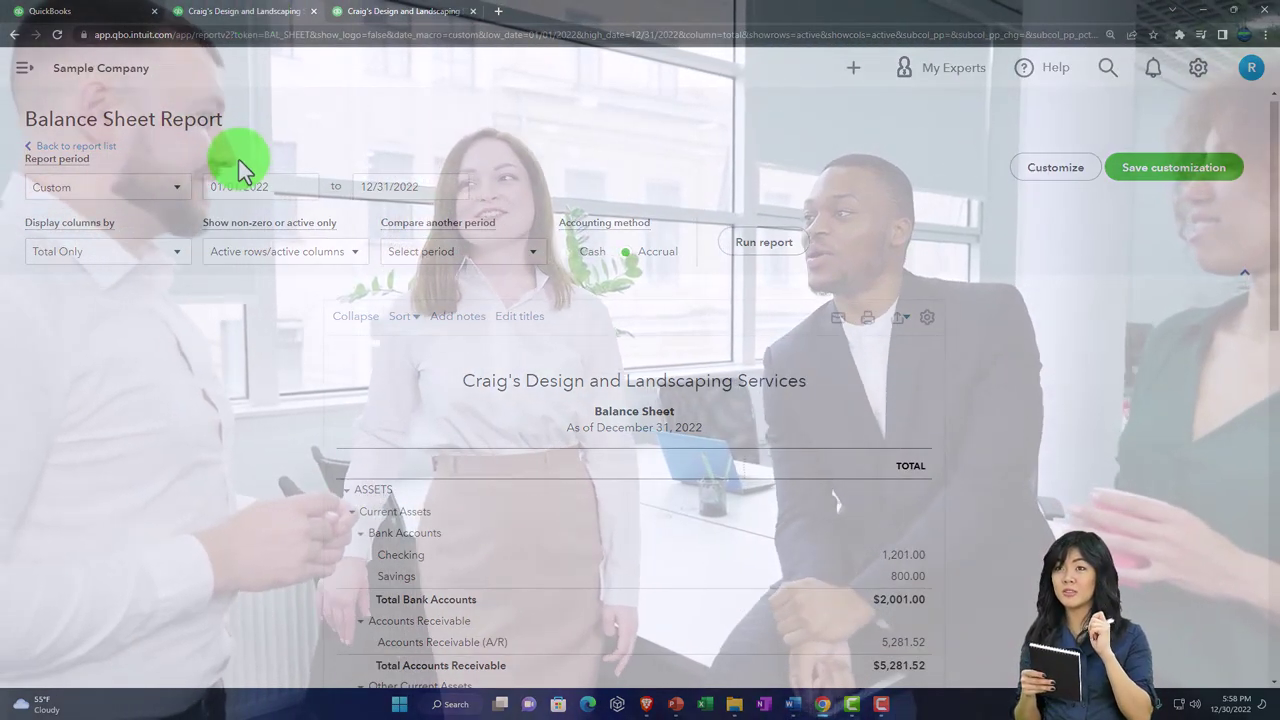
In the Balance Sheet browser tab, expand the navigation pane and open the Balance Sheet Summary report from the standard reports.
left_click(24, 70)
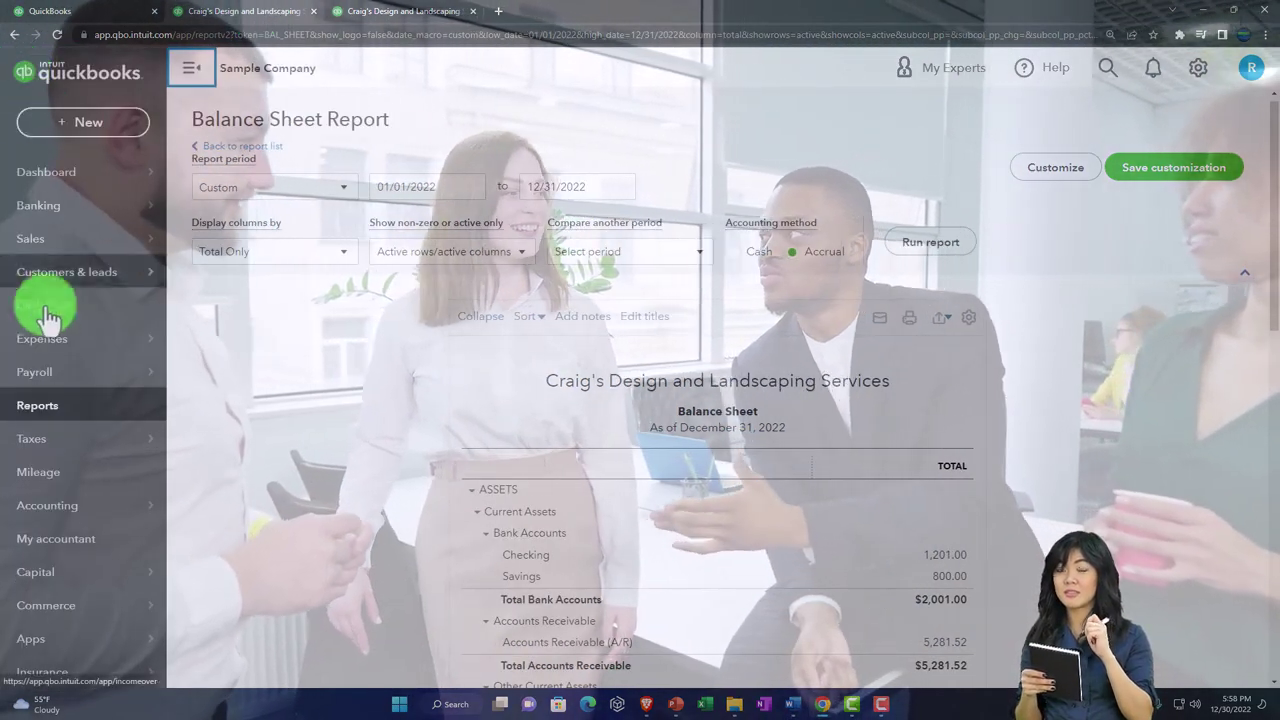
left_click(57, 418)
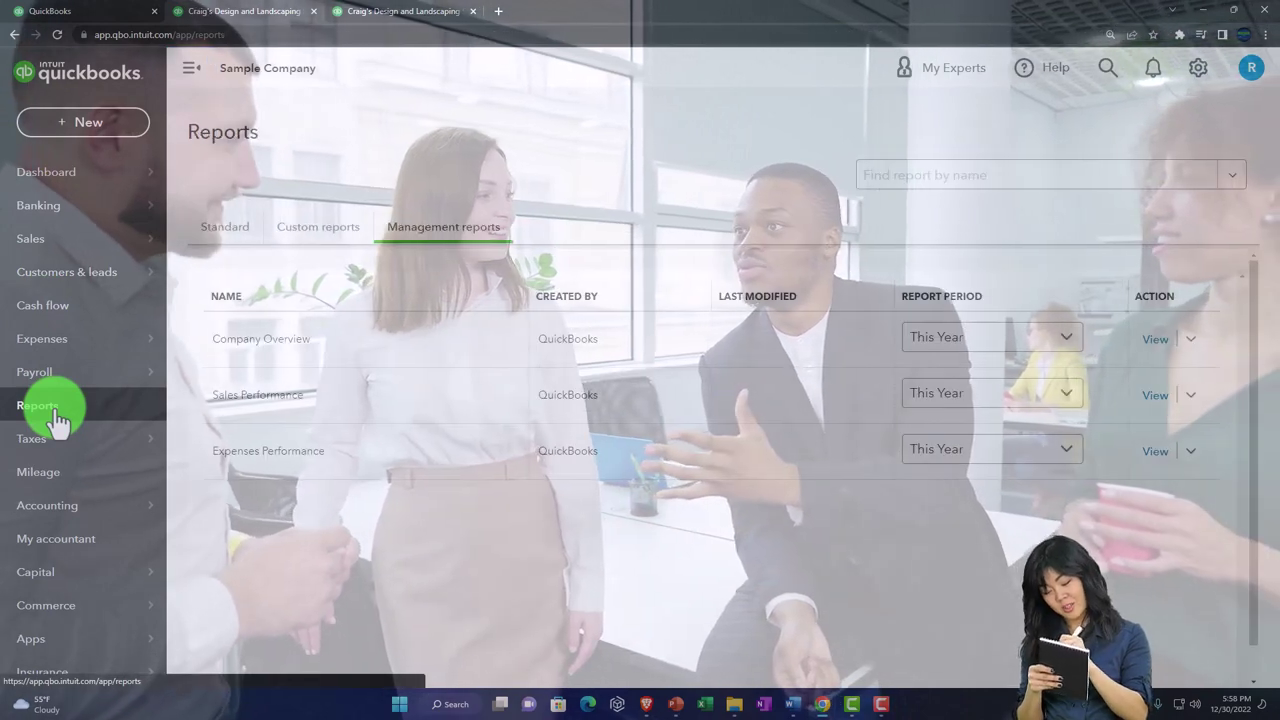
left_click(229, 232)
scroll(285, 400, "down", 1)
scroll(291, 413, "down", 1)
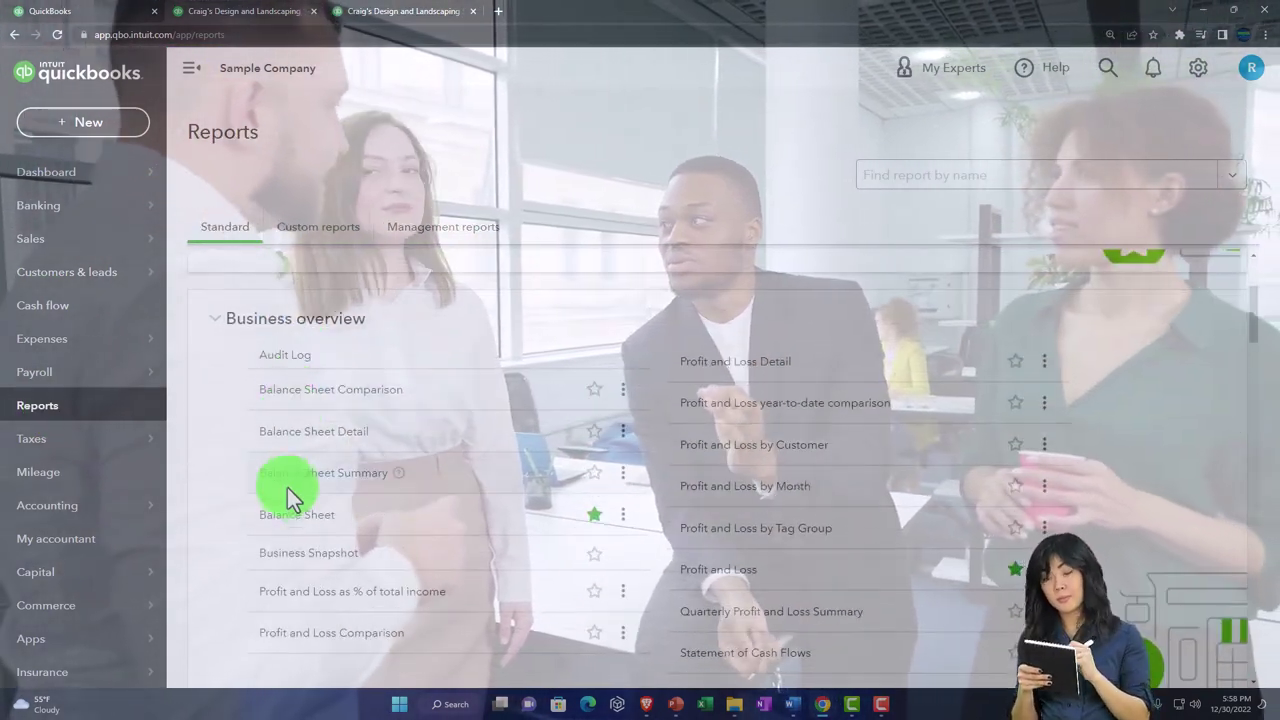
left_click(315, 474)
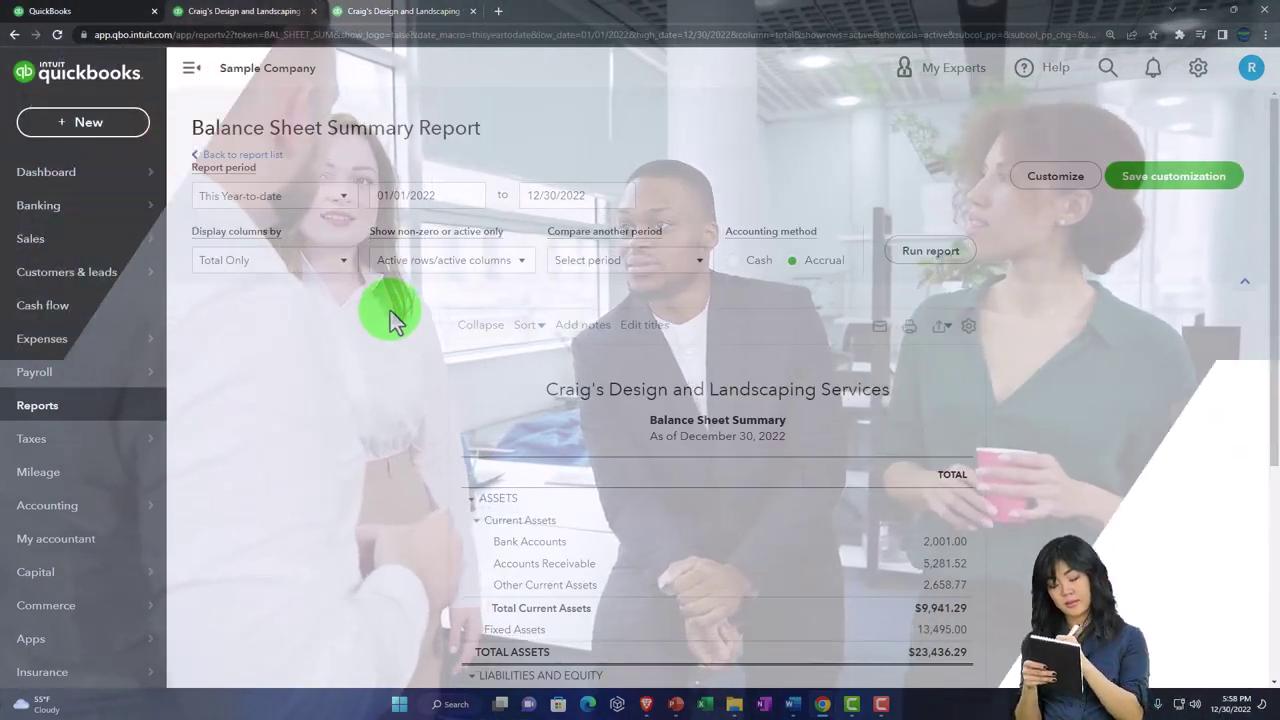
Set the report's end date to 12/31/2022 and format numbers without cents, except zero amount, with negatives as (100) in red.
left_click(560, 195)
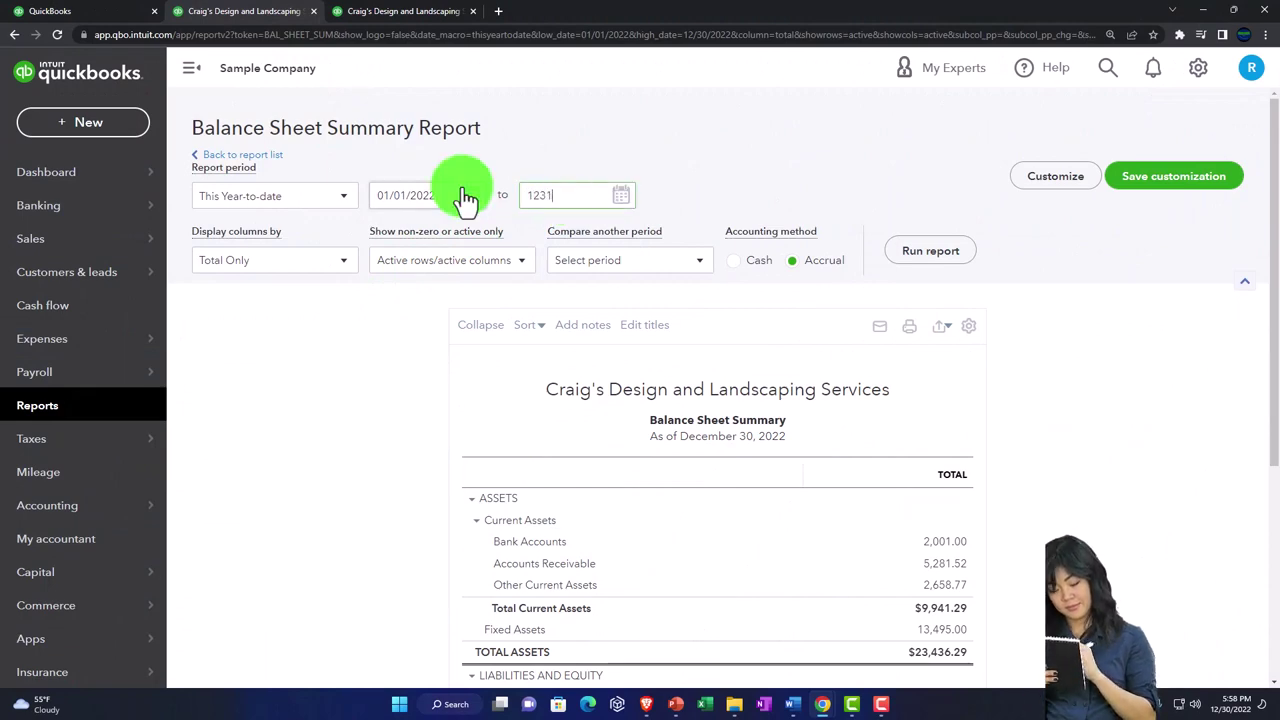
left_click(1050, 178)
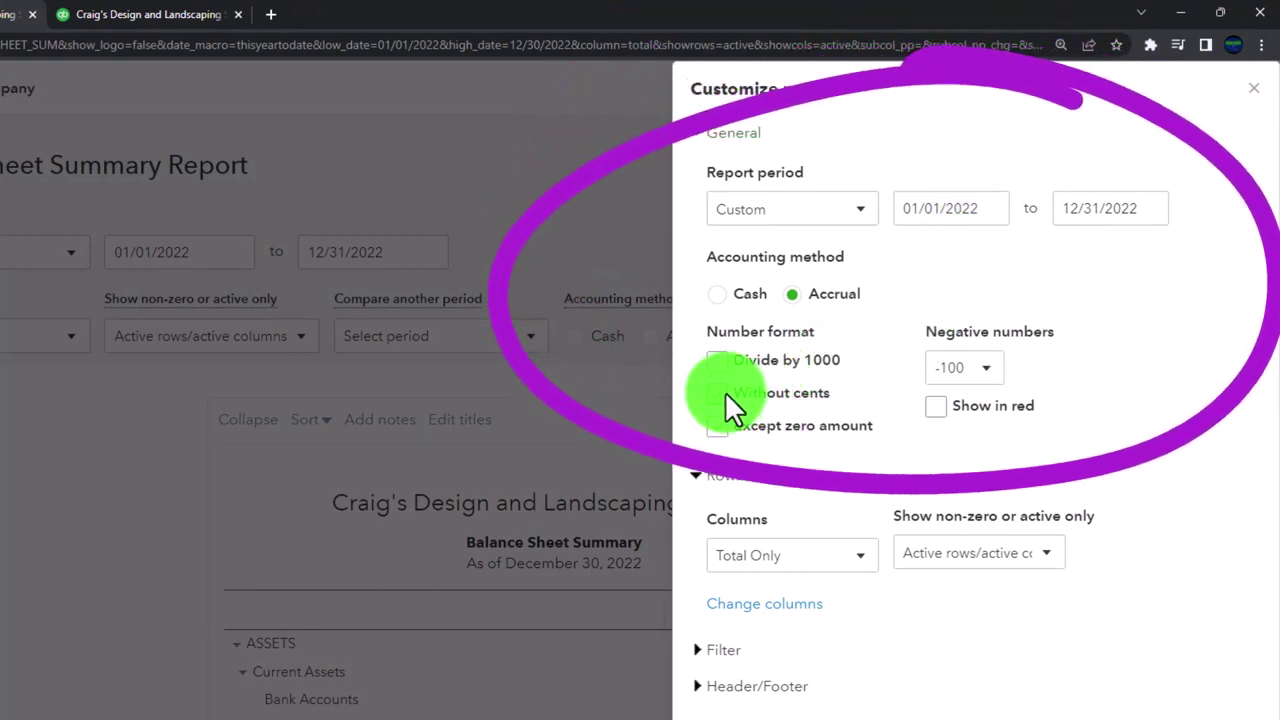
left_click(720, 392)
left_click(986, 370)
left_click(978, 440)
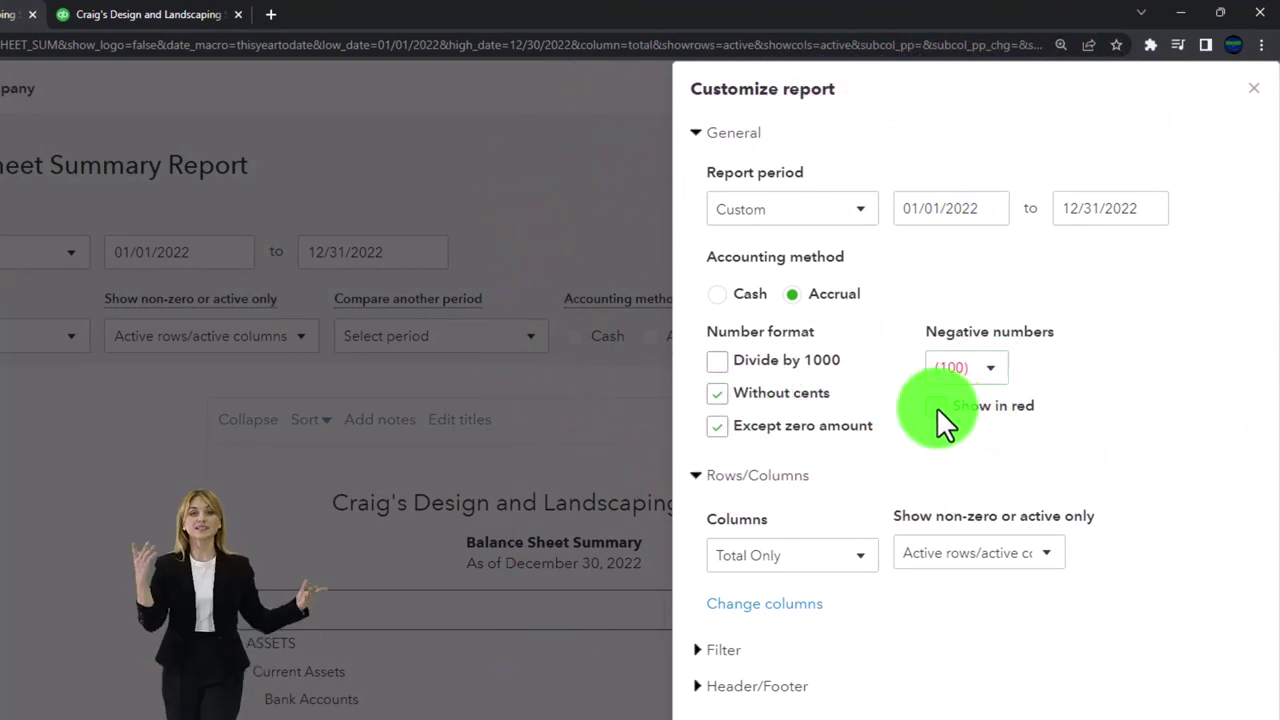
left_click(936, 406)
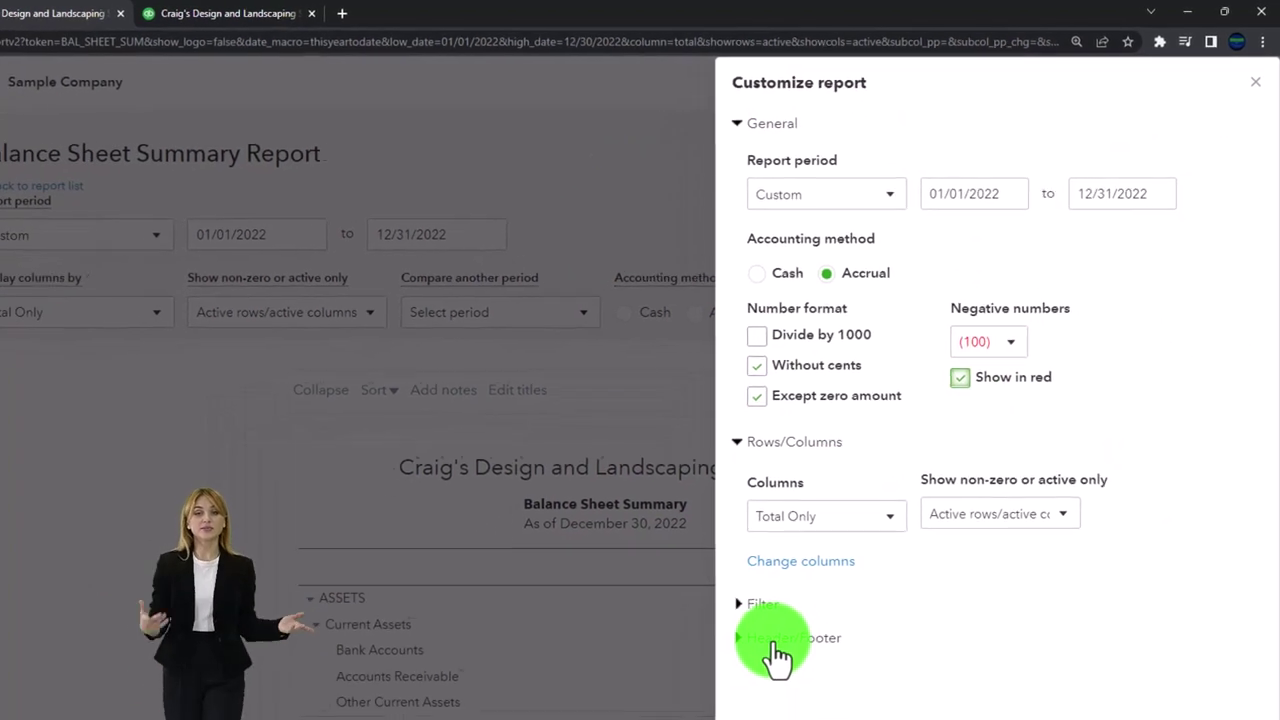
Change the report title in the header settings to Summary Balance Sheet.
left_click(775, 642)
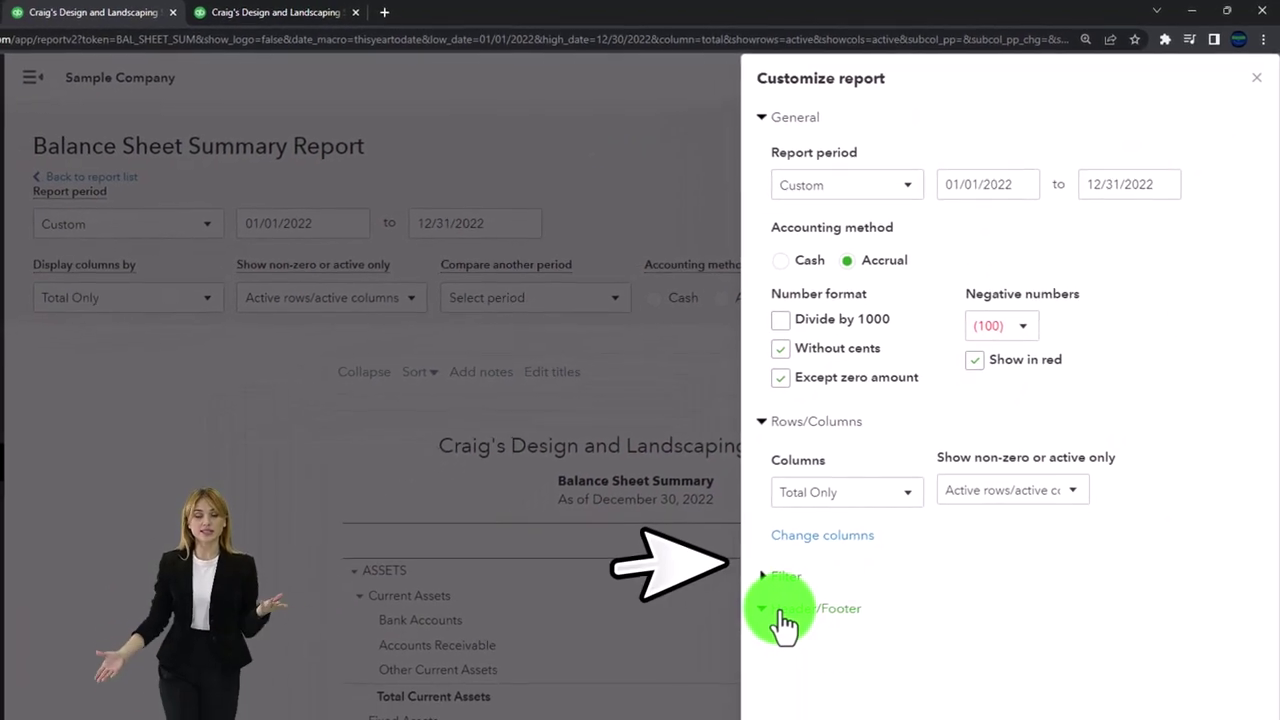
scroll(790, 590, "down", 3)
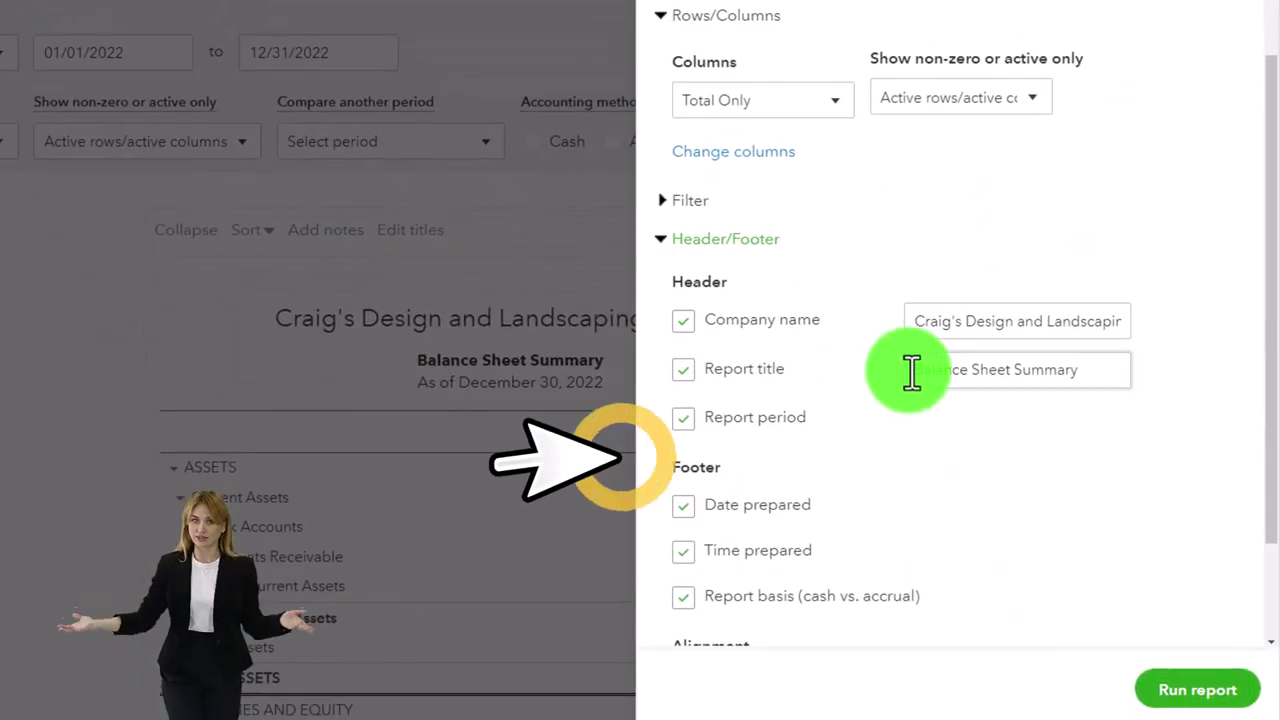
left_click(912, 372)
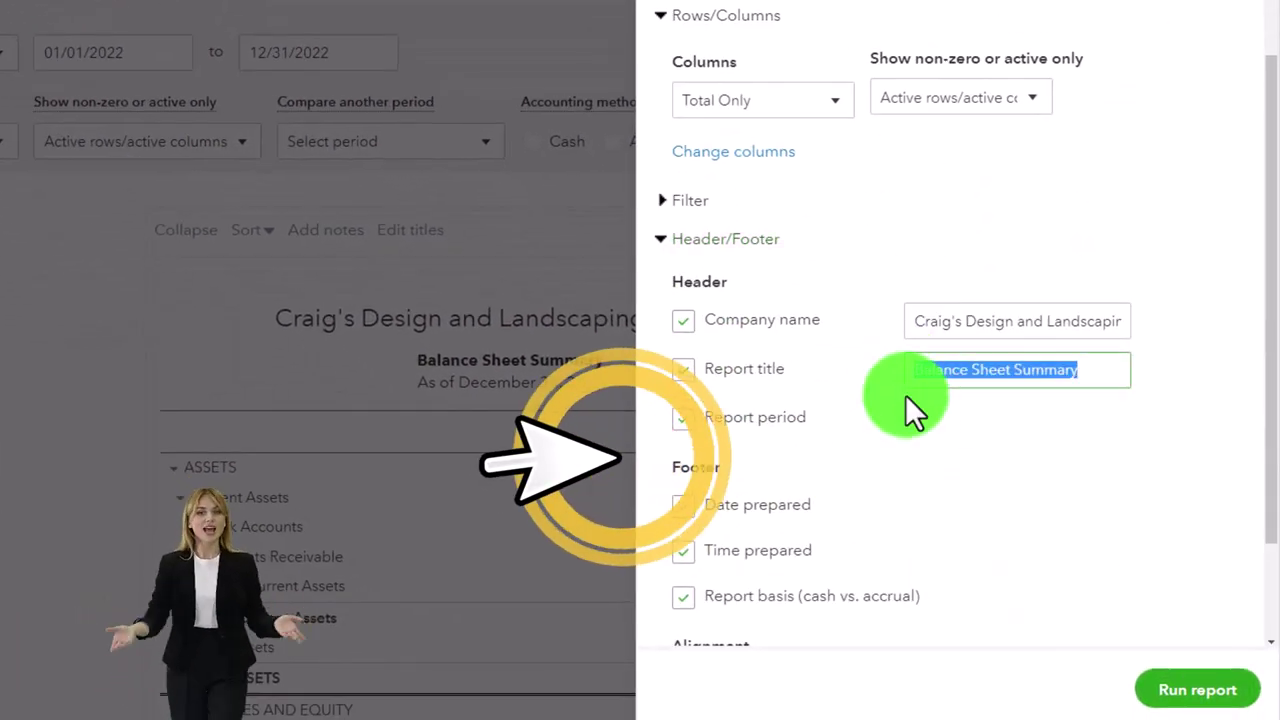
type("Summar")
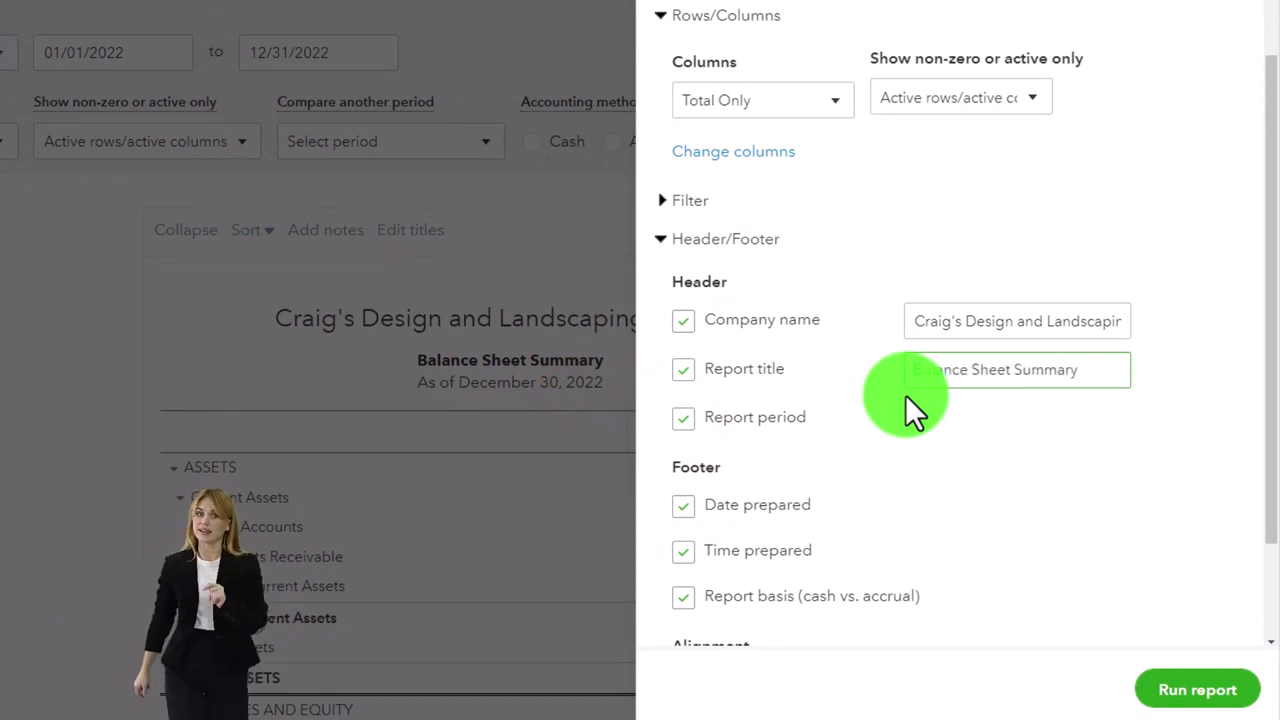
type("y")
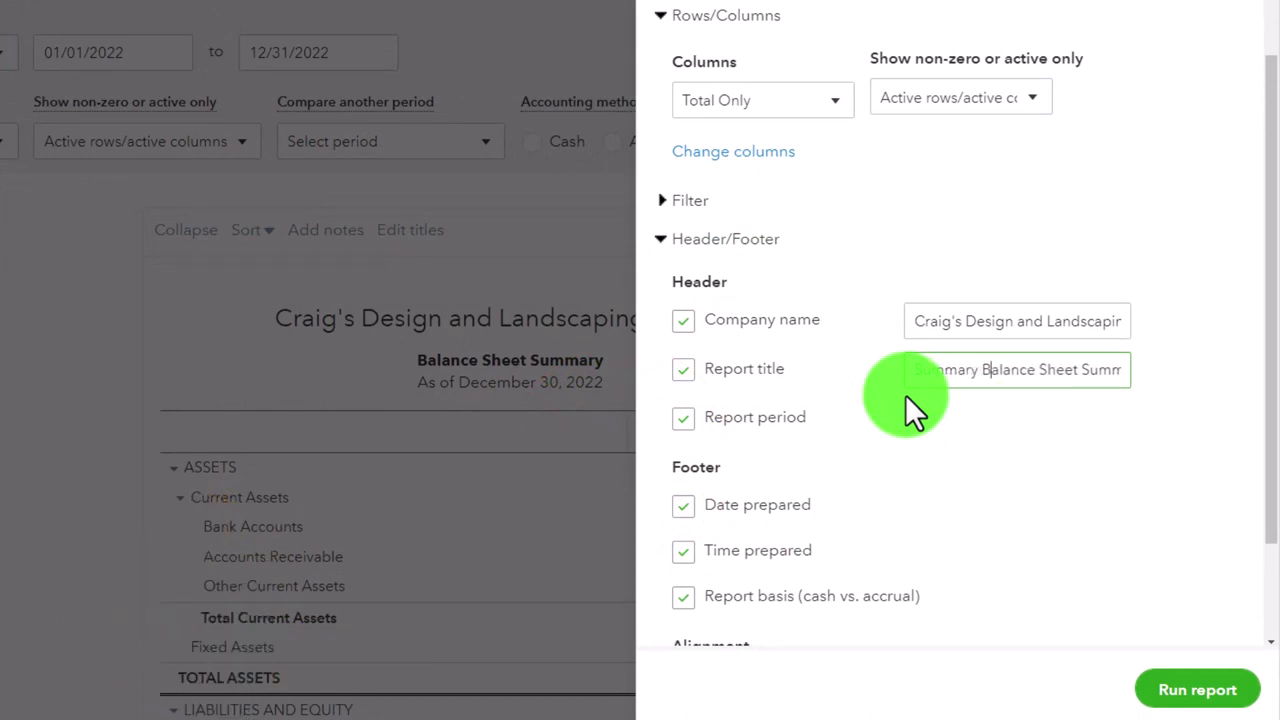
key("ctrl+Right")
key("ctrl+Right")
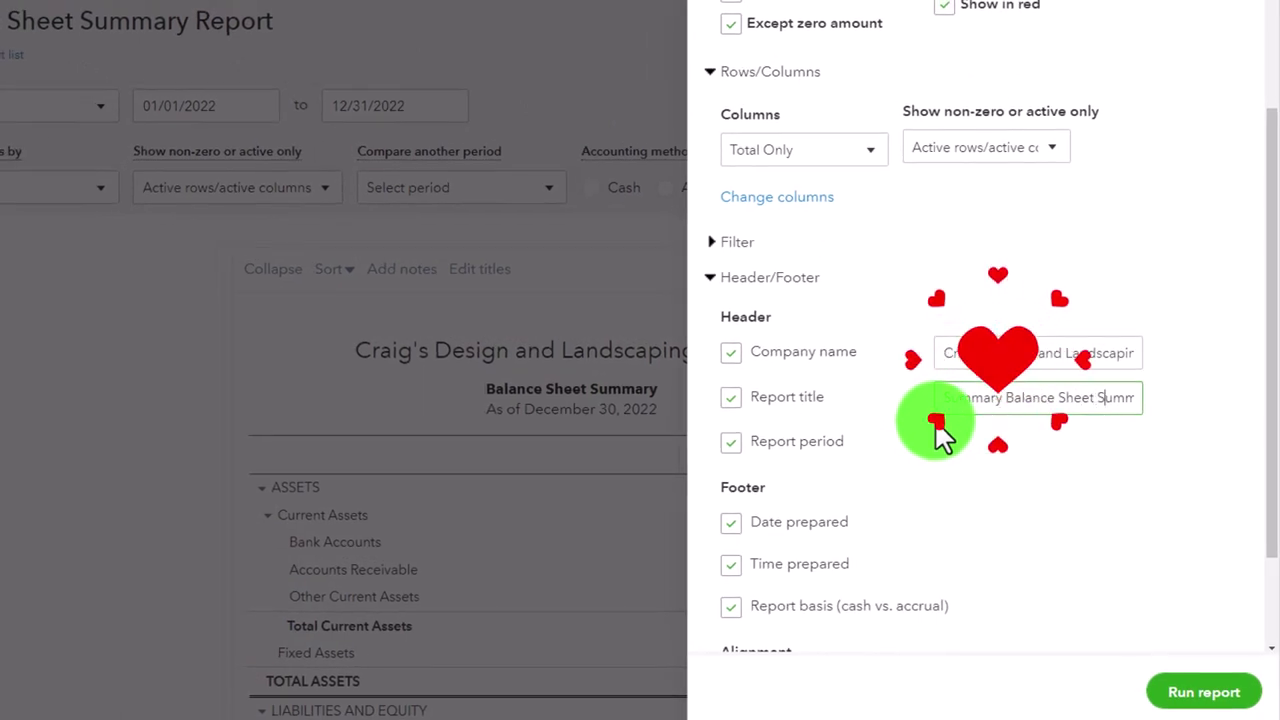
key("Delete")
key("Delete")
key("Delete")
key("Delete")
key("Delete")
key("Delete")
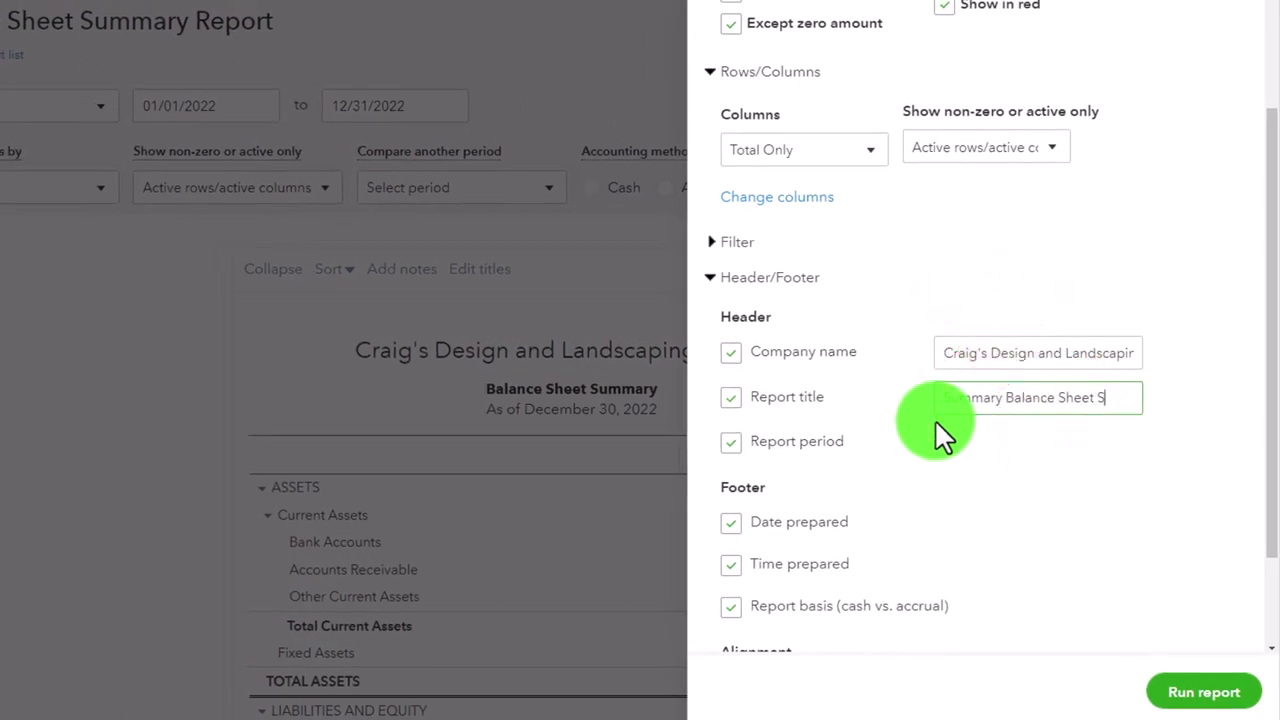
key("BackSpace")
Remove the date prepared, time prepared and report basis from the footer and run the customized report.
scroll(934, 419, "down", 1)
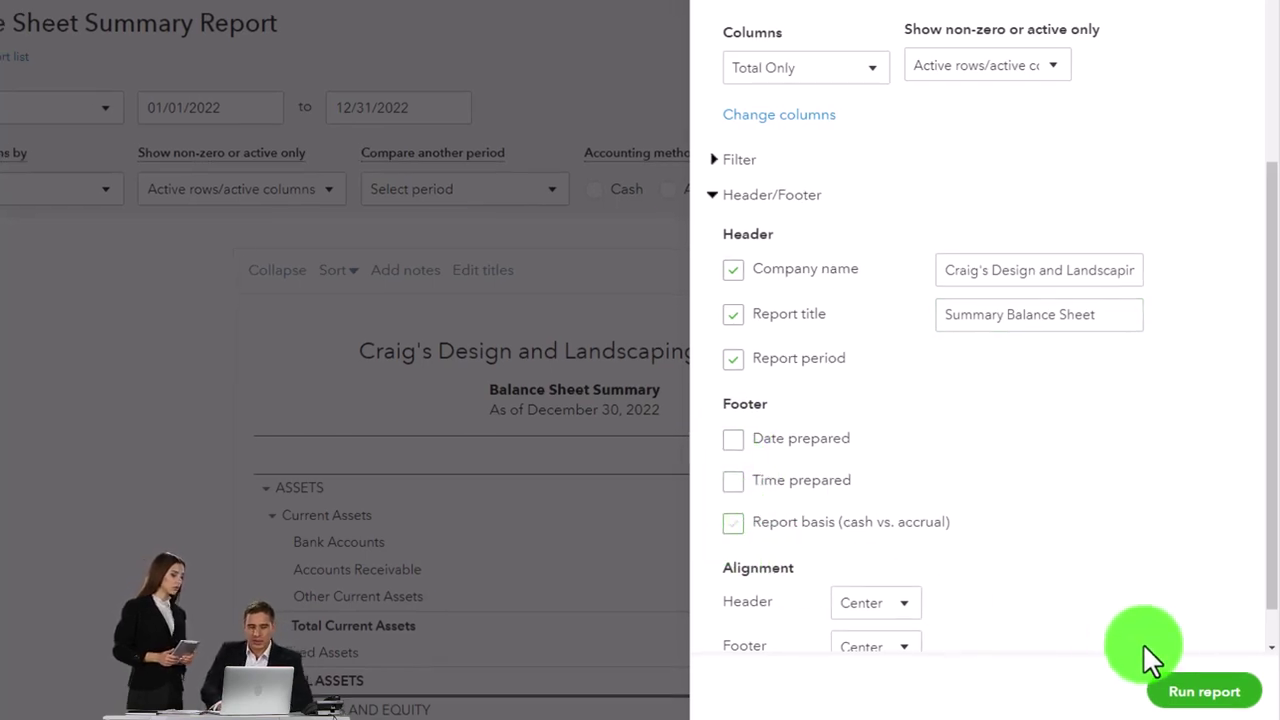
left_click(1200, 690)
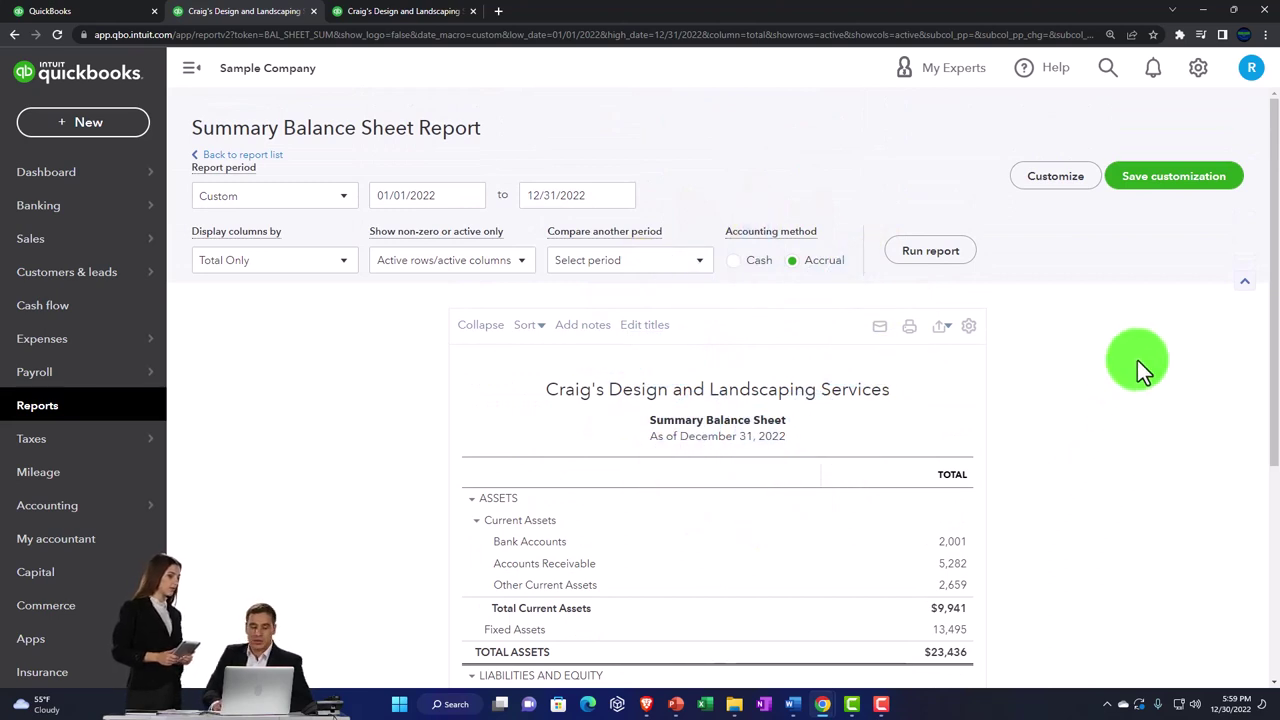
Start saving the customization with the report name 1 Summary Balance Sheet and add a new group named Month End Reports.
left_click(1160, 190)
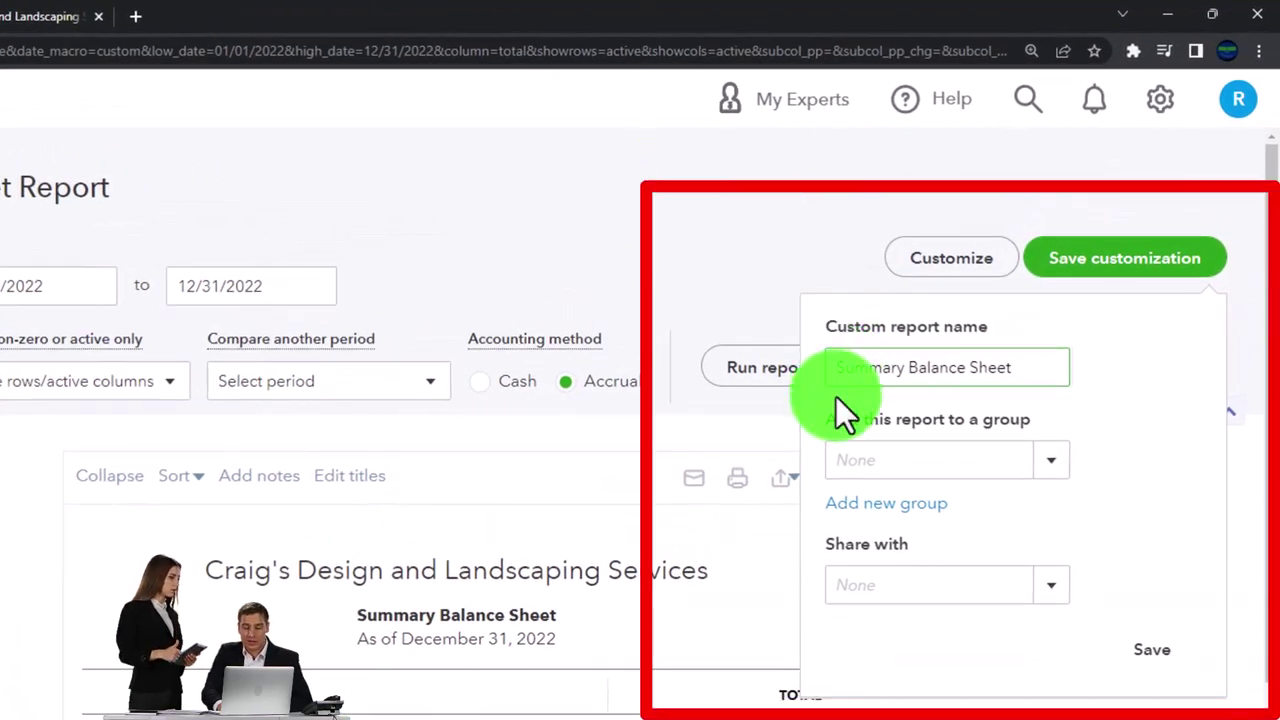
type("1")
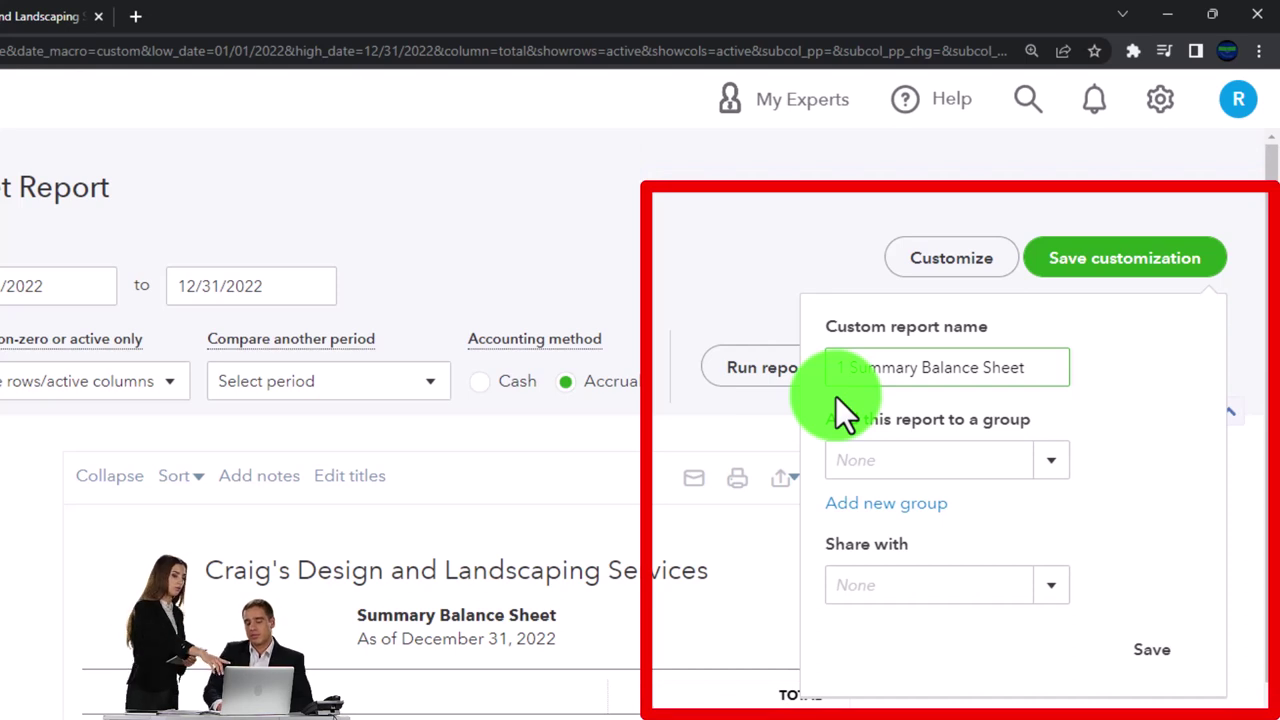
left_click(893, 508)
left_click(885, 548)
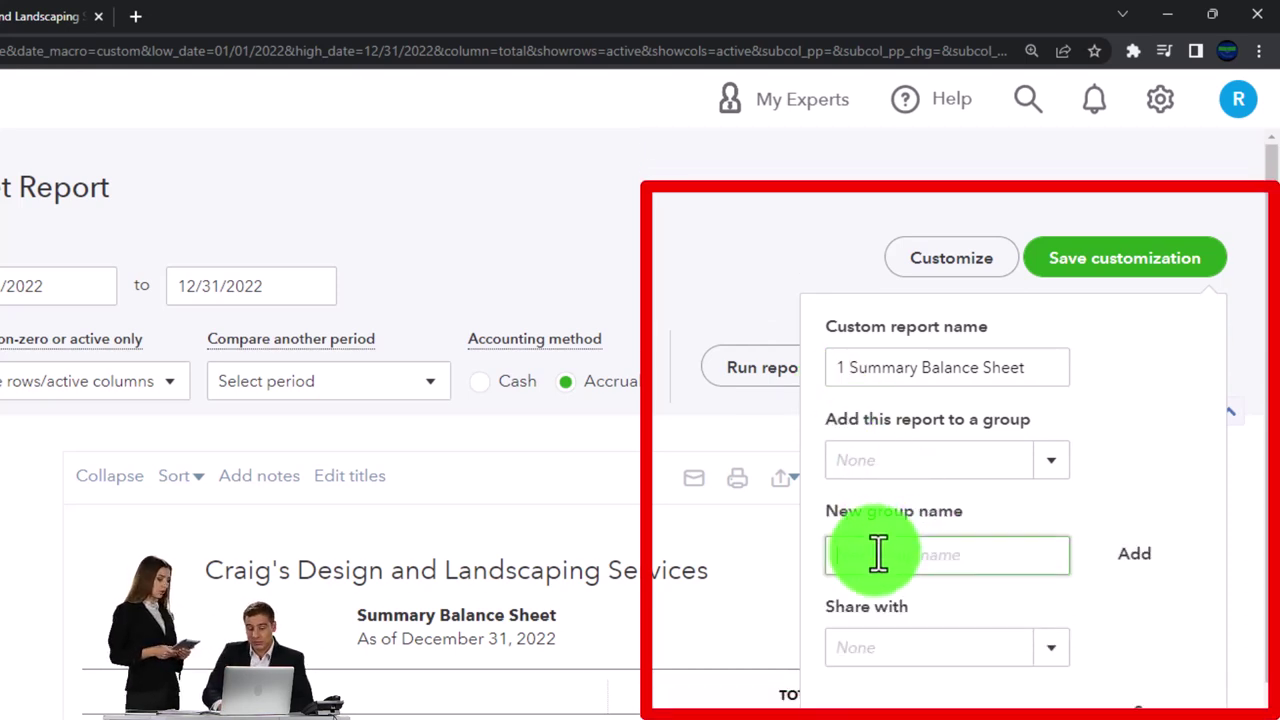
type("M")
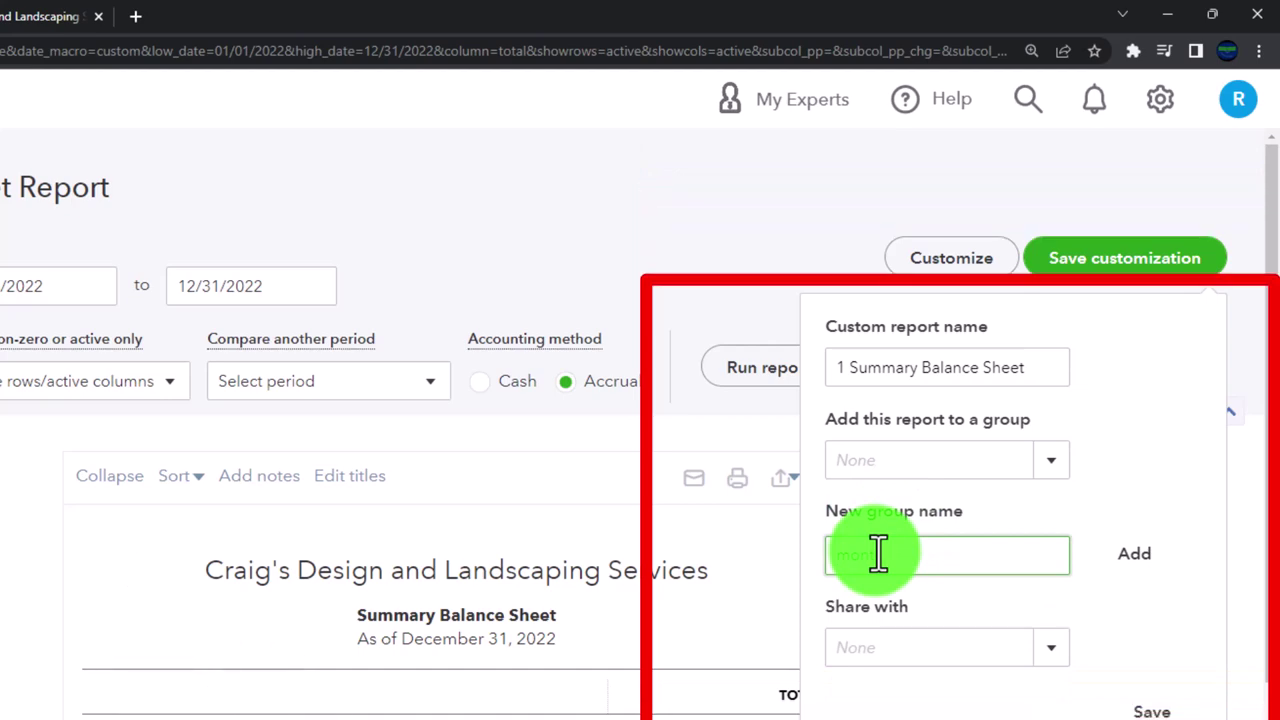
type("onth")
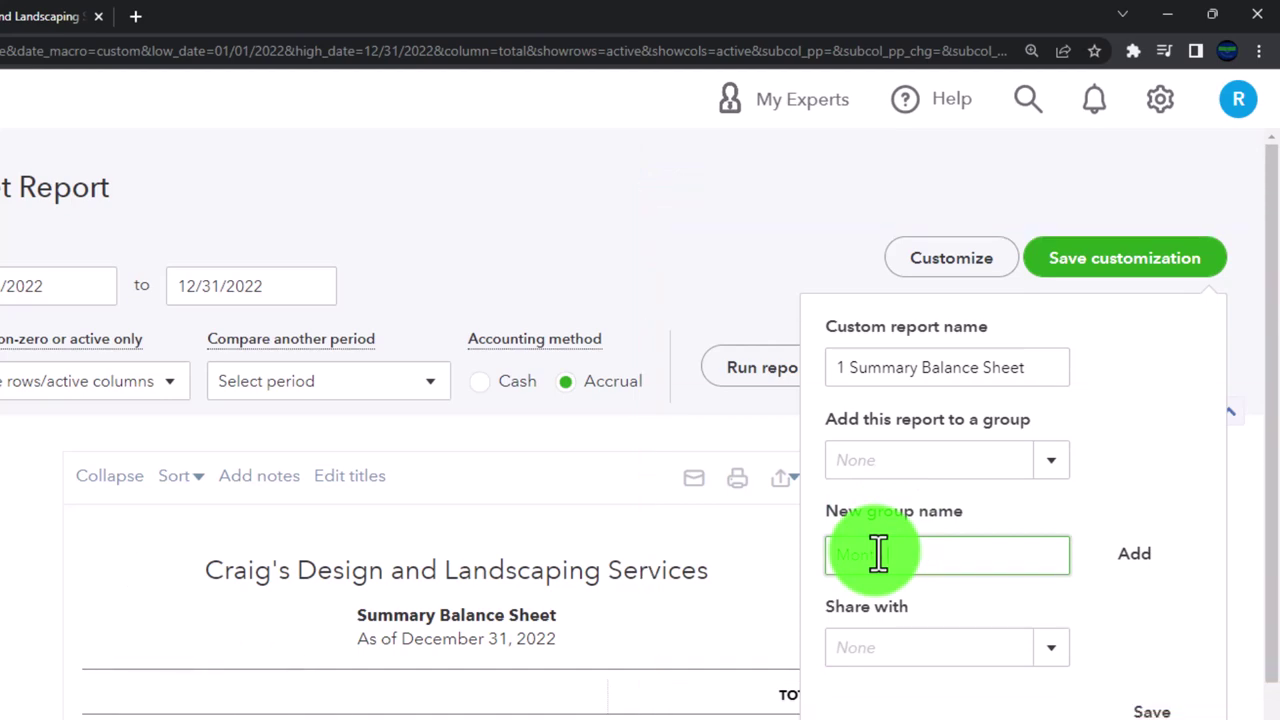
type(" End Report")
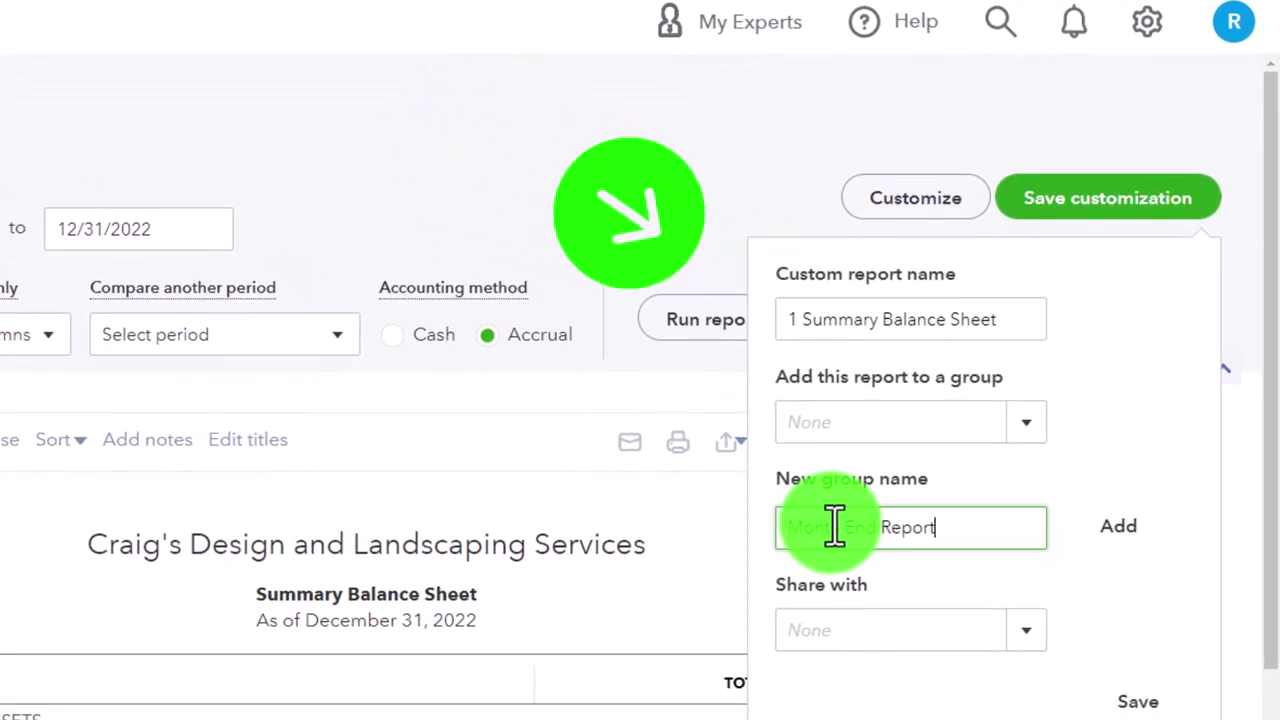
type("s")
left_click(1116, 540)
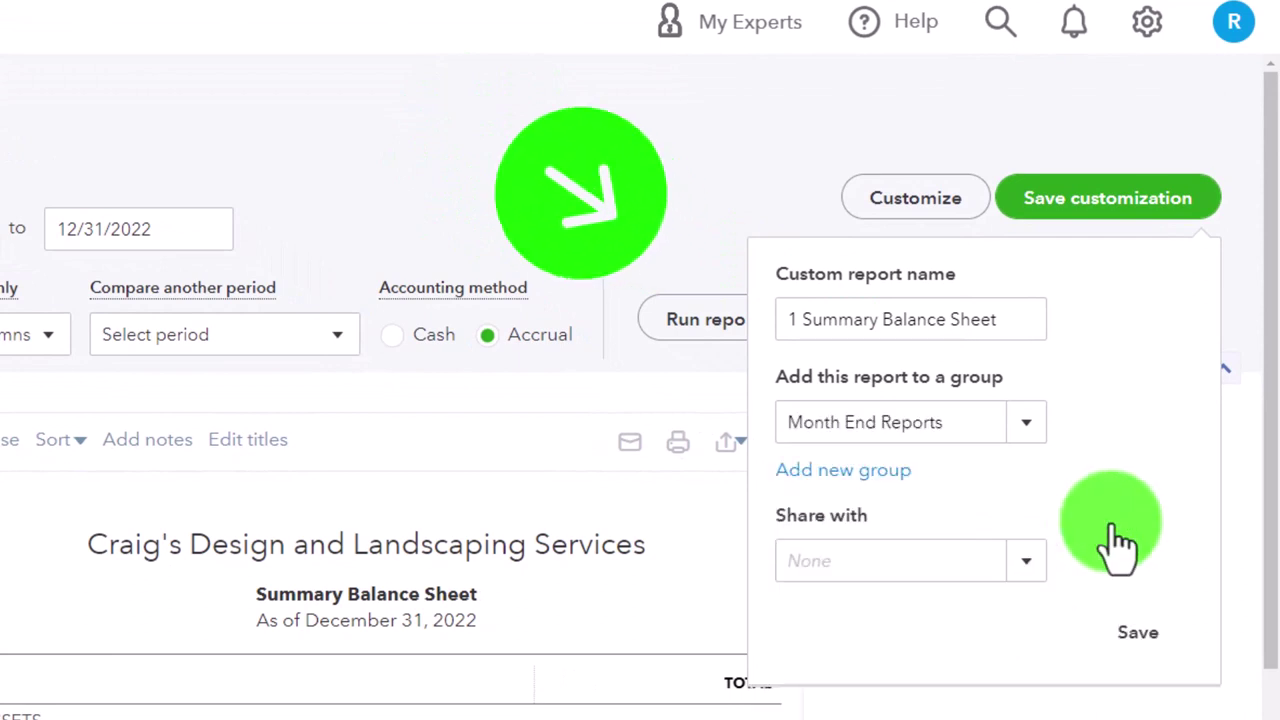
Assign the custom report to the Month End Reports group and save it.
left_click(1035, 432)
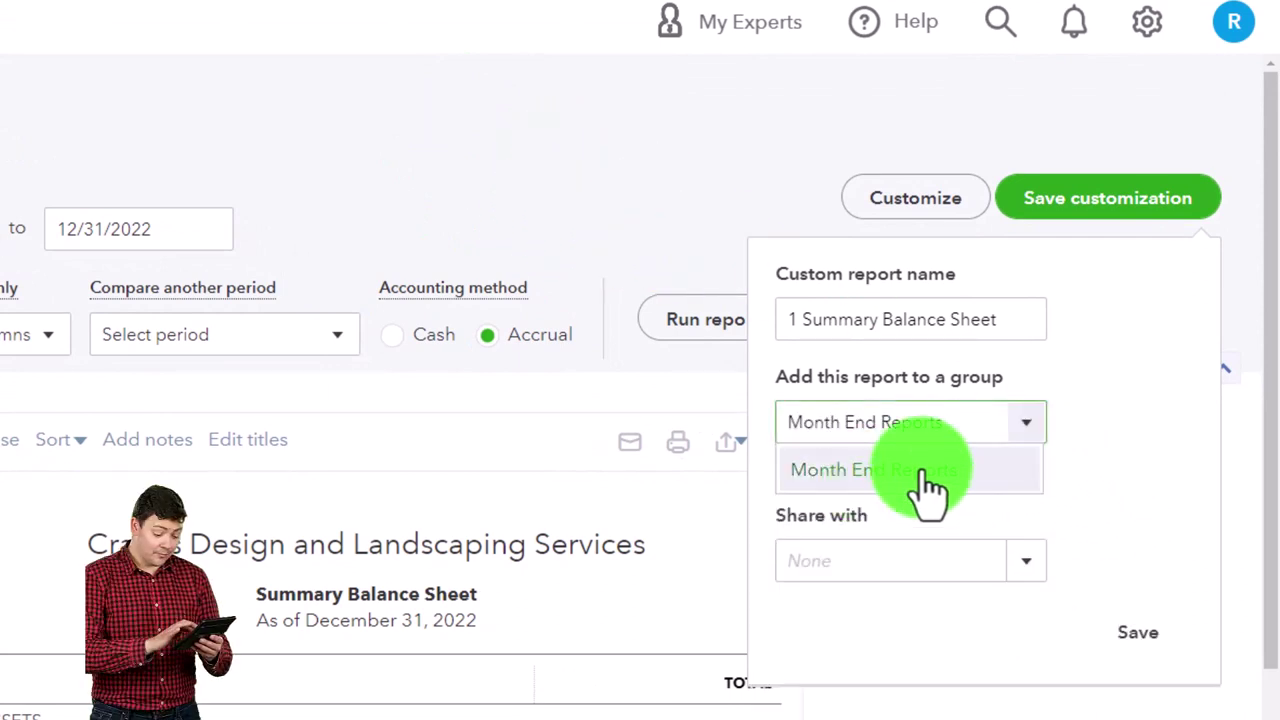
left_click(928, 482)
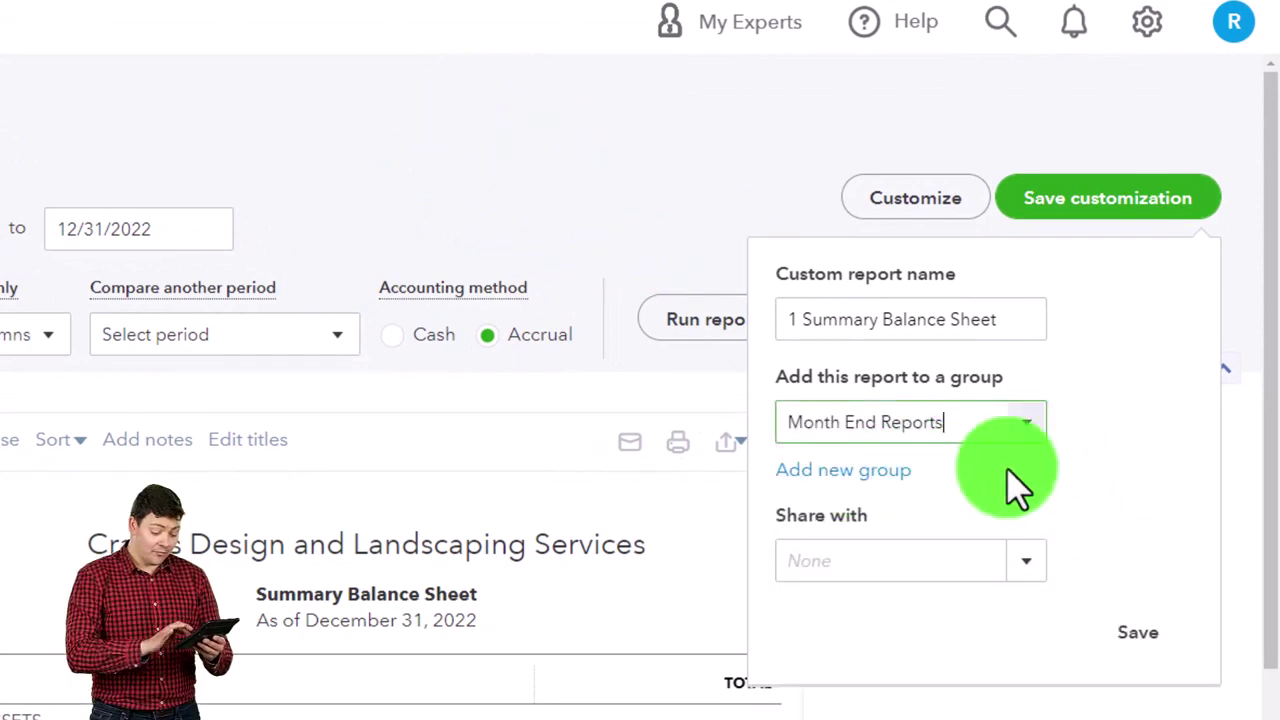
left_click(1143, 650)
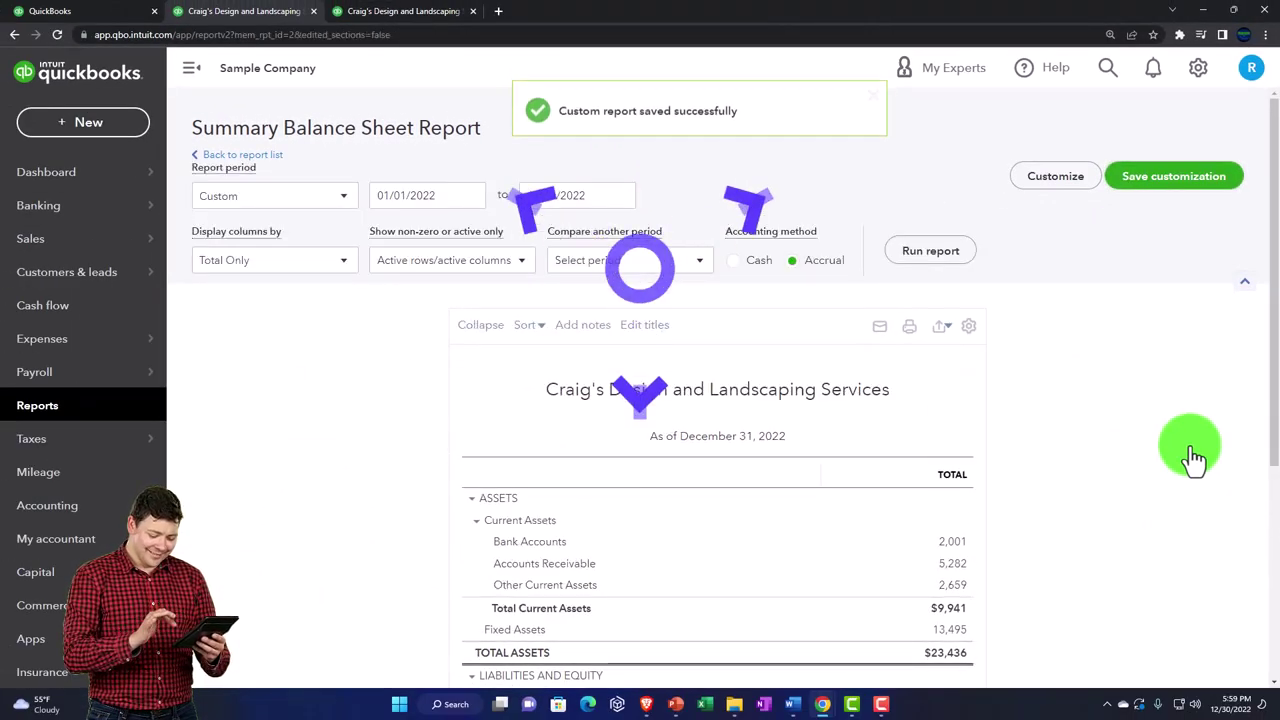
In the QuickBooks browser tab, show the custom reports list and reload the page to check for the saved report.
scroll(634, 323, "down", 2)
left_click(104, 14)
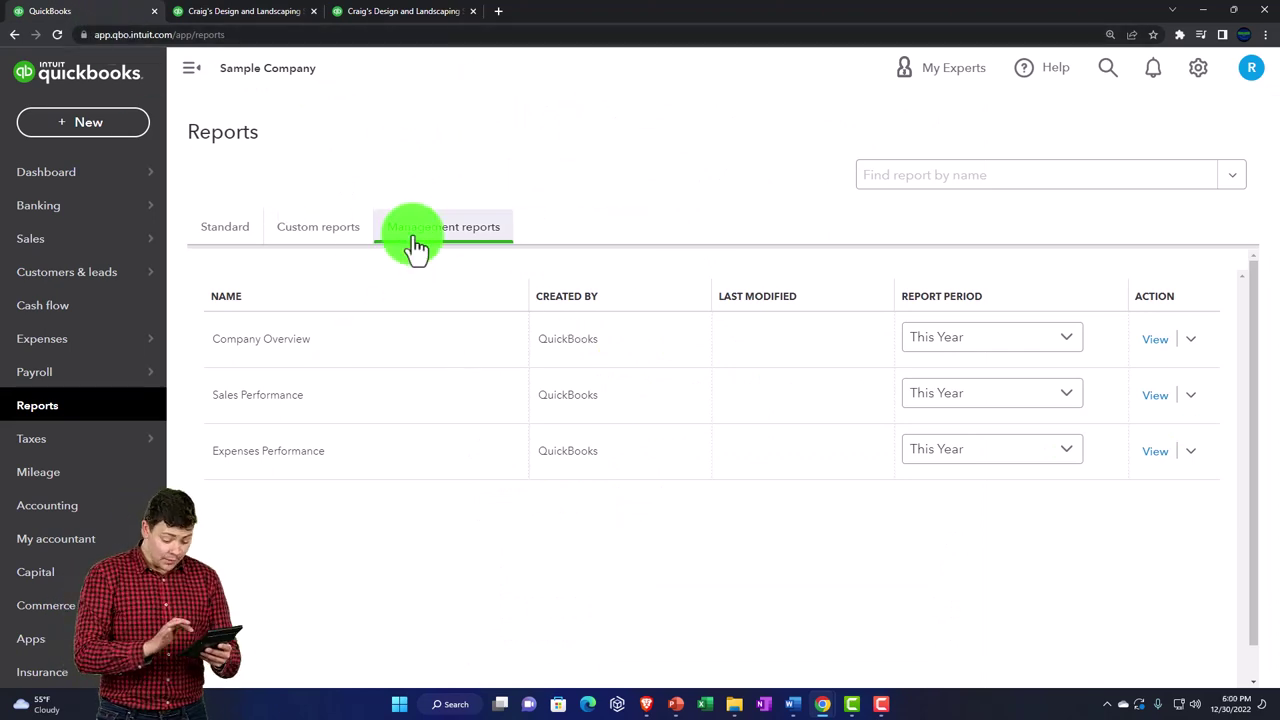
left_click(322, 245)
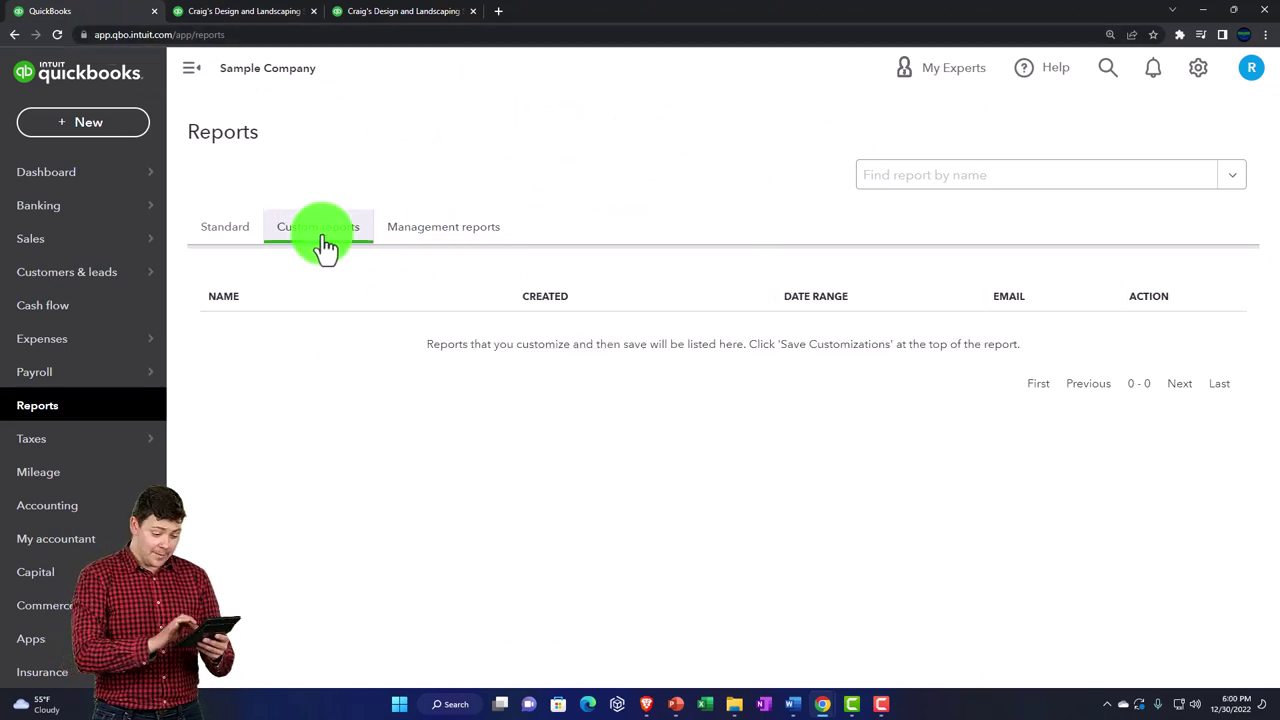
left_click(56, 36)
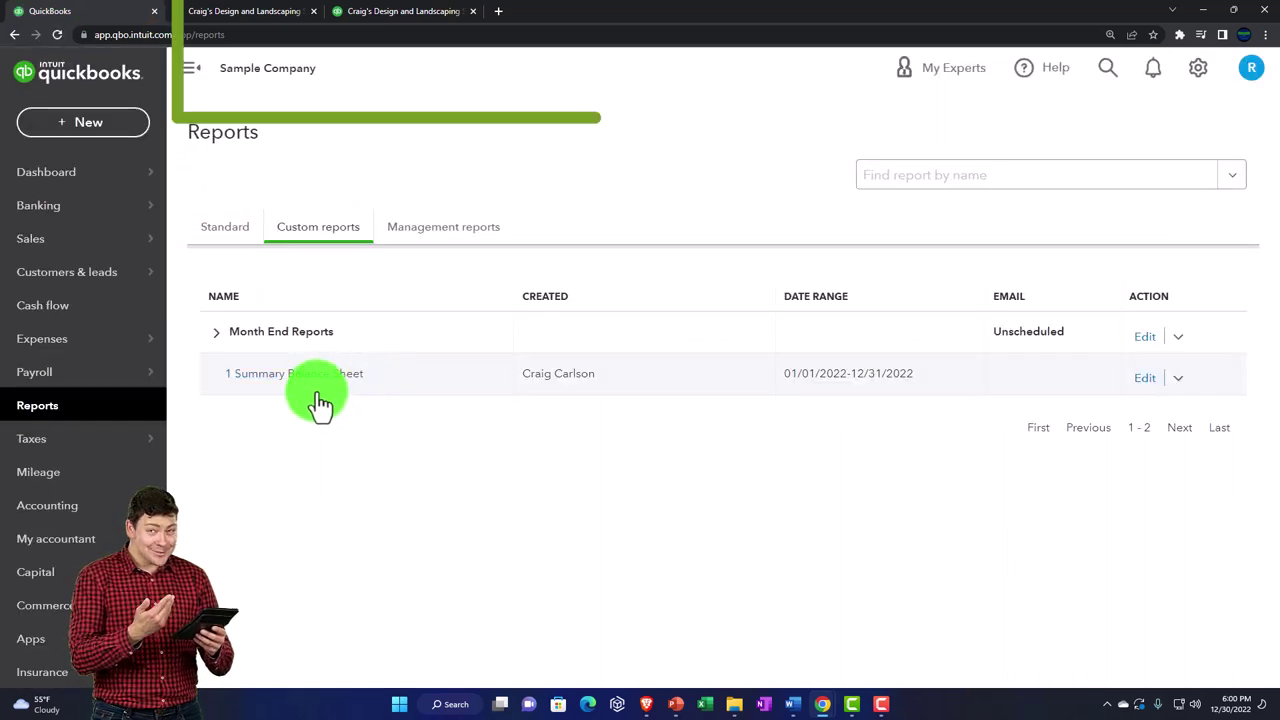
Return to the Summary Balance Sheet browser tab and open the Balance Sheet report from the standard reports.
left_click(258, 18)
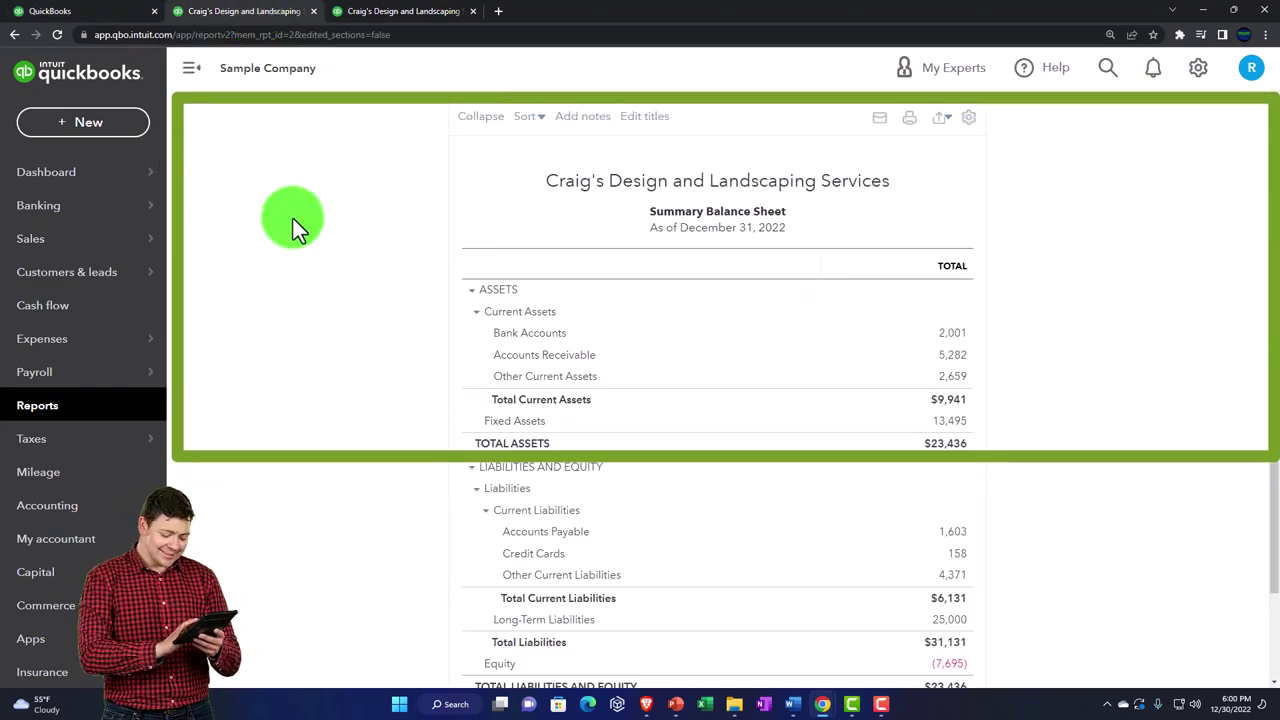
scroll(294, 229, "up", 3)
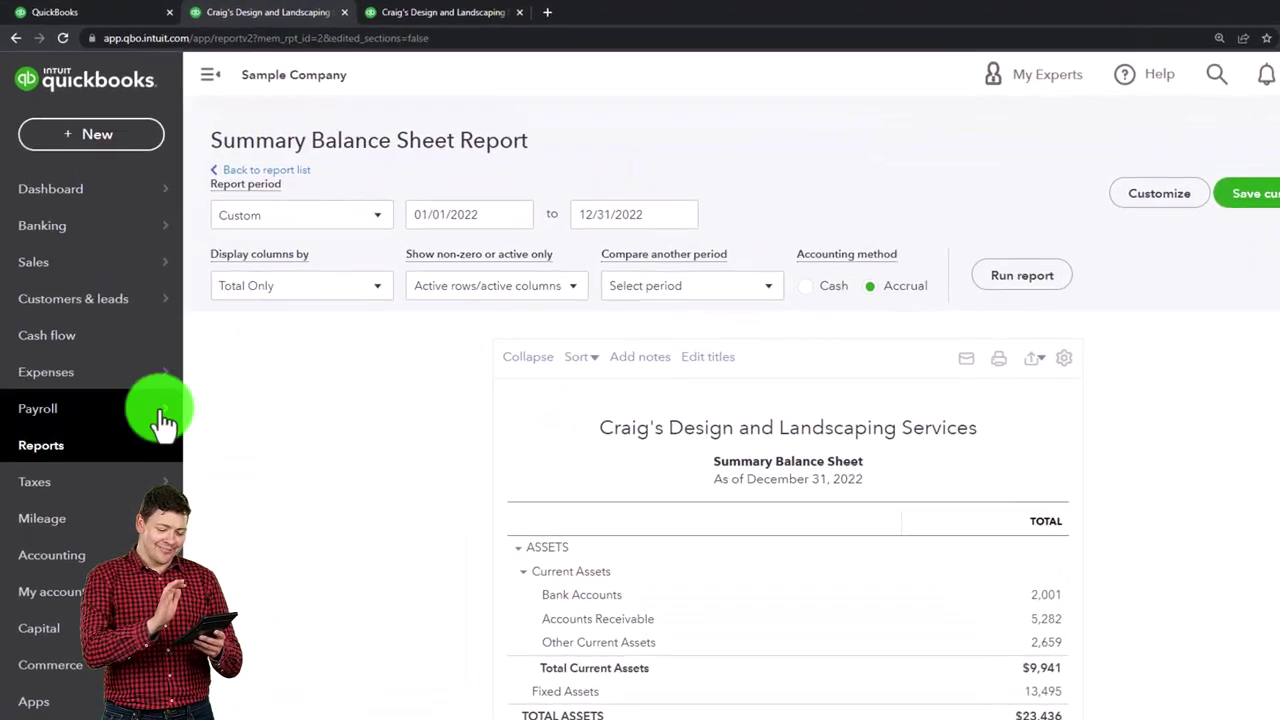
left_click(60, 446)
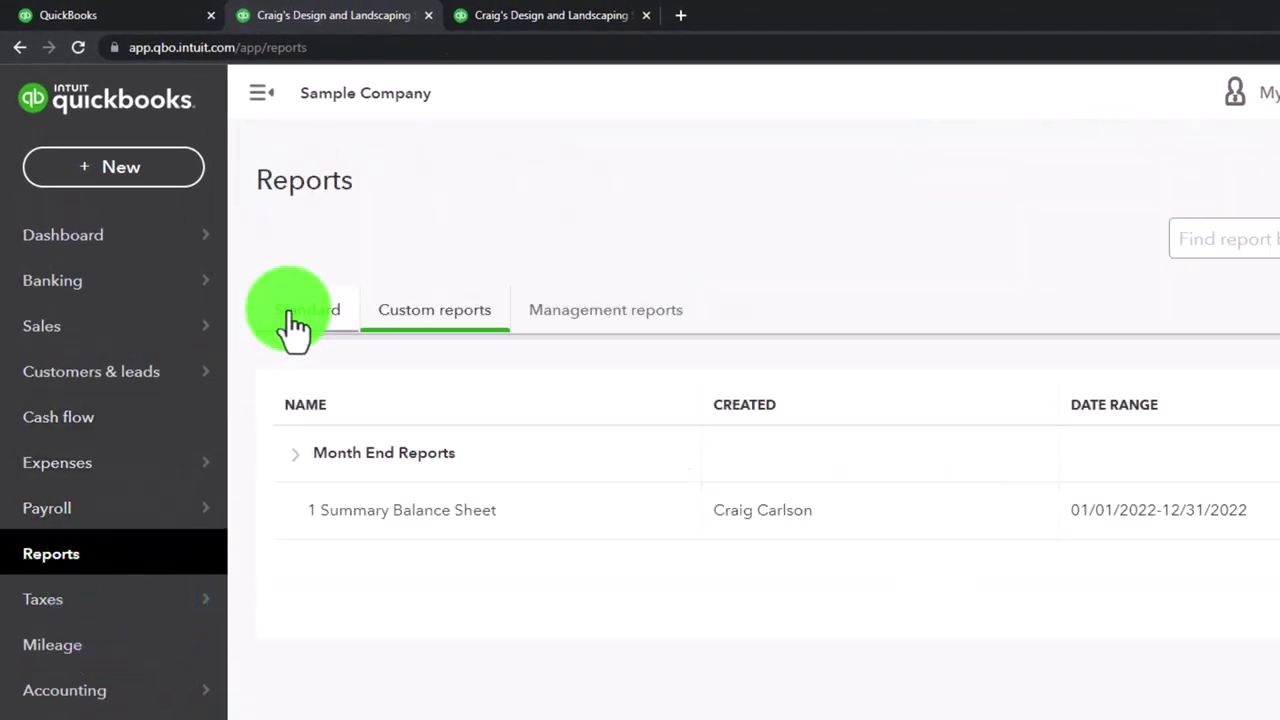
left_click(295, 327)
left_click(380, 524)
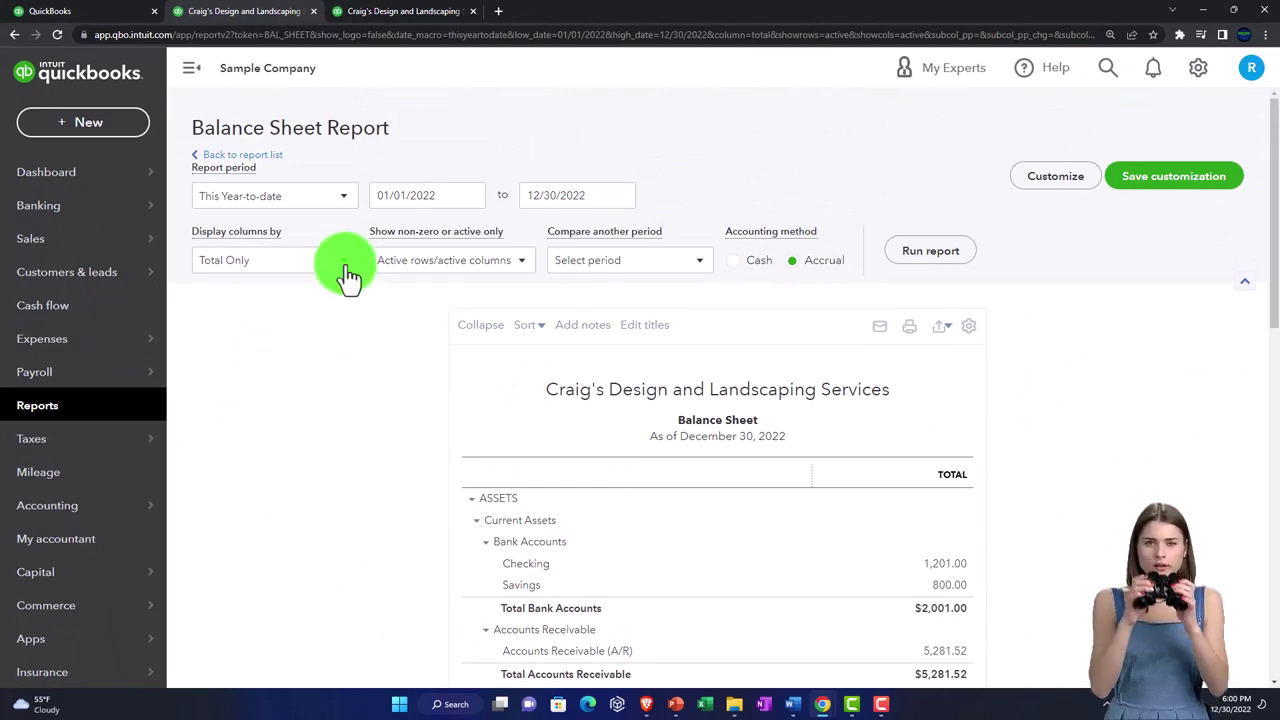
Display the Balance Sheet columns by Quarters, set the end date to 12/31/2022 and run the report.
left_click(345, 272)
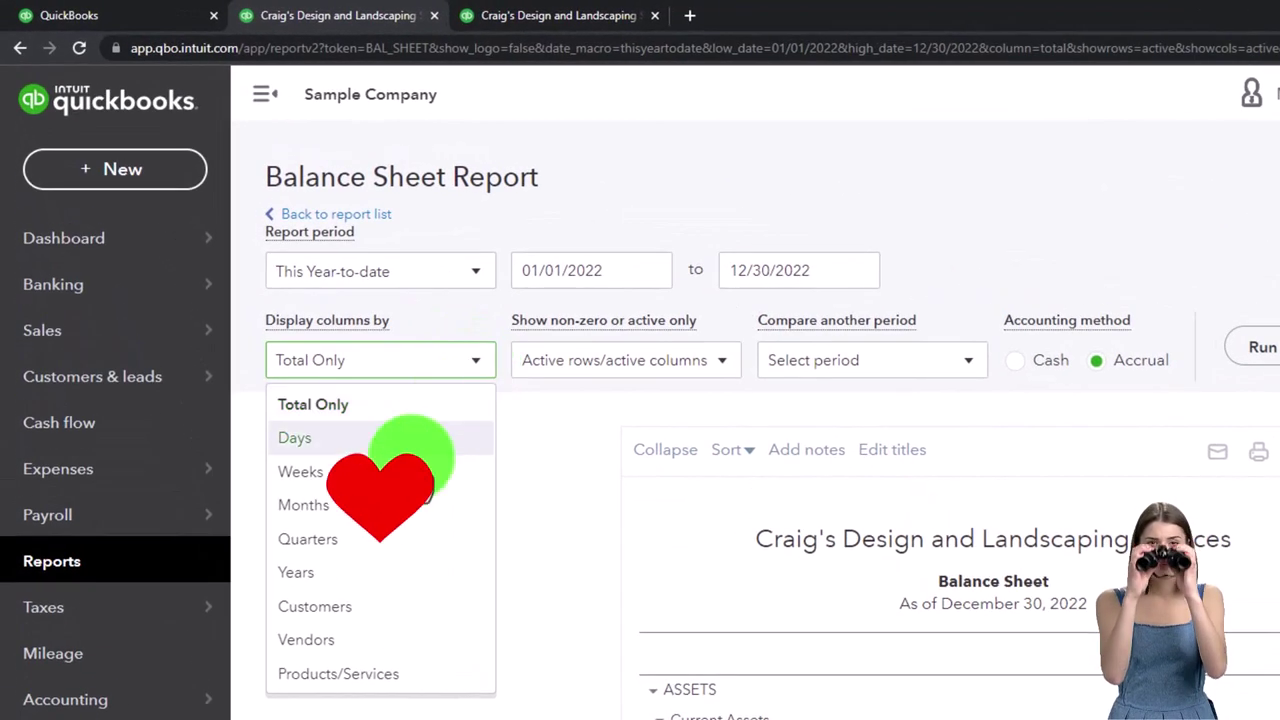
left_click(300, 448)
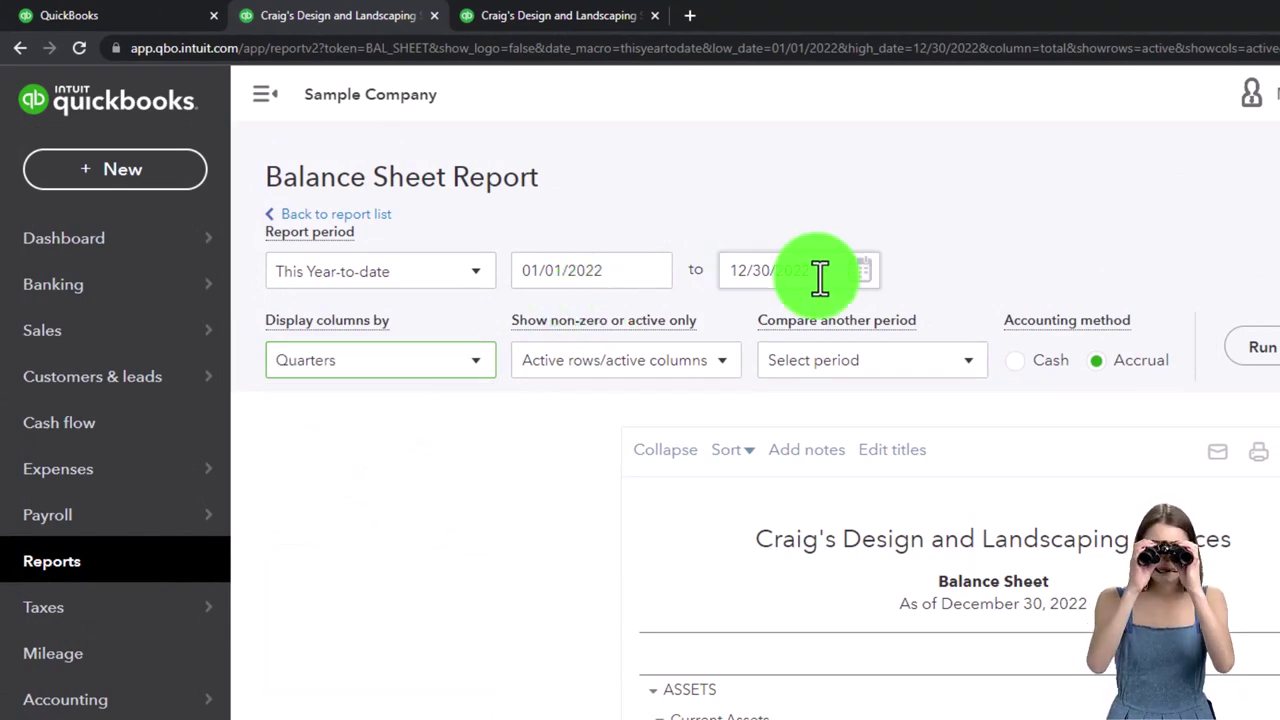
left_click_drag(820, 272, 714, 271)
type("123122")
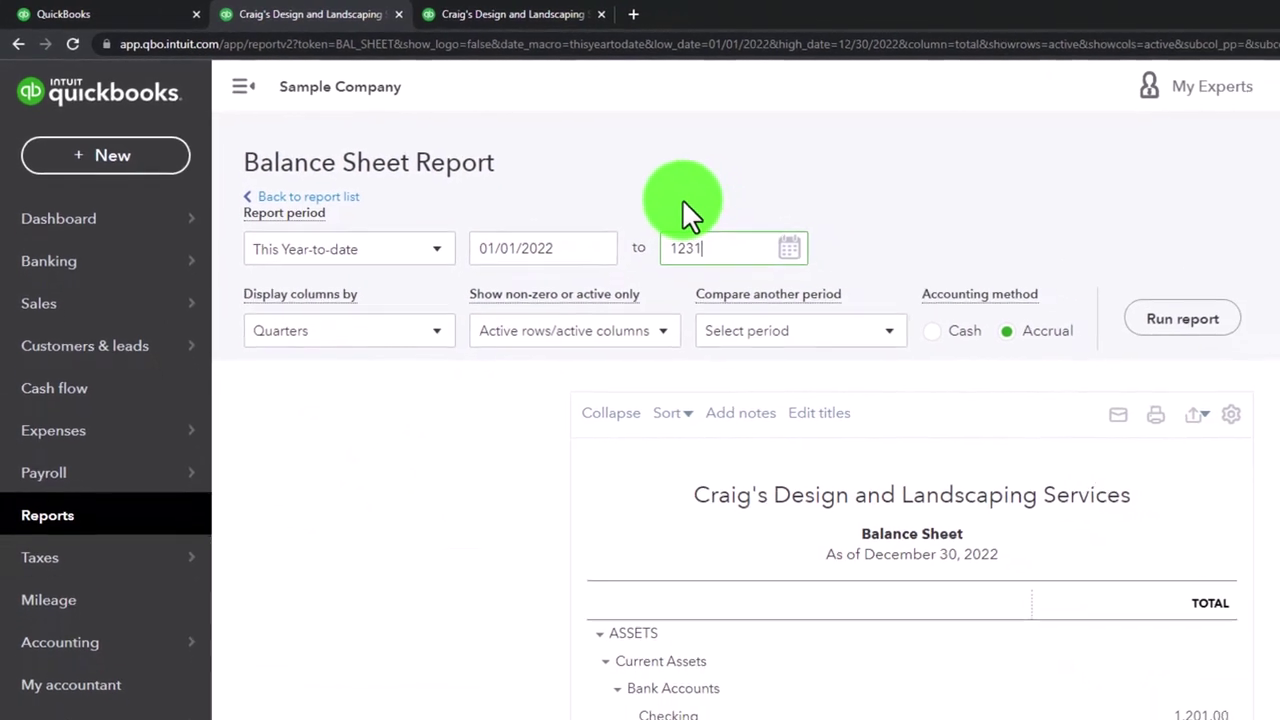
left_click(1170, 316)
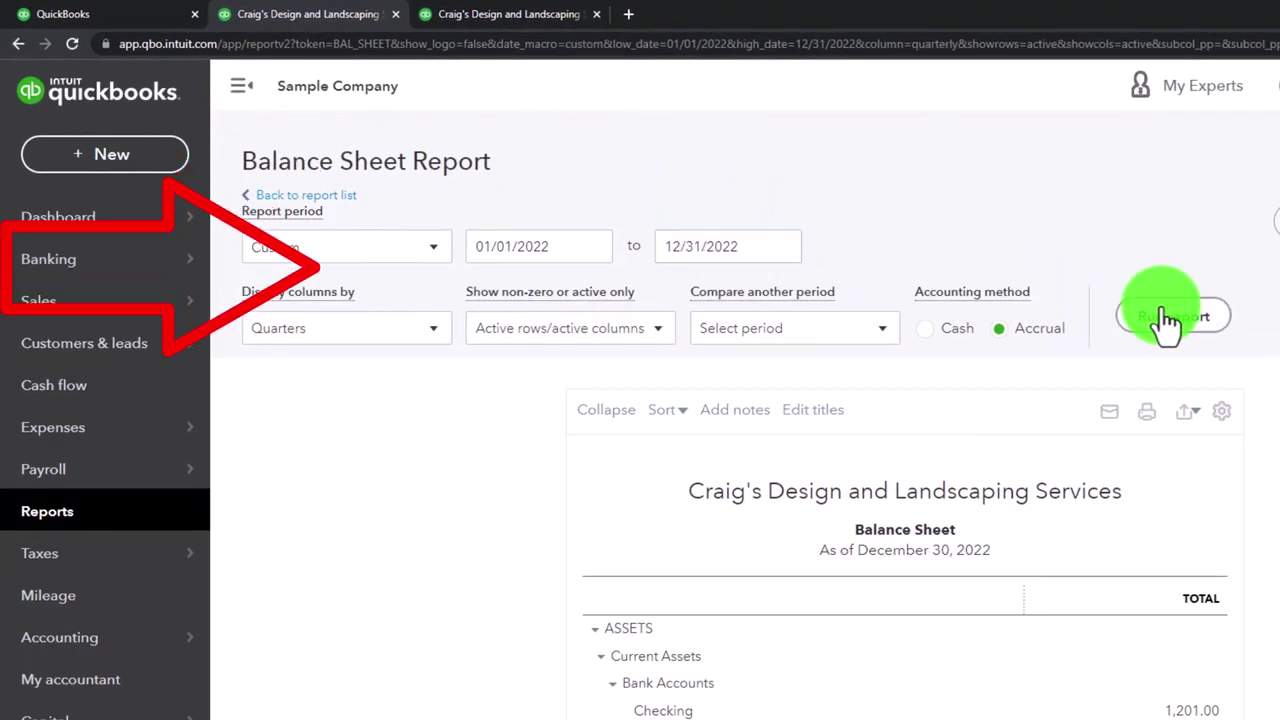
scroll(937, 266, "up", 2)
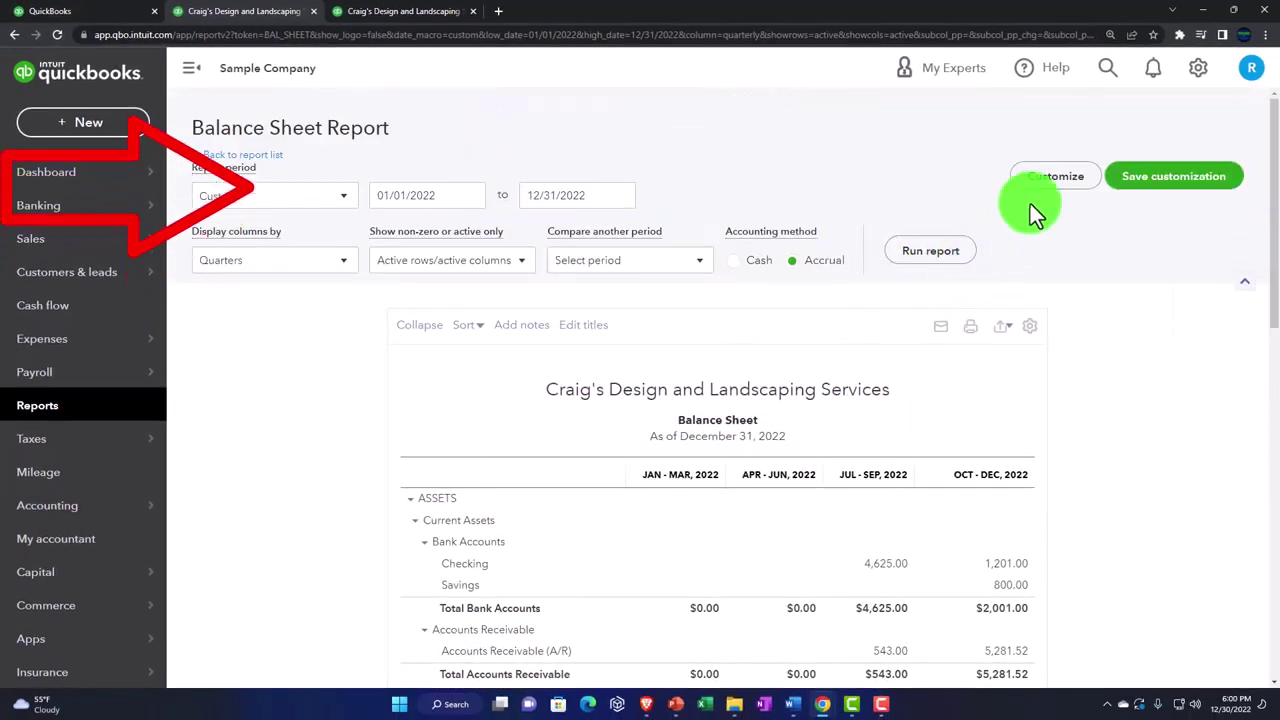
Customize the Balance Sheet's number format to omit cents and show negative numbers as (100) in red.
left_click(1029, 209)
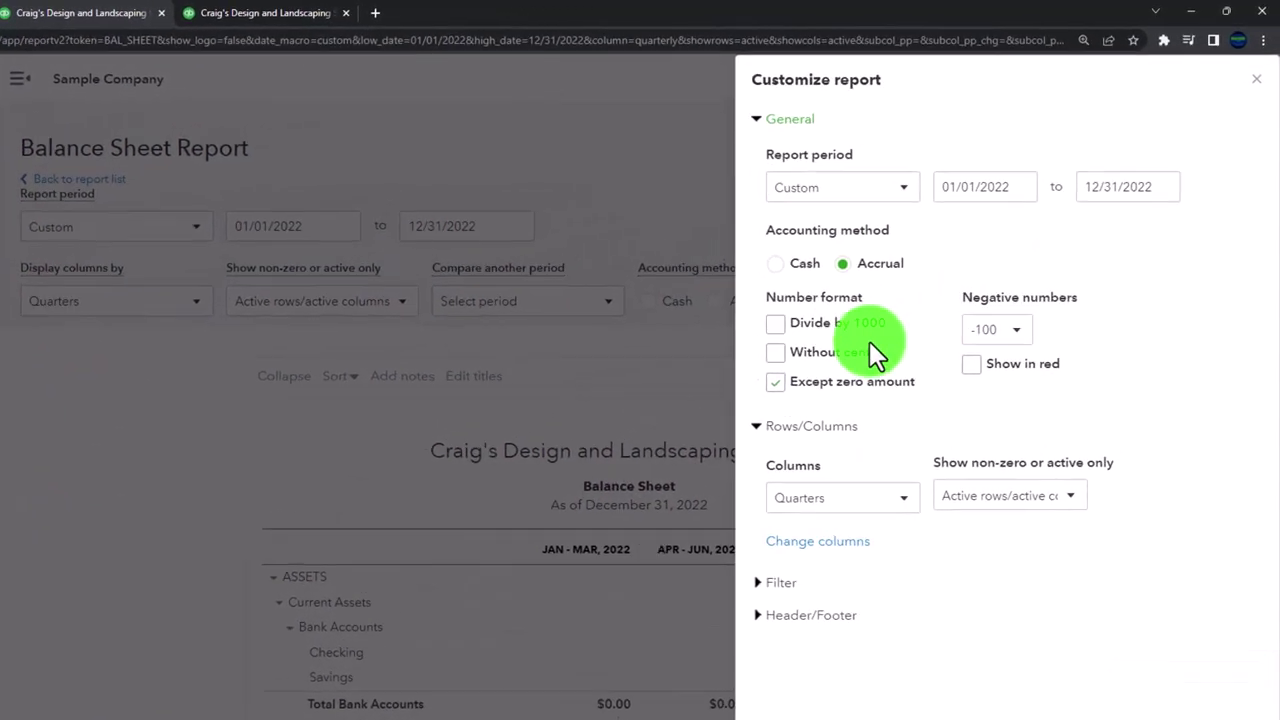
left_click(950, 374)
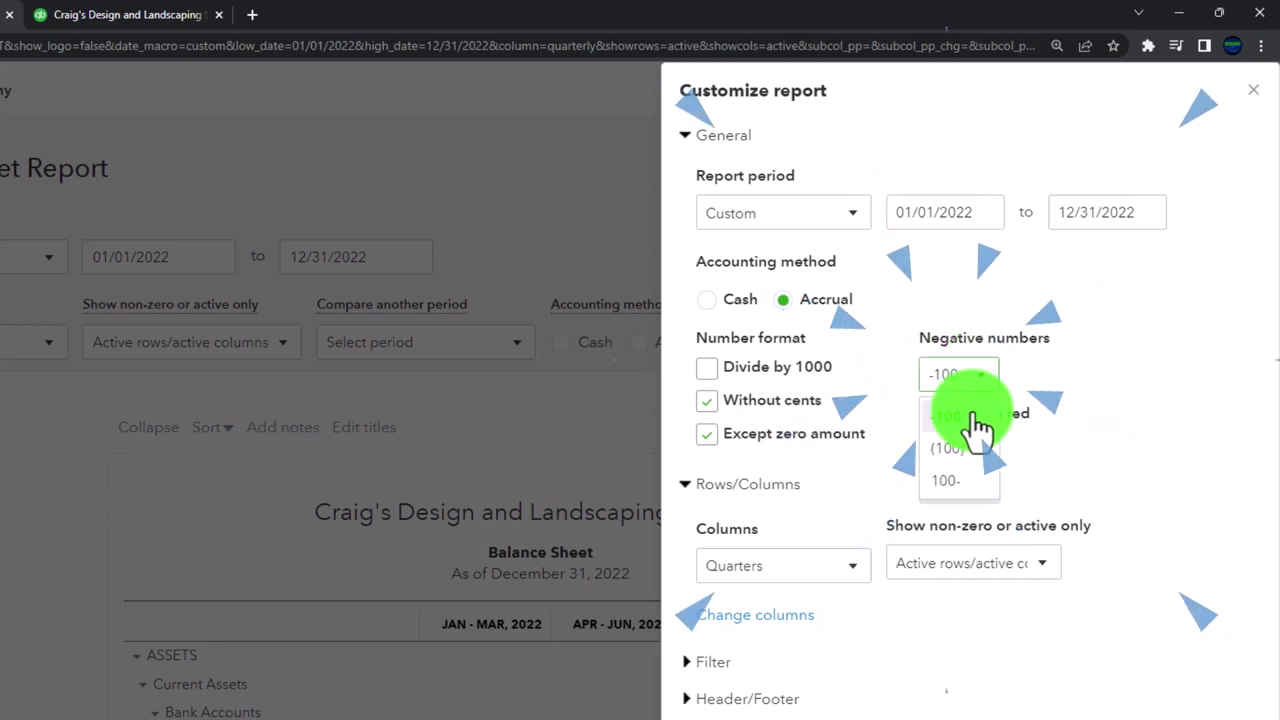
left_click(962, 423)
left_click(929, 413)
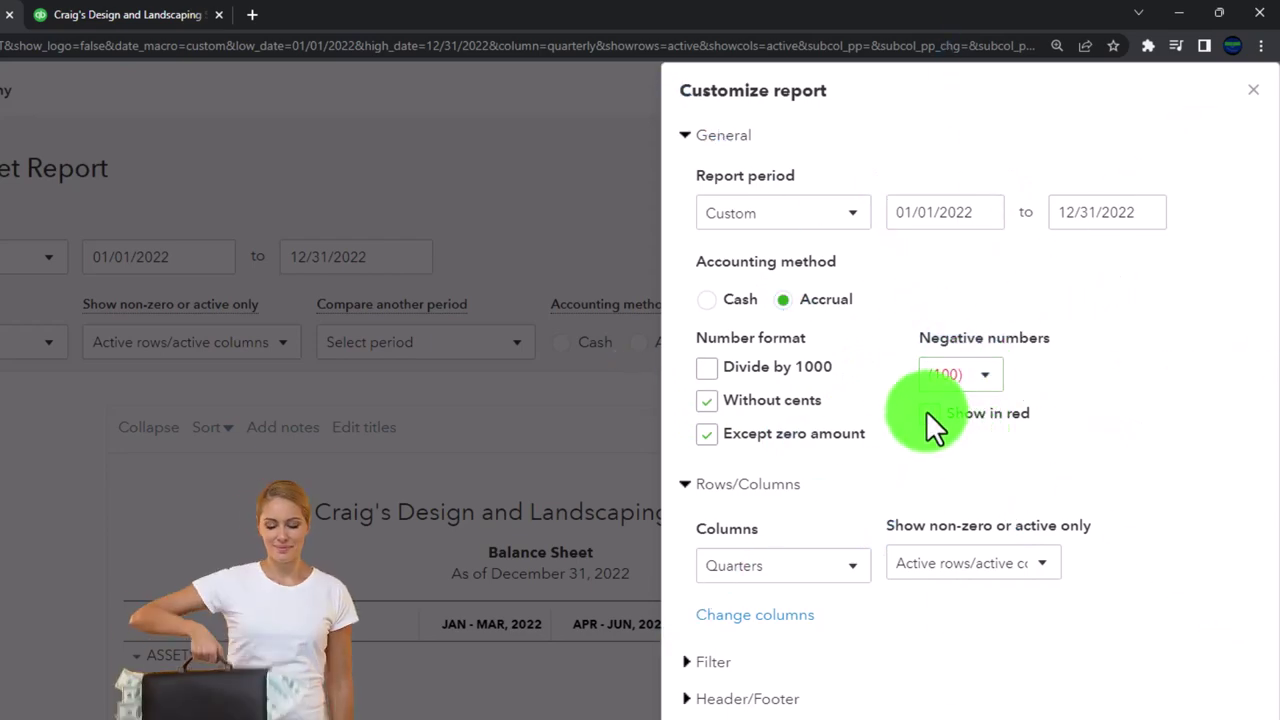
Change the report title in the header settings to Balance Sheet by Quarter.
left_click(815, 560)
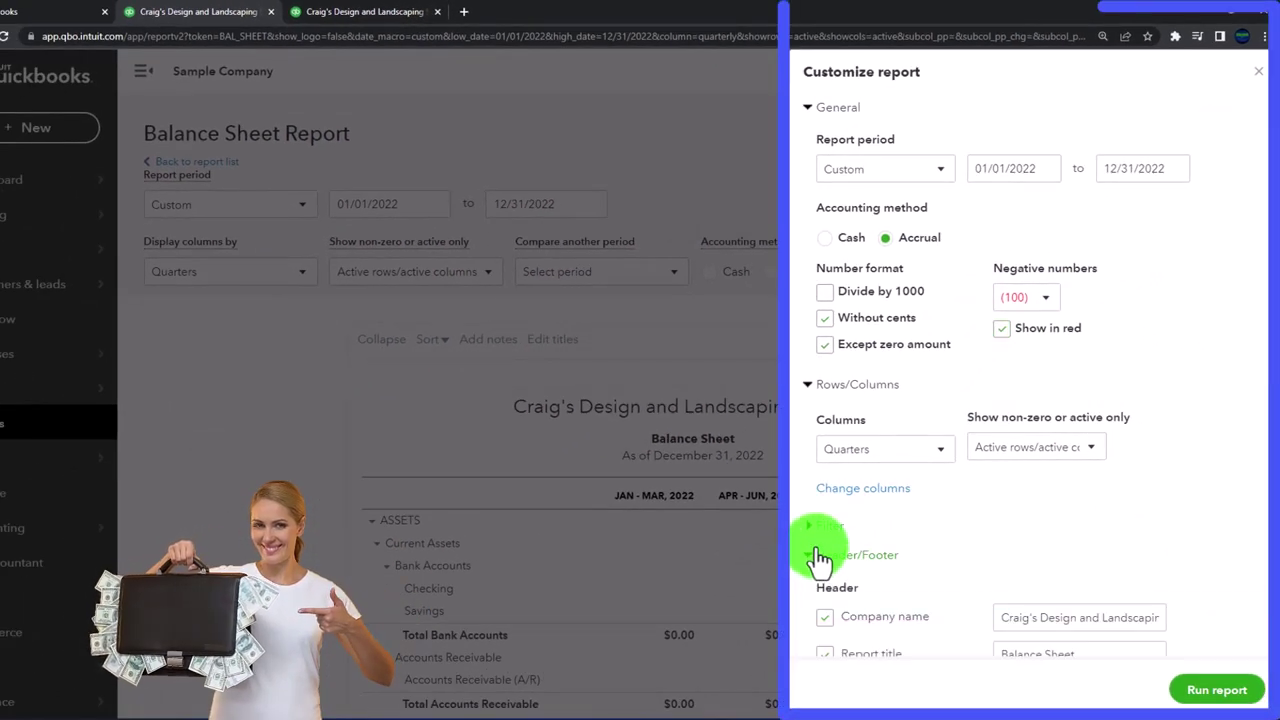
scroll(951, 486, "down", 3)
triple_click(1001, 375)
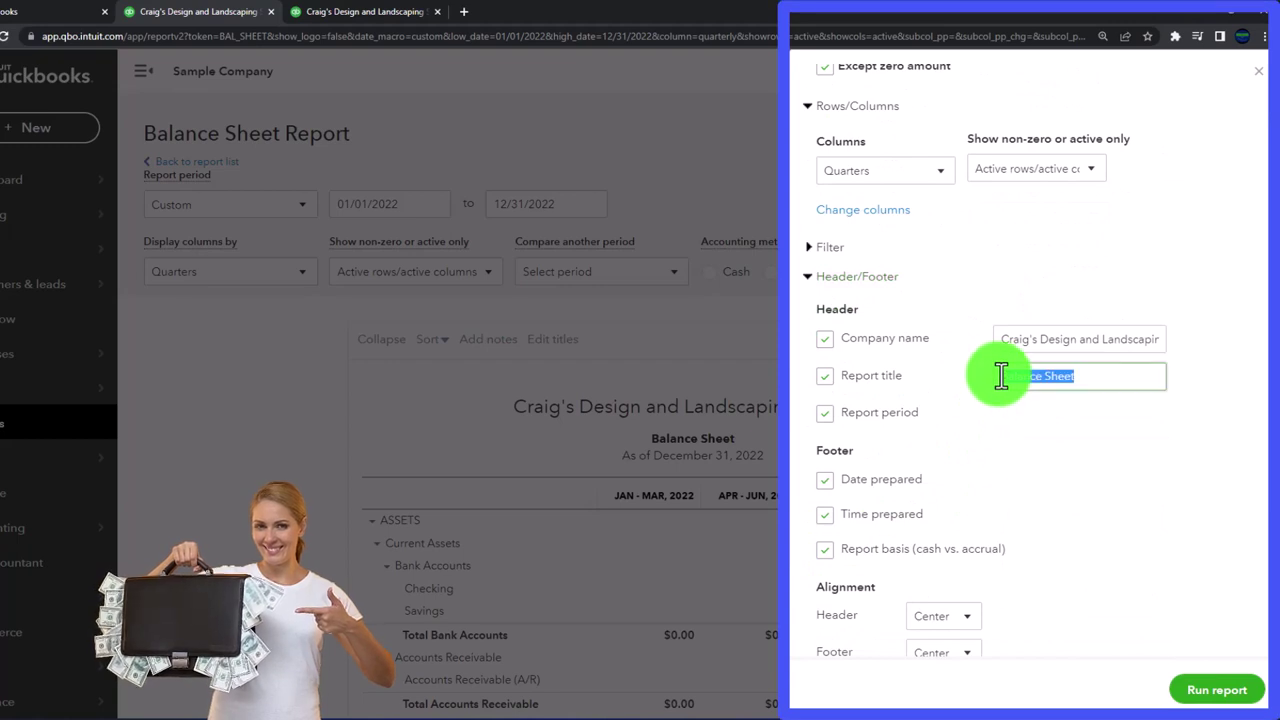
key("End")
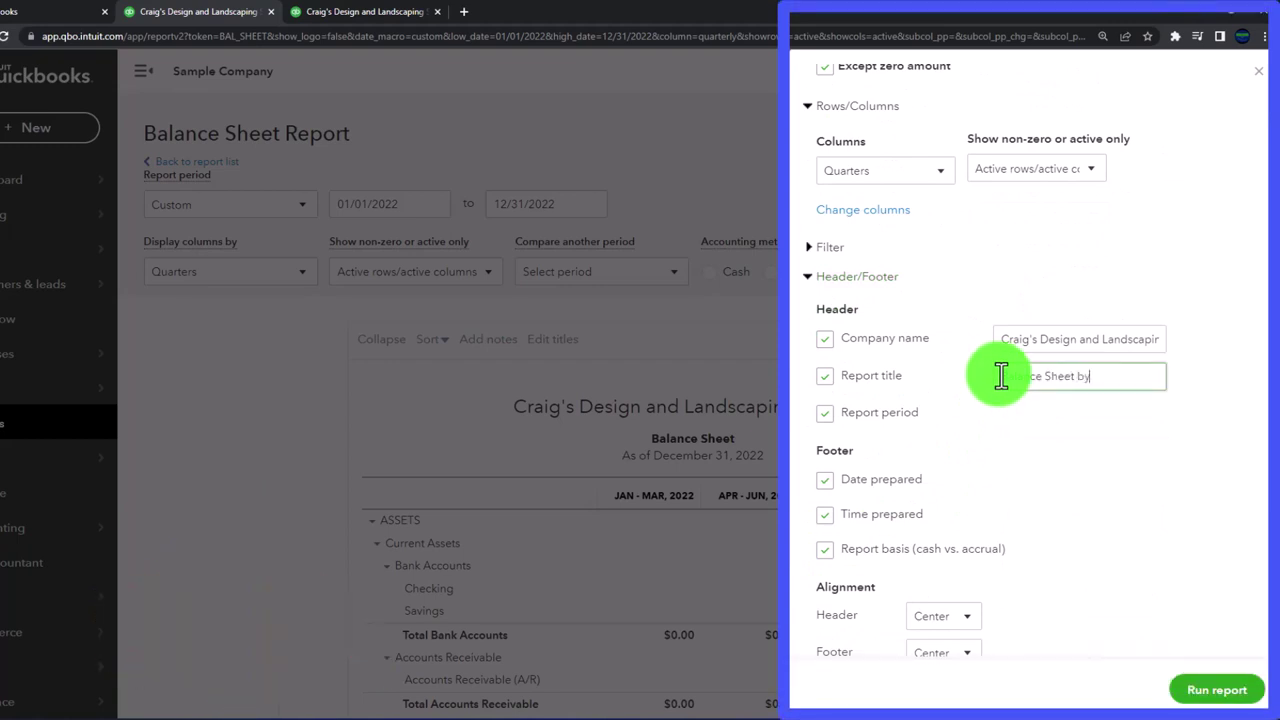
type("by Quarter")
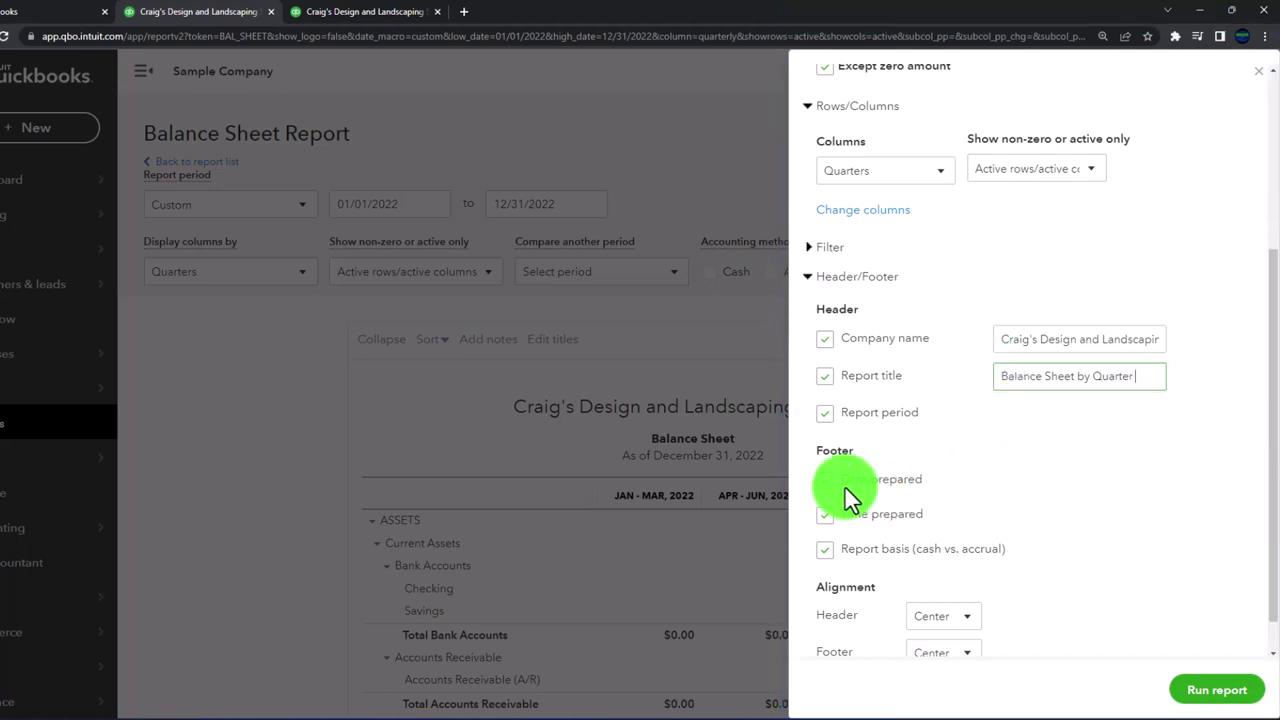
Remove the date prepared, time prepared and report basis from the quarterly balance sheet's footer and run the report.
left_click(825, 551)
scroll(871, 509, "down", 1)
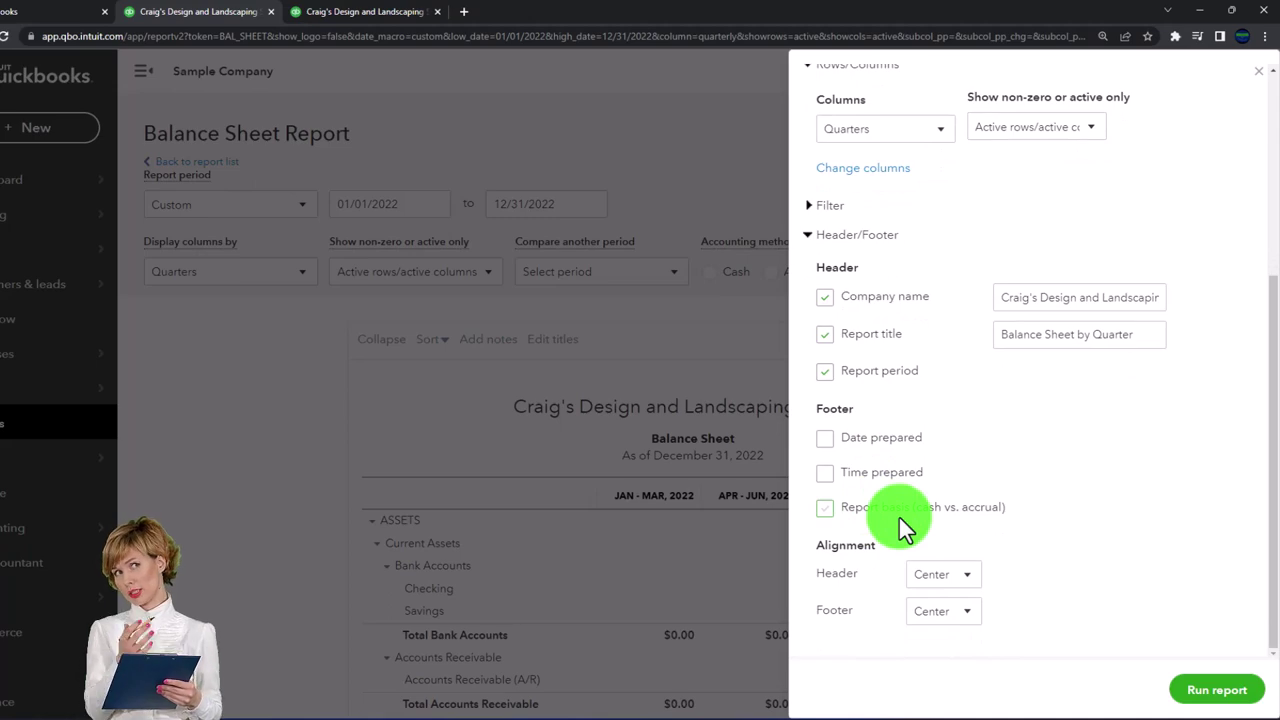
left_click(1198, 694)
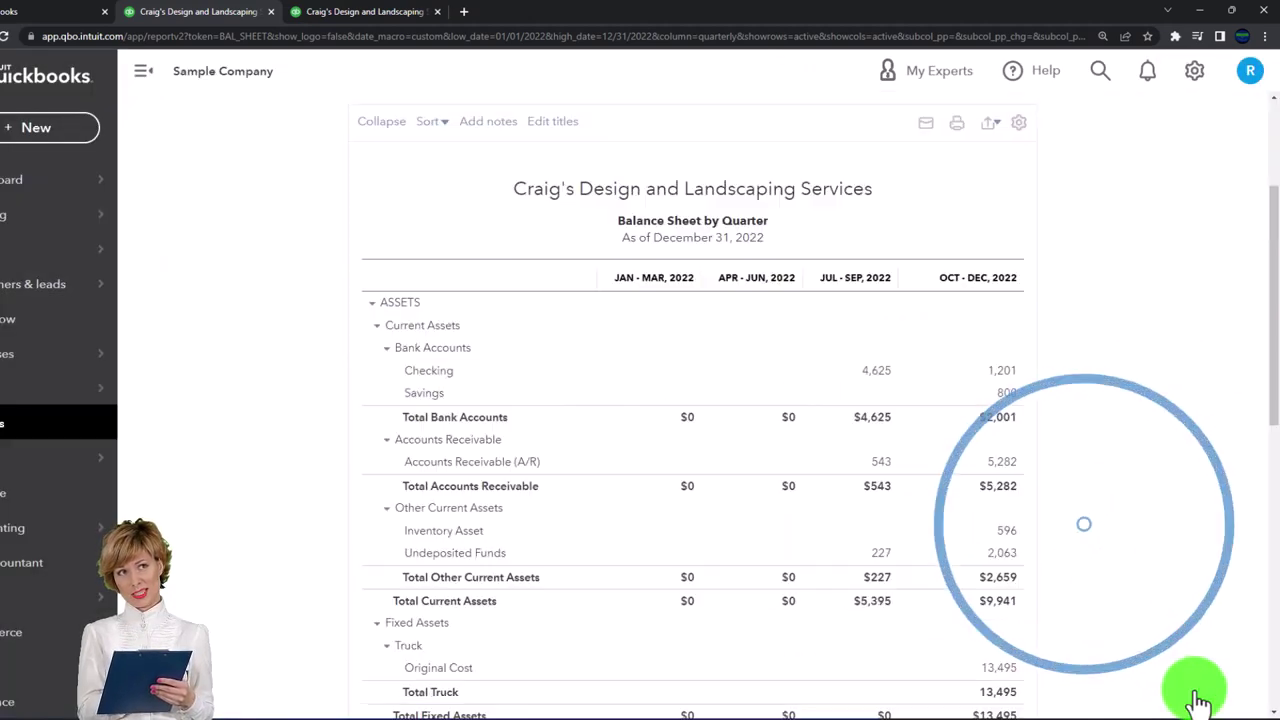
scroll(1161, 620, "up", 2)
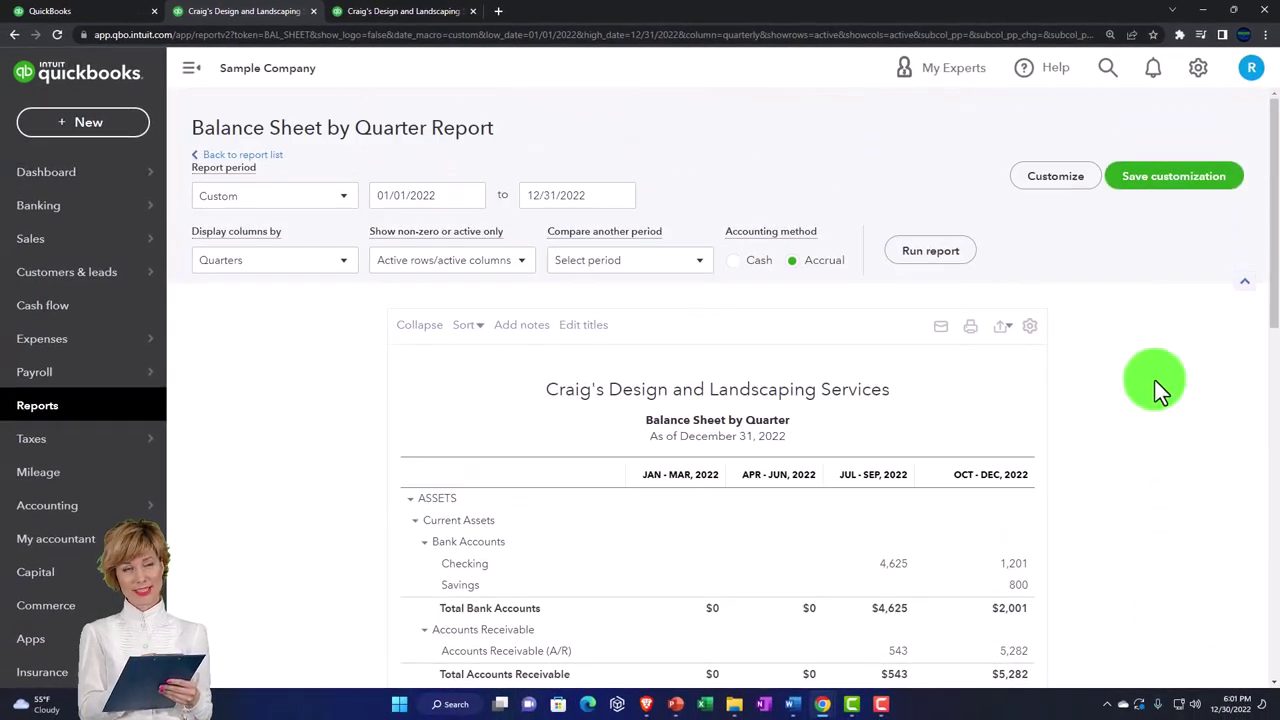
Save the customization as 2 Balance Sheet by Quarter in the Month End Reports group.
left_click(1133, 196)
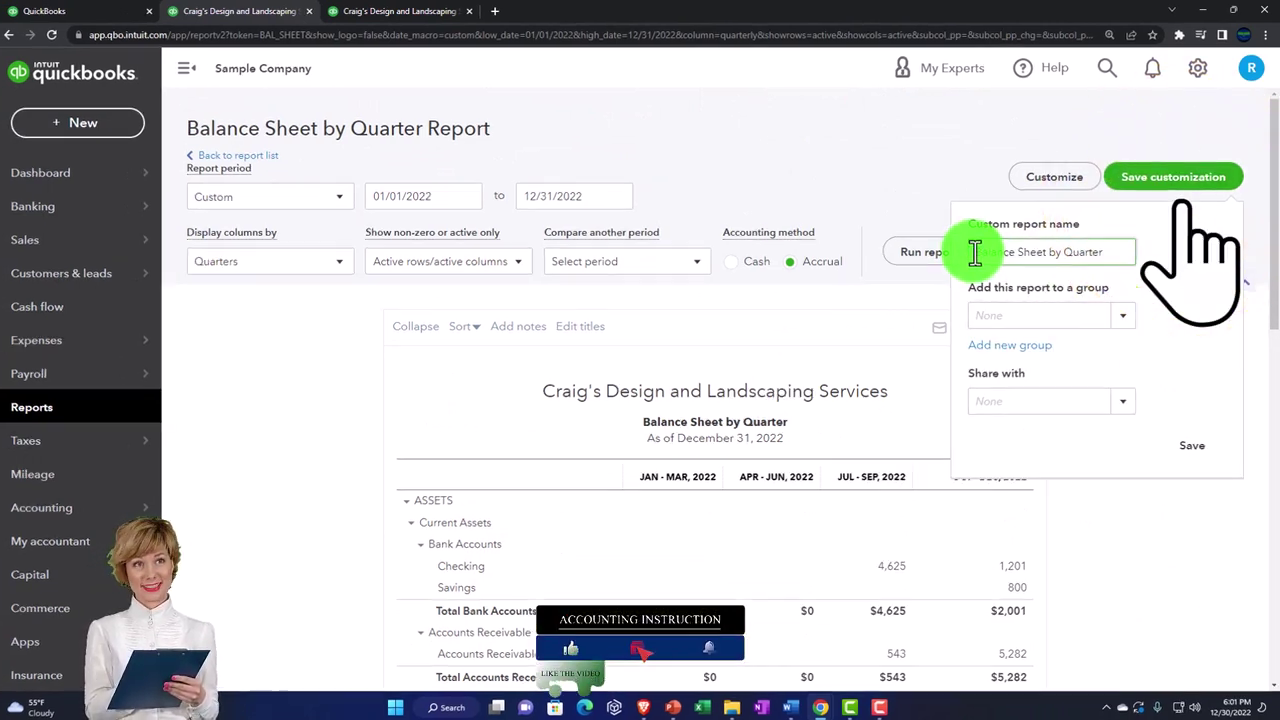
left_click(975, 252)
type("2")
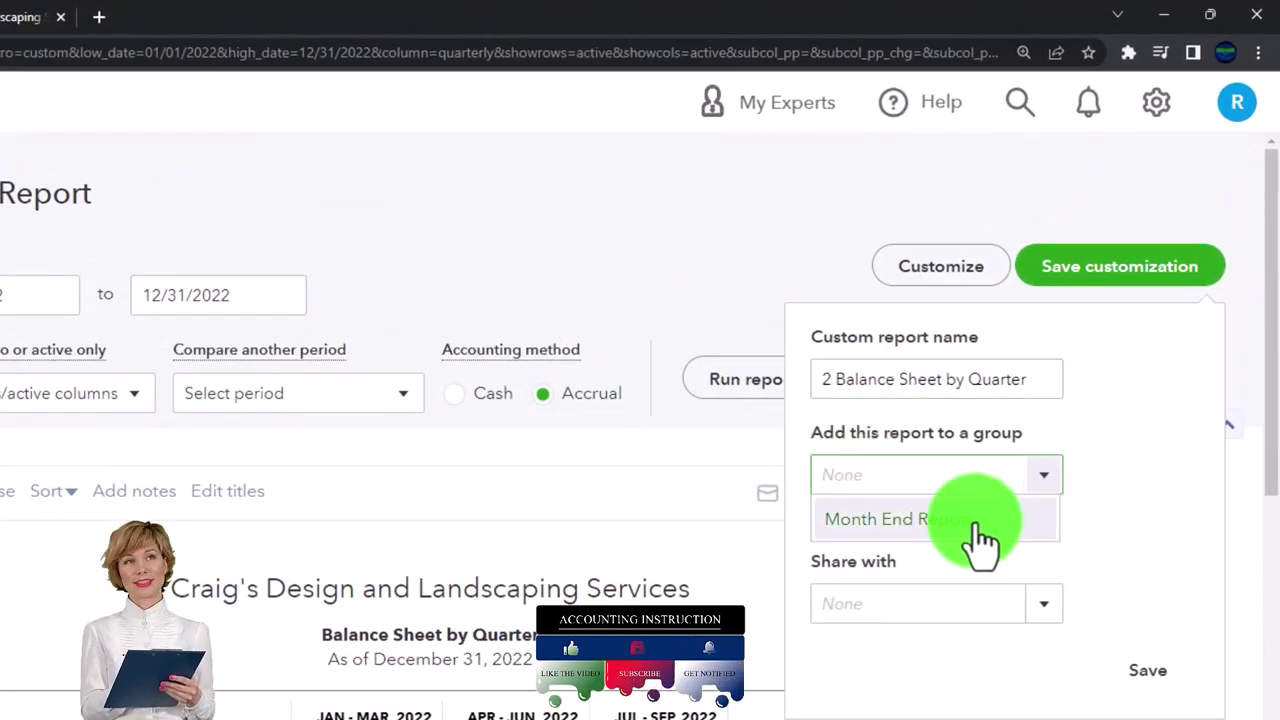
left_click(980, 530)
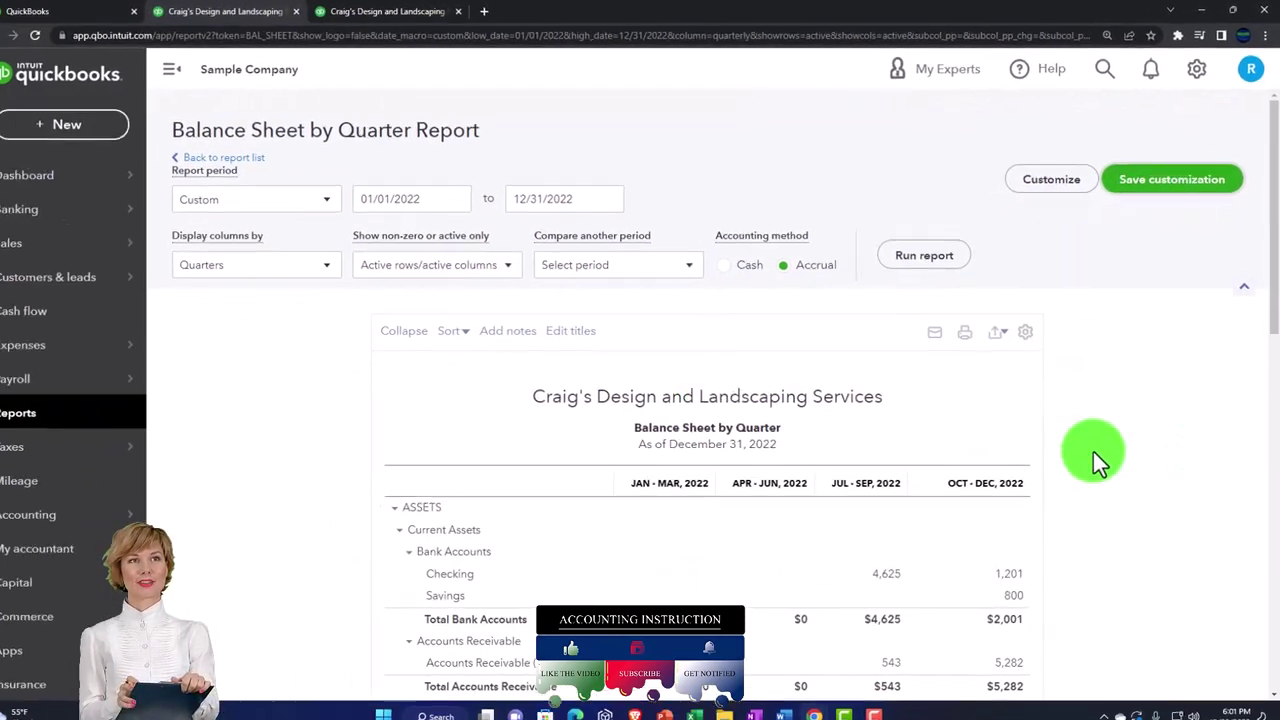
Switch the quarterly balance sheet's column display to Total Only and run the report.
left_click(770, 392)
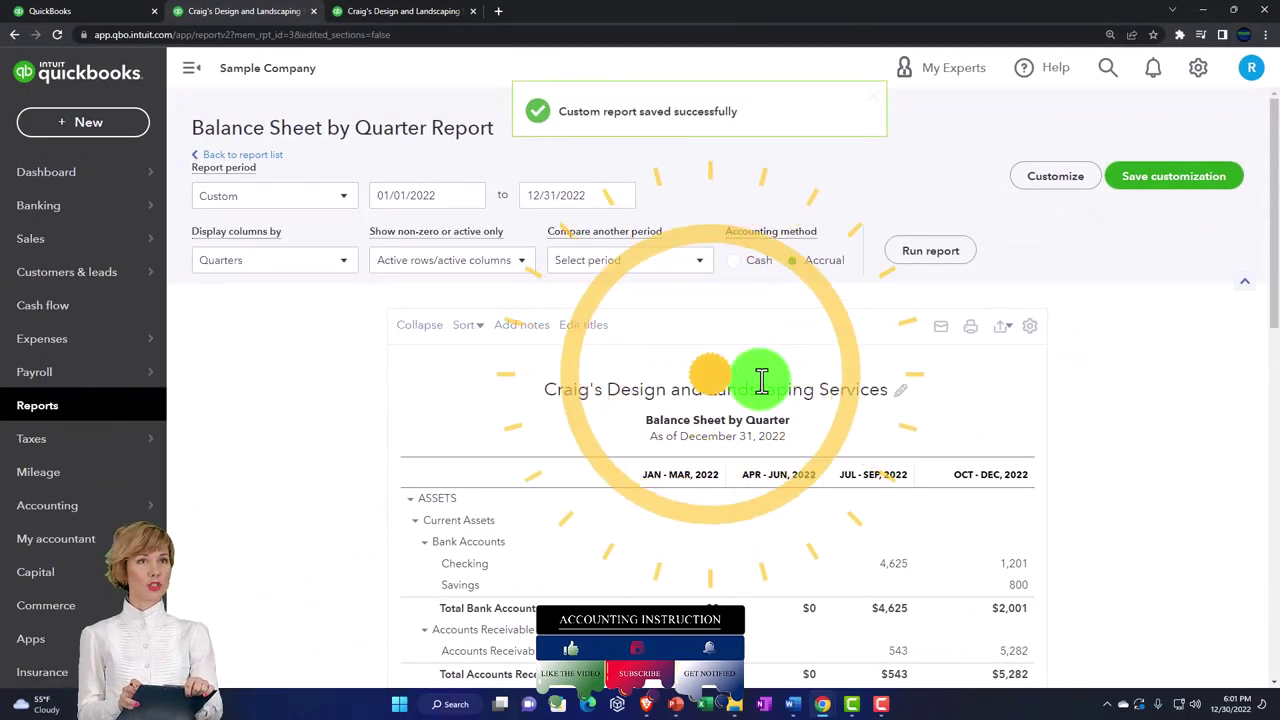
scroll(760, 395, "down", 2)
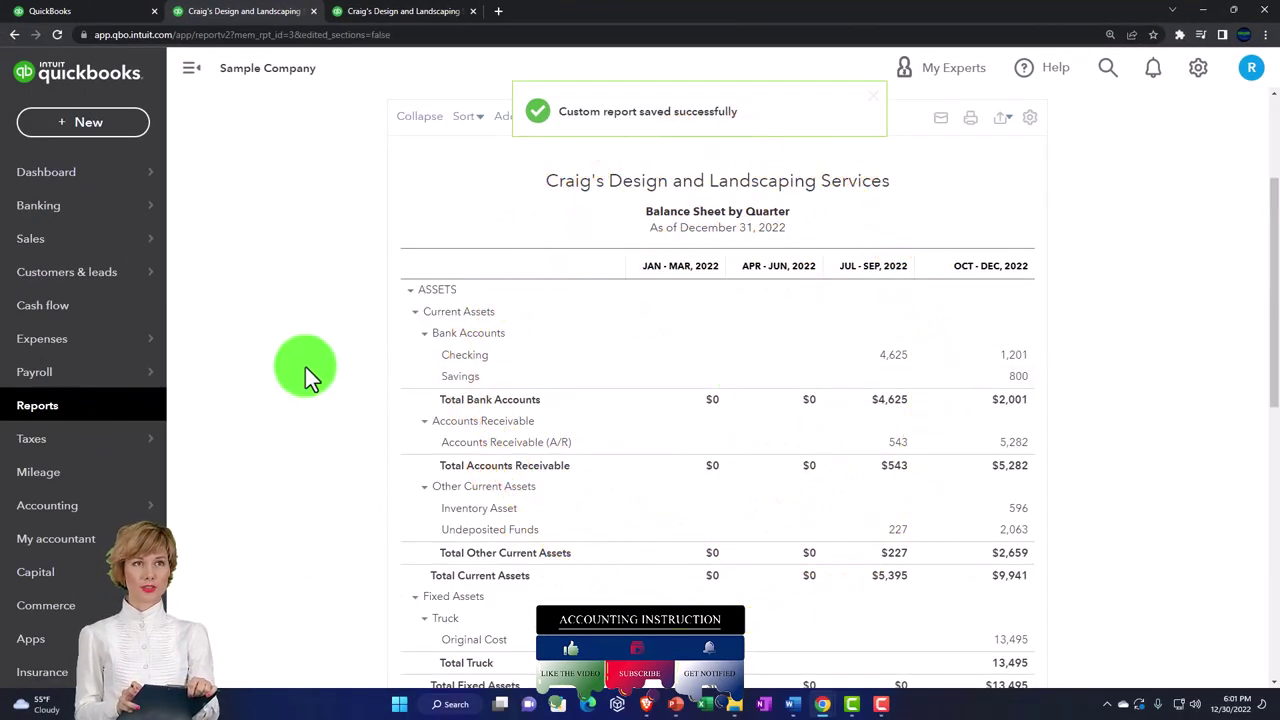
scroll(305, 367, "up", 2)
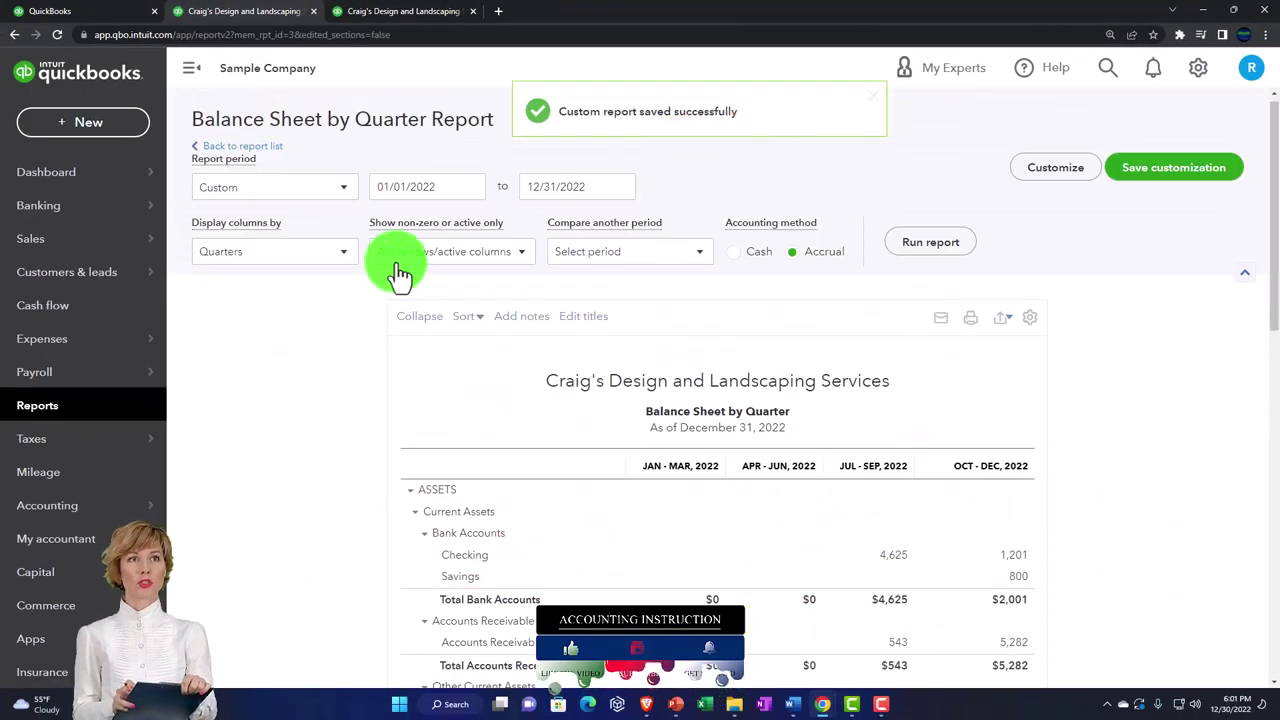
left_click(355, 268)
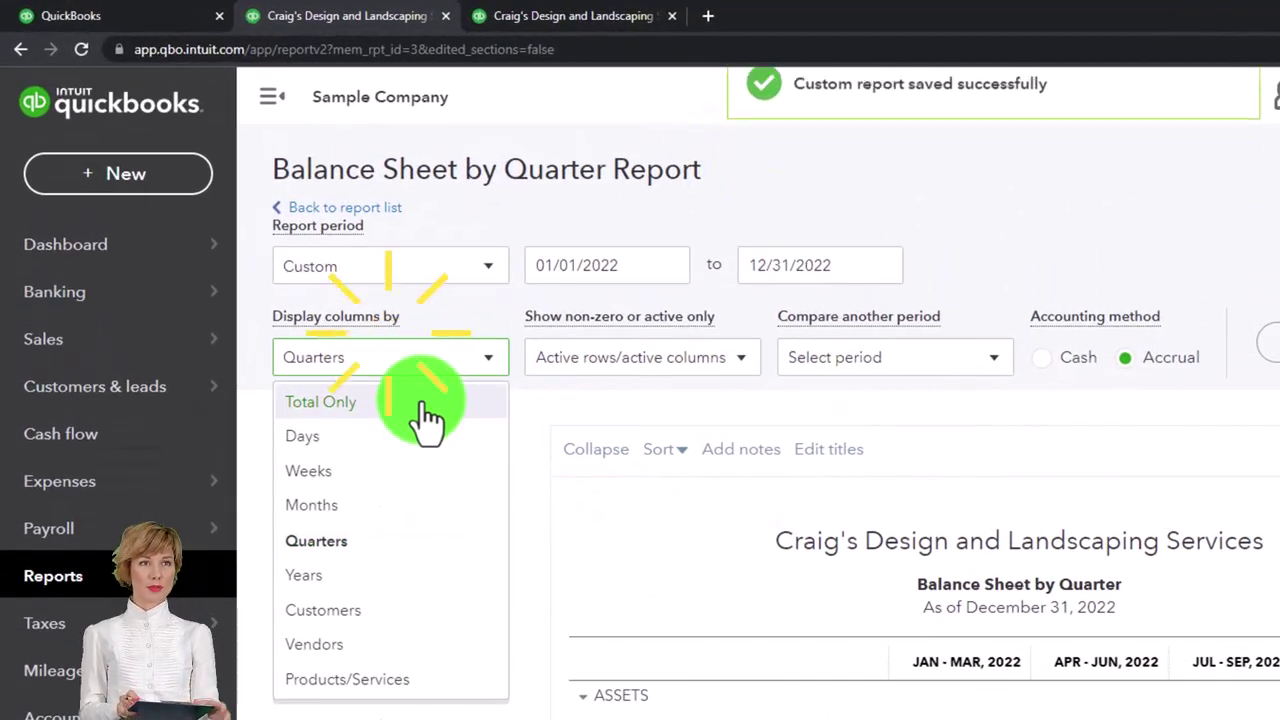
left_click(305, 289)
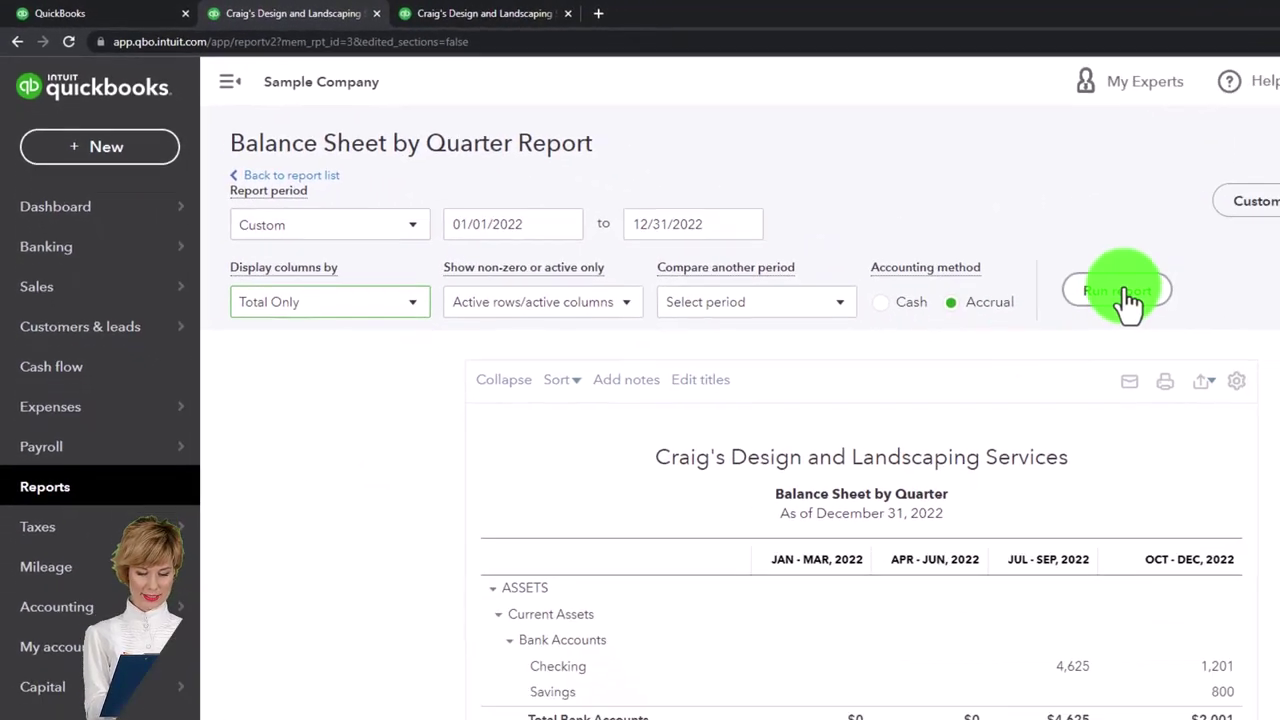
left_click(1268, 343)
scroll(1268, 343, "down", 3)
scroll(786, 408, "up", 3)
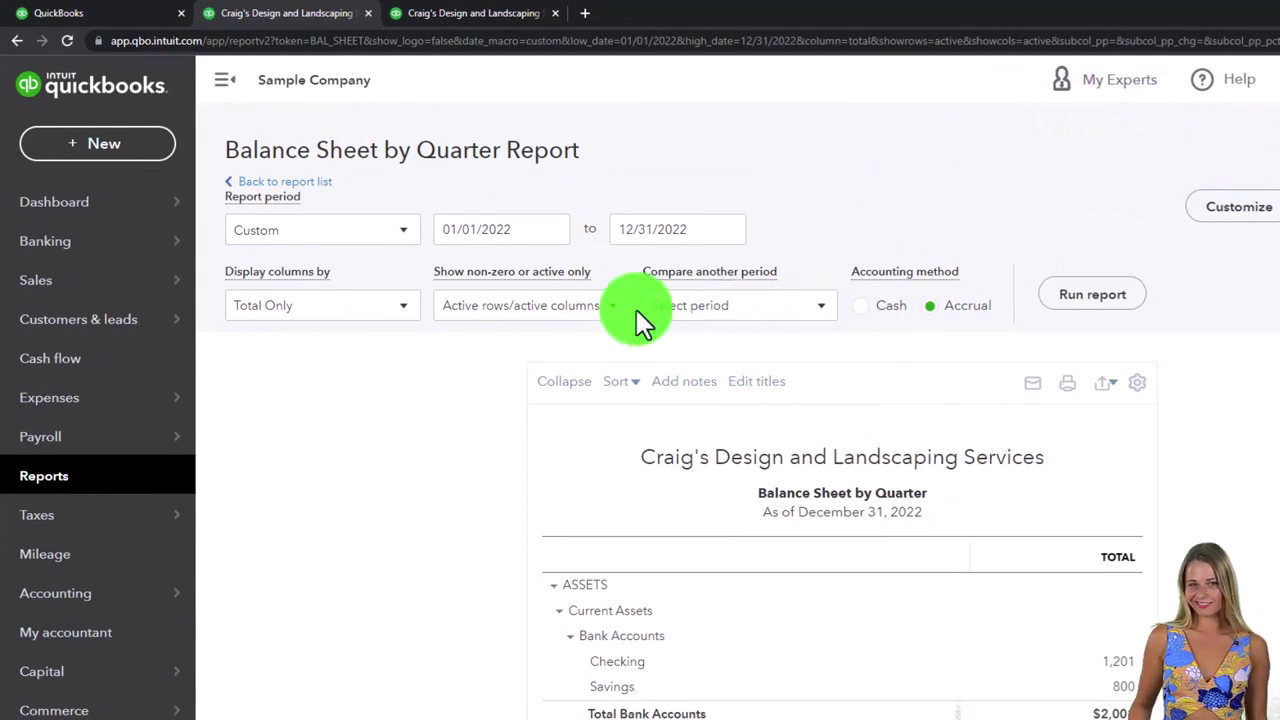
Add a % of Column comparison to the balance sheet, keeping active rows and columns, and run the report.
left_click(616, 308)
left_click(544, 420)
left_click(790, 326)
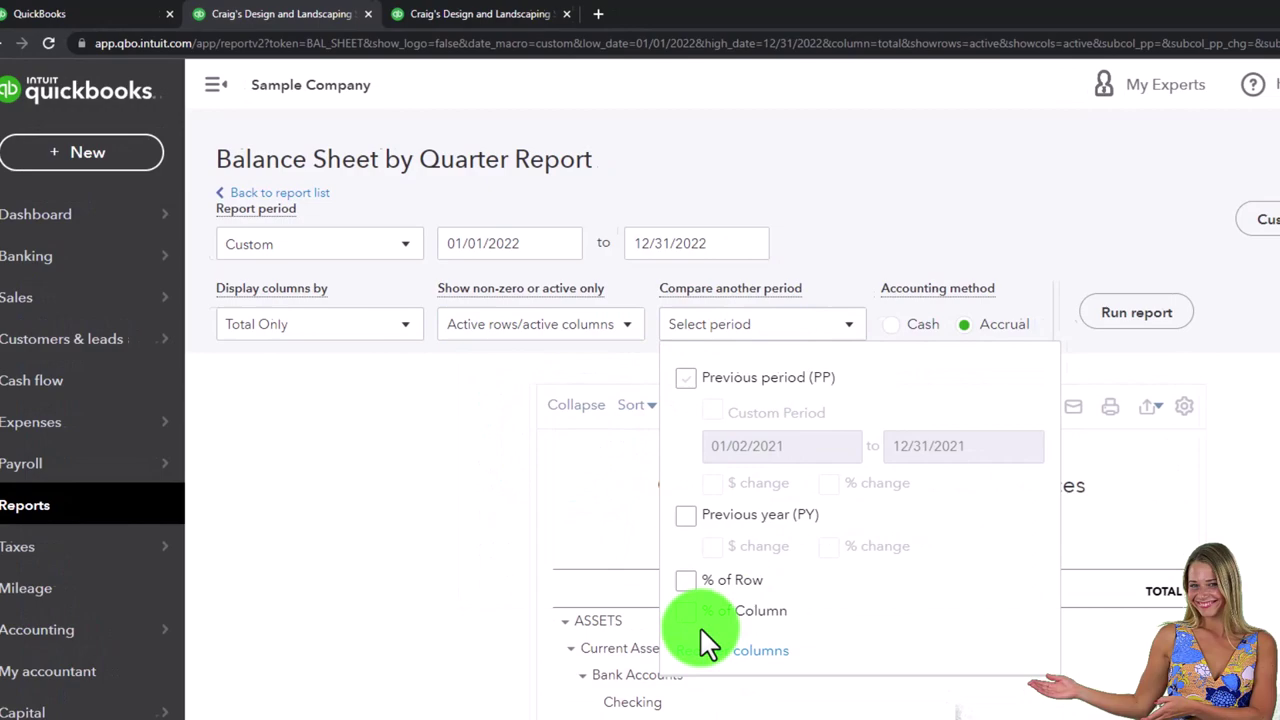
left_click(685, 611)
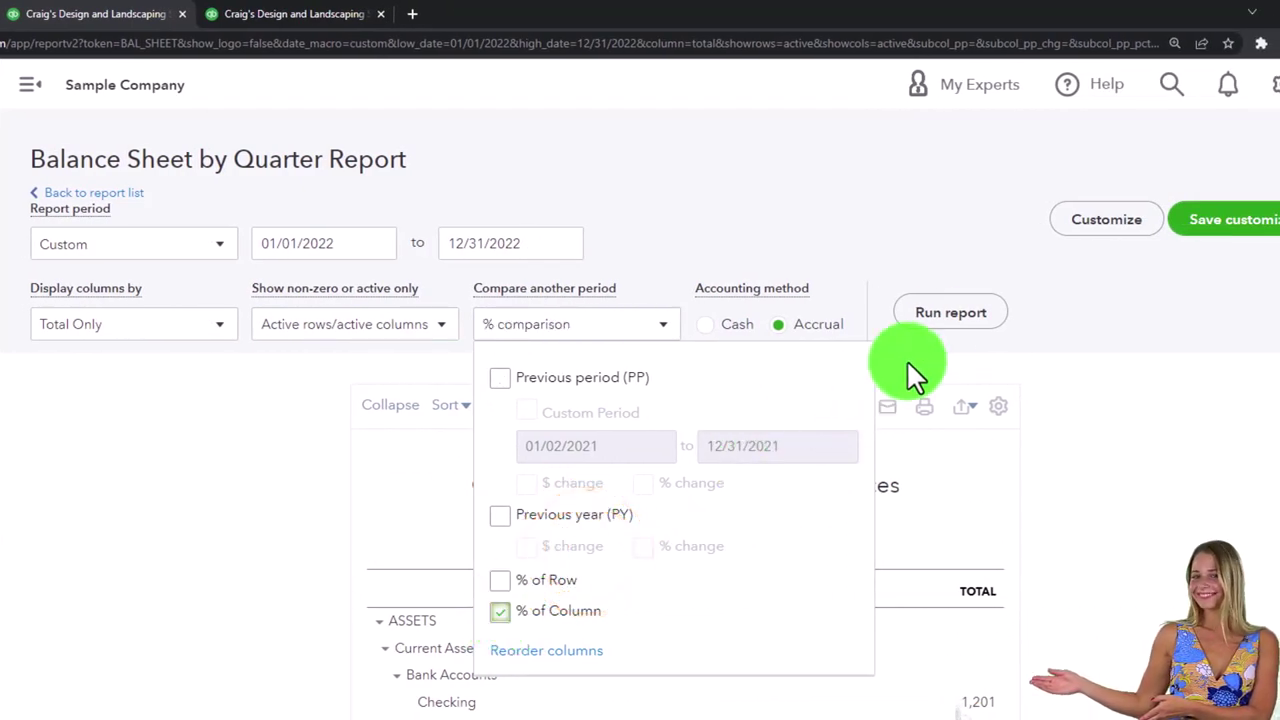
left_click(947, 316)
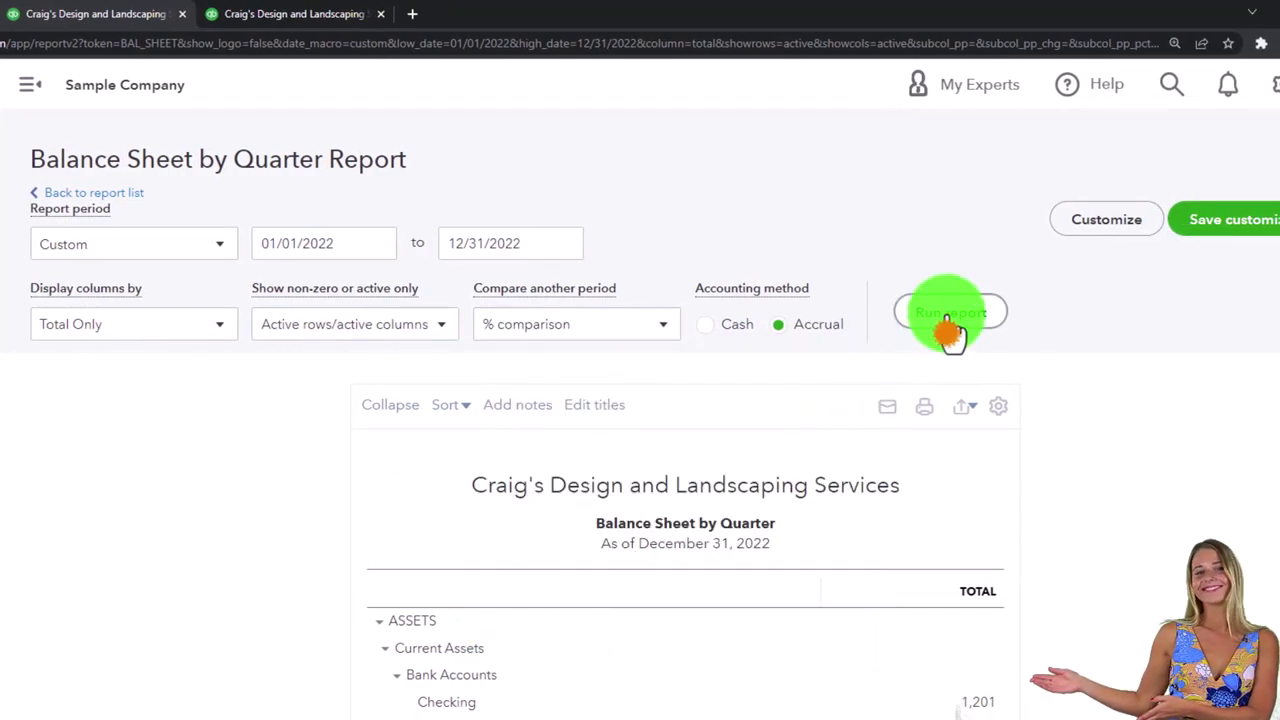
scroll(949, 323, "down", 3)
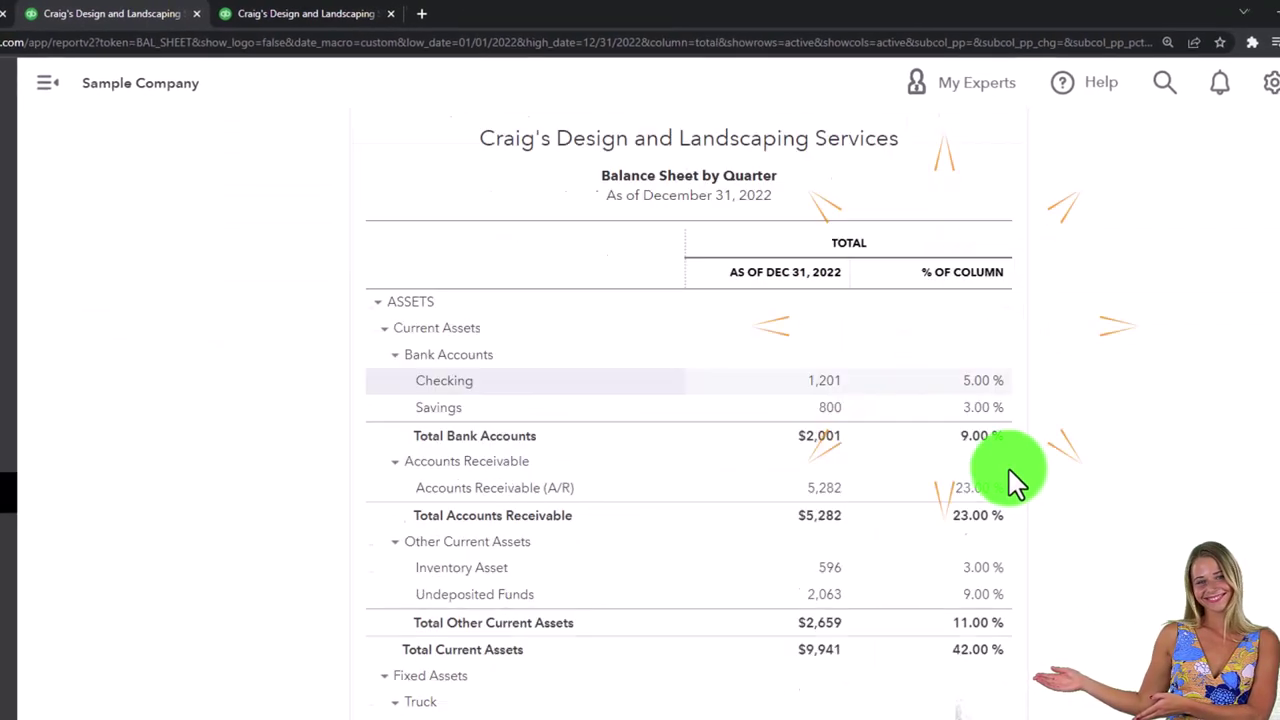
scroll(1009, 469, "down", 5)
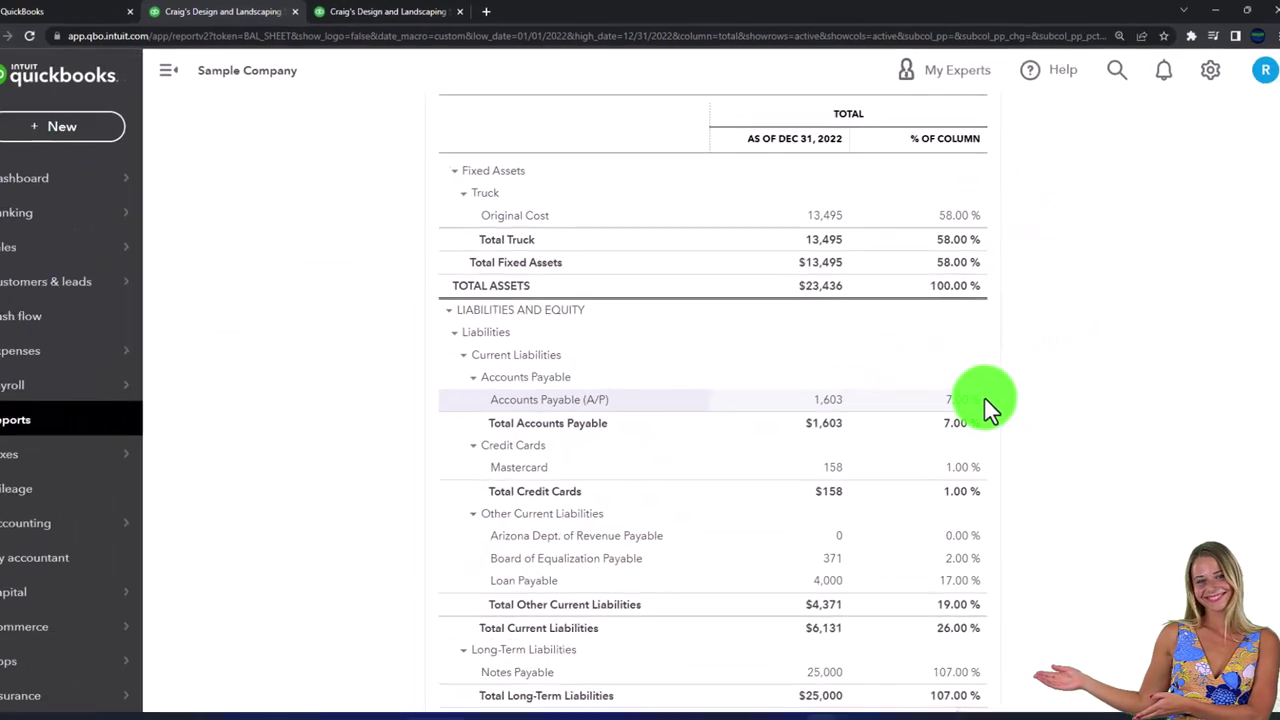
scroll(980, 385, "up", 10)
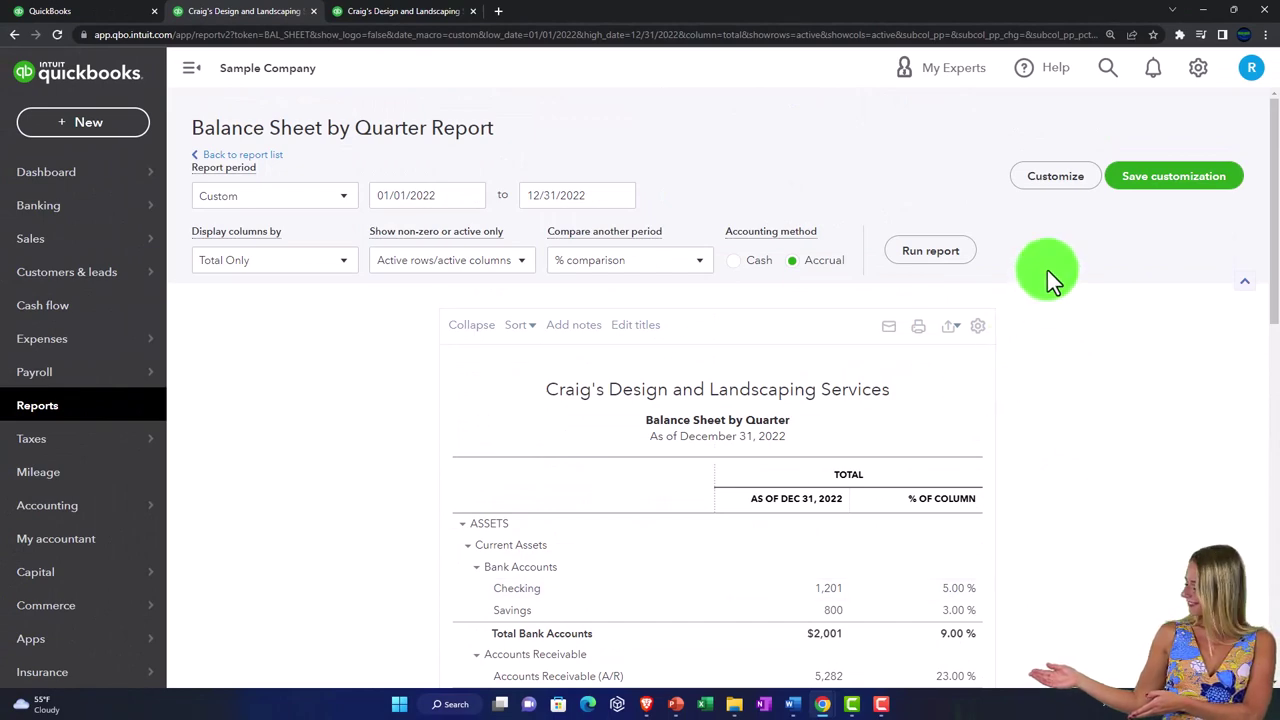
Change the report's title in its heading to Balance Sheet Vertical Analysis.
left_click(1050, 178)
left_click(1258, 69)
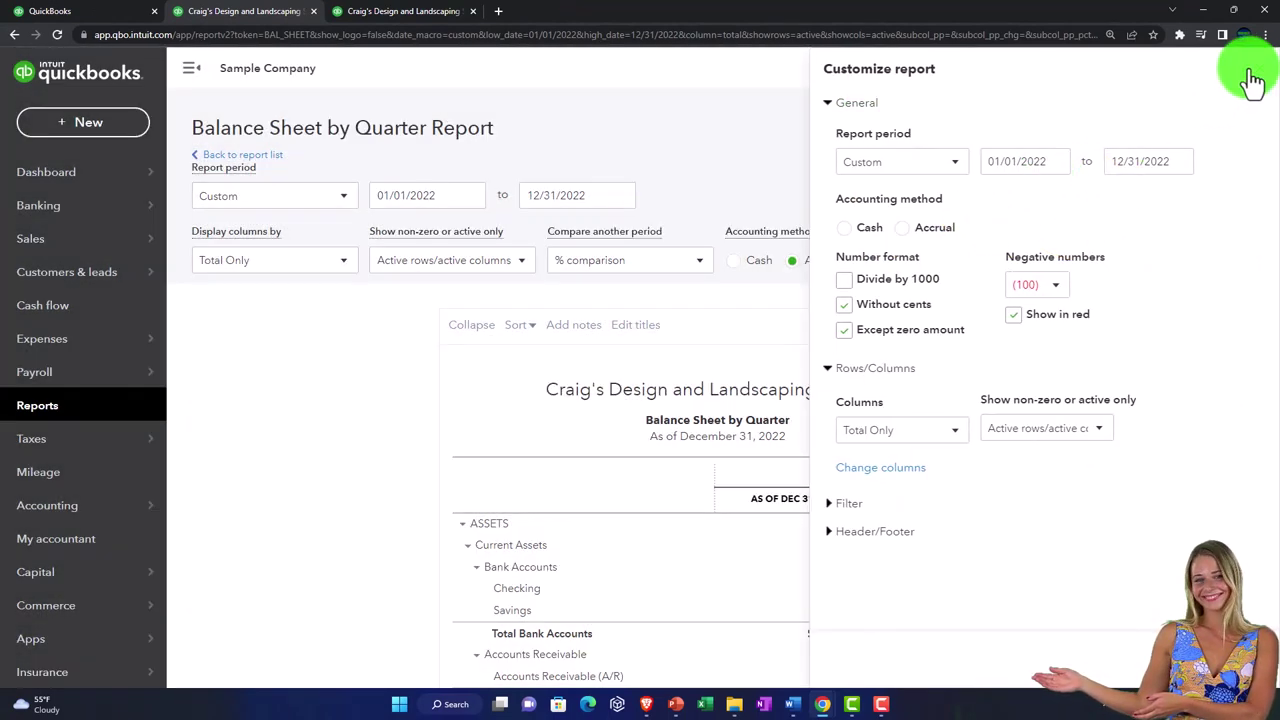
left_click(699, 394)
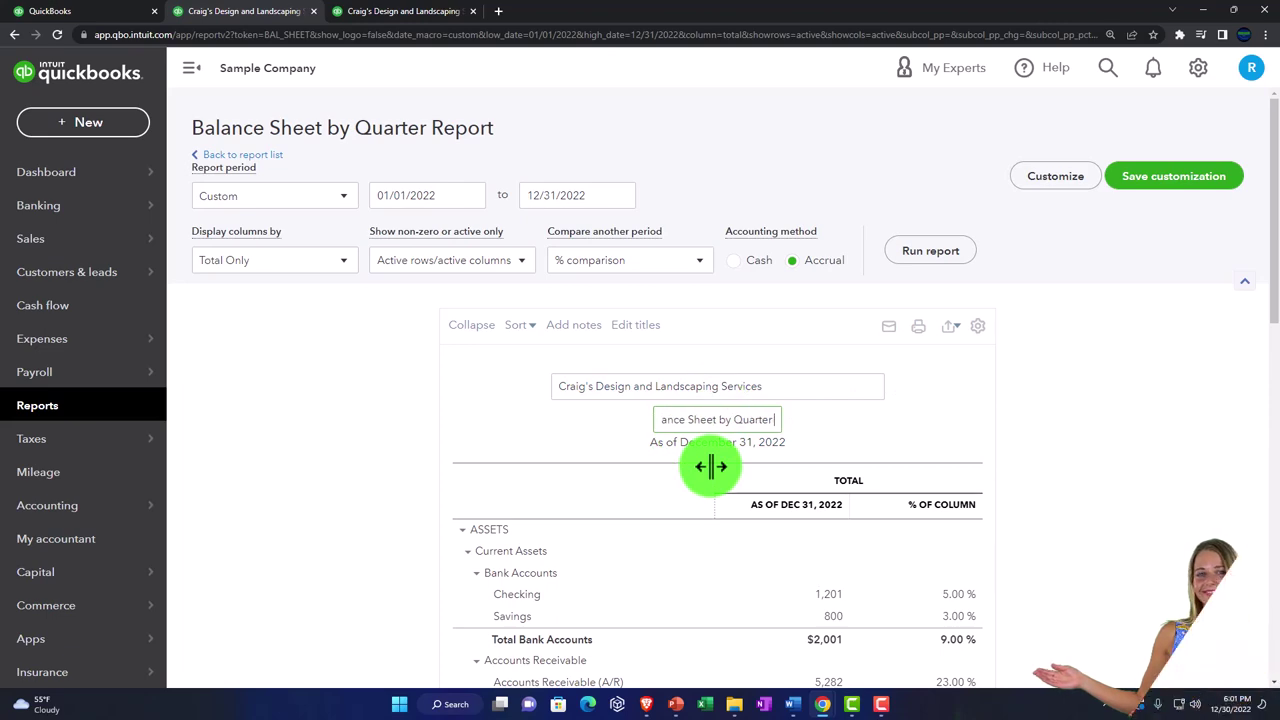
key("BackSpace")
key("BackSpace")
key("BackSpace")
key("BackSpace")
key("BackSpace")
key("BackSpace")
key("BackSpace")
key("BackSpace")
left_click(698, 468)
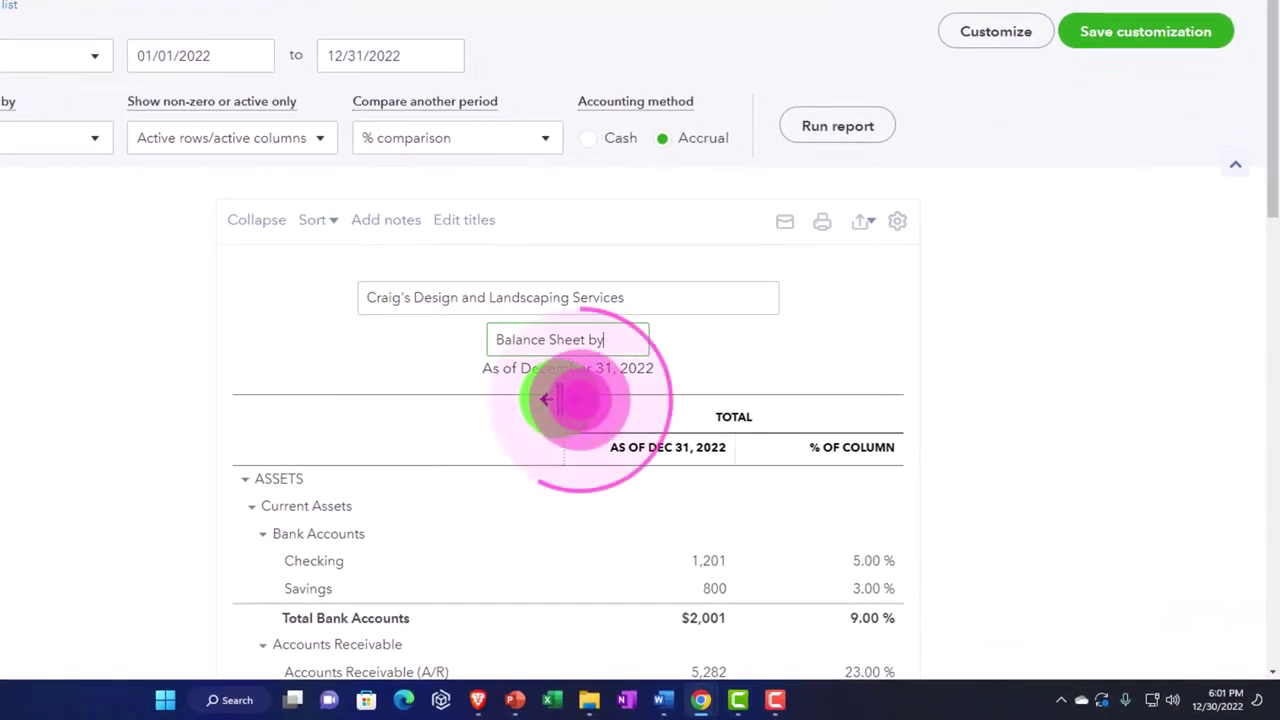
key("BackSpace")
key("BackSpace")
key("BackSpace")
type("Vertical")
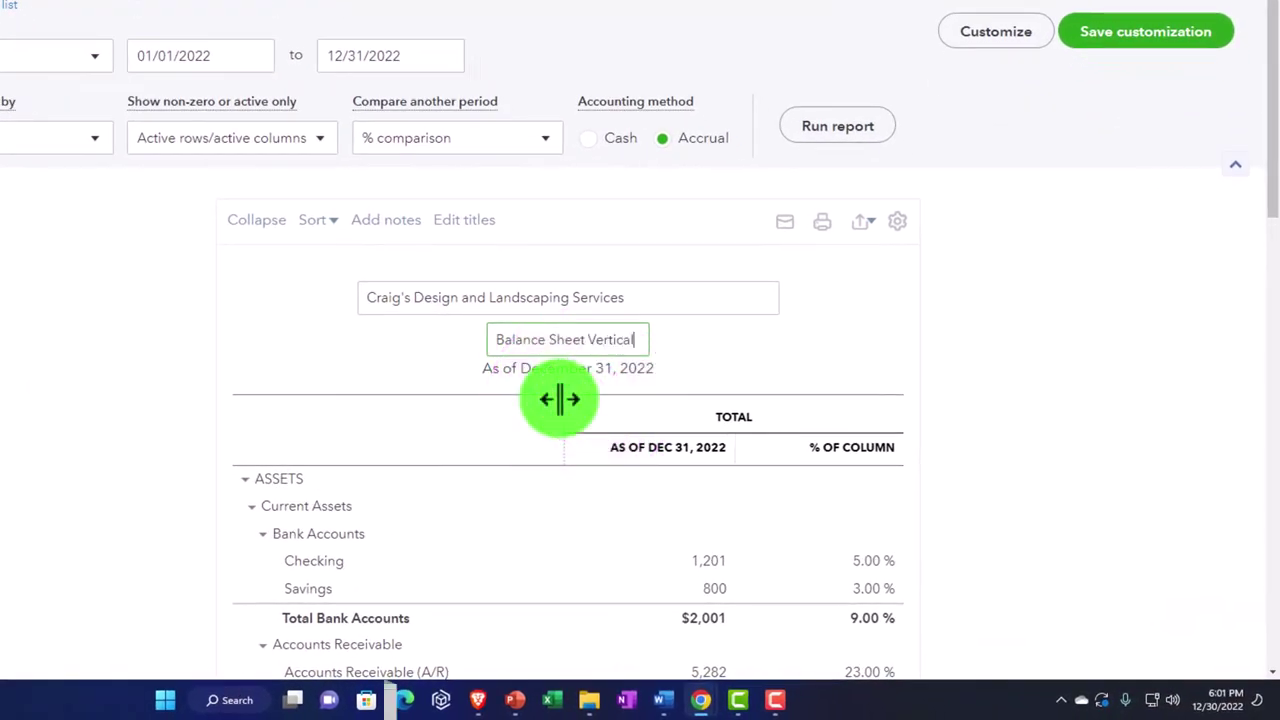
type(" Analysis")
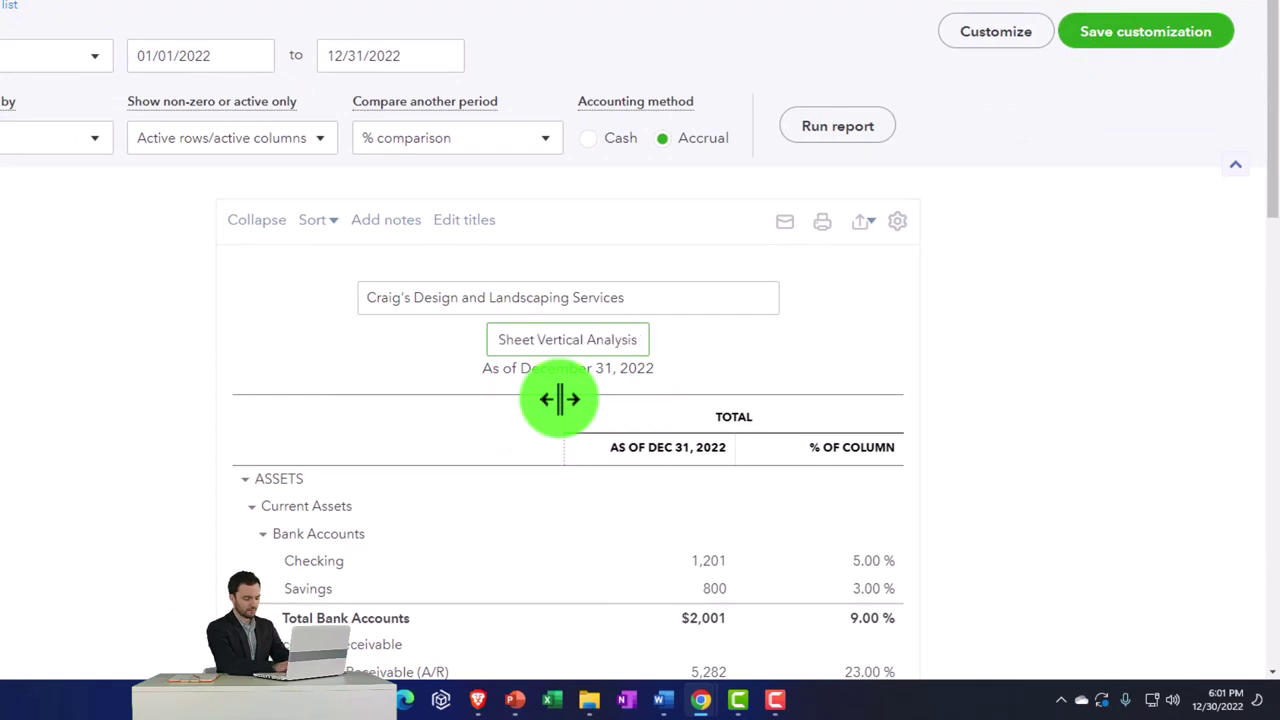
Copy the full Balance Sheet Vertical Analysis title and finish editing the report heading.
key("ctrl+shift+Left")
key("ctrl+shift+Left")
key("ctrl+shift+Left")
key("ctrl+shift+Left")
key("ctrl+c")
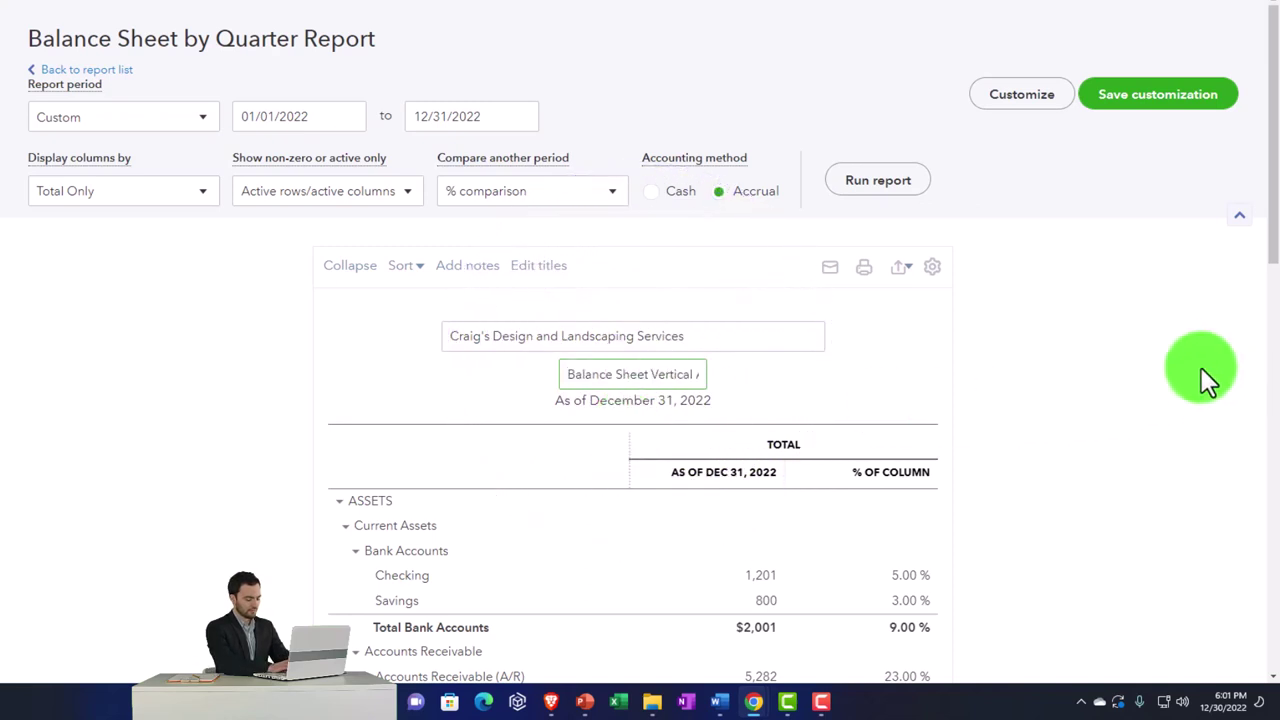
left_click(1172, 356)
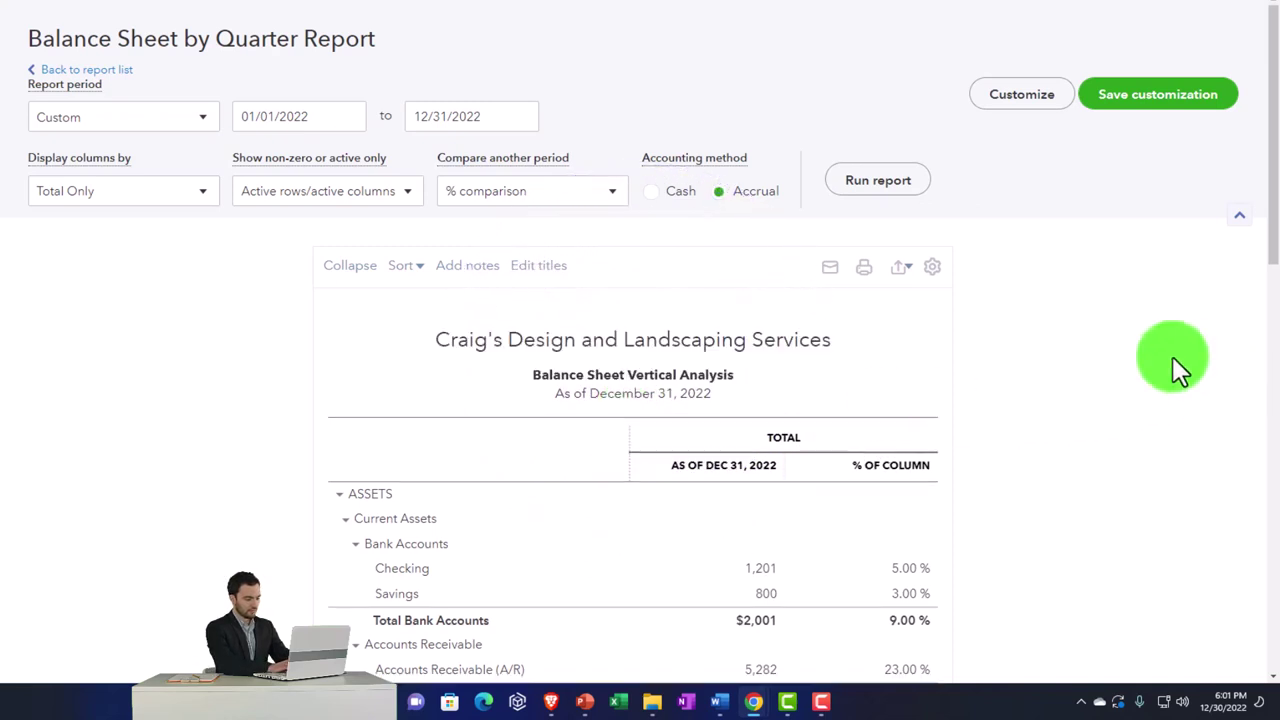
Save the customization as 3 Balance Sheet Vertical Analysis in the Month End Reports group.
left_click(1156, 104)
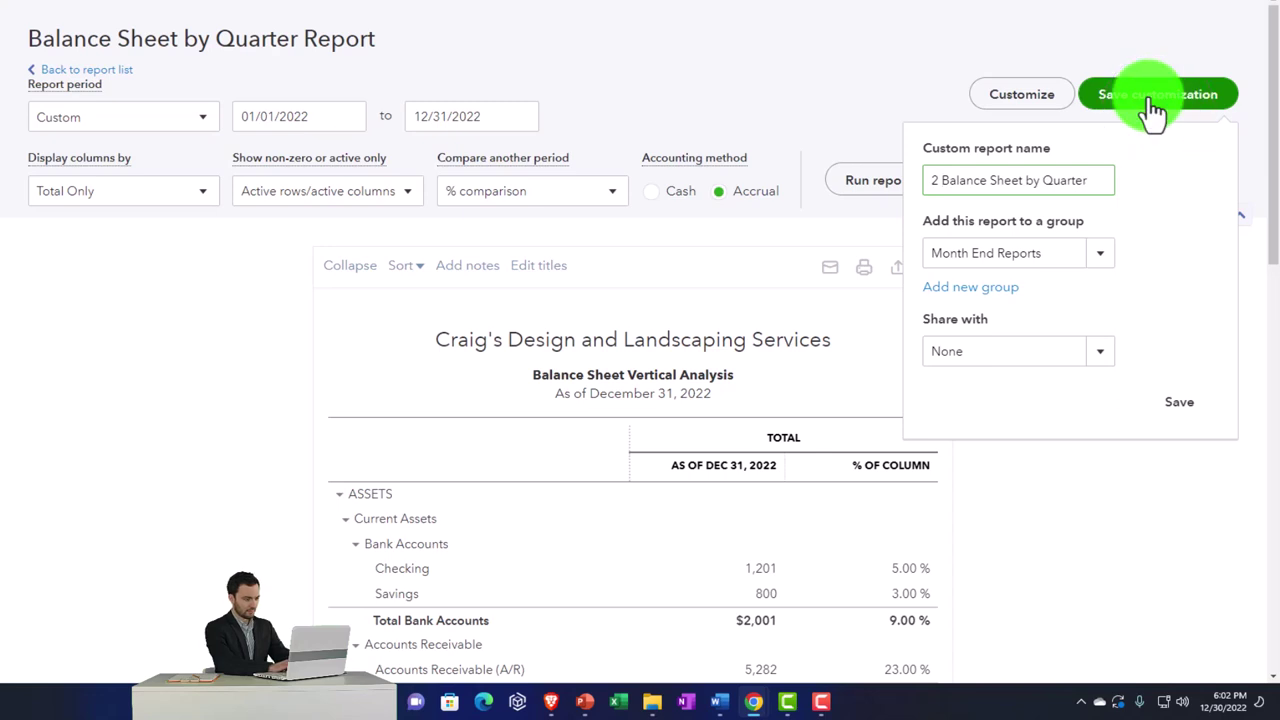
left_click(945, 184)
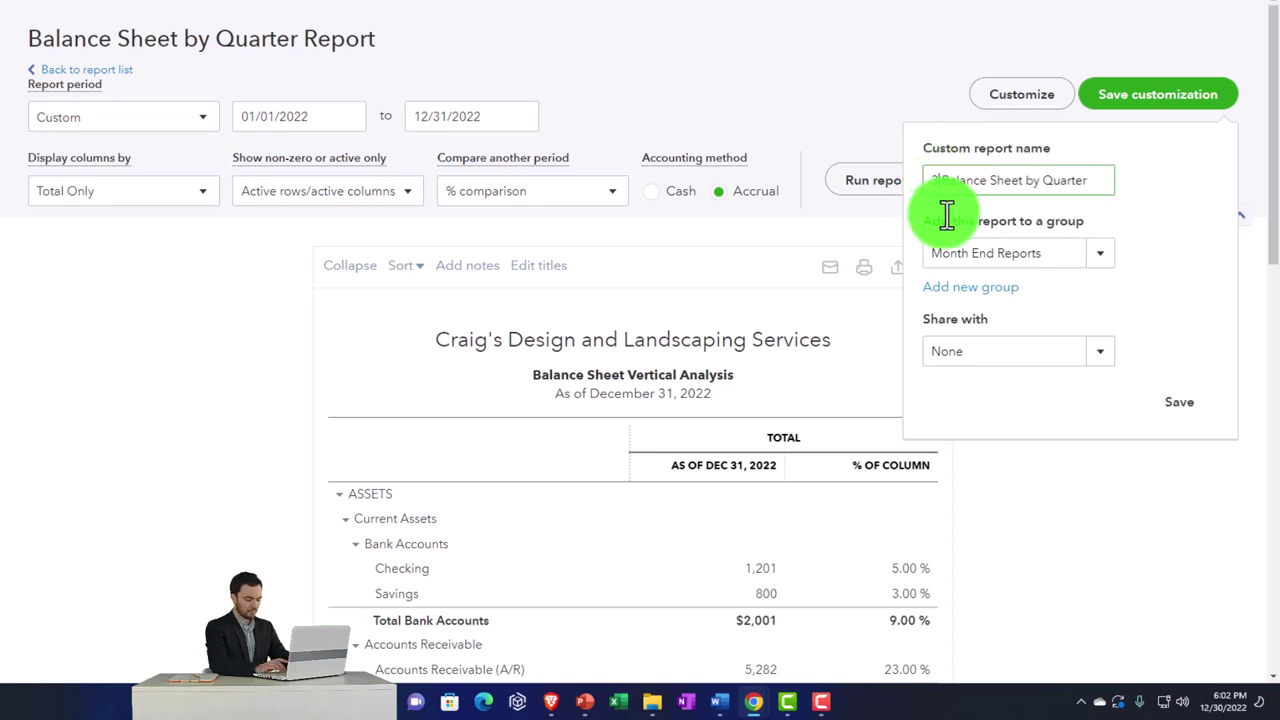
key("ctrl+shift+Right")
key("ctrl+shift+Right")
key("ctrl+shift+Right")
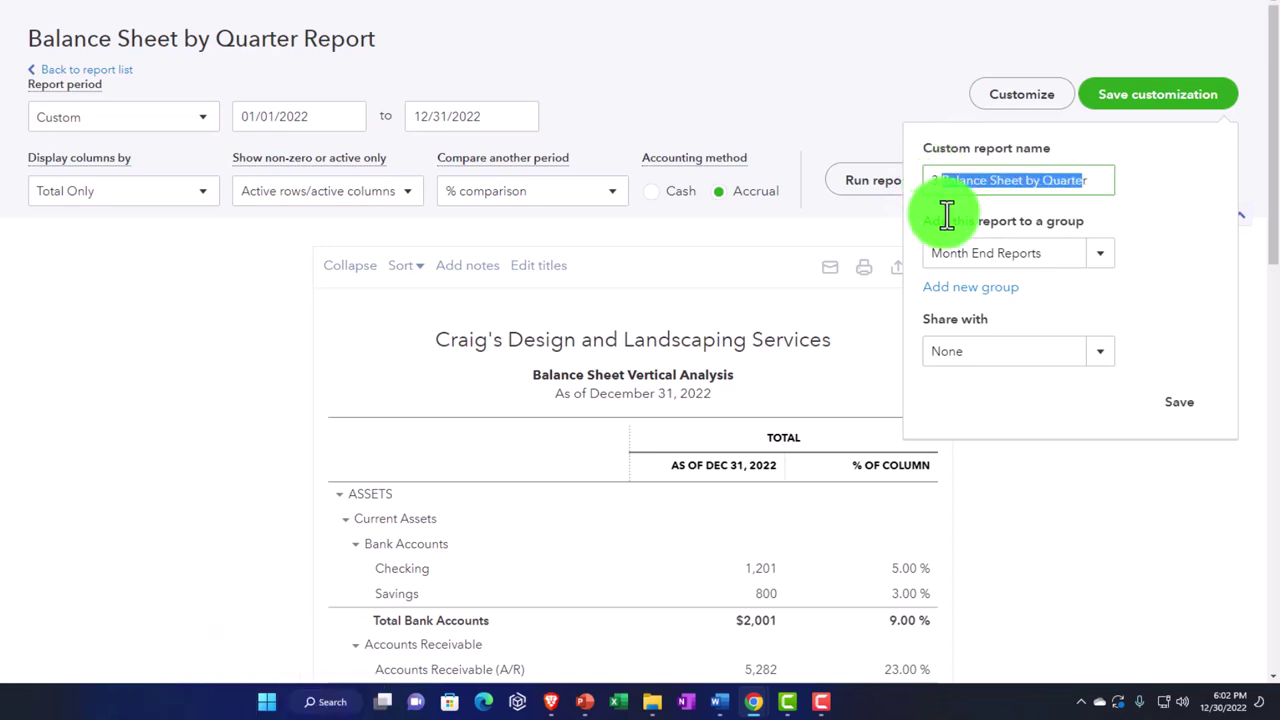
key("ctrl+v")
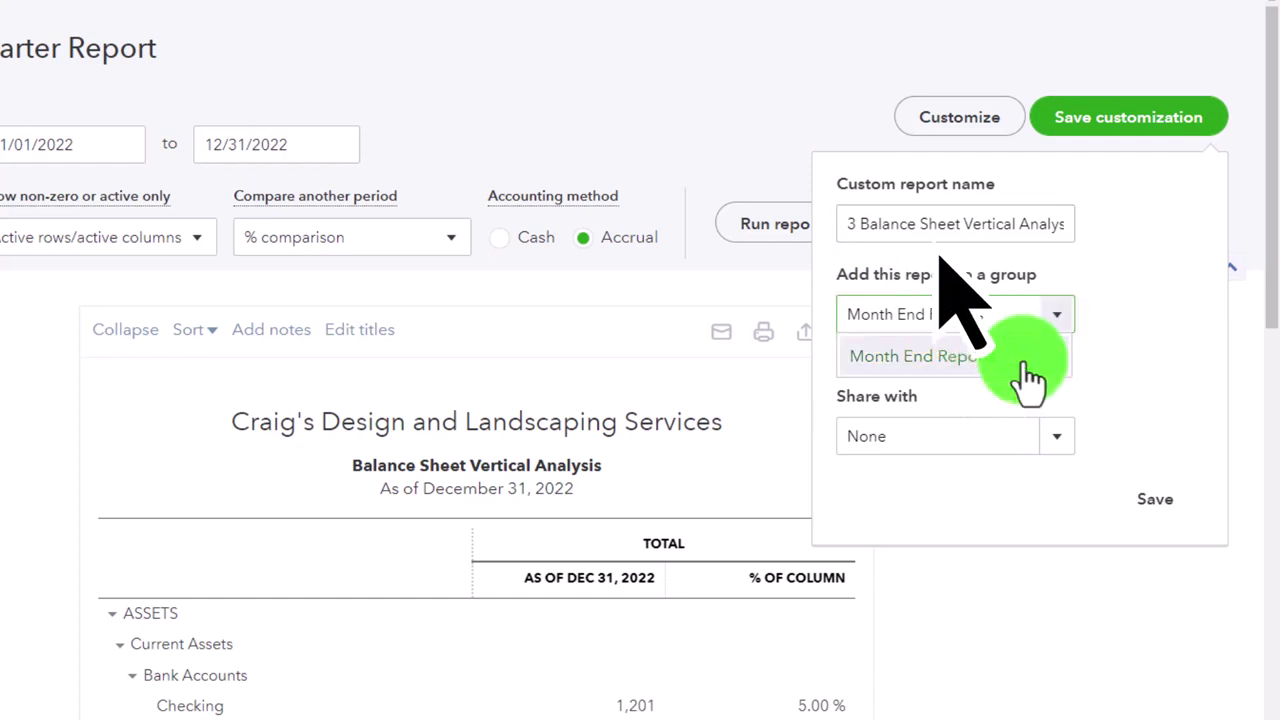
left_click(1024, 360)
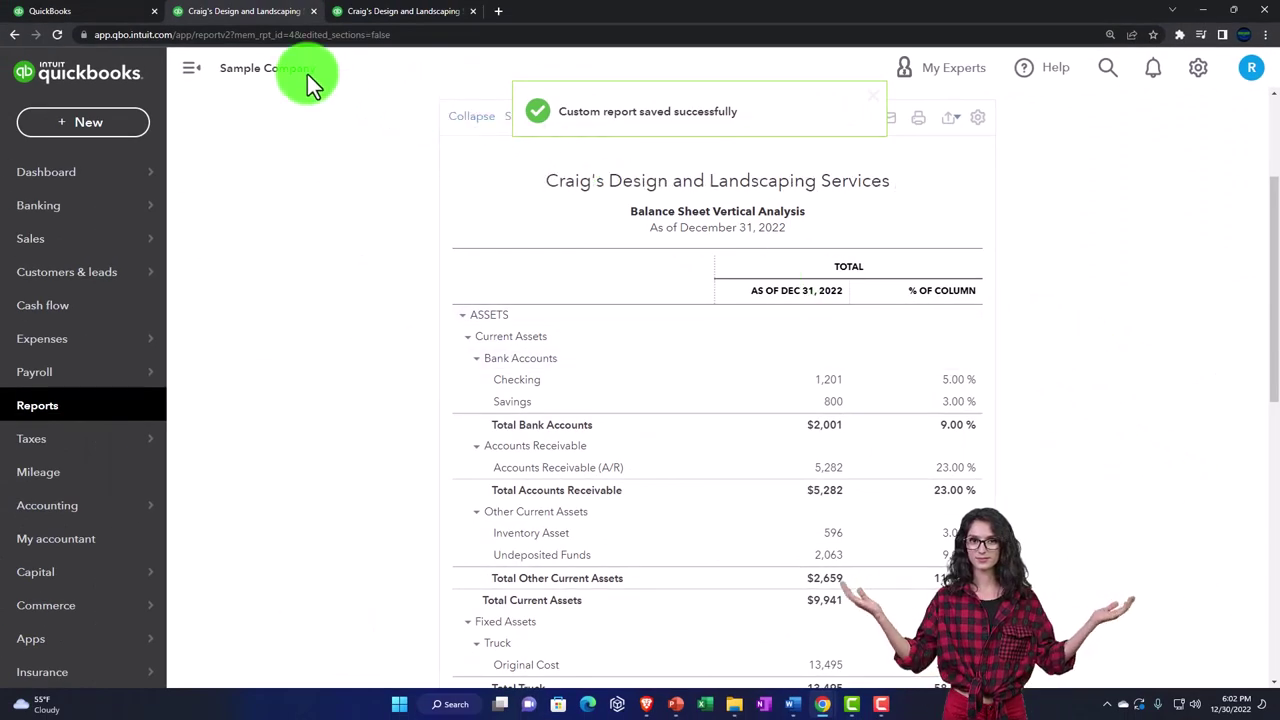
Refresh the custom reports list and check the saved 2 Balance Sheet by Quarter report, returning to the list.
left_click(125, 13)
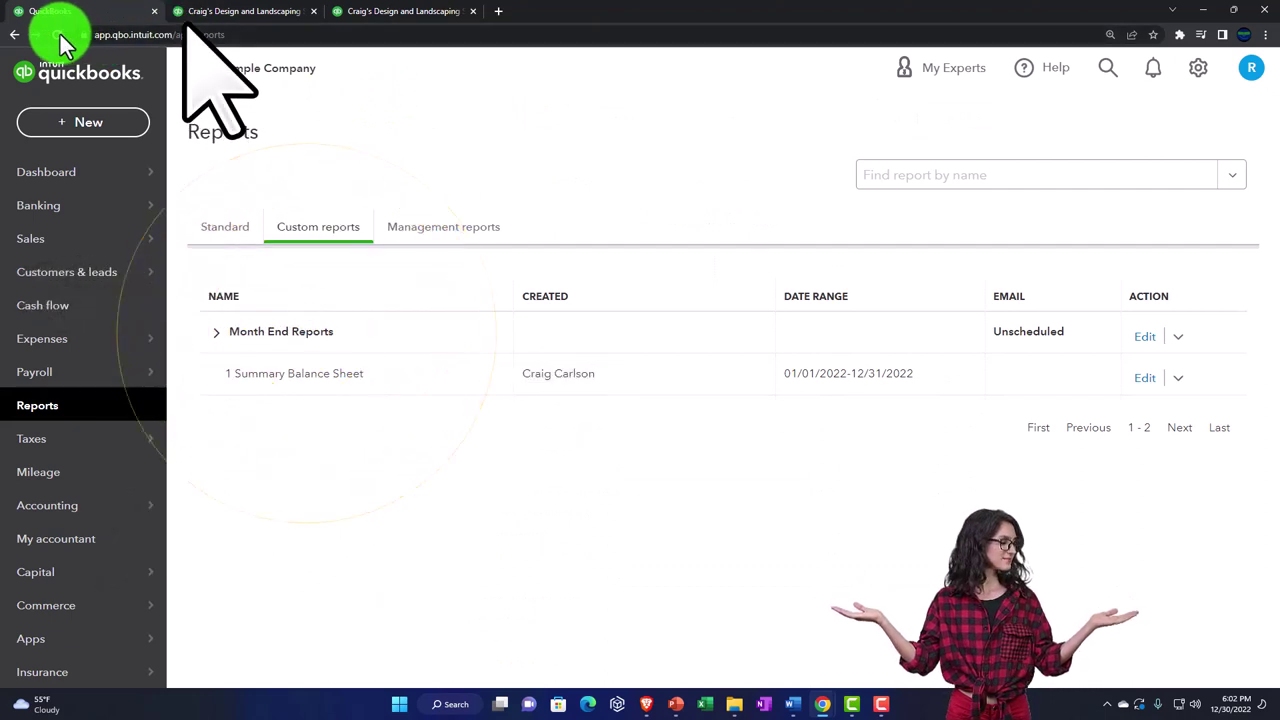
left_click(60, 34)
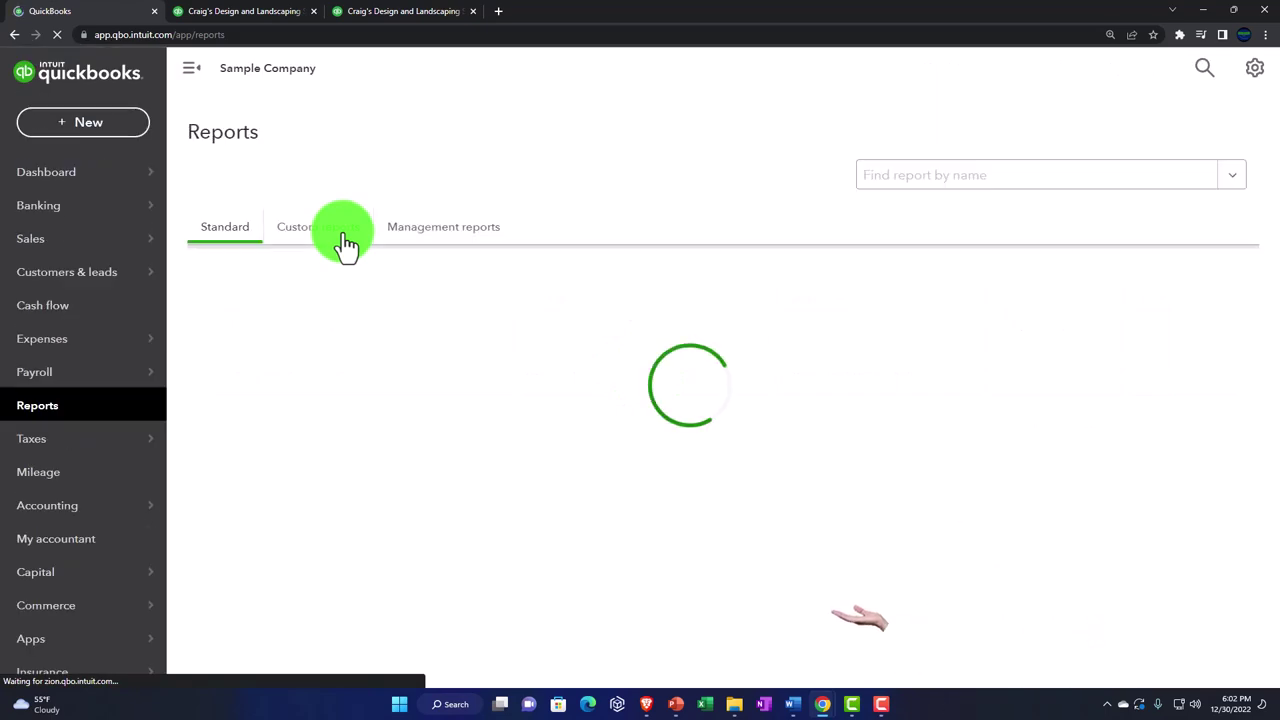
left_click(332, 237)
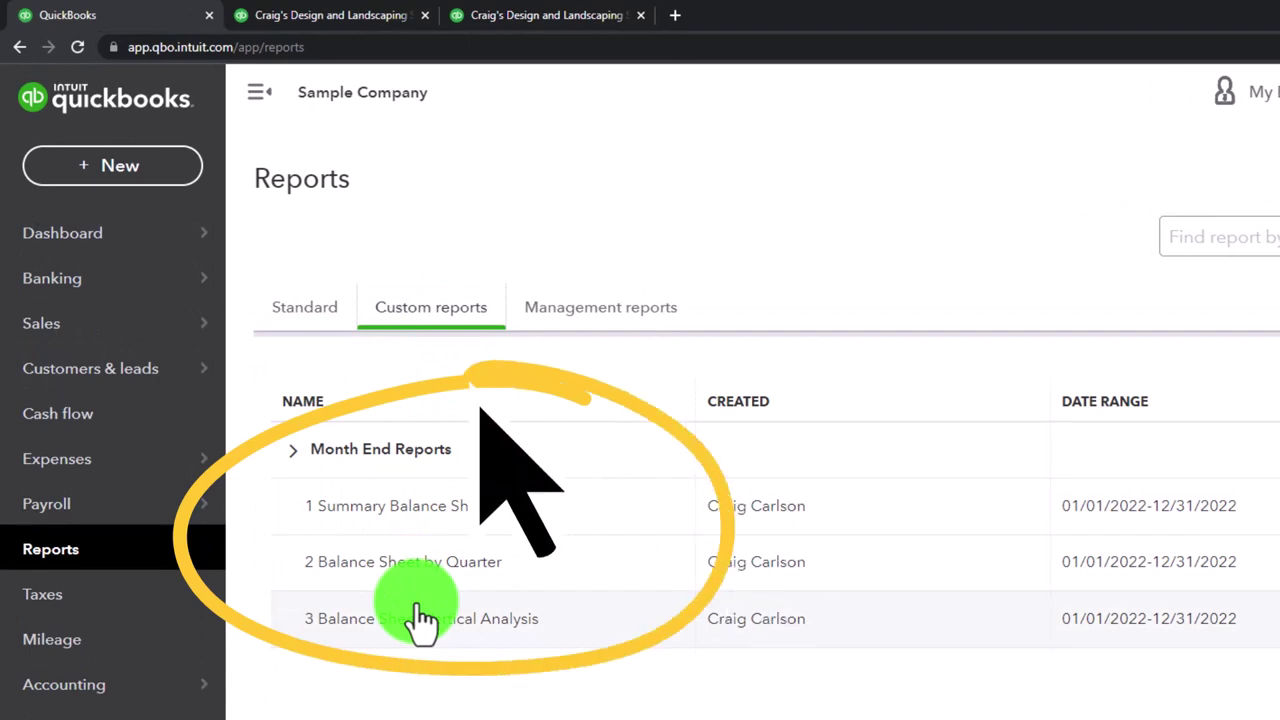
left_click(421, 572)
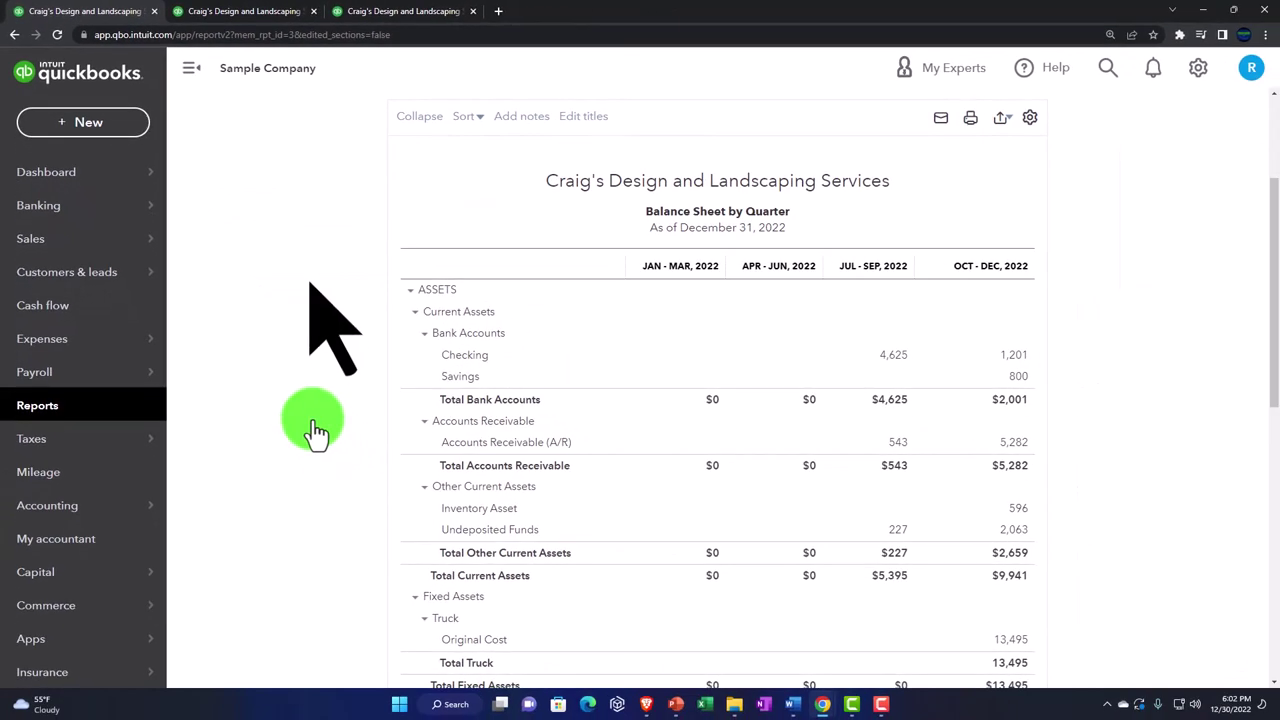
left_click(14, 35)
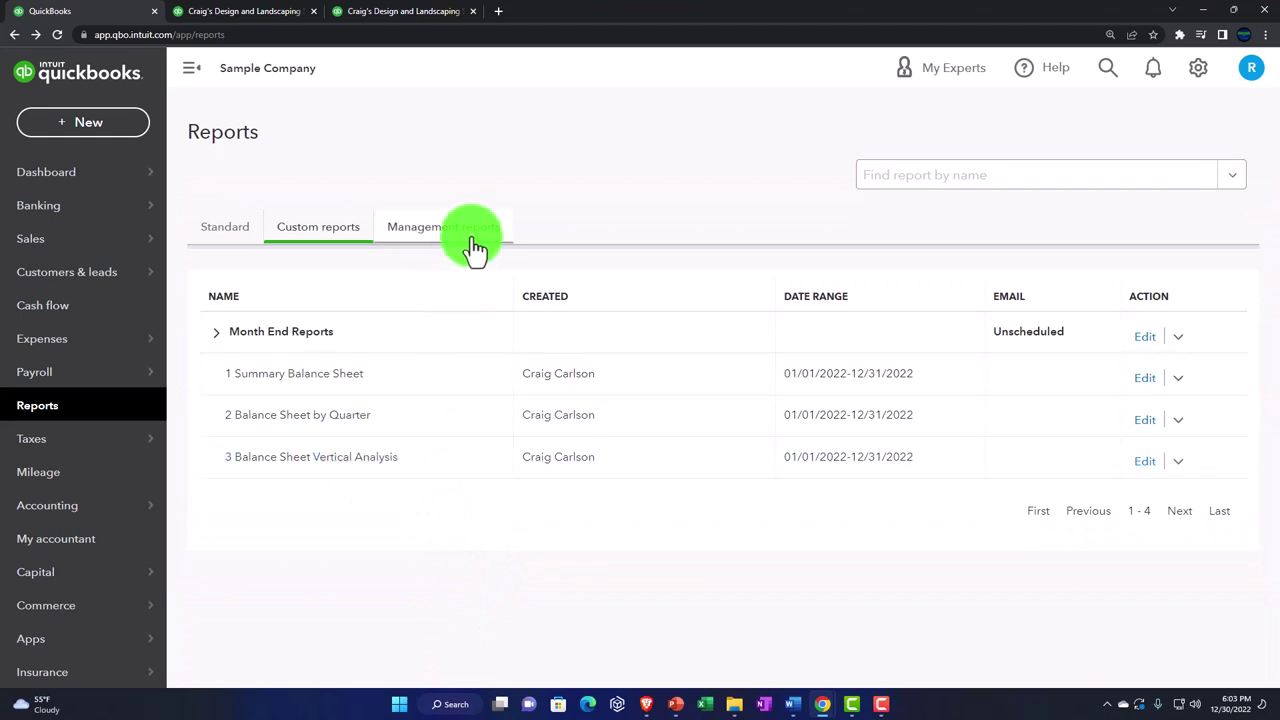
Make a copy of the Company Overview management report.
left_click(470, 240)
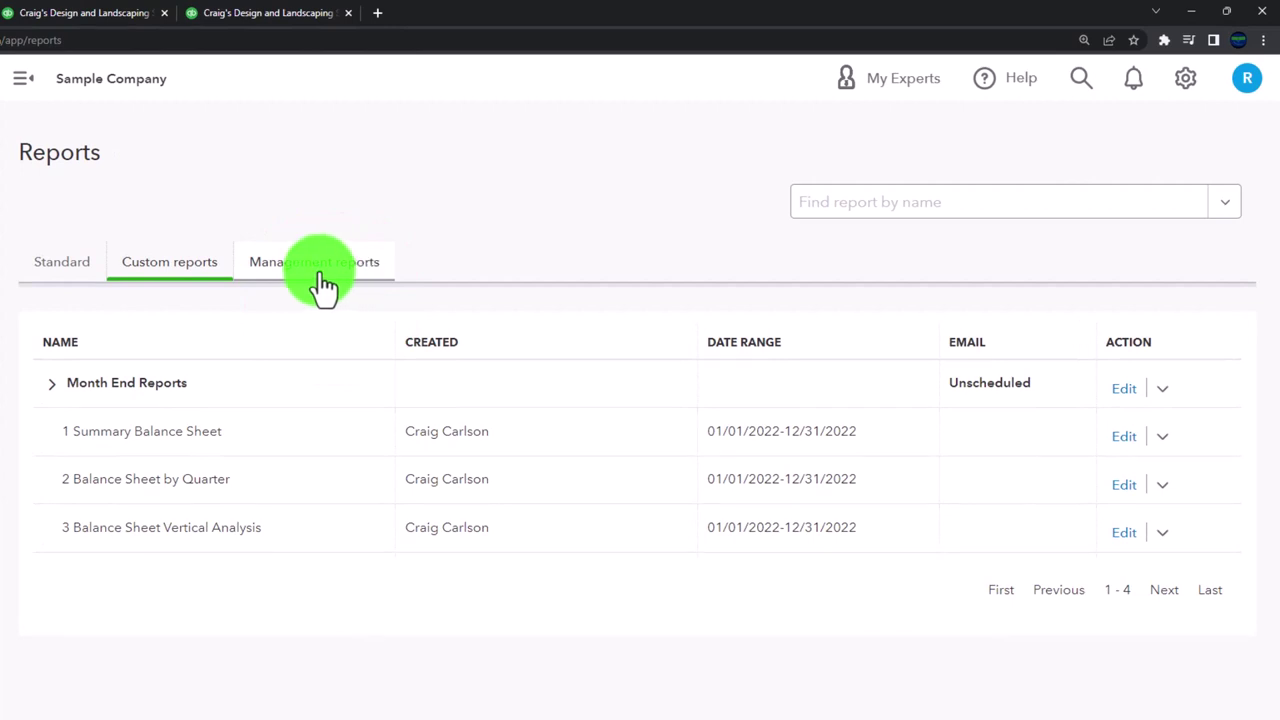
left_click(321, 272)
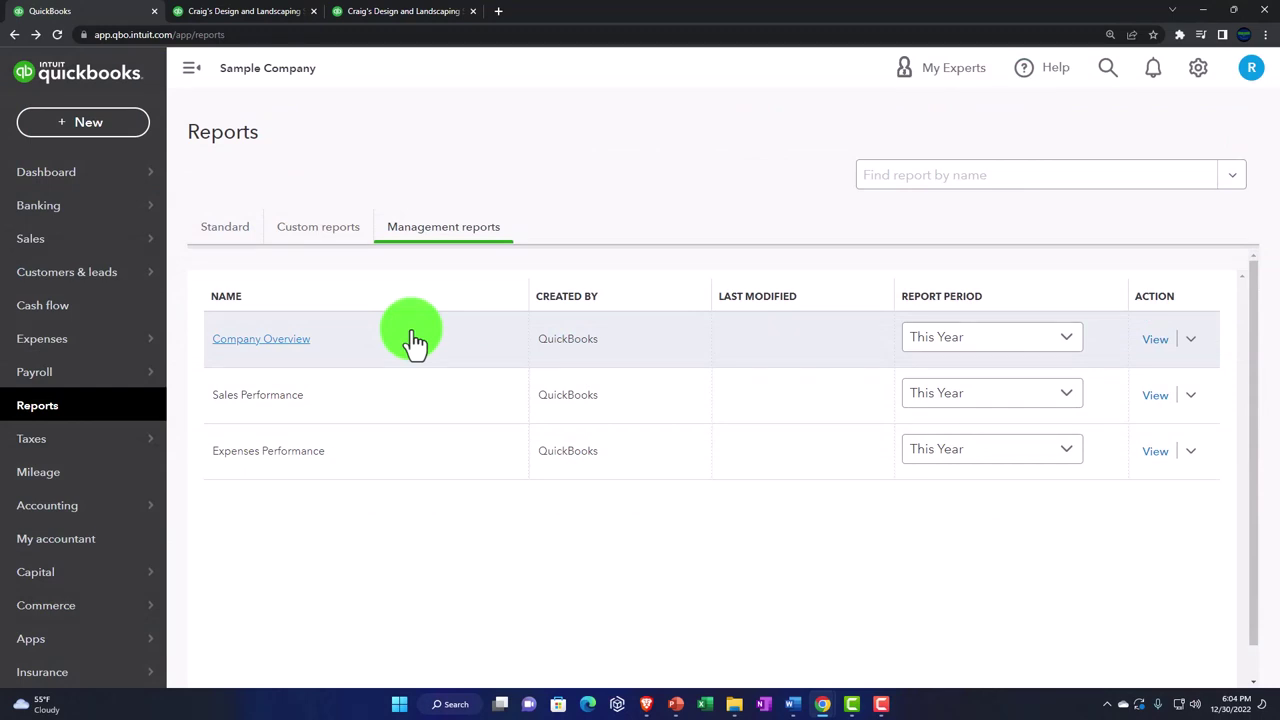
left_click(415, 340)
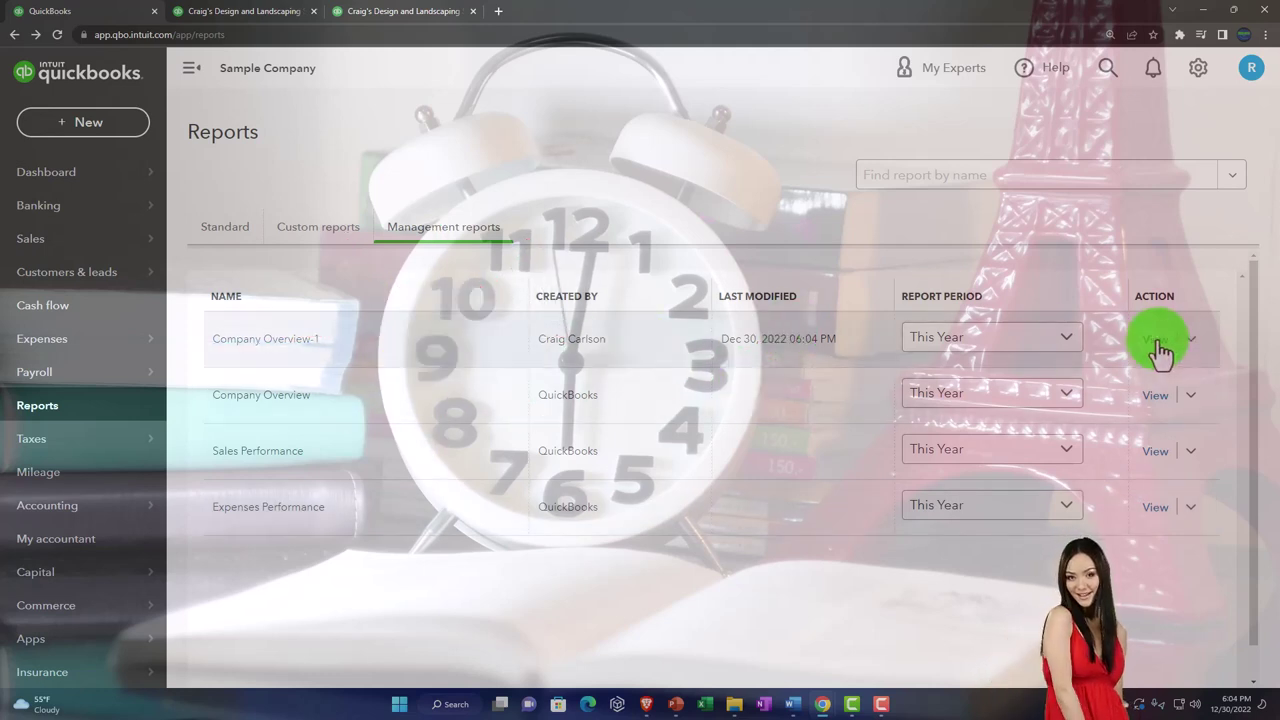
Open the copied Company Overview-1 management report for editing at its cover page.
left_click(1191, 342)
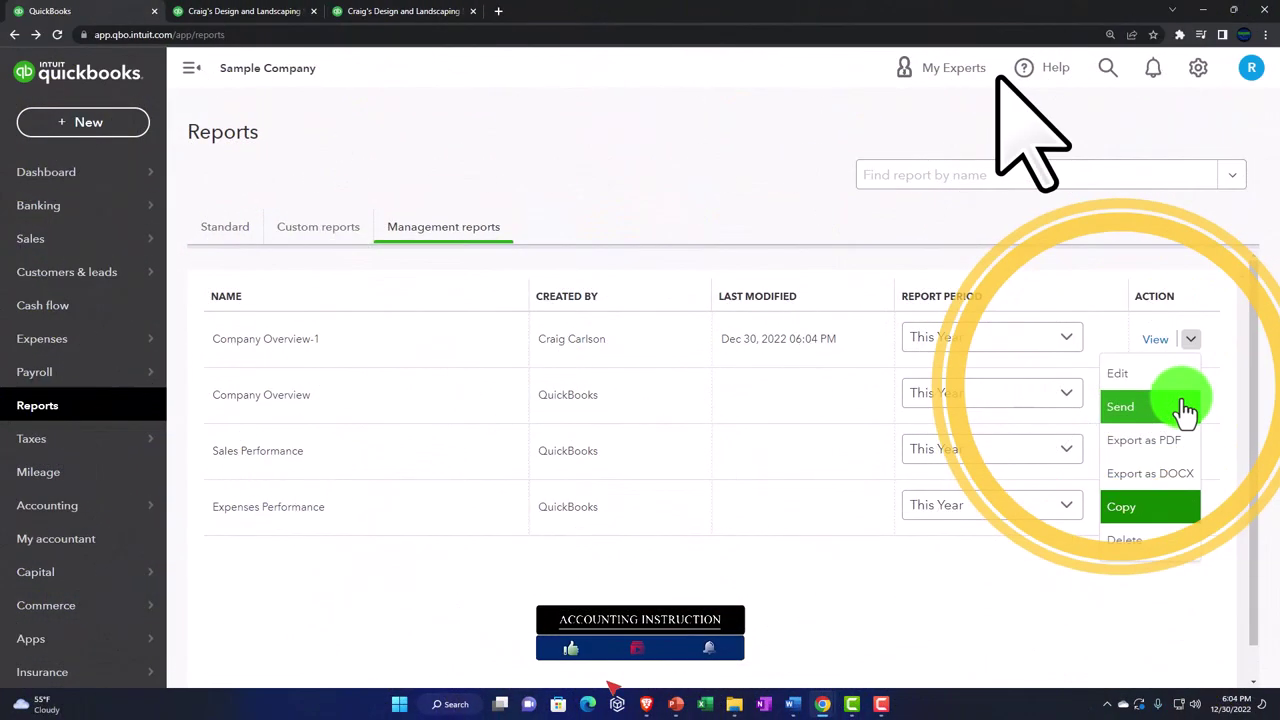
left_click(1166, 378)
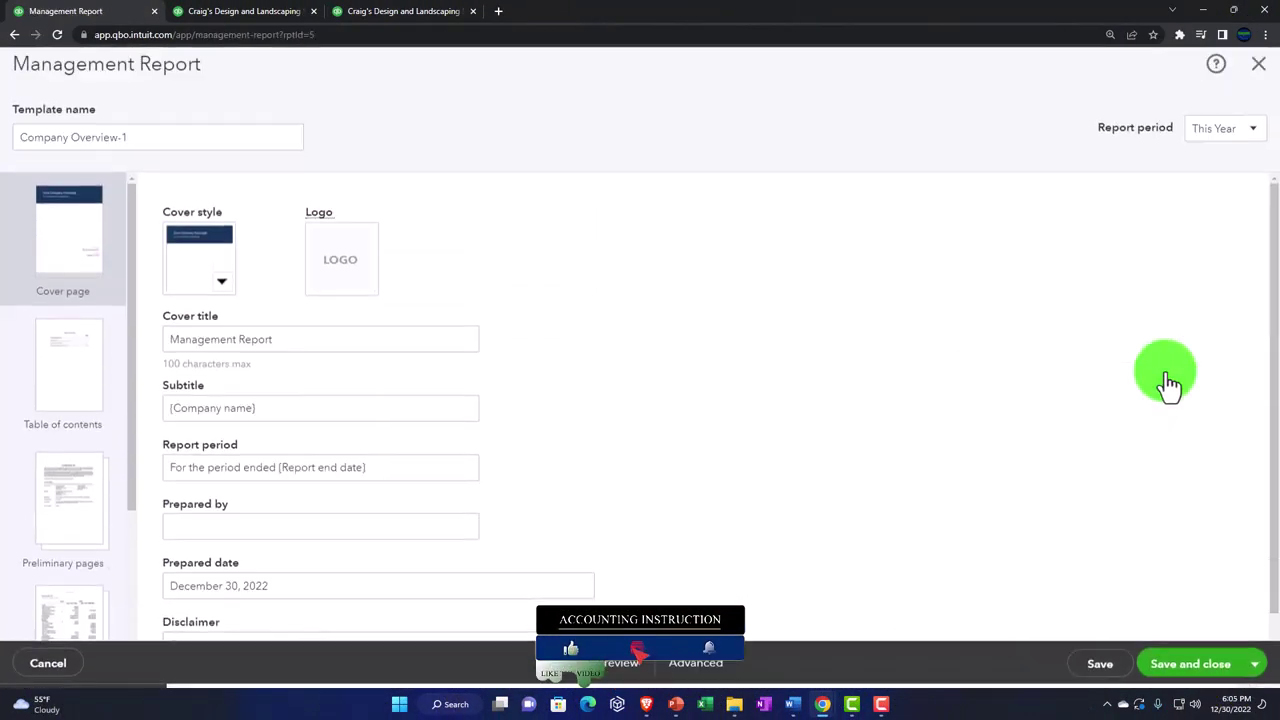
left_click(63, 240)
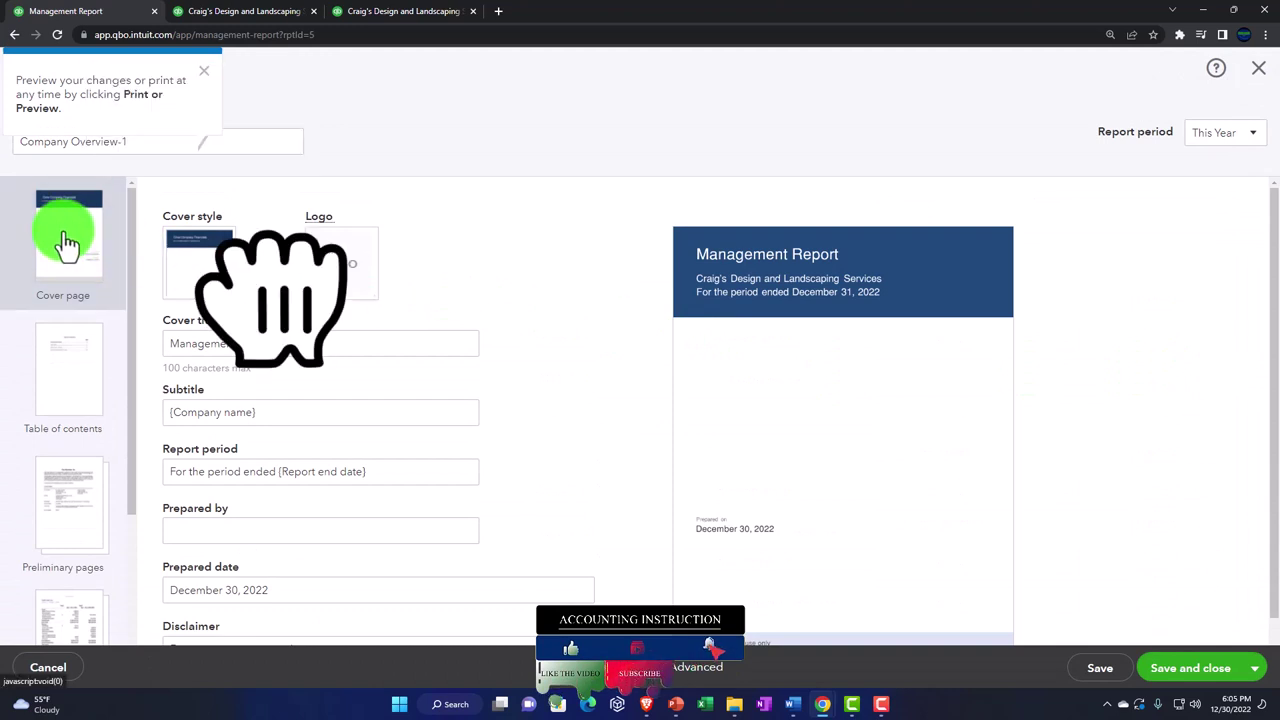
Change the cover style to the plain design with the title between two thin horizontal lines.
left_click(189, 254)
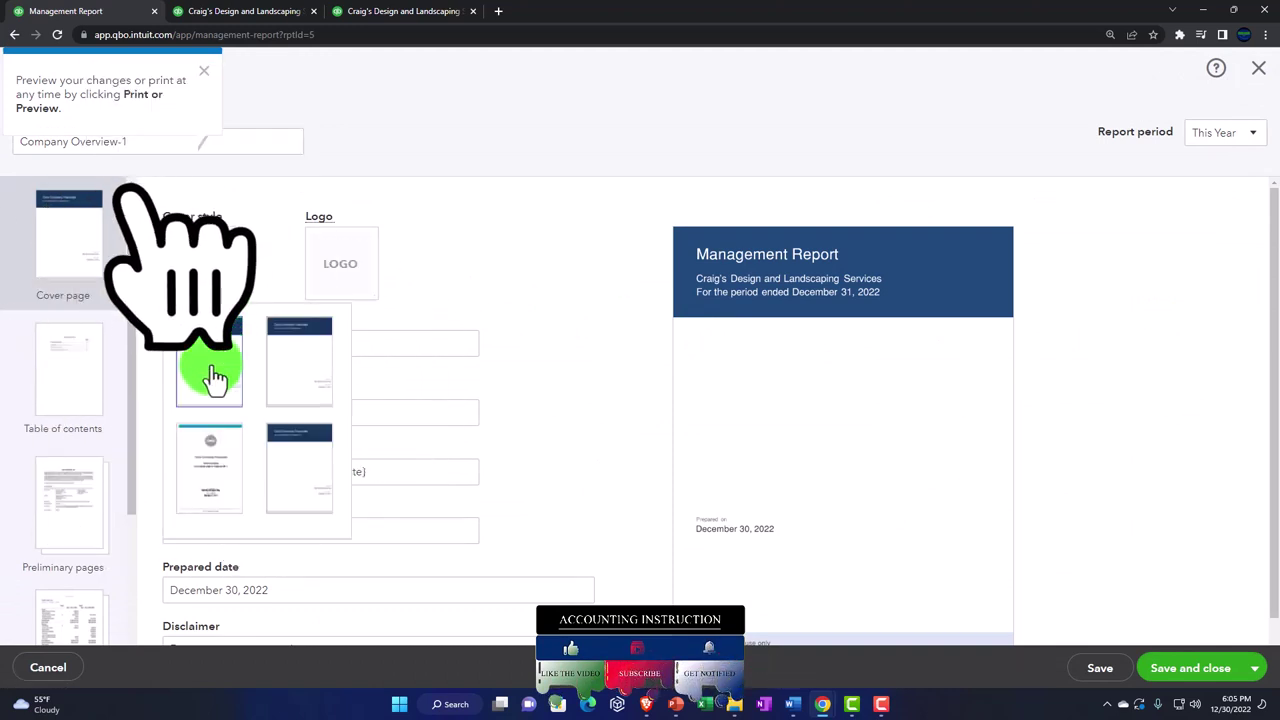
left_click(218, 462)
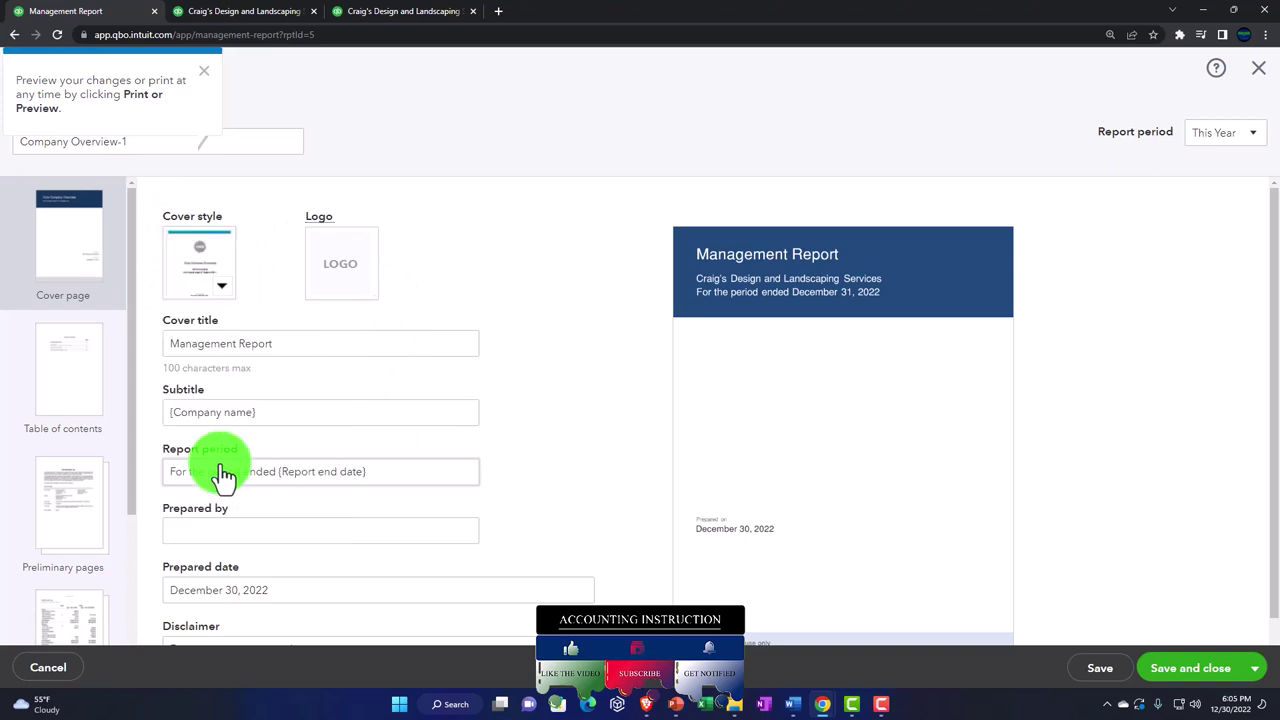
left_click(229, 290)
left_click(306, 360)
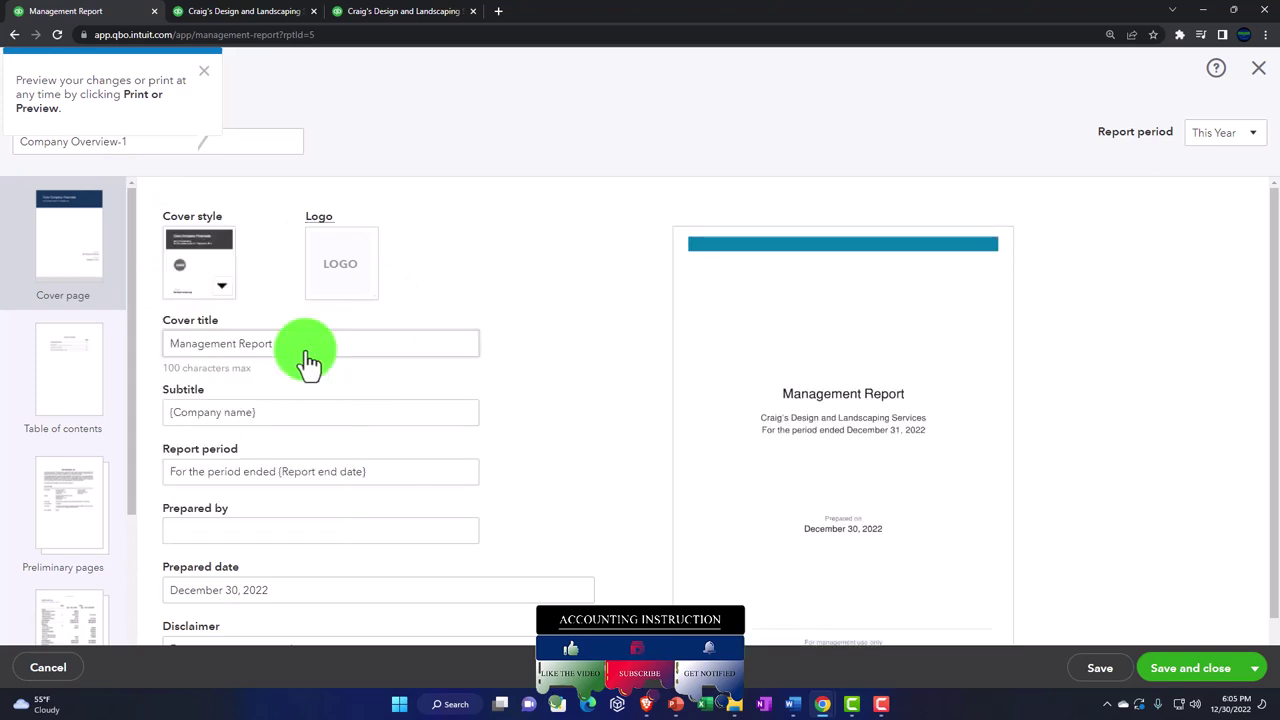
left_click(220, 295)
left_click(240, 357)
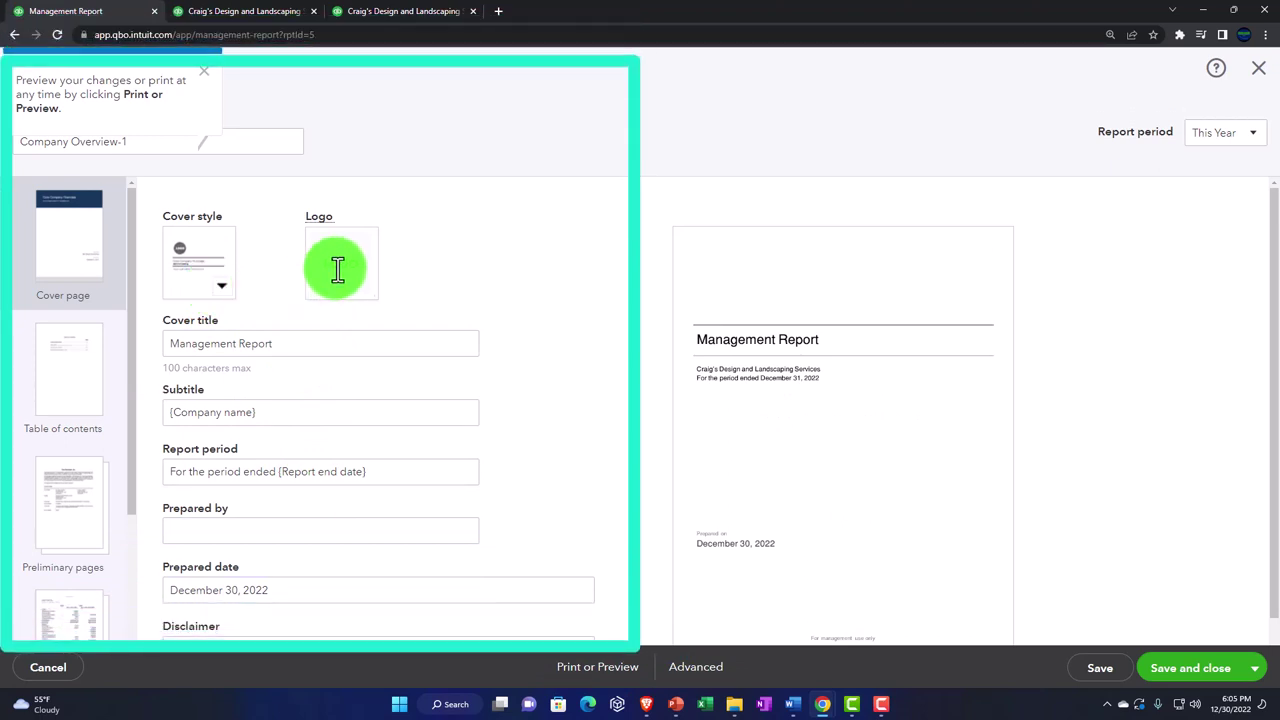
Remove the word Management from the cover title, keeping the word Report.
left_click(334, 349)
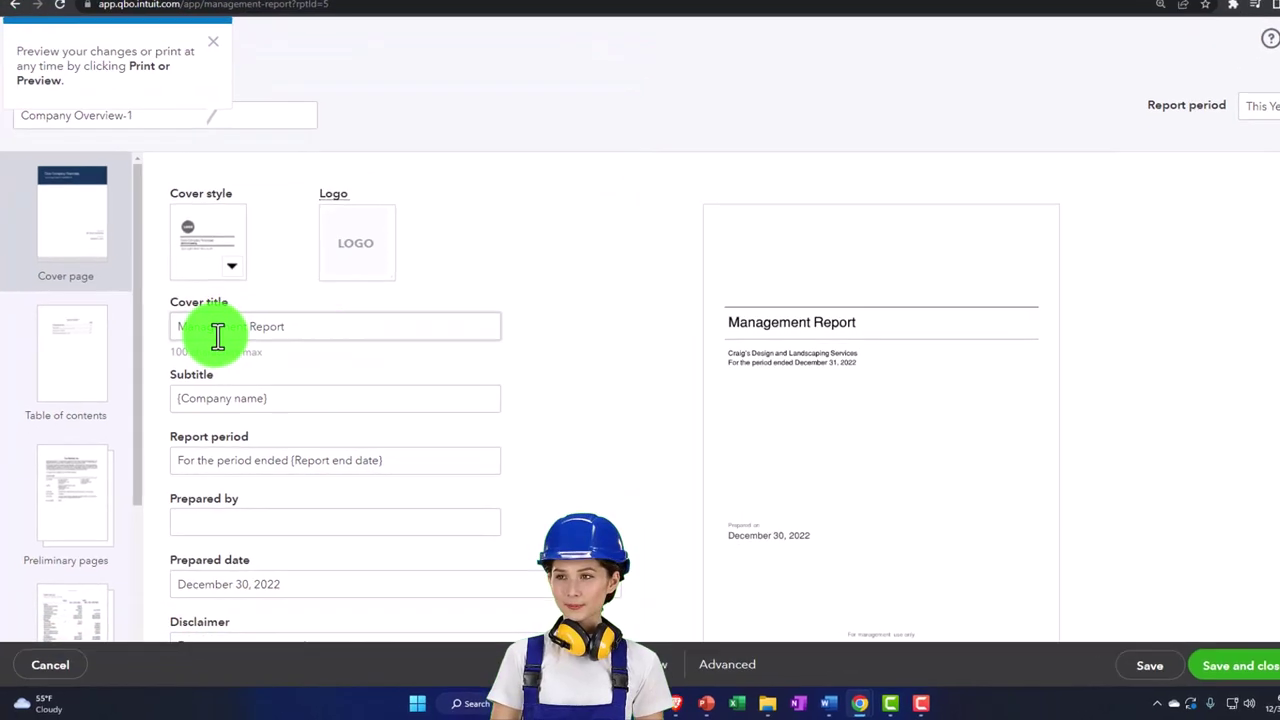
left_click(290, 277)
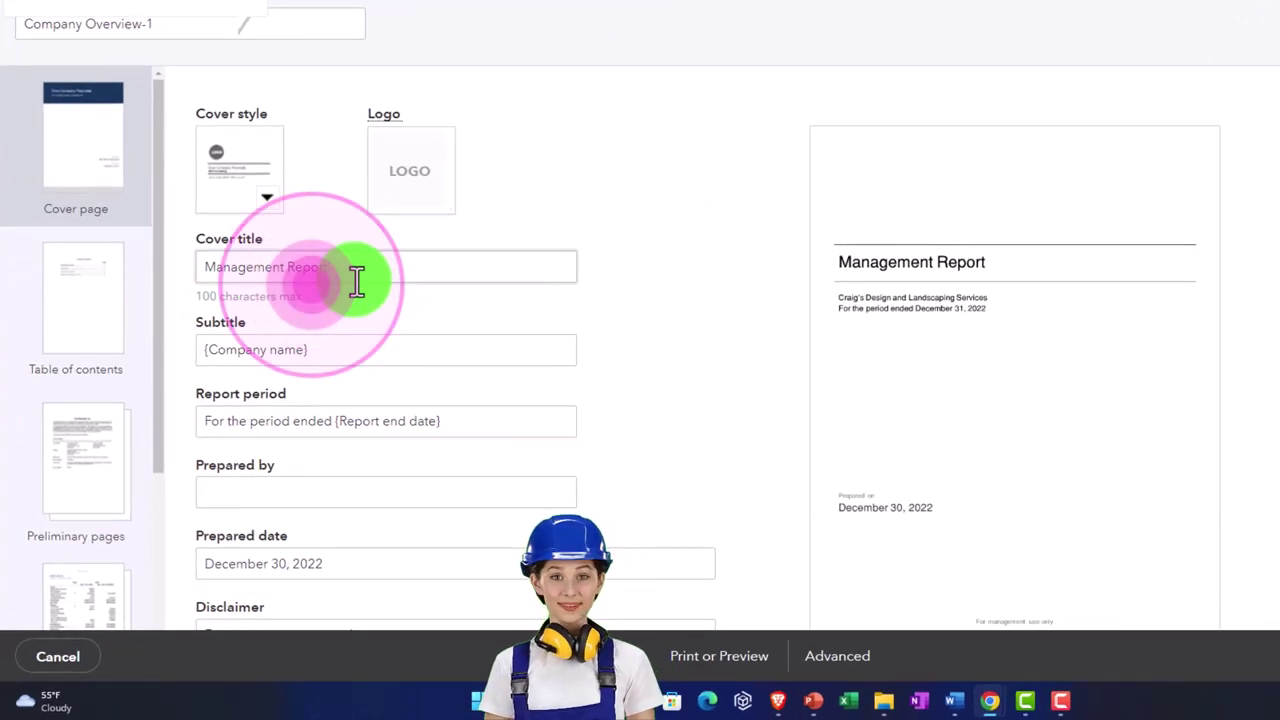
triple_click(286, 262)
key("Left")
key("Right")
key("Right")
key("Right")
key("Right")
key("Right")
key("Right")
key("Right")
key("Right")
key("Right")
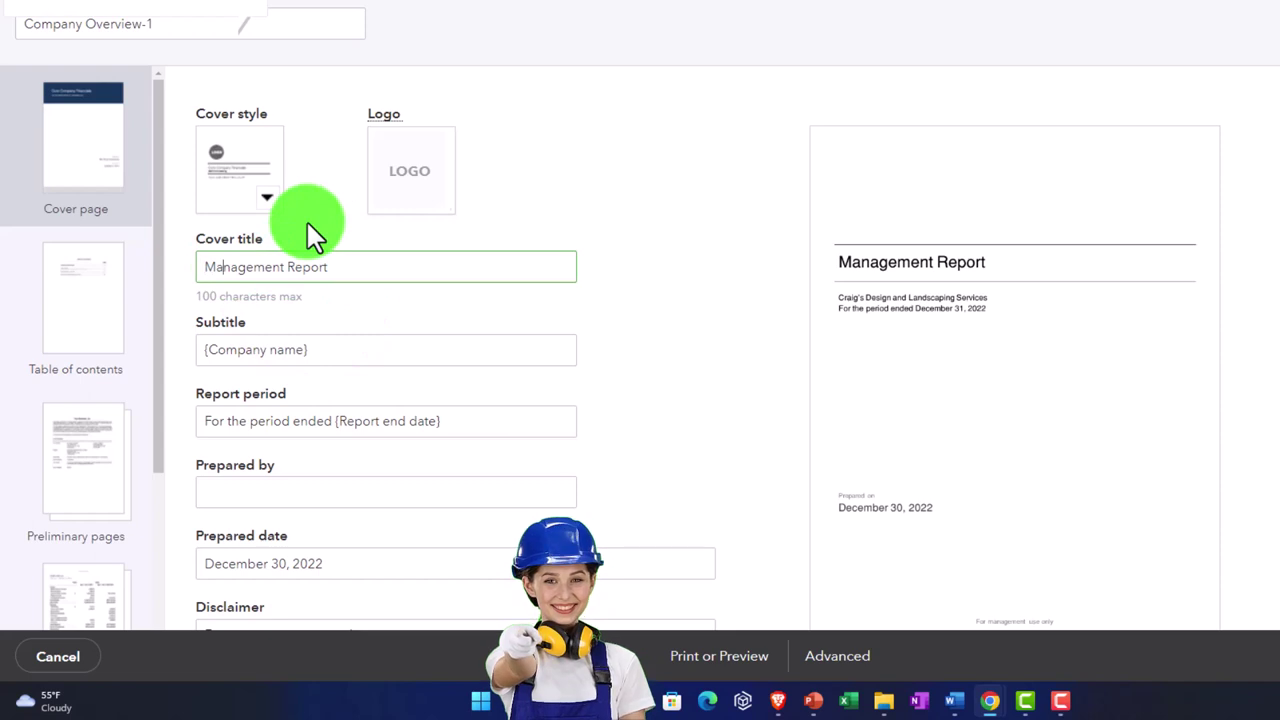
key("BackSpace")
key("BackSpace")
key("BackSpace")
key("BackSpace")
key("BackSpace")
key("BackSpace")
key("BackSpace")
key("BackSpace")
key("BackSpace")
key("Delete")
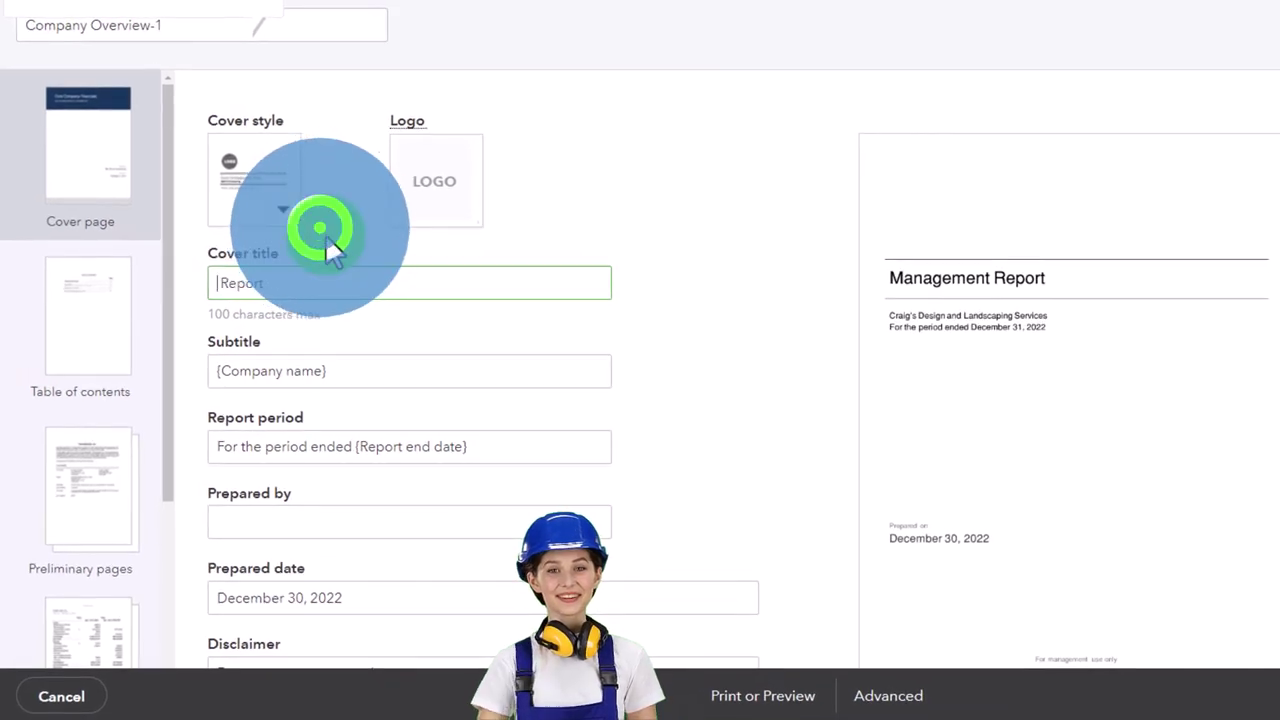
type("Bookke")
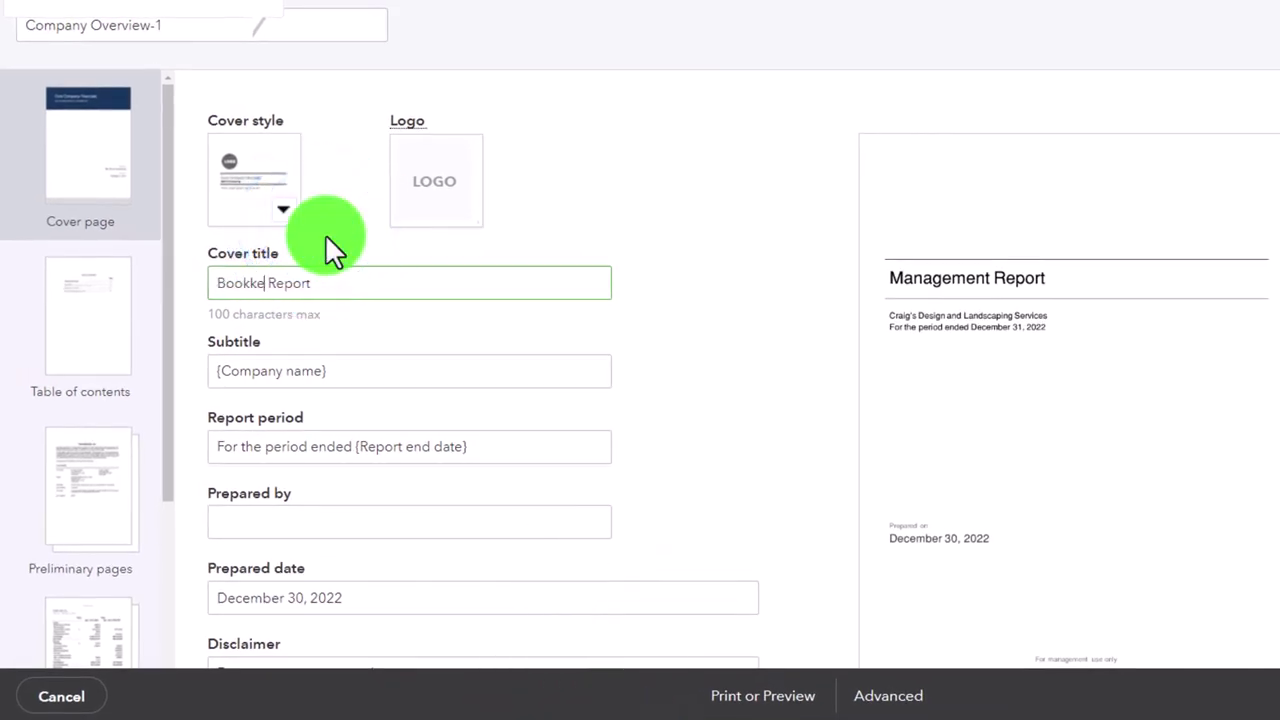
key("BackSpace")
key("BackSpace")
key("BackSpace")
key("BackSpace")
key("BackSpace")
key("BackSpace")
key("Delete")
Complete the cover title so that it reads Month End Reports.
type("Month End")
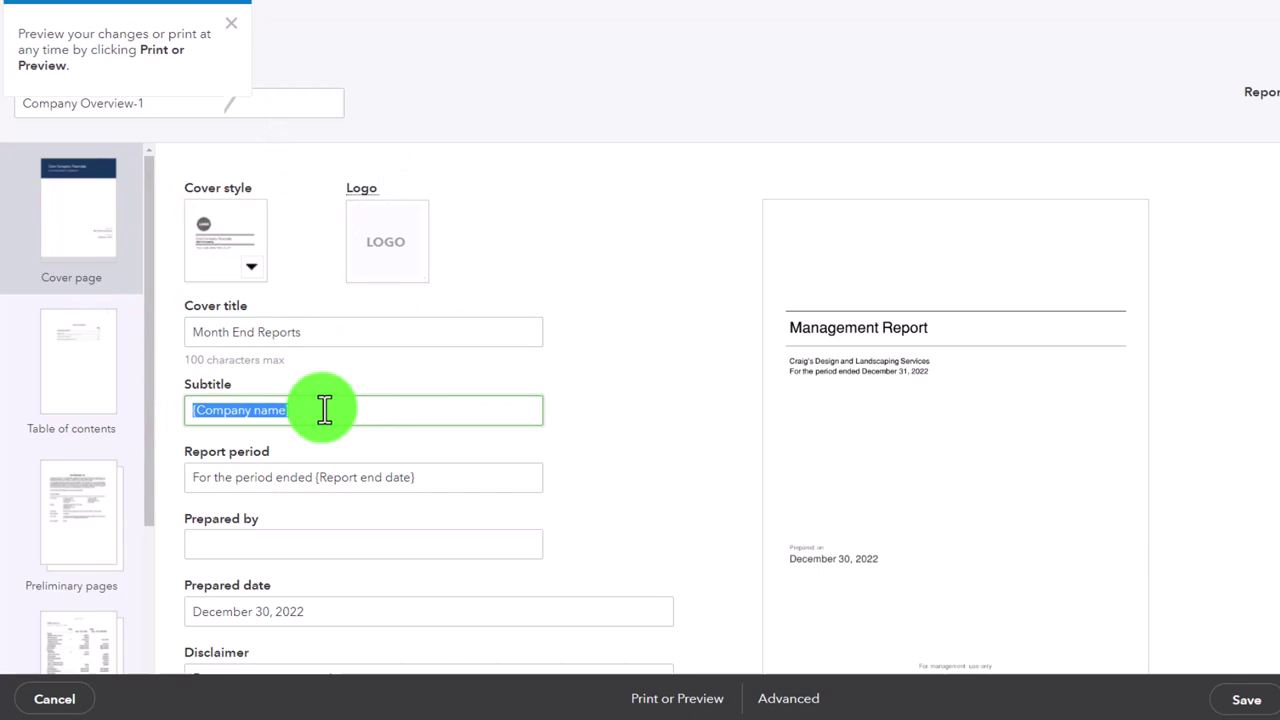
scroll(324, 410, "down", 1)
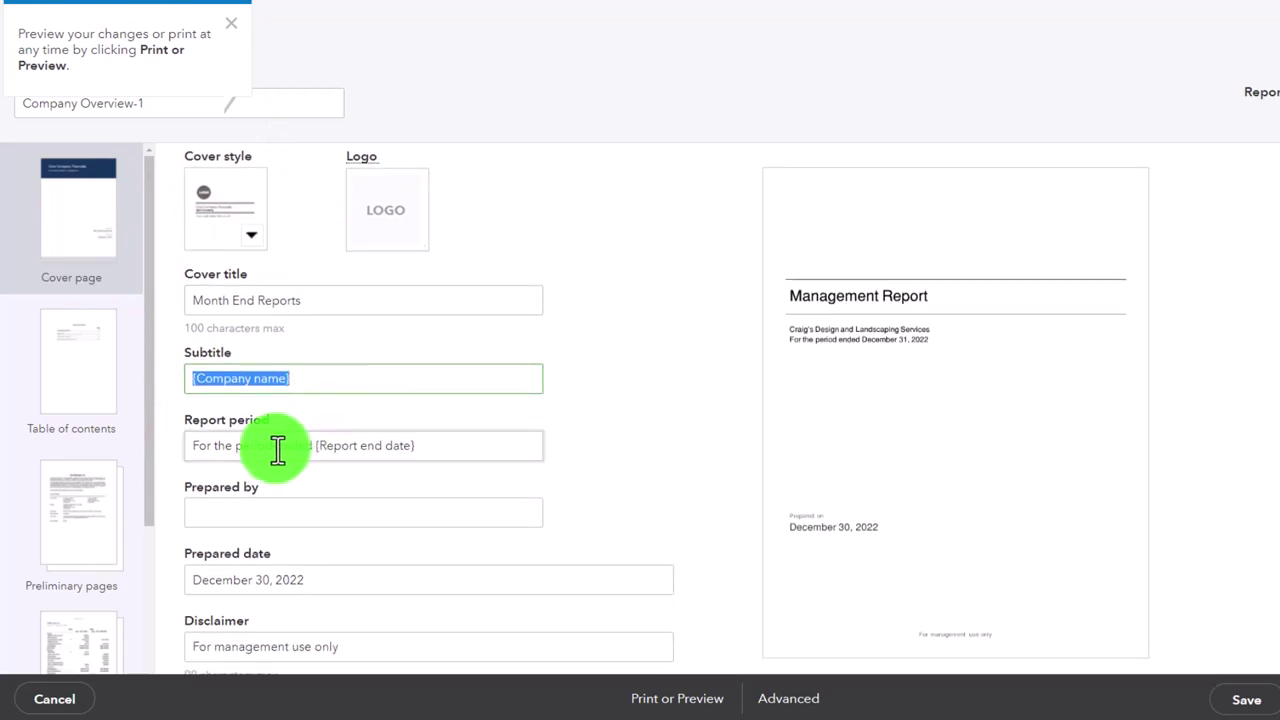
left_click(429, 445)
triple_click(429, 445)
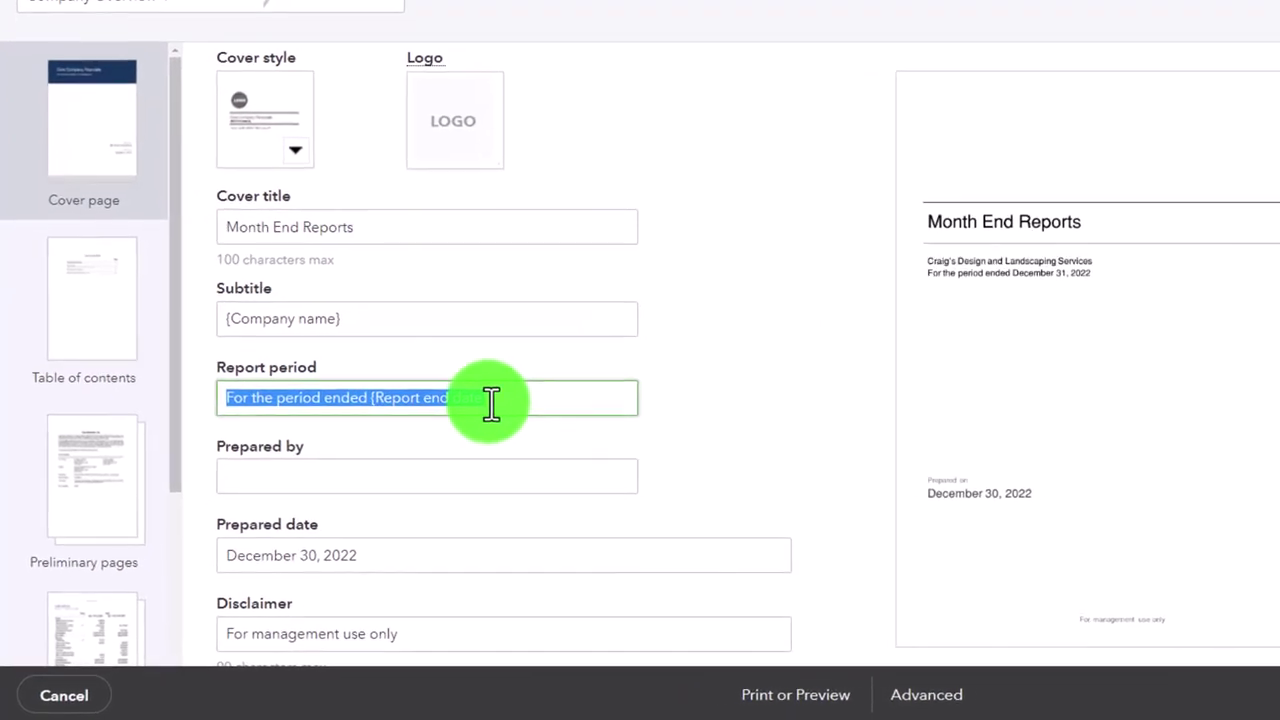
left_click(508, 394)
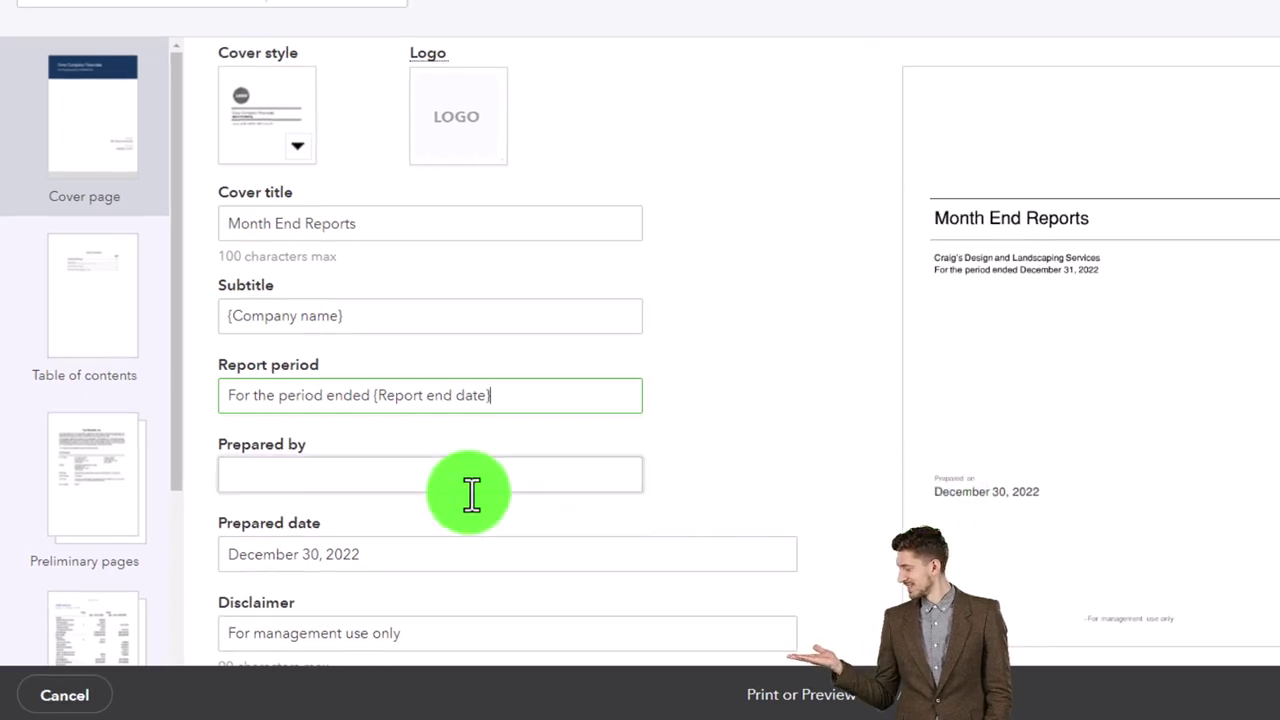
Enter the preparer's first name in the cover page's Prepared by field.
left_click(471, 488)
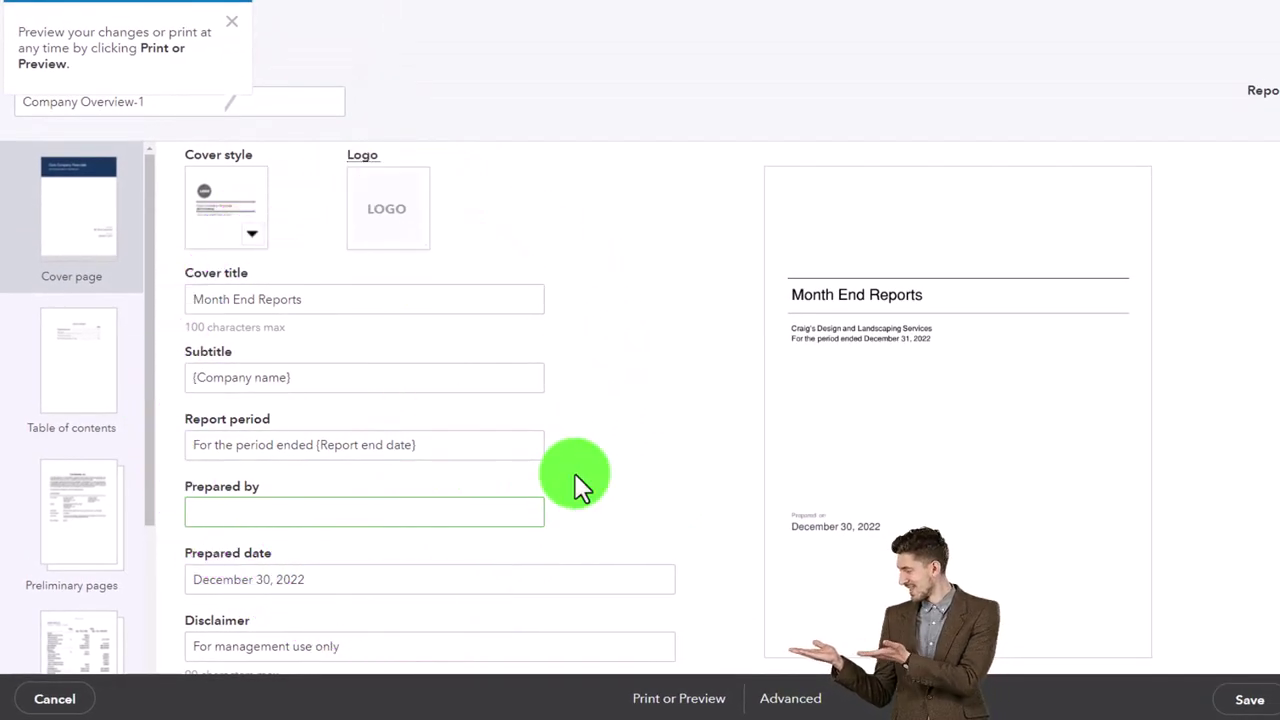
type("Robert")
key("Tab")
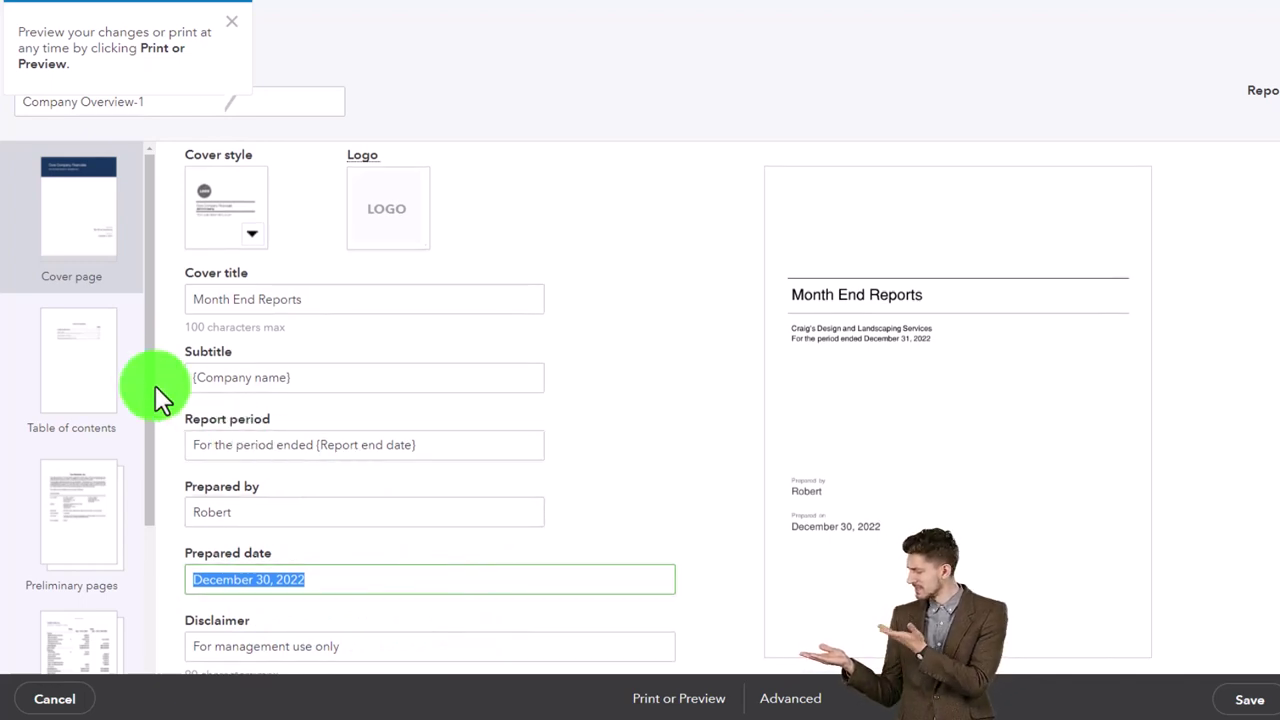
Title the preliminary page Reports and enter Intro as its page content.
left_click(89, 366)
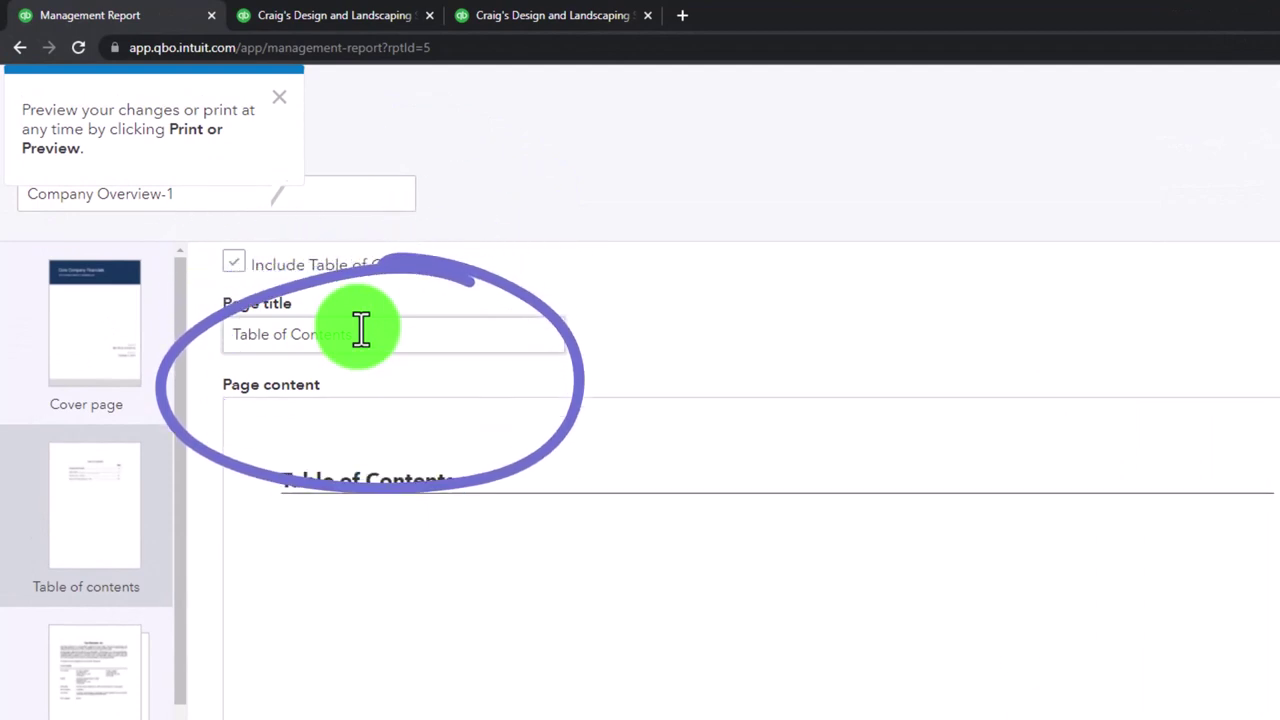
left_click(110, 700)
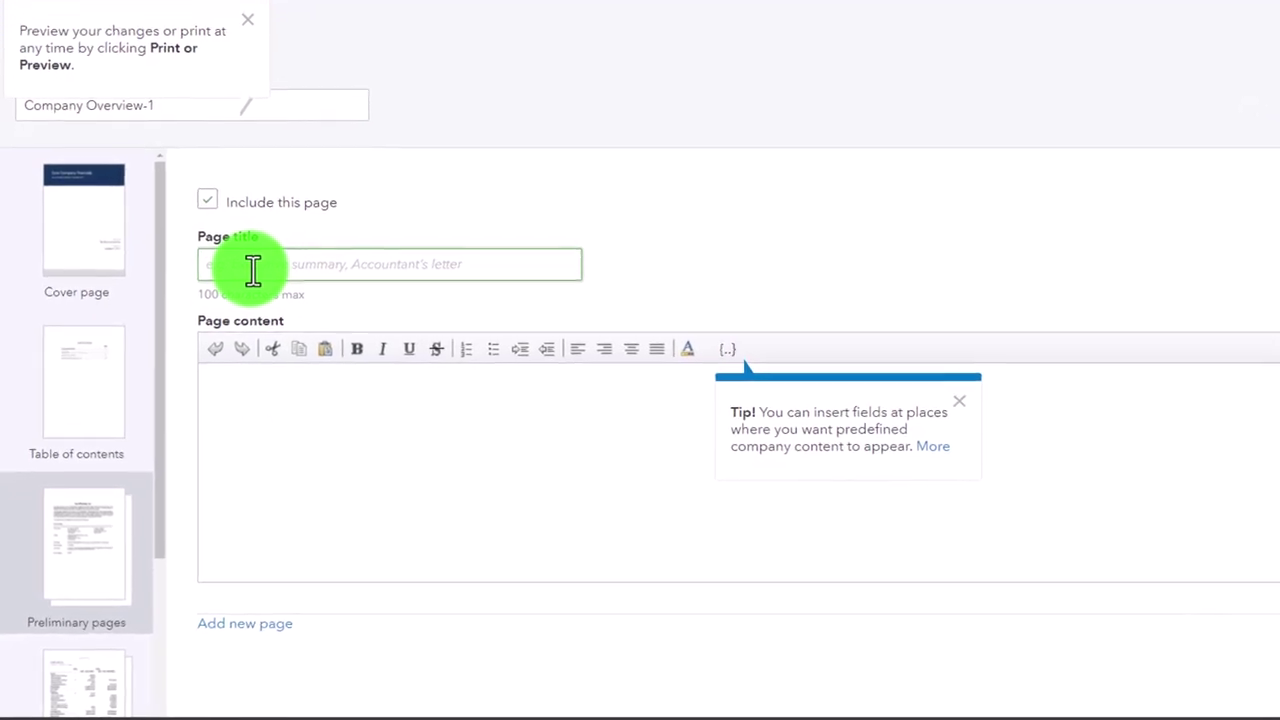
type("Re")
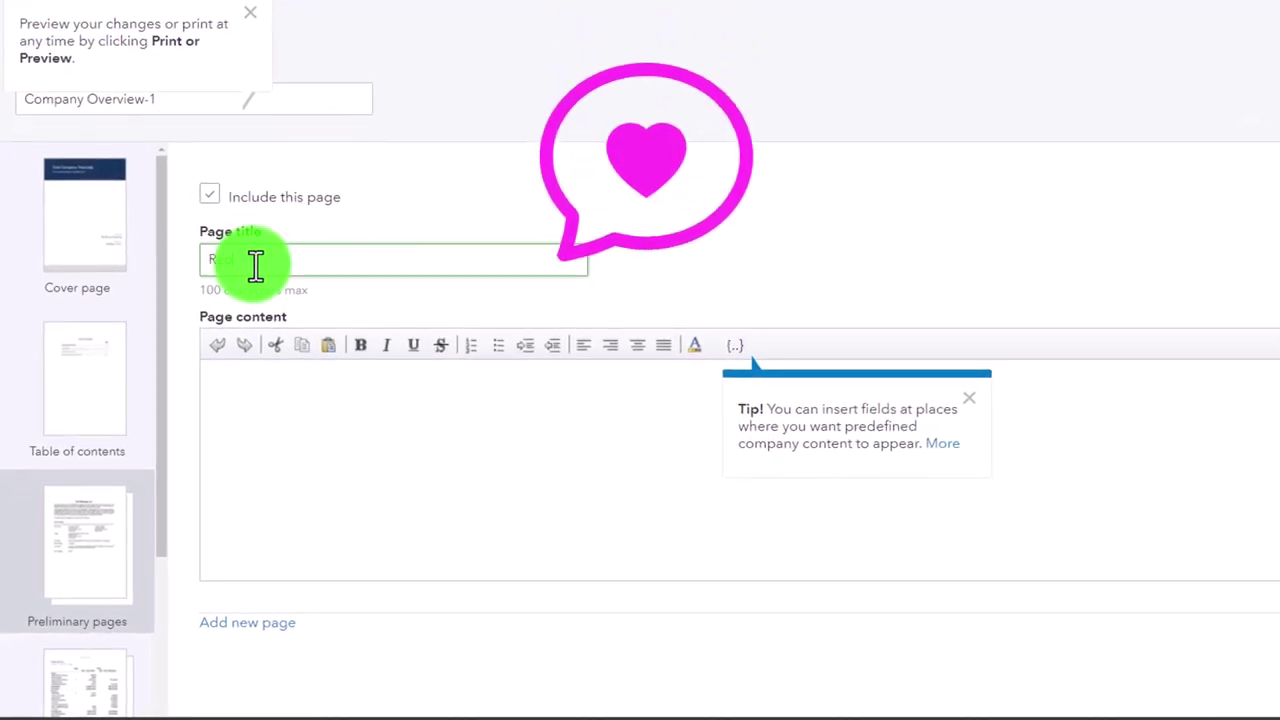
left_click(285, 420)
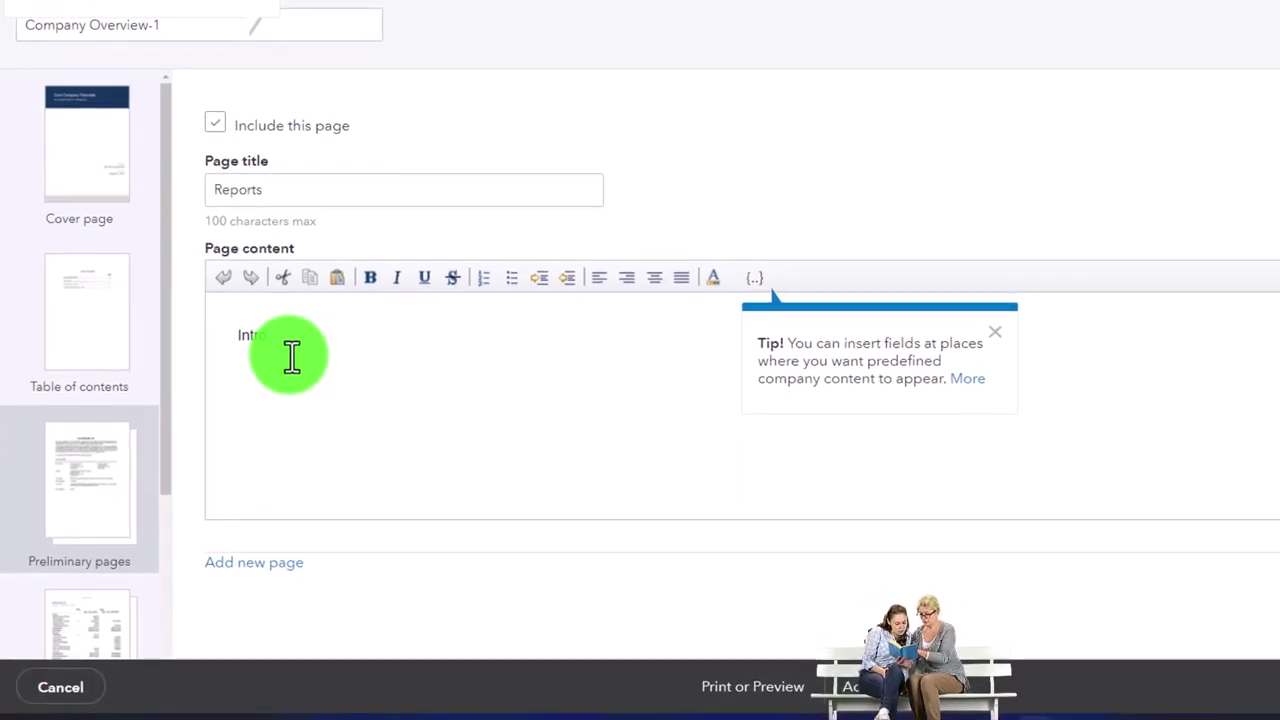
Delete the standard Balance Sheet from the management report's list of included reports.
scroll(116, 488, "down", 3)
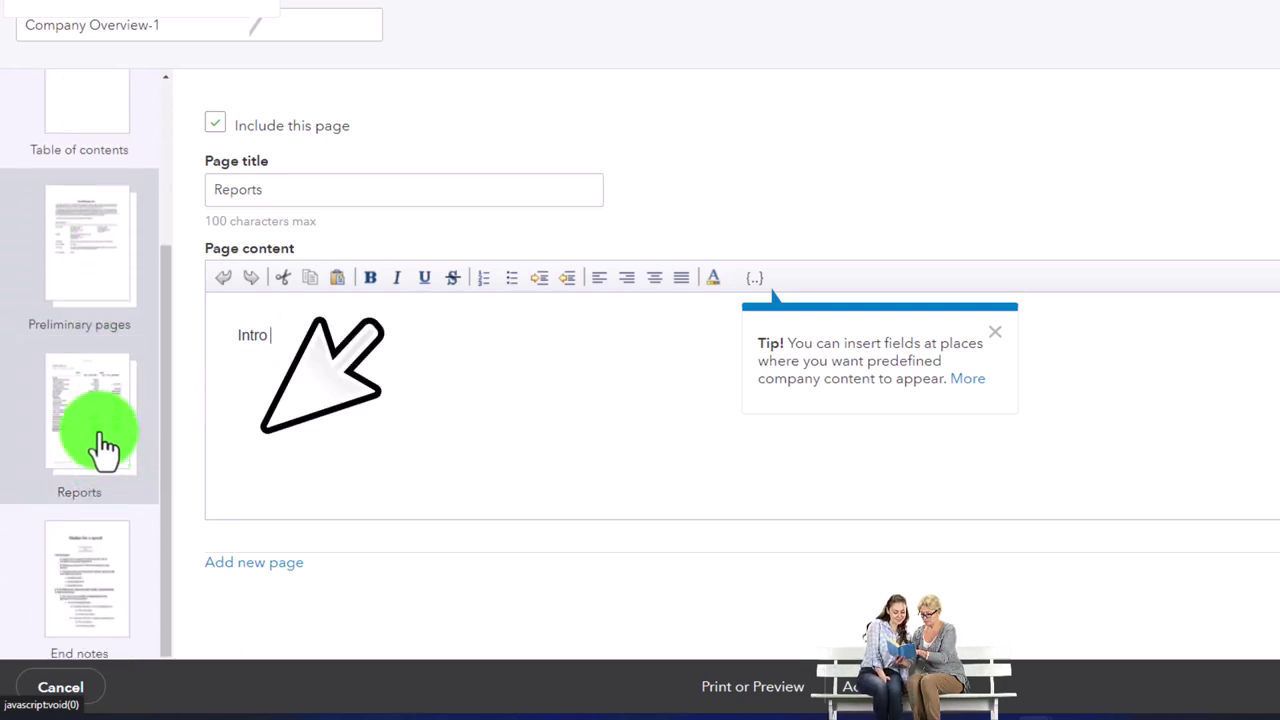
left_click(103, 445)
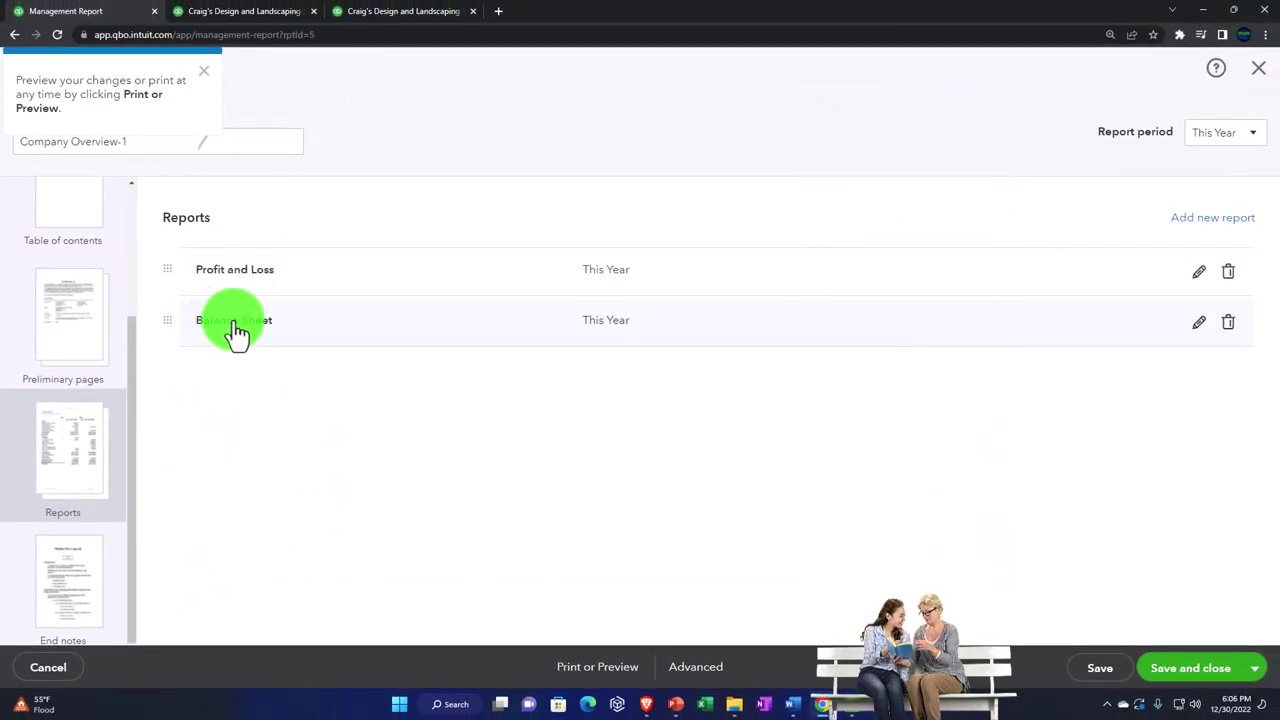
left_click(1228, 325)
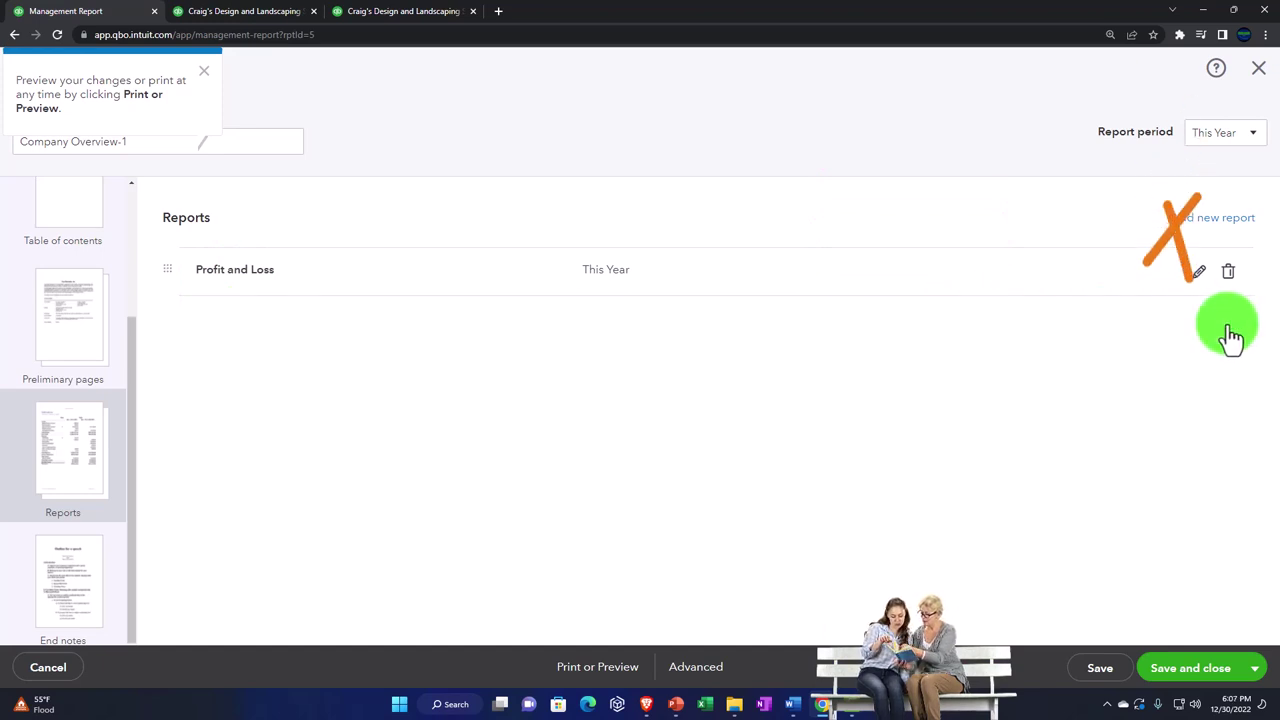
Add the customized Month End Reports:1 Summary Balance Sheet to the included reports.
left_click(1208, 220)
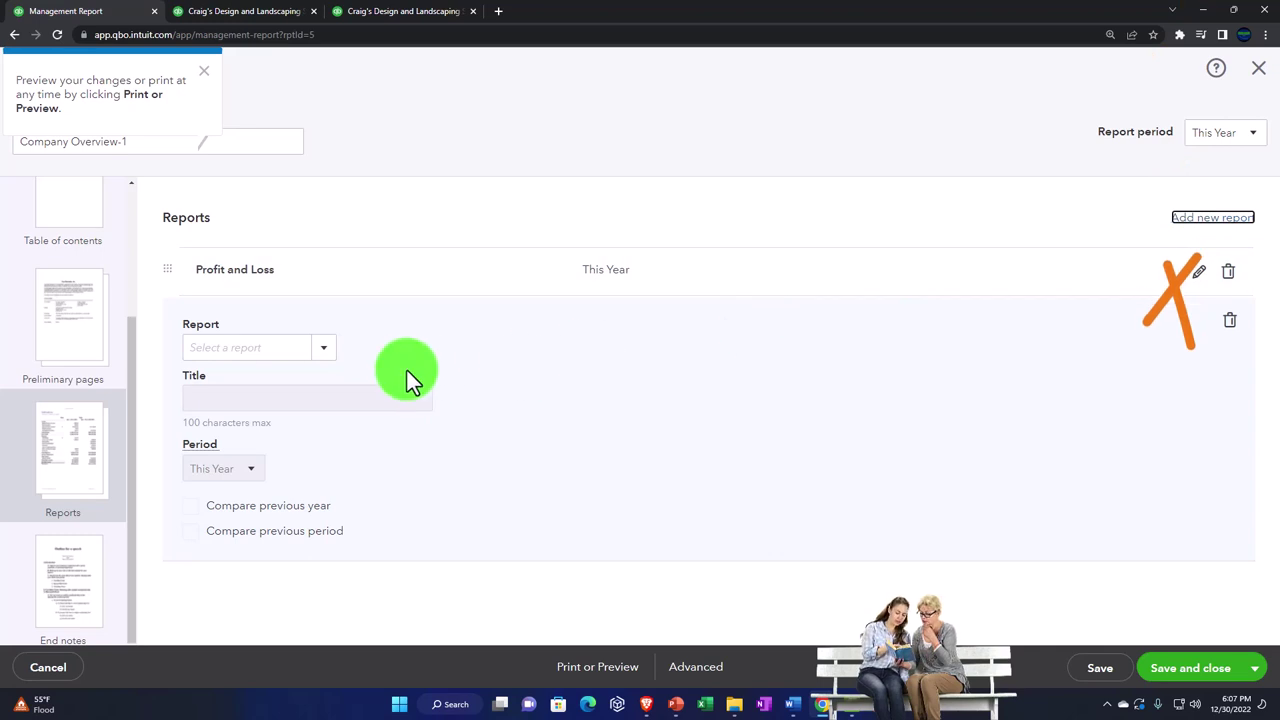
left_click(323, 355)
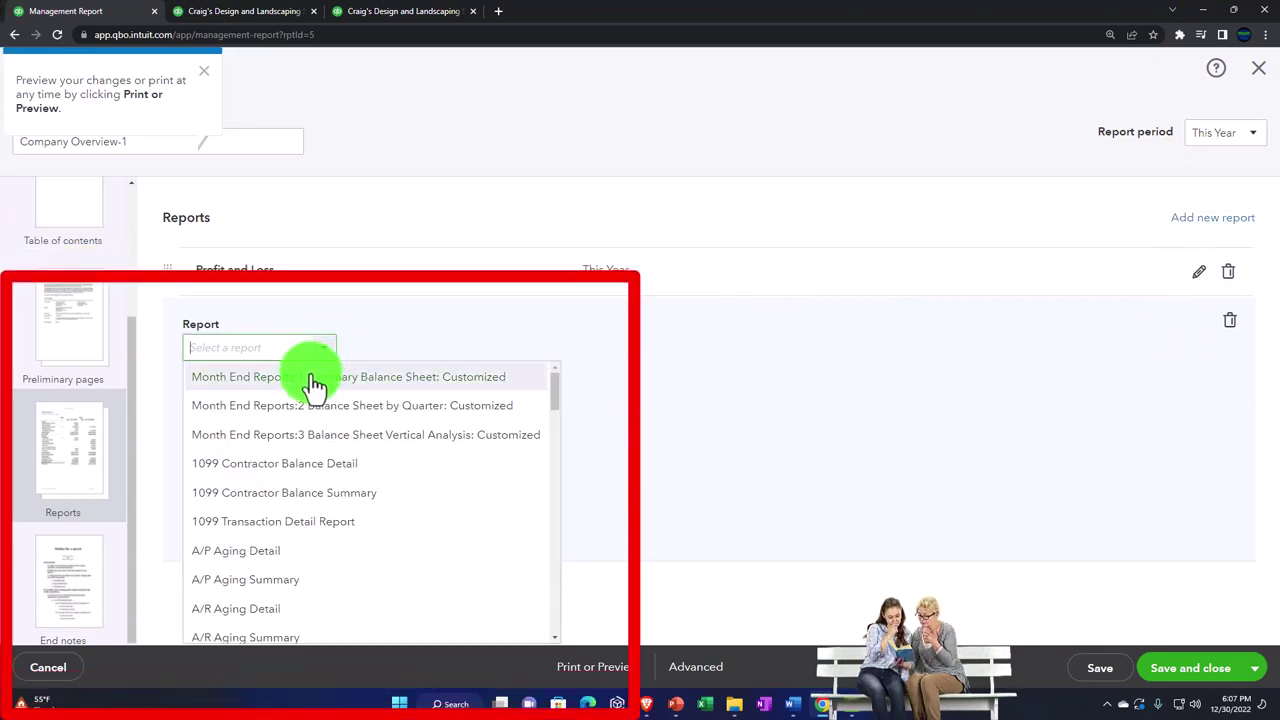
left_click(315, 380)
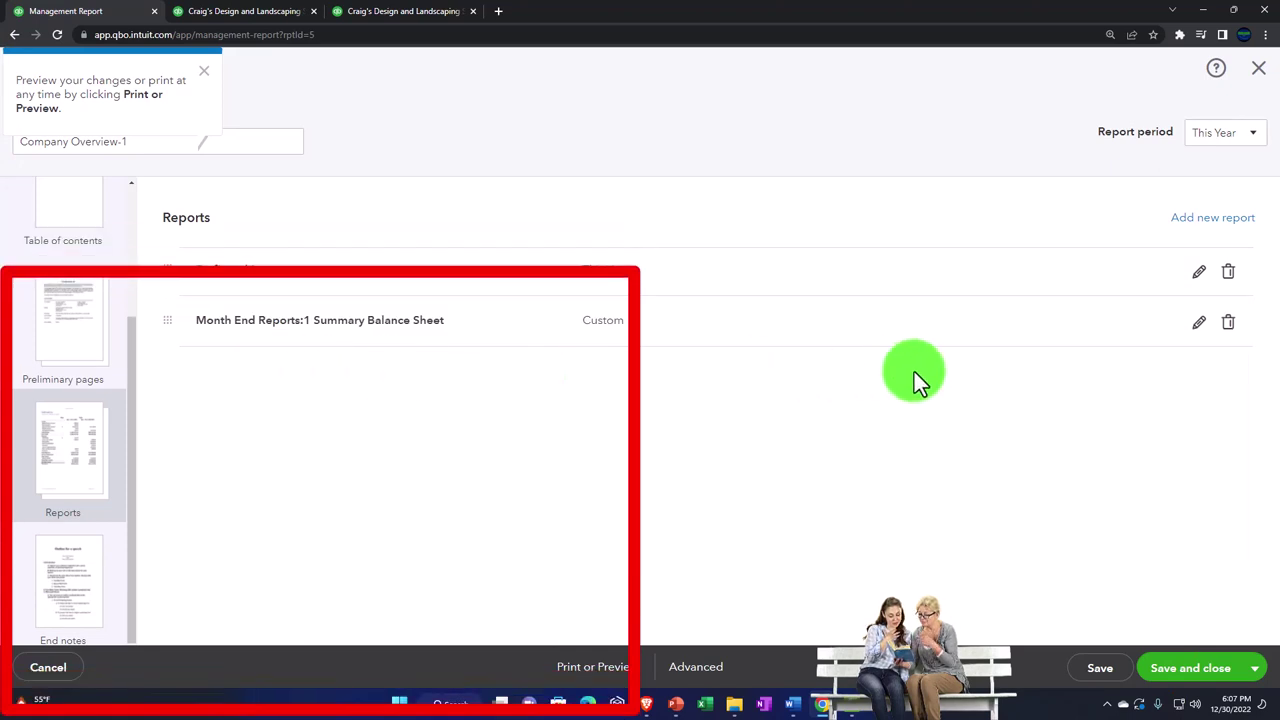
Add the customized Month End Reports:2 Balance Sheet by Quarter to the included reports.
left_click(1215, 218)
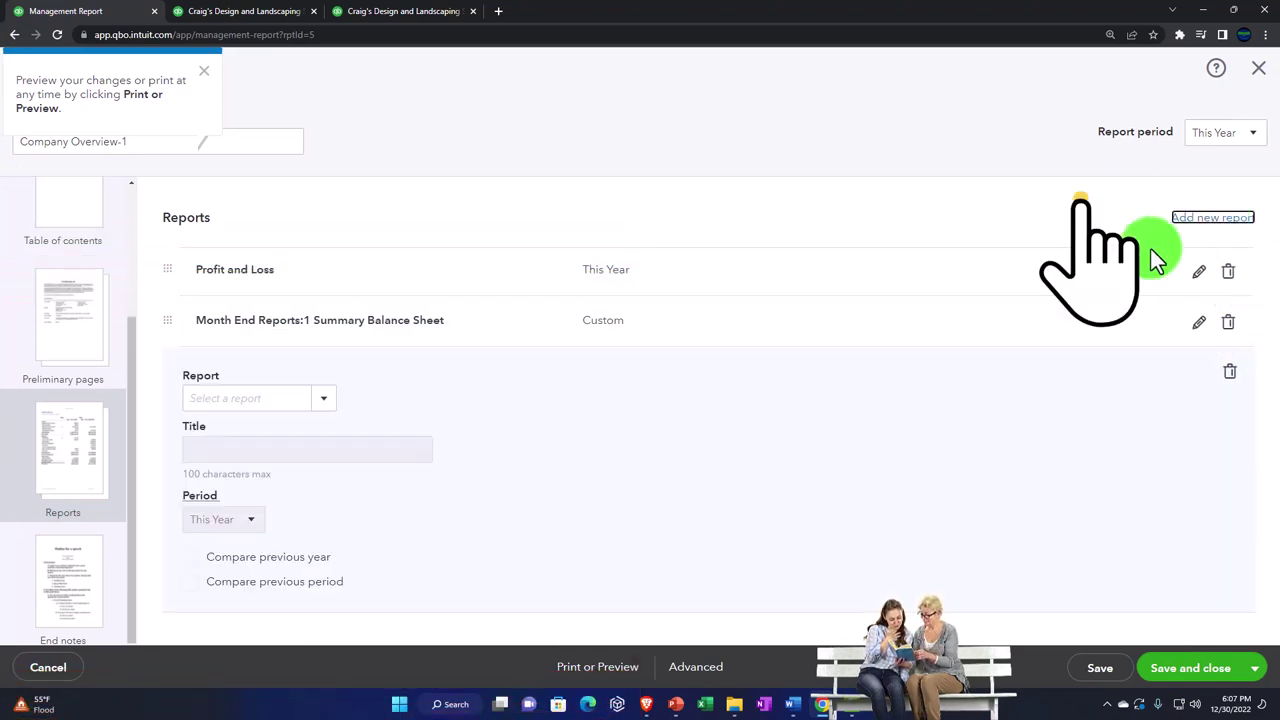
left_click(325, 402)
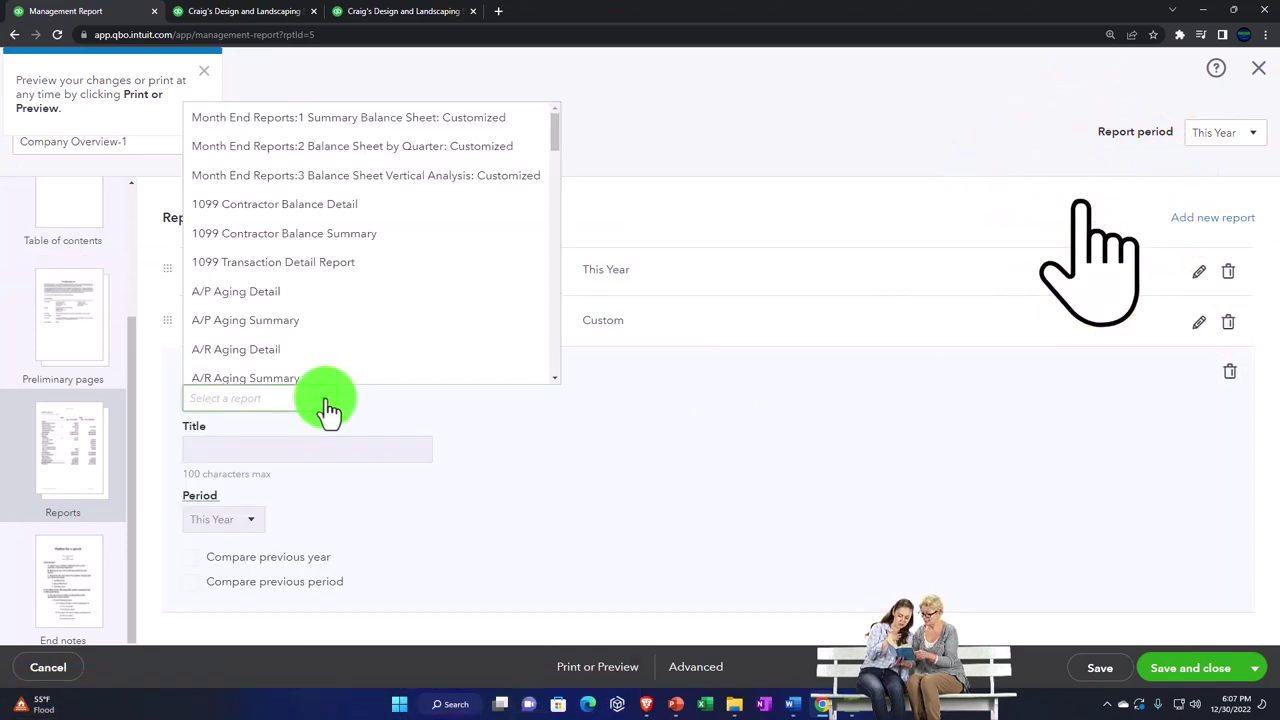
left_click(283, 146)
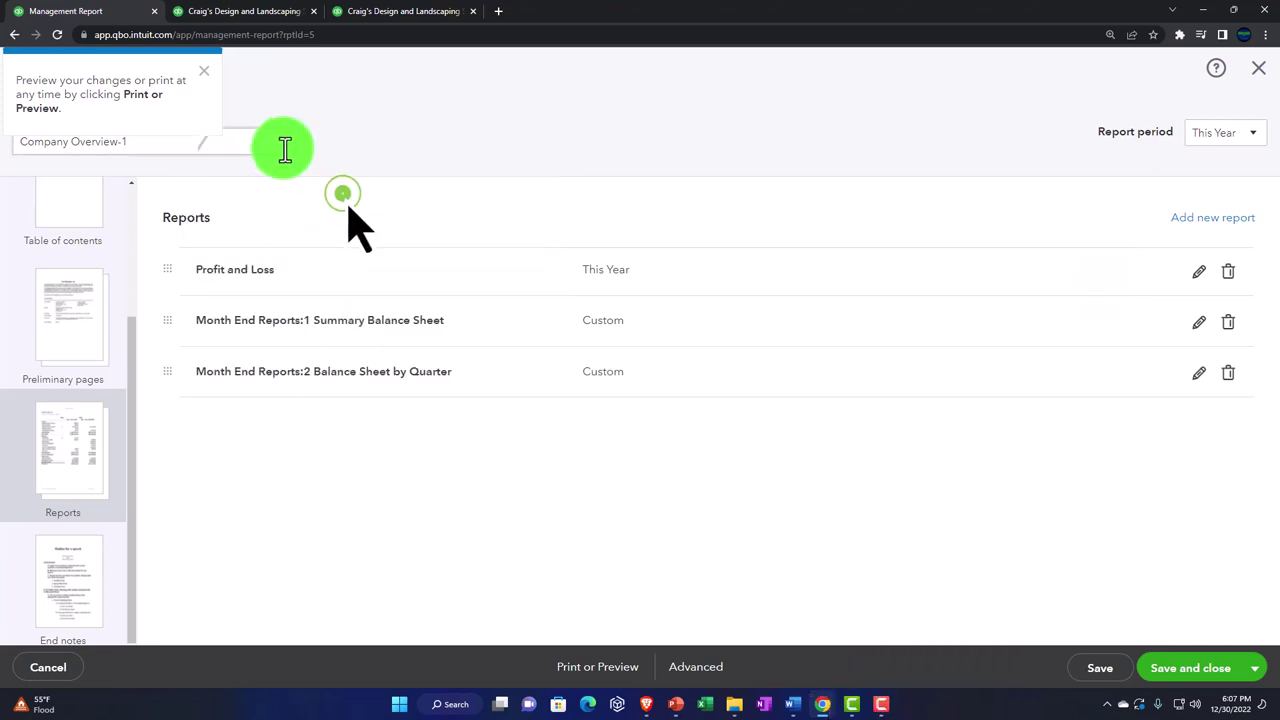
Add the customized Month End Reports:3 Balance Sheet Vertical Analysis and move Profit and Loss to the end of the report list.
left_click(1215, 218)
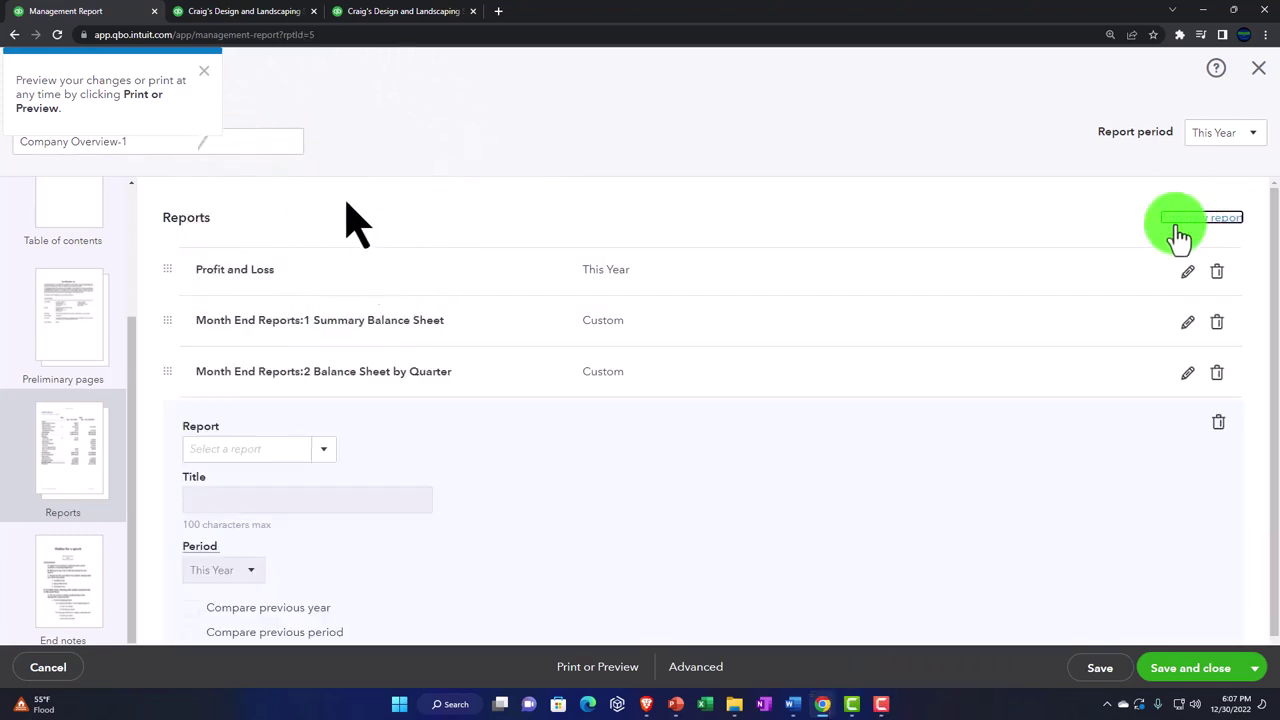
left_click(325, 458)
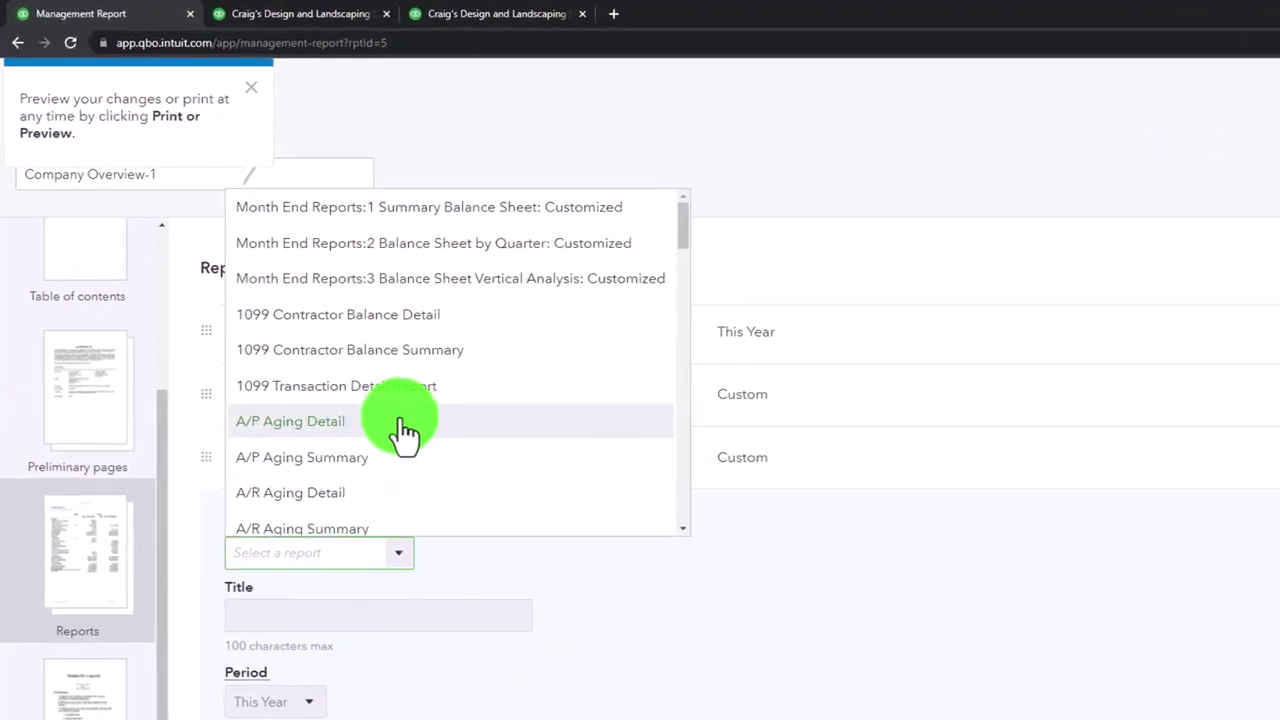
left_click(317, 228)
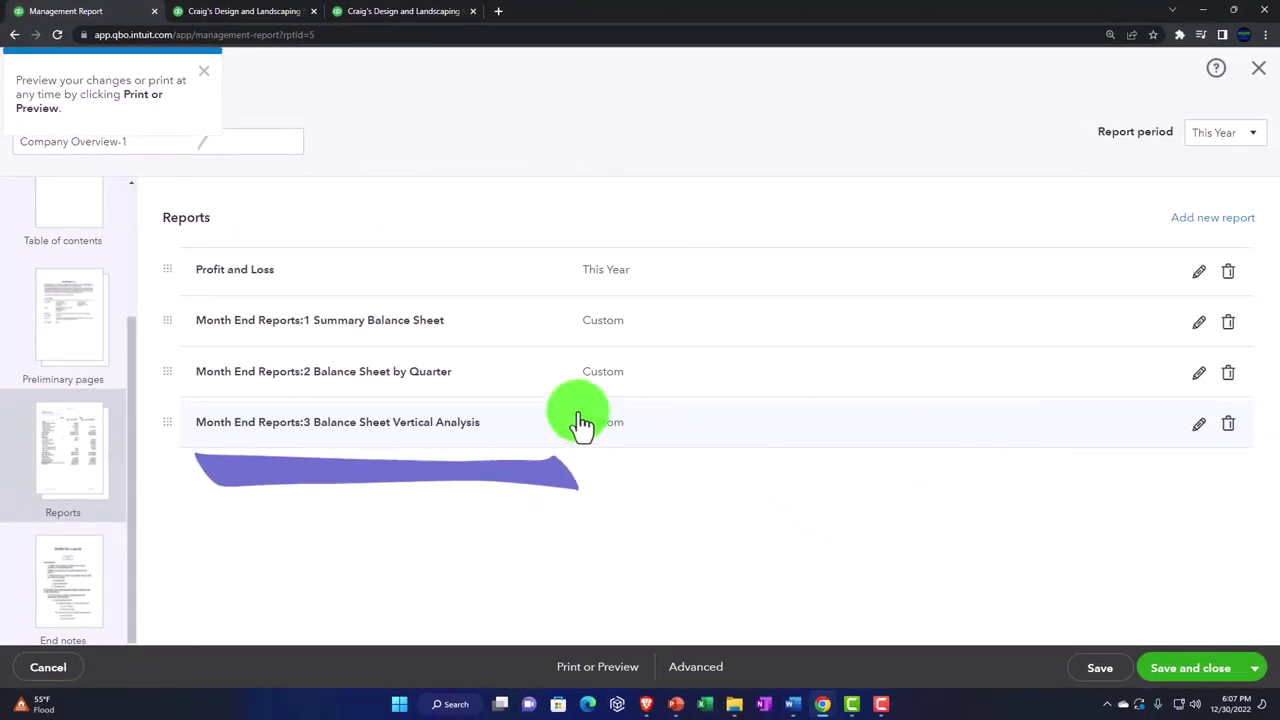
left_click_drag(165, 265, 167, 436)
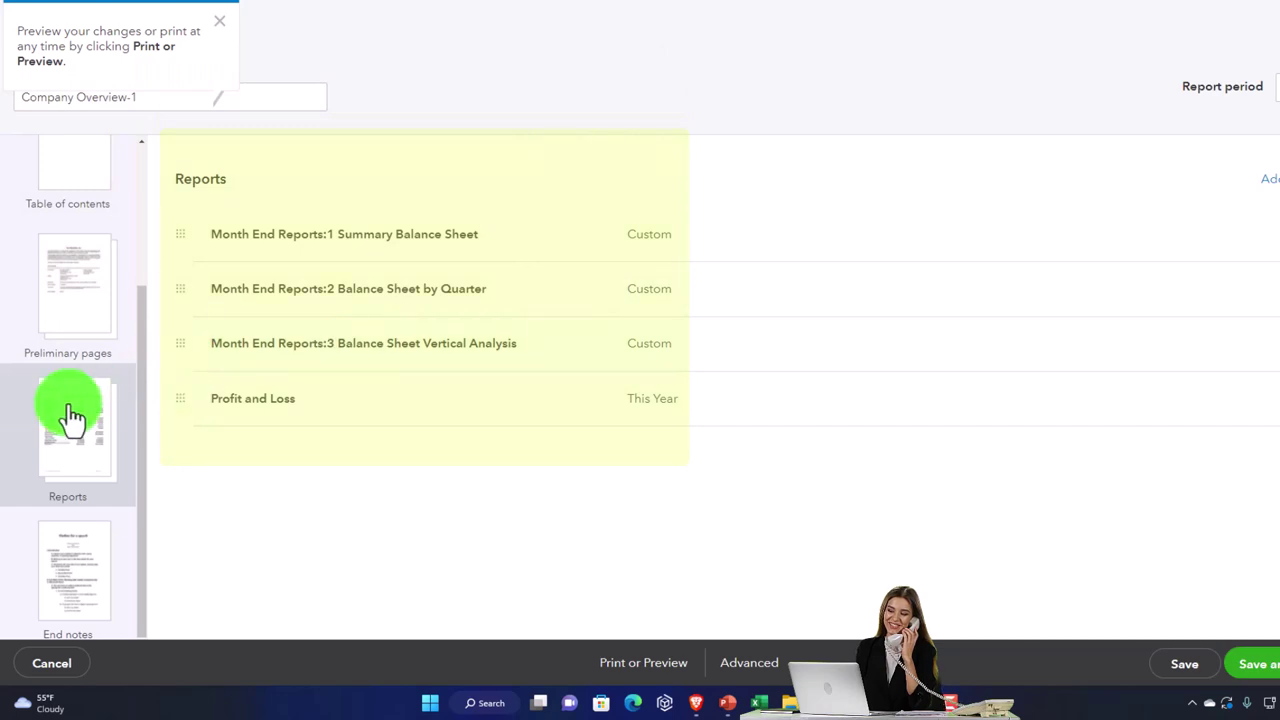
Title the end notes page End and enter Thank you as its page content.
left_click(68, 578)
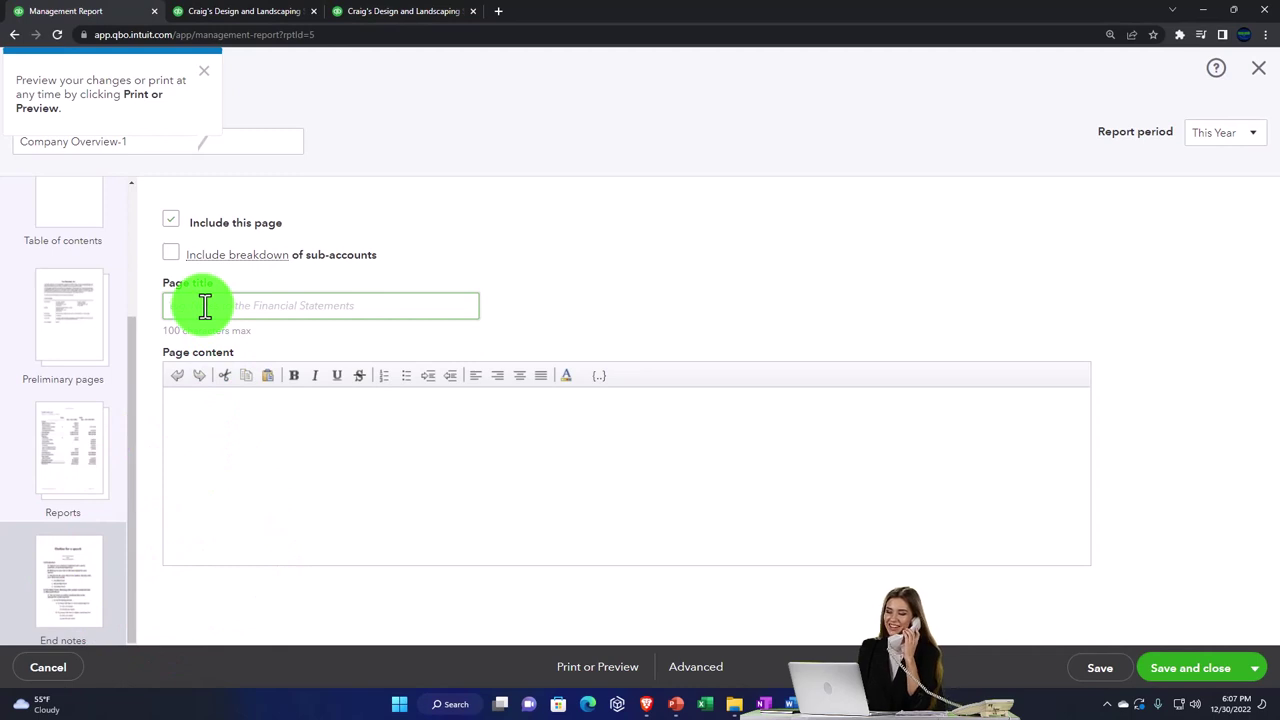
type("End")
left_click(228, 415)
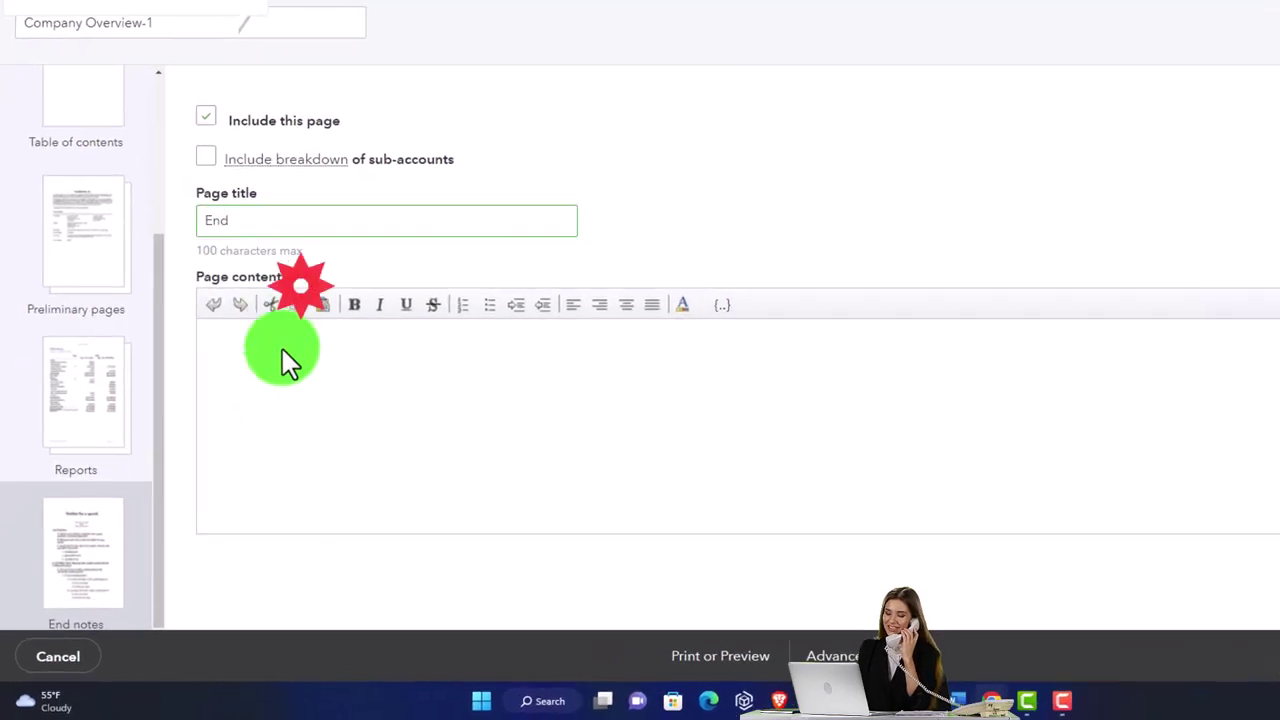
type("Thank you")
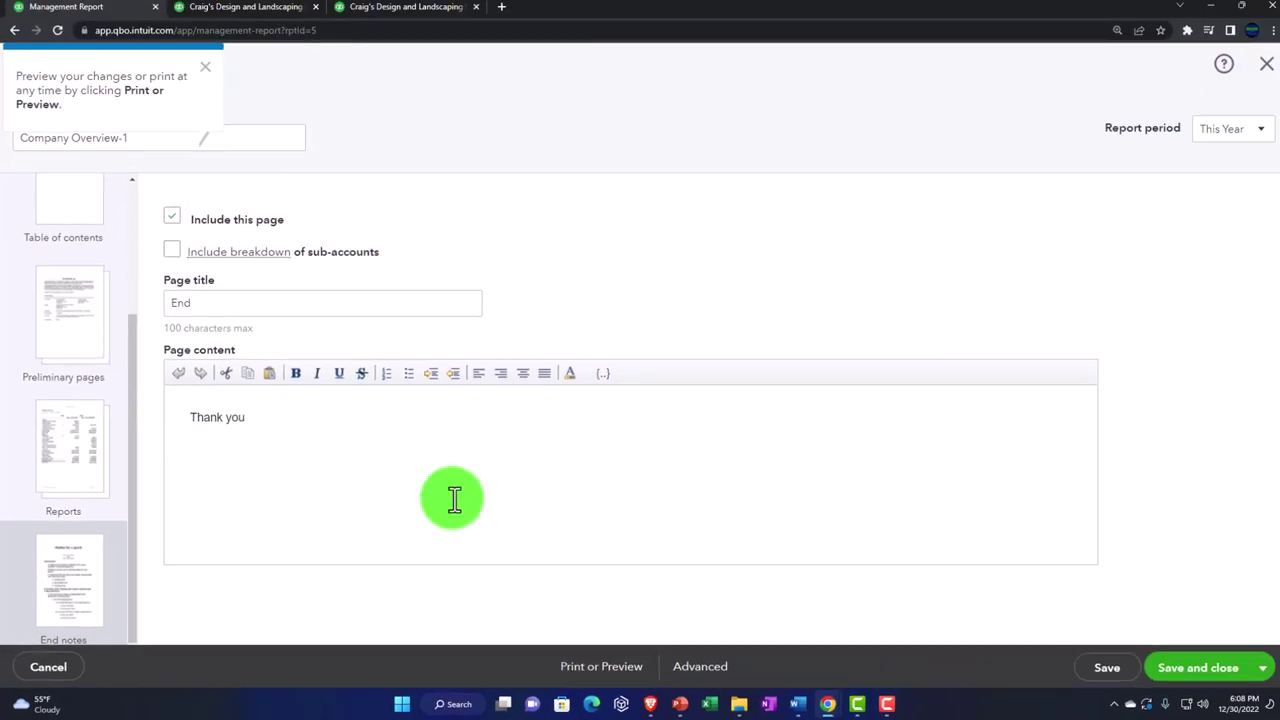
Save the management report and accept its advanced header and footer settings, keeping {Company name} as the footer.
left_click(595, 672)
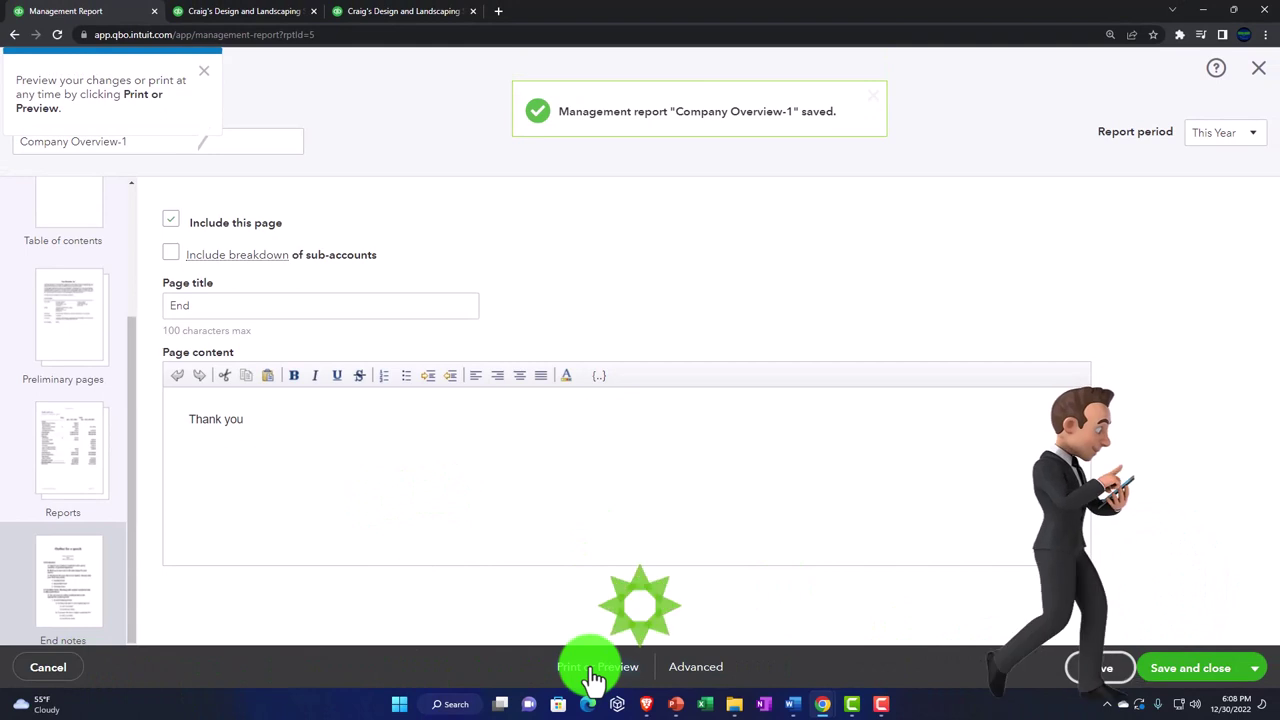
left_click(708, 678)
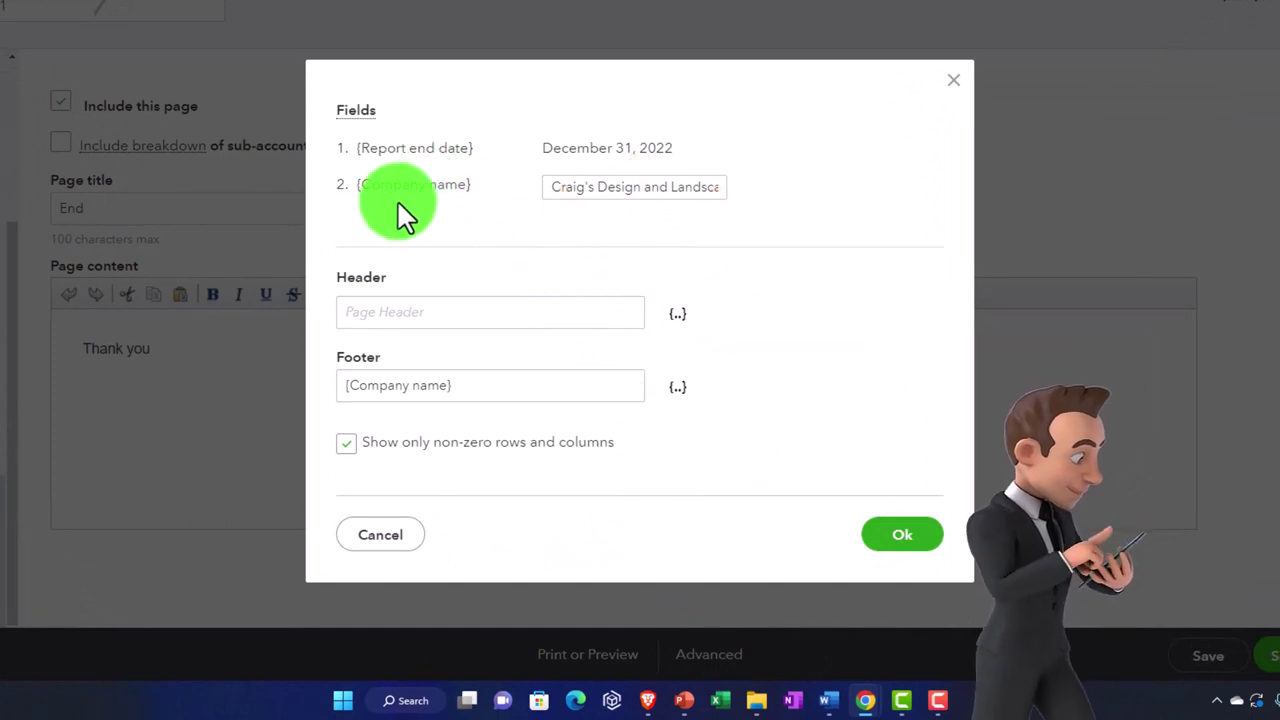
left_click(486, 318)
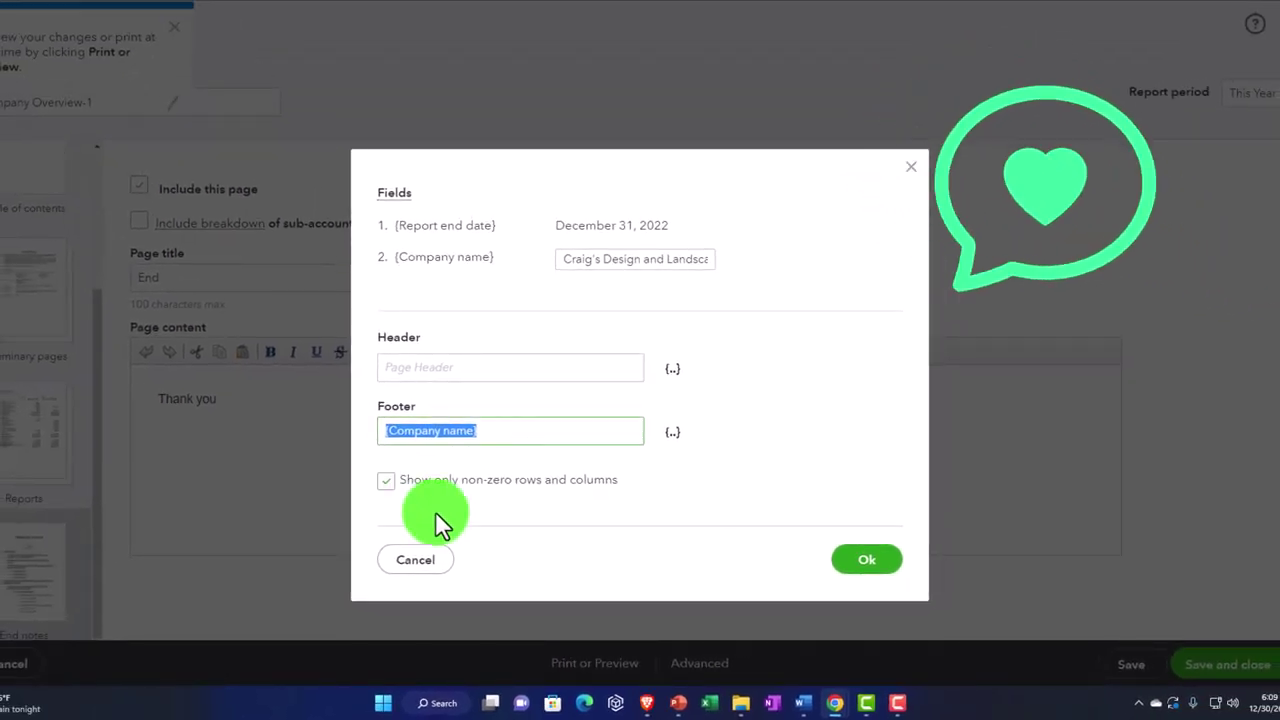
left_click(872, 564)
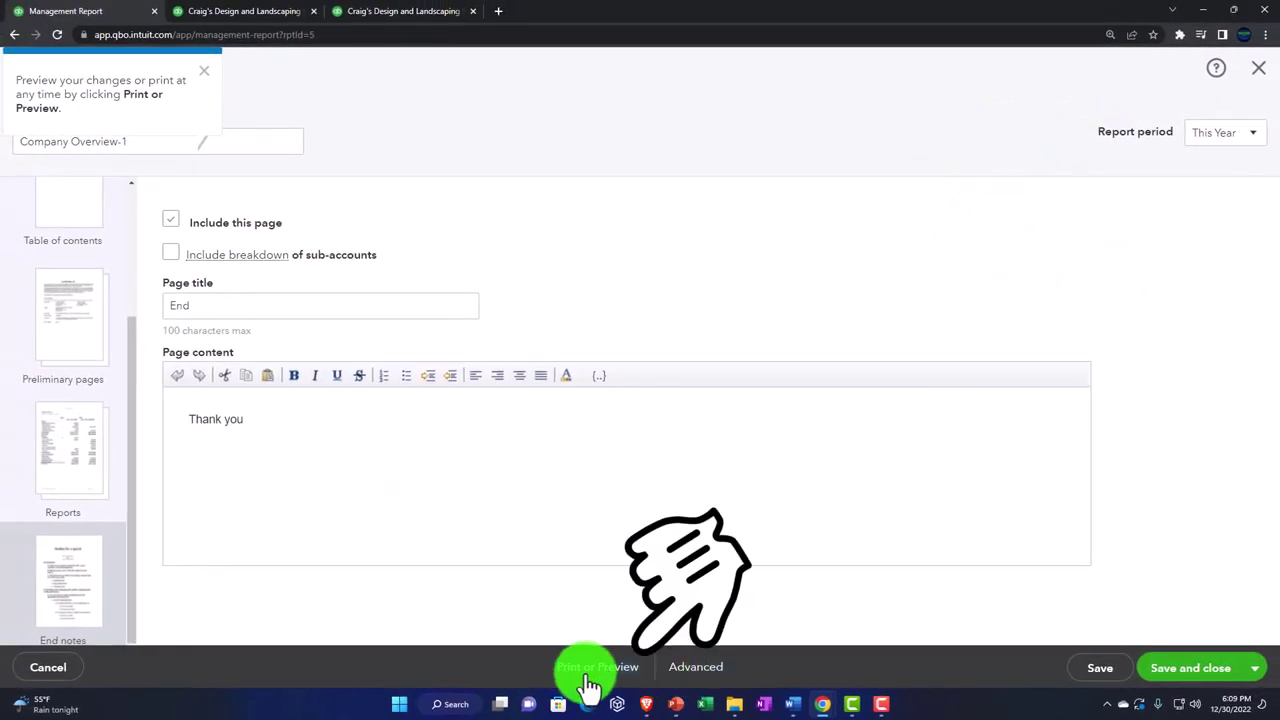
Preview the management report and examine the Month End Reports cover page and the table of contents.
left_click(589, 680)
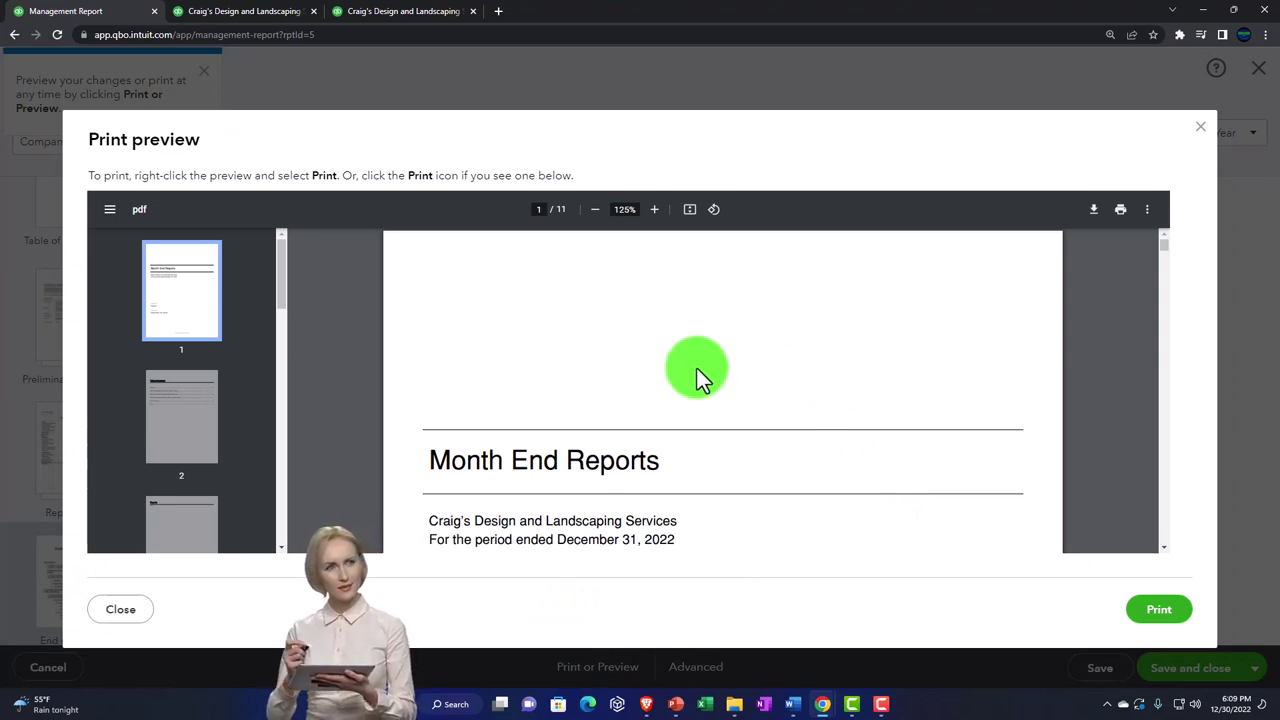
scroll(694, 370, "down", 1)
scroll(477, 430, "down", 1)
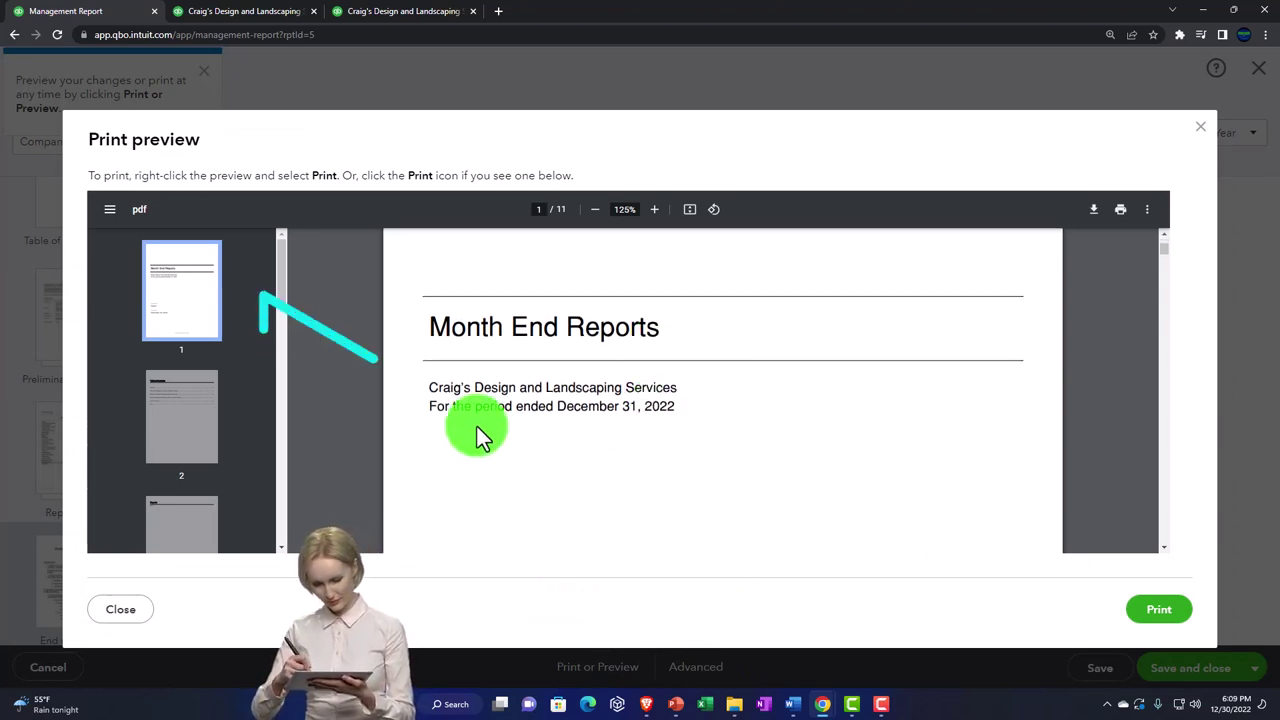
scroll(489, 418, "down", 2)
scroll(489, 418, "down", 2)
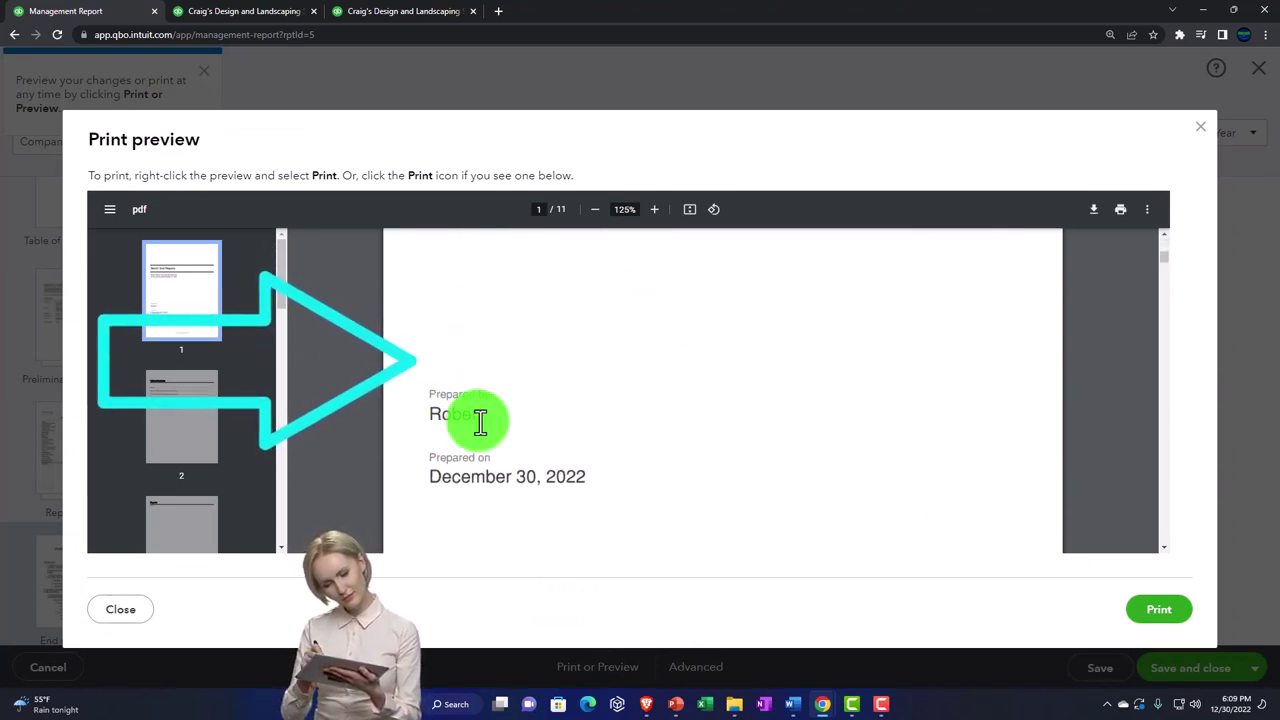
scroll(477, 429, "down", 4)
scroll(509, 445, "down", 3)
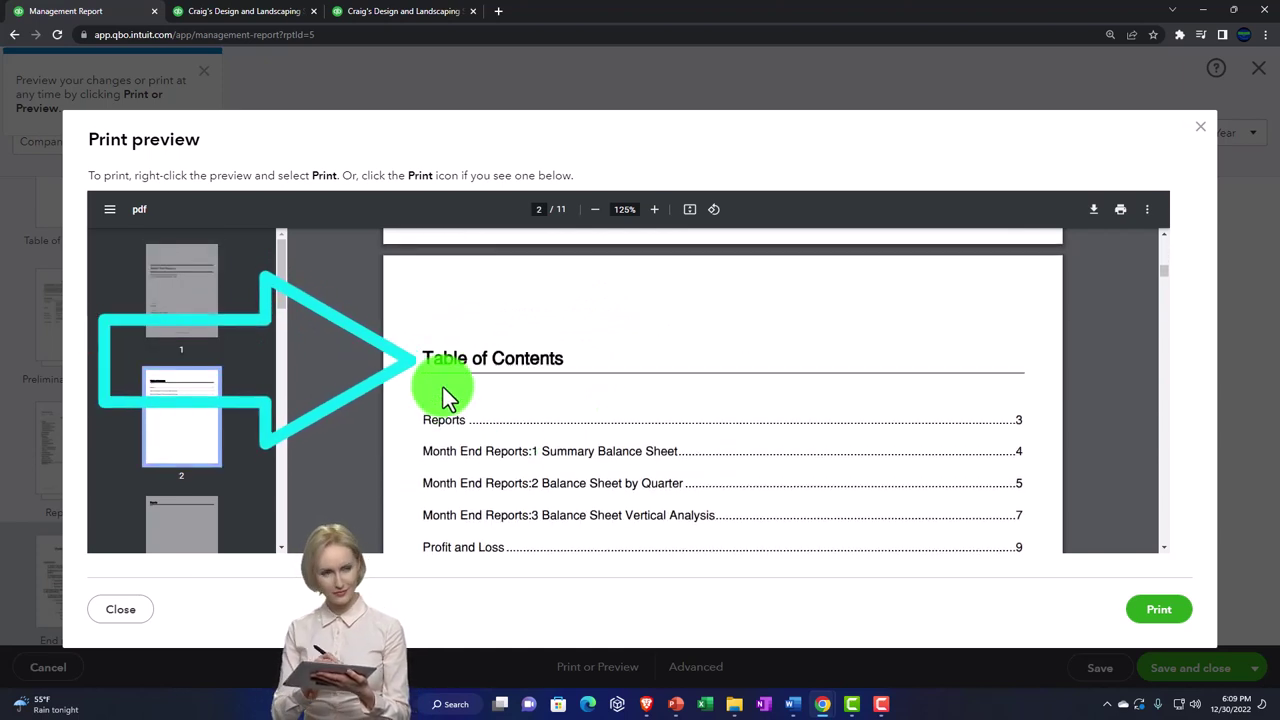
scroll(471, 394, "down", 1)
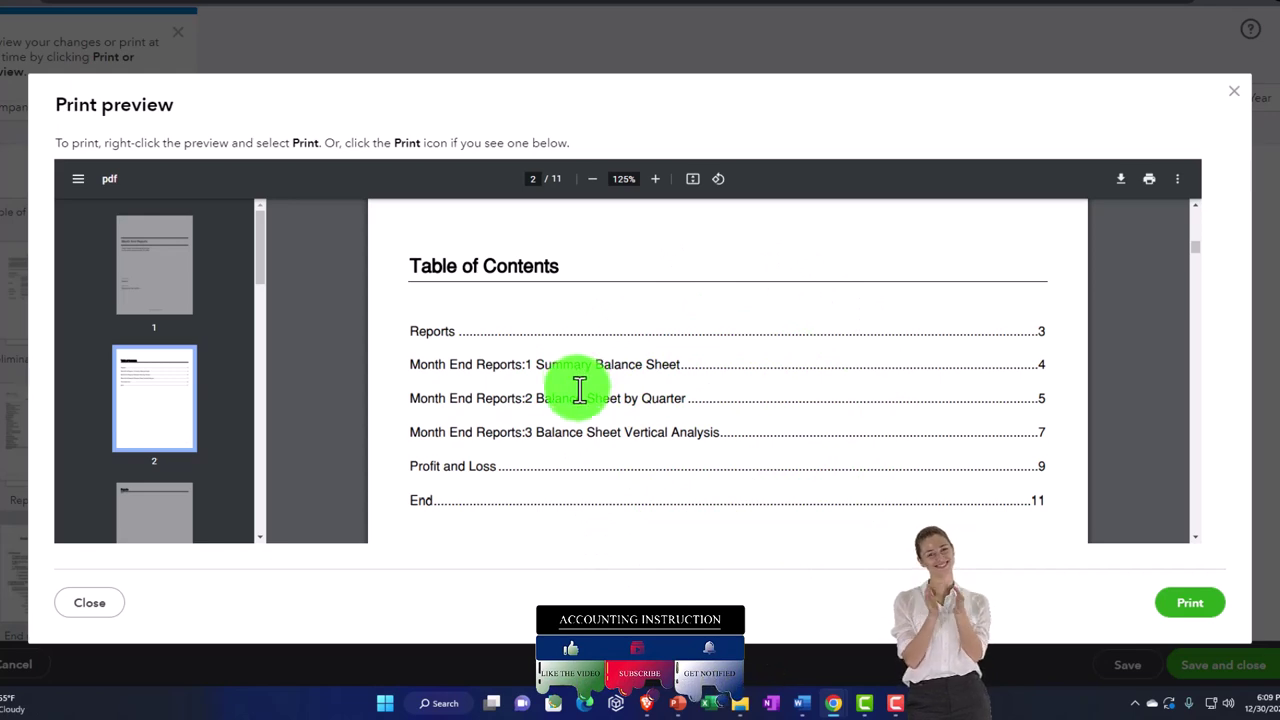
scroll(578, 376, "down", 1)
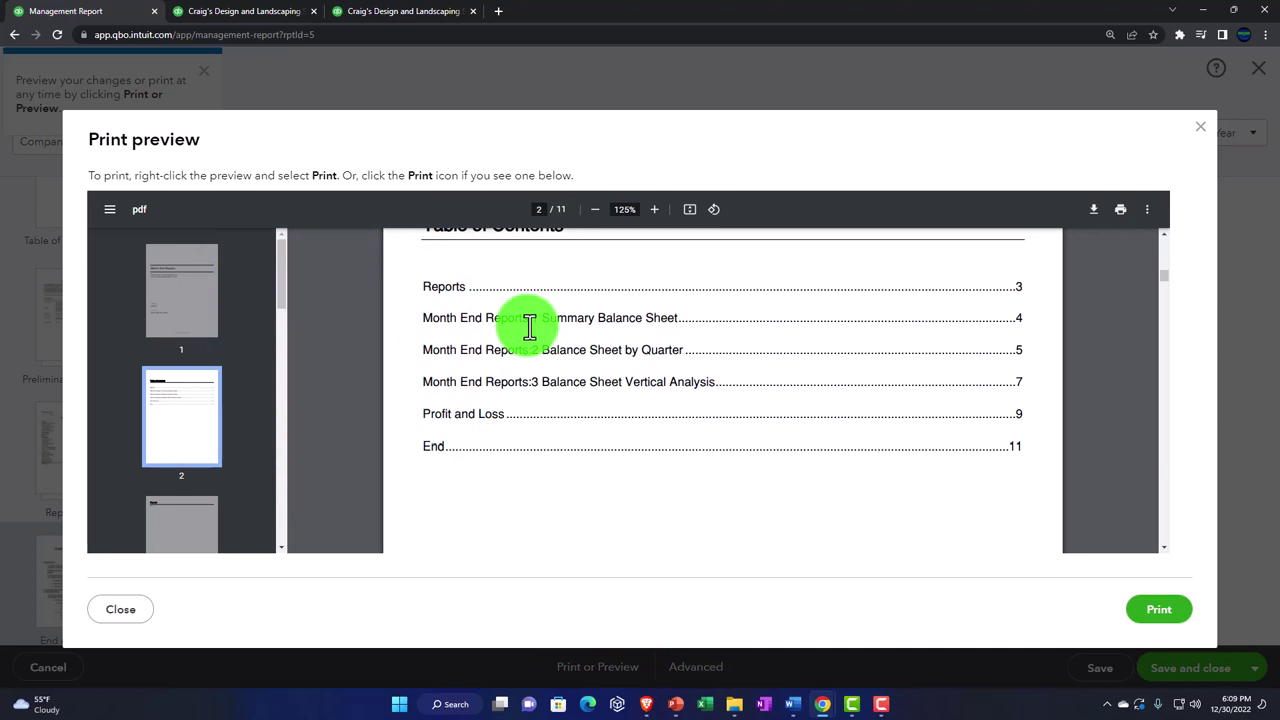
scroll(530, 325, "down", 1)
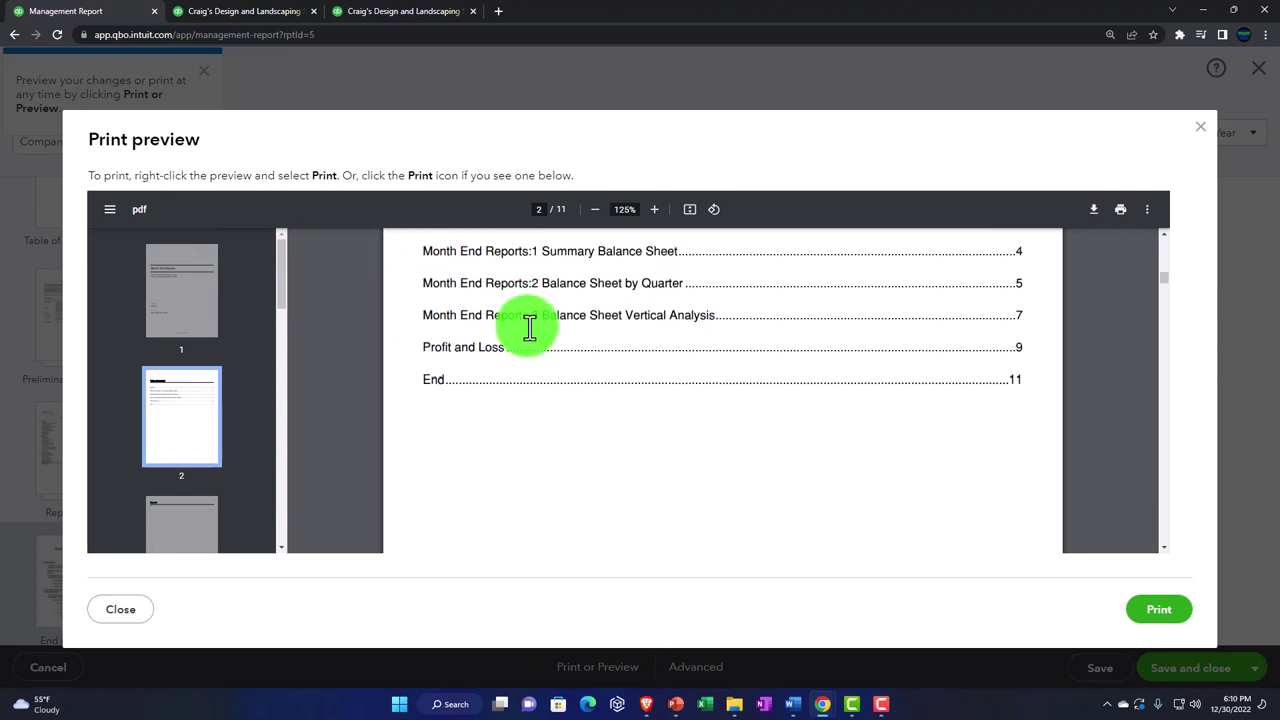
scroll(527, 329, "down", 1)
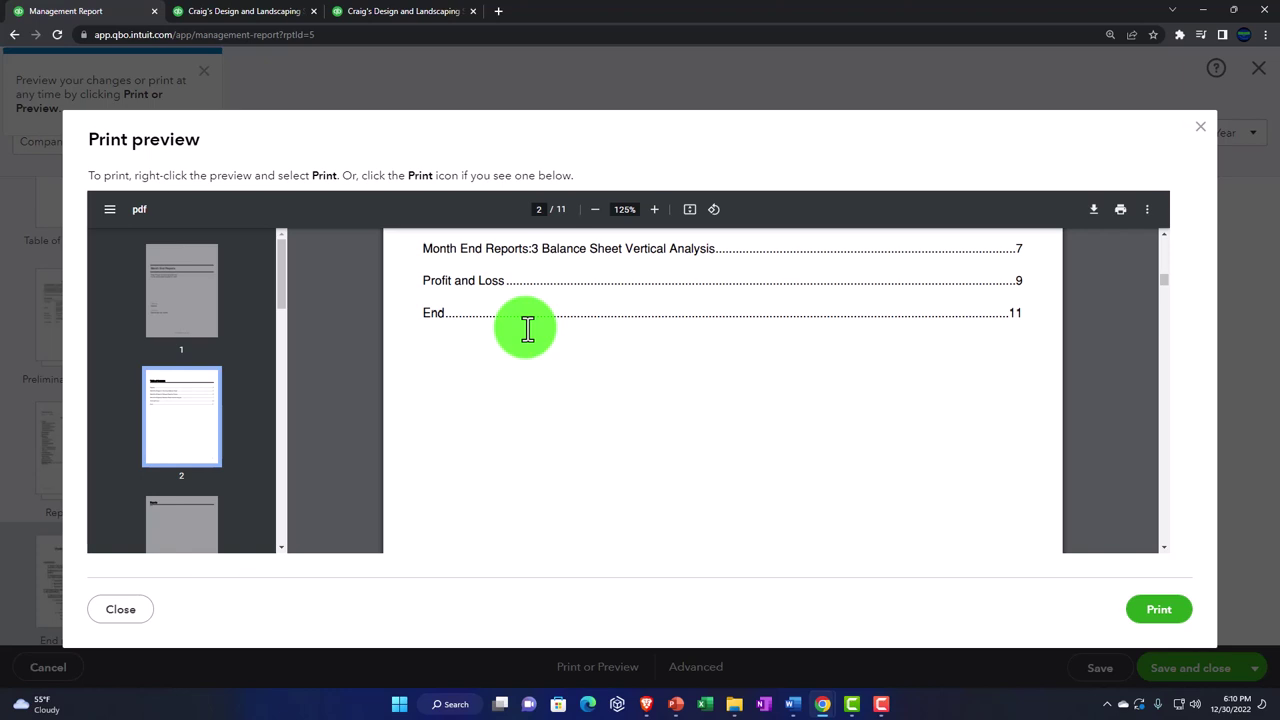
scroll(527, 329, "down", 2)
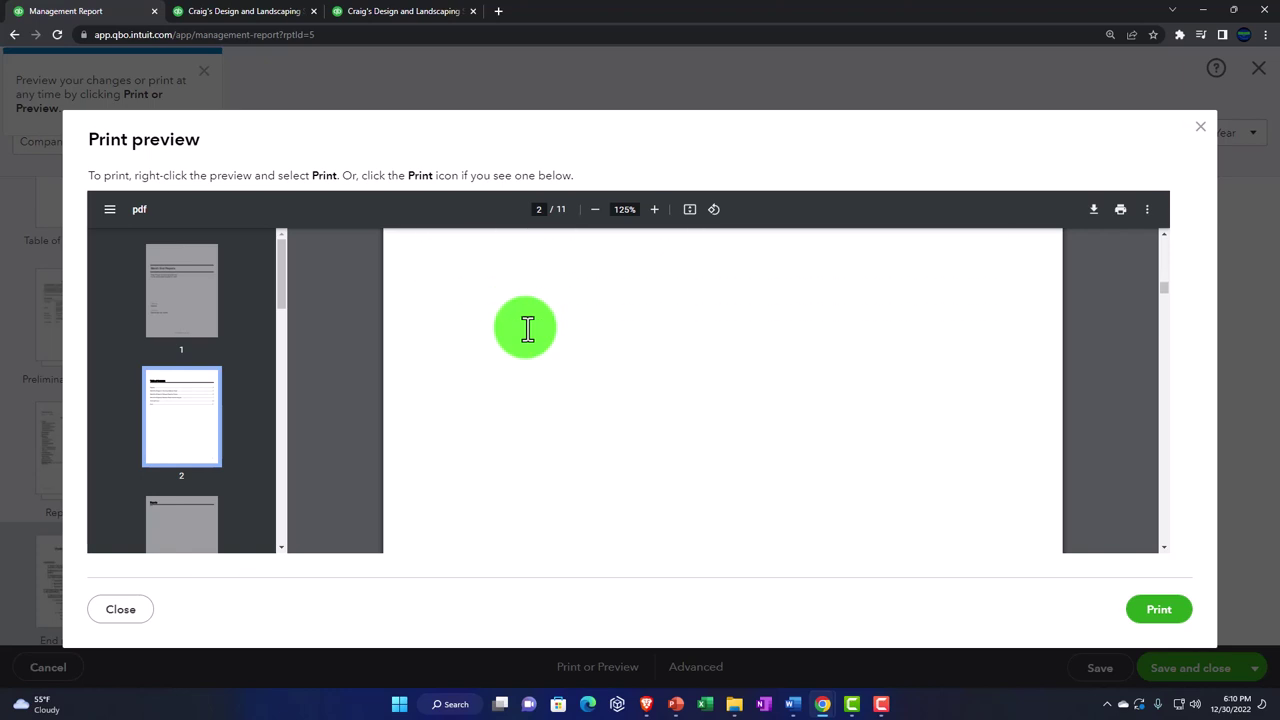
Examine the preview's Reports intro page, the Summary Balance Sheet and the Balance Sheet by Quarter, comparing the two statements' figures.
scroll(527, 329, "down", 3)
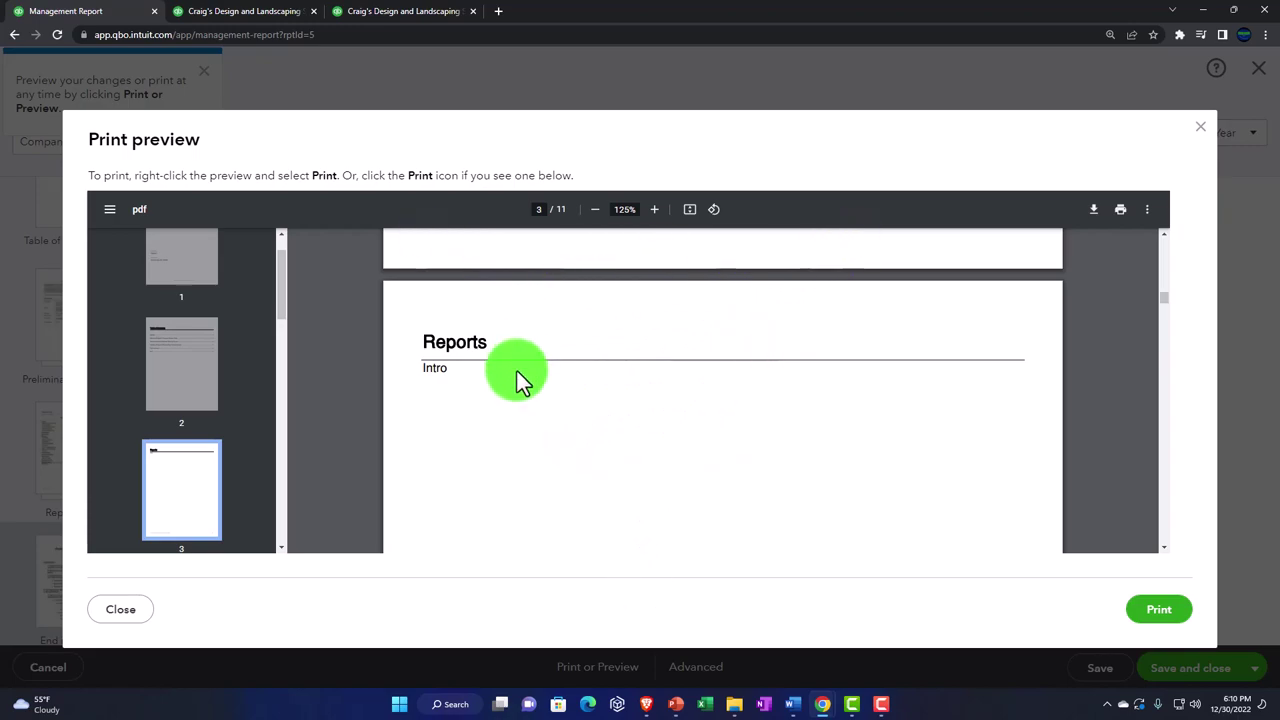
scroll(507, 371, "down", 1)
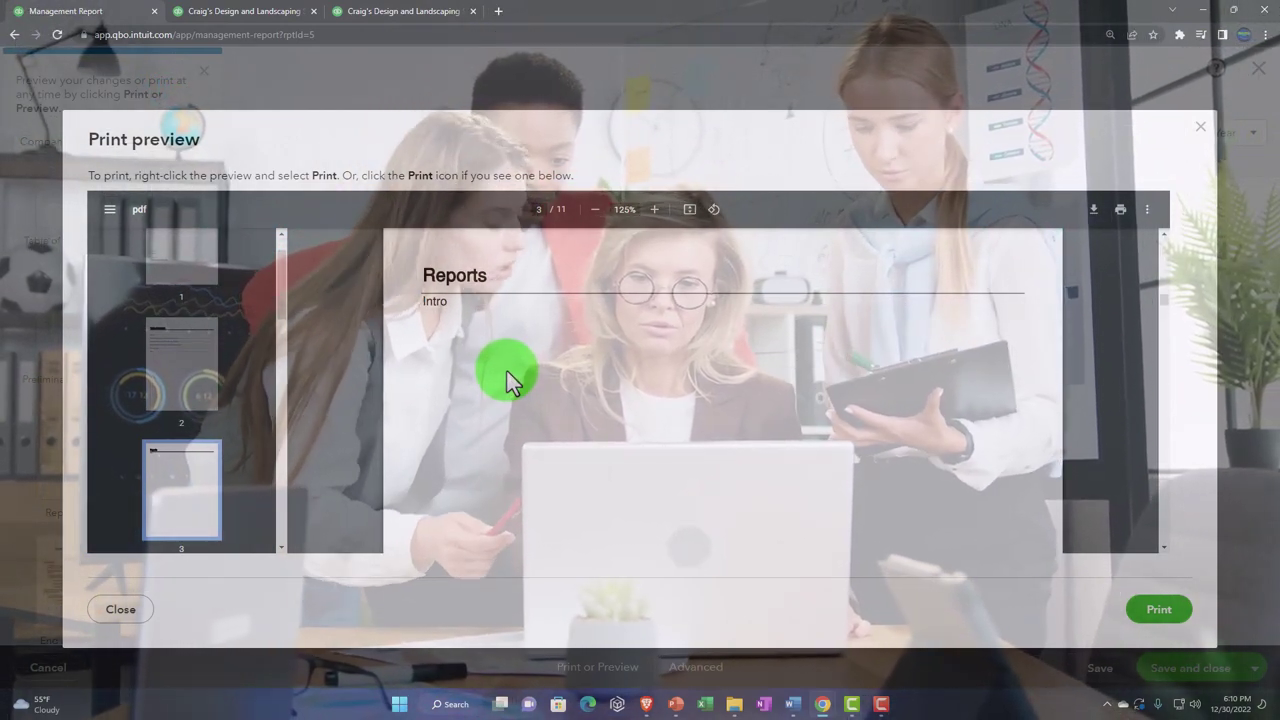
scroll(507, 371, "down", 1)
scroll(507, 371, "down", 6)
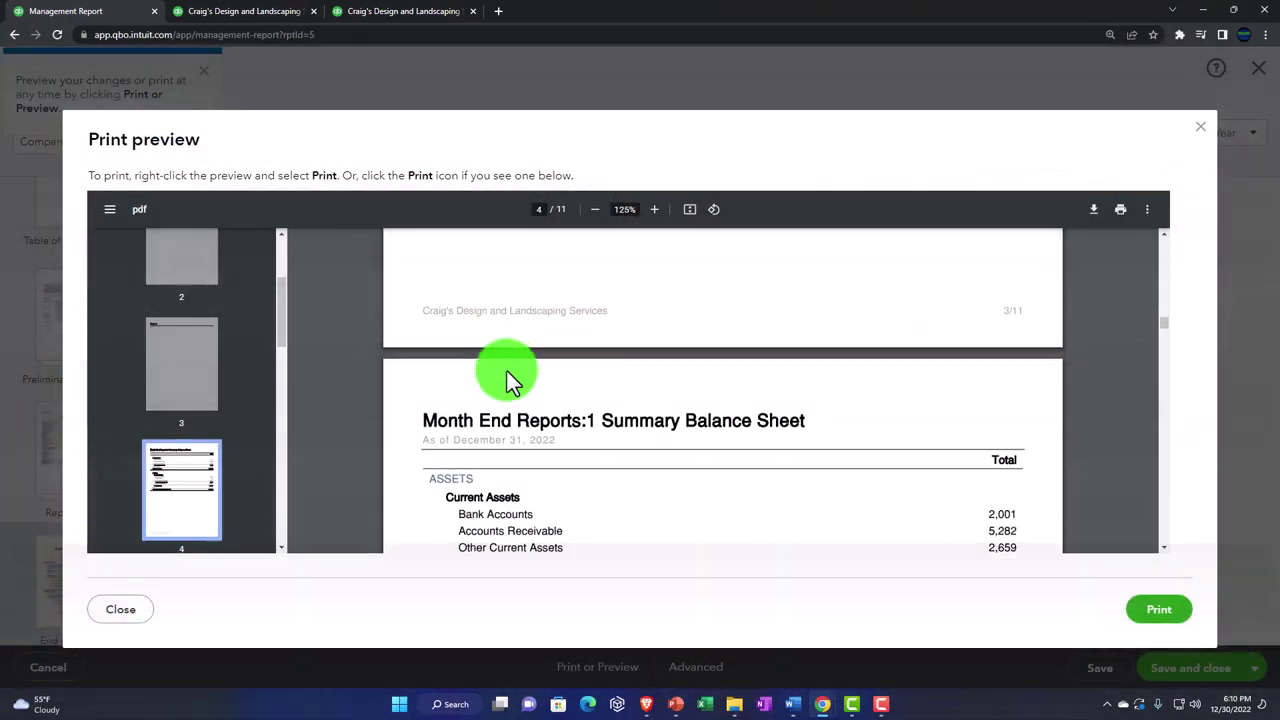
scroll(507, 371, "down", 1)
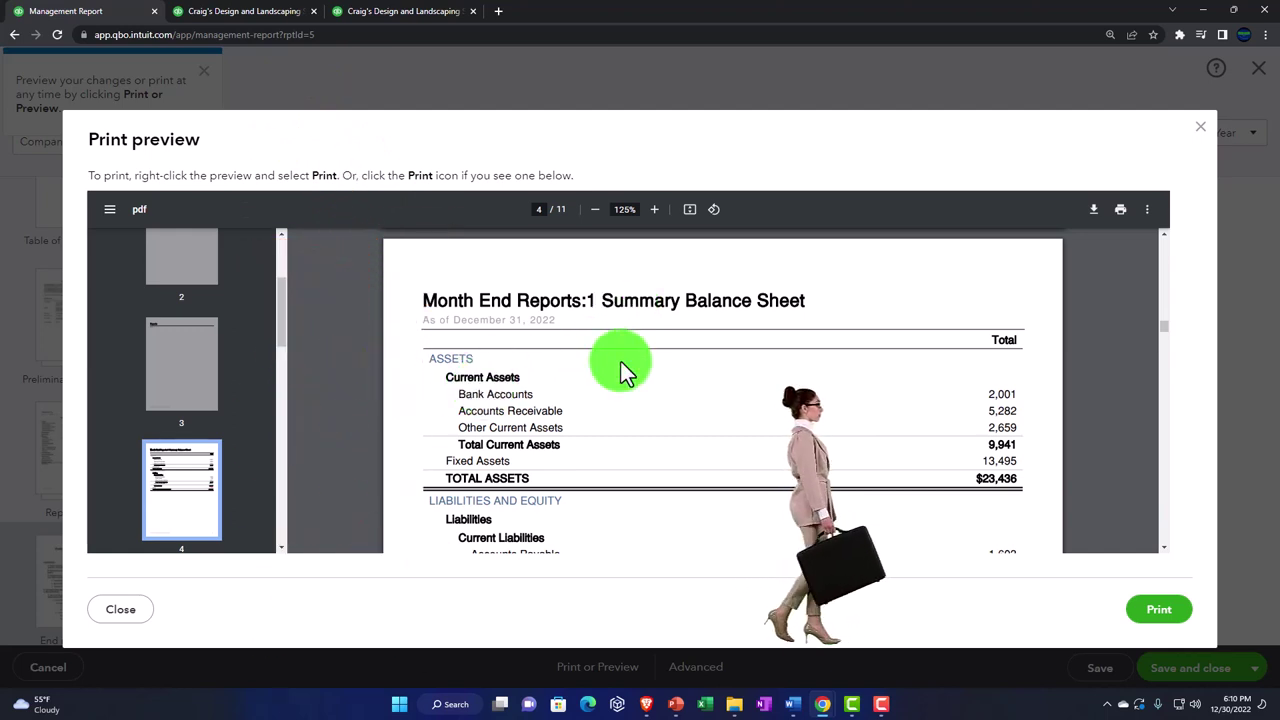
scroll(684, 323, "down", 8)
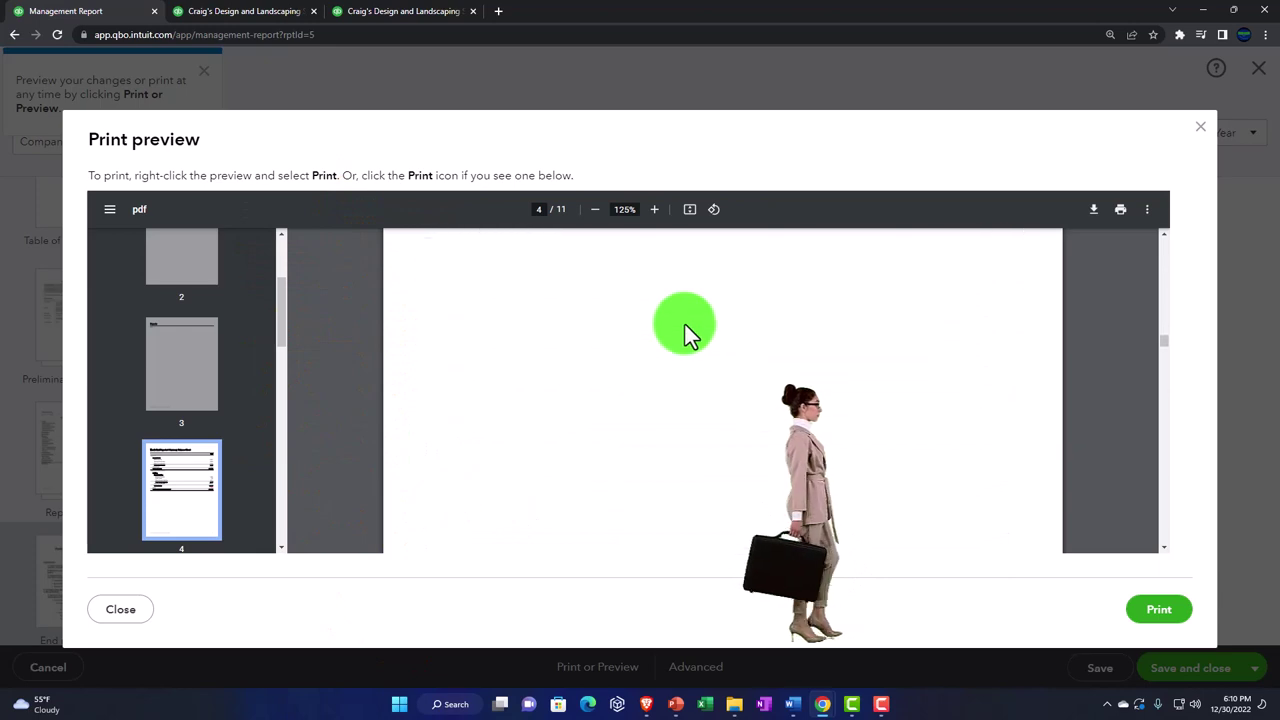
scroll(684, 323, "down", 2)
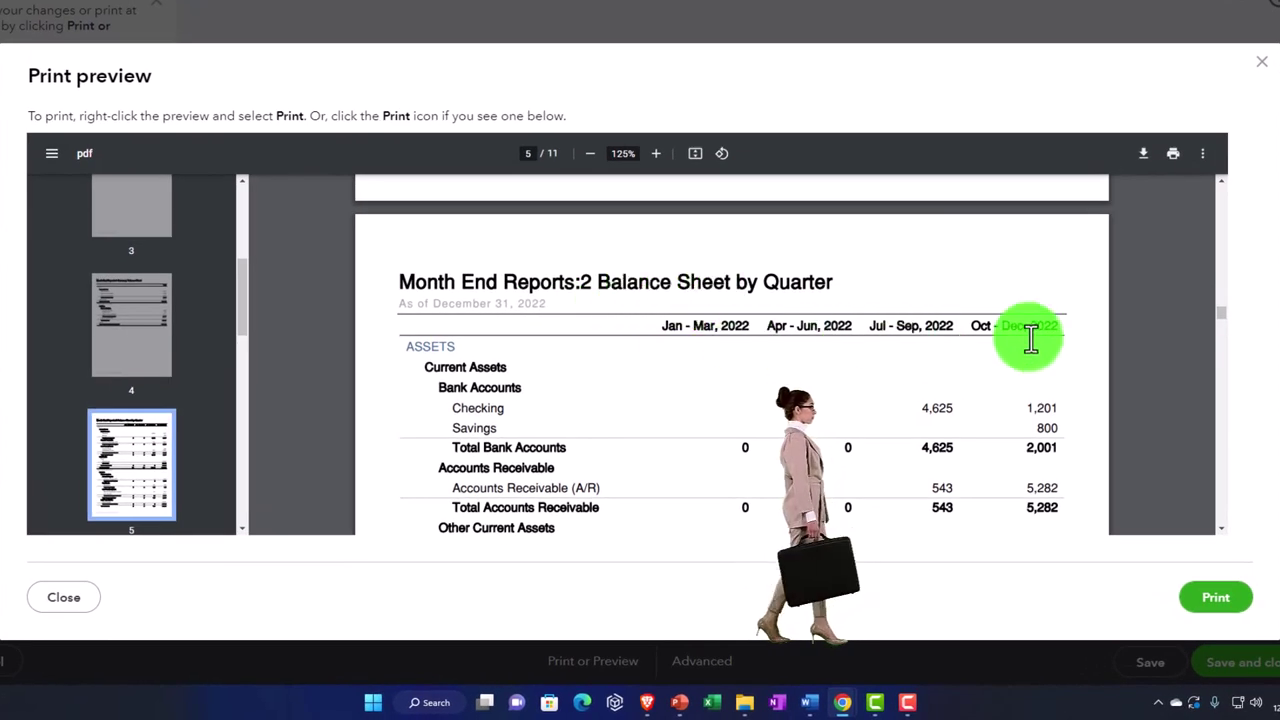
scroll(1030, 340, "up", 6)
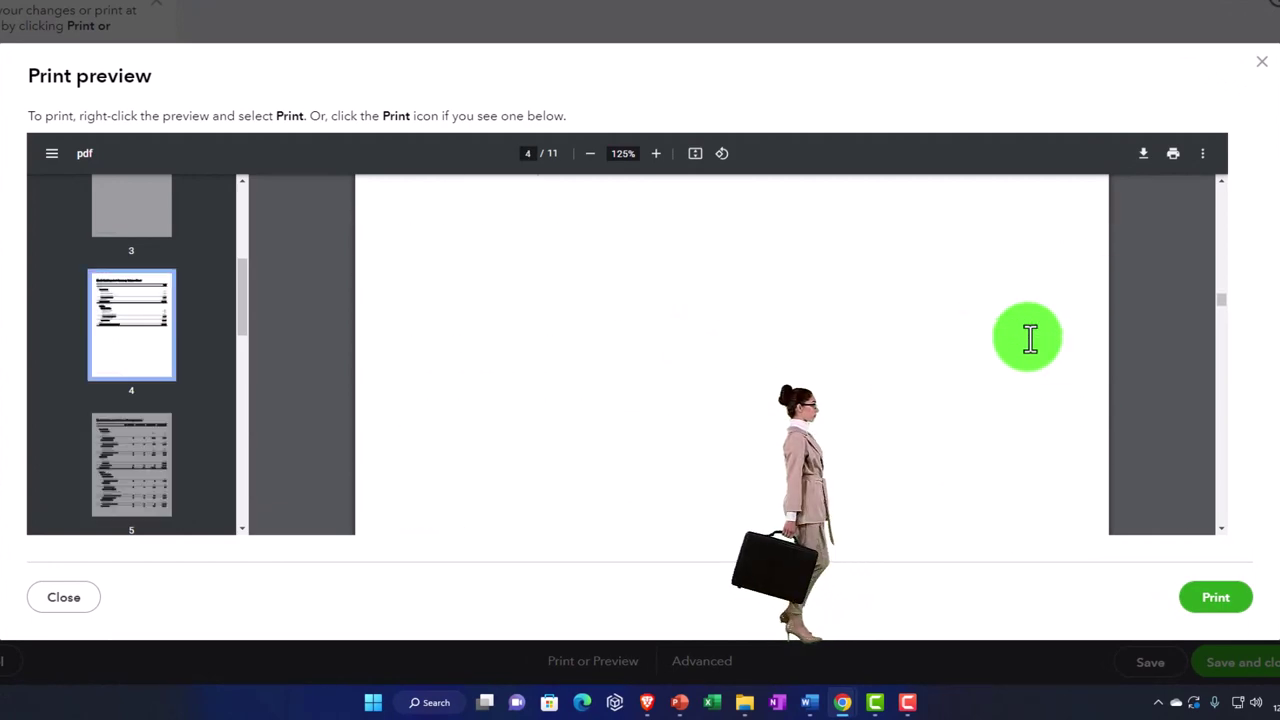
scroll(1030, 340, "up", 2)
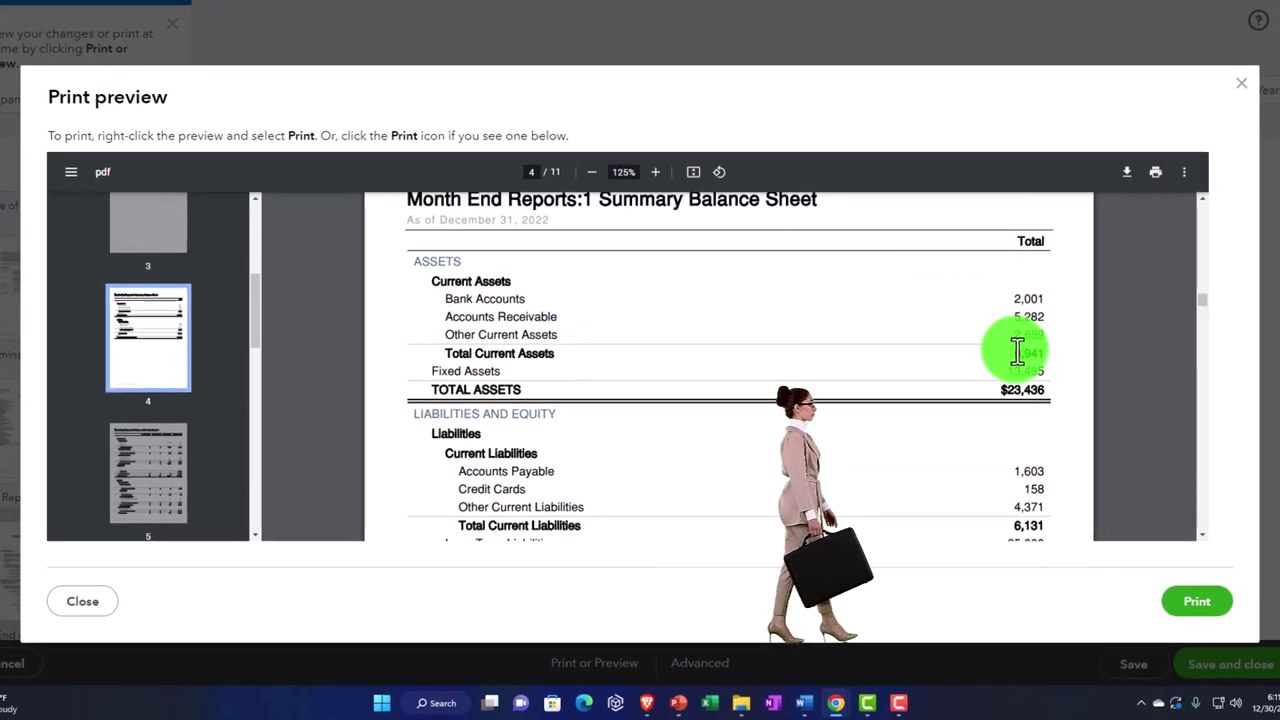
scroll(1013, 355, "down", 10)
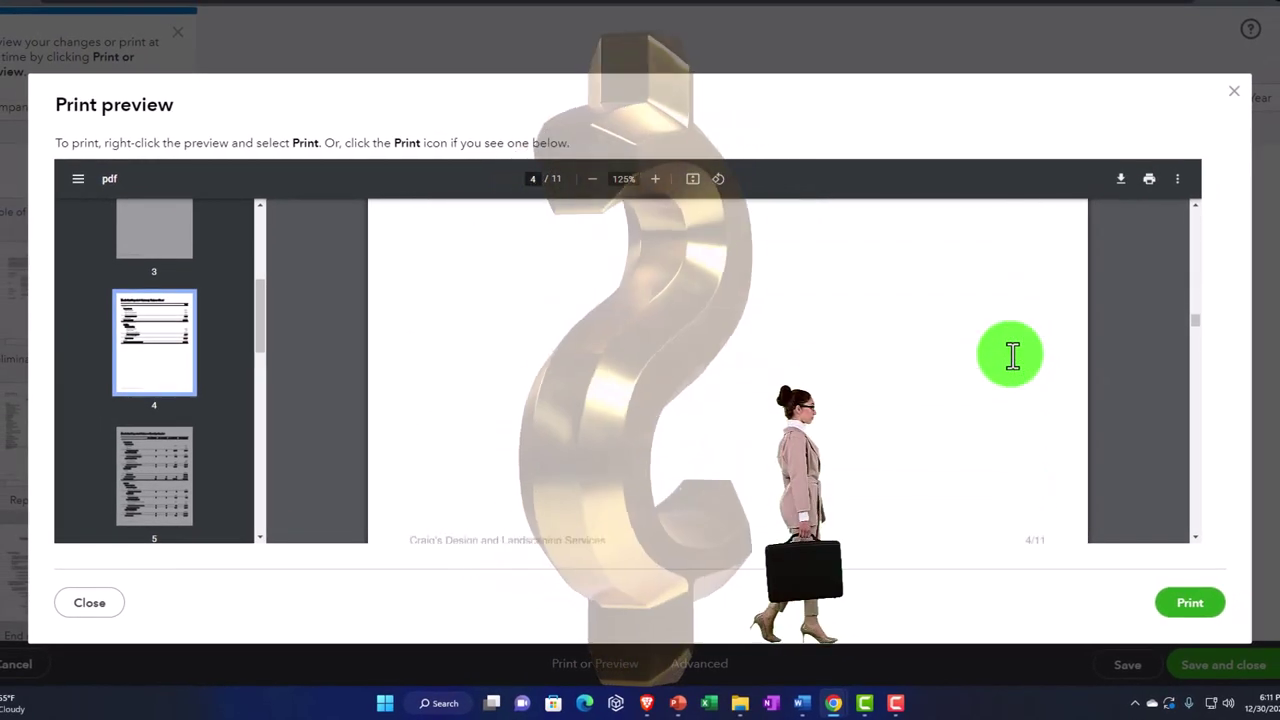
scroll(1013, 355, "down", 1)
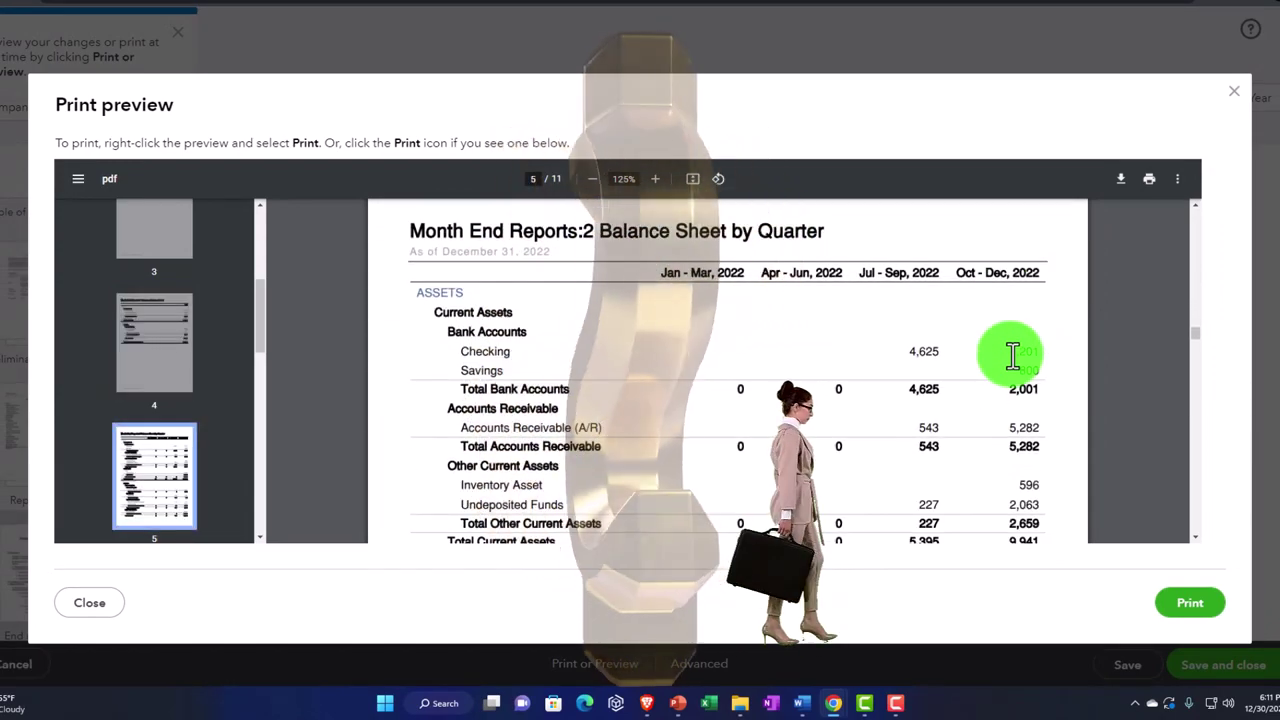
scroll(1013, 355, "down", 12)
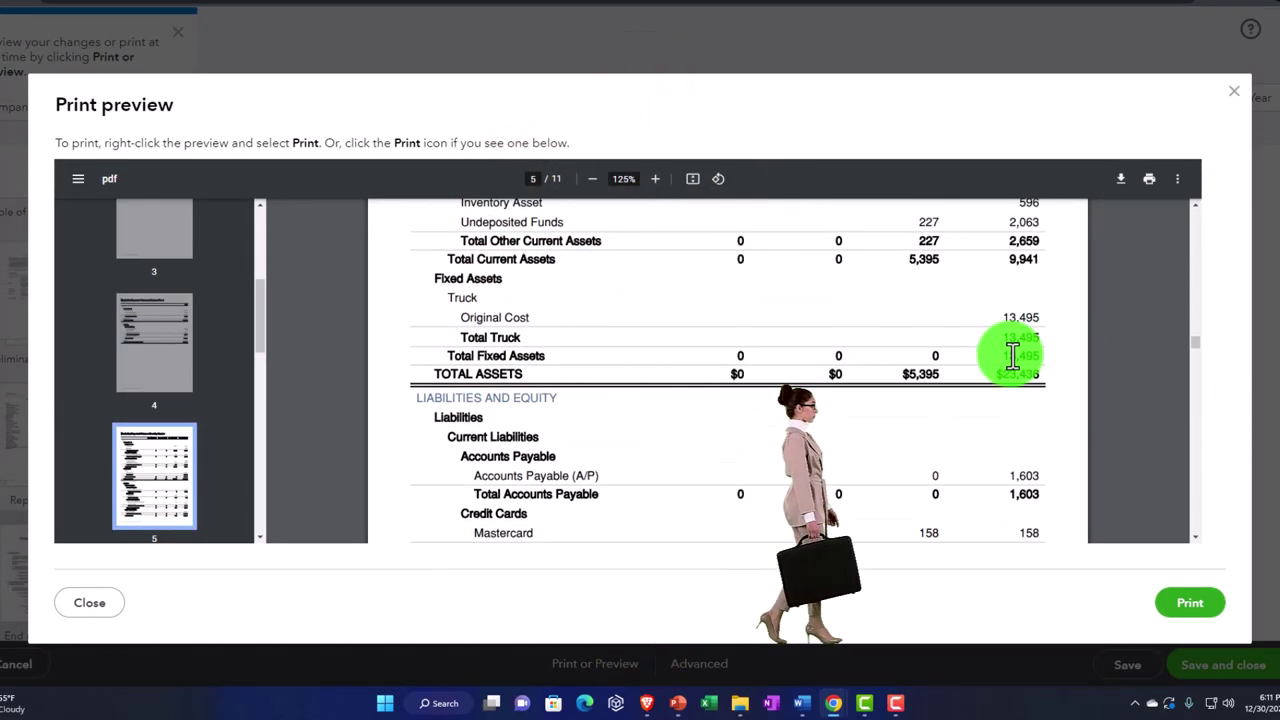
Review the Balance Sheet Vertical Analysis and the remaining pages through the End page, and close the print preview.
scroll(917, 380, "down", 10)
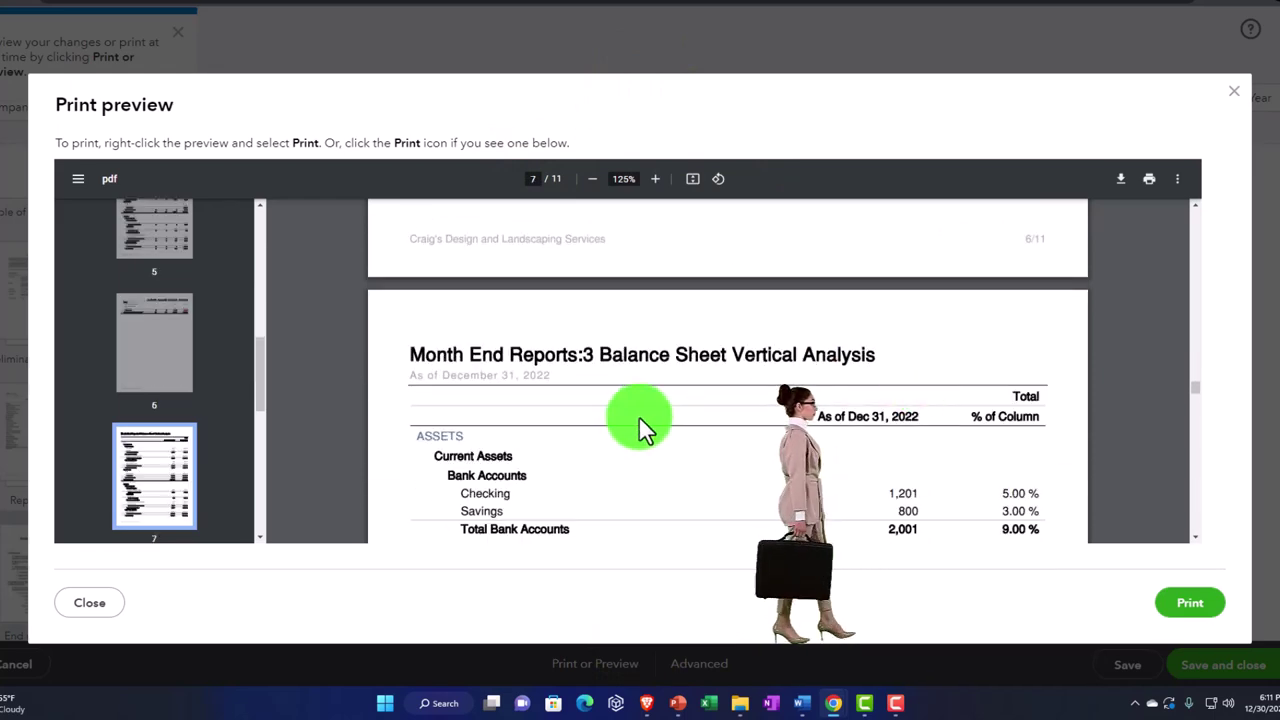
scroll(638, 418, "down", 5)
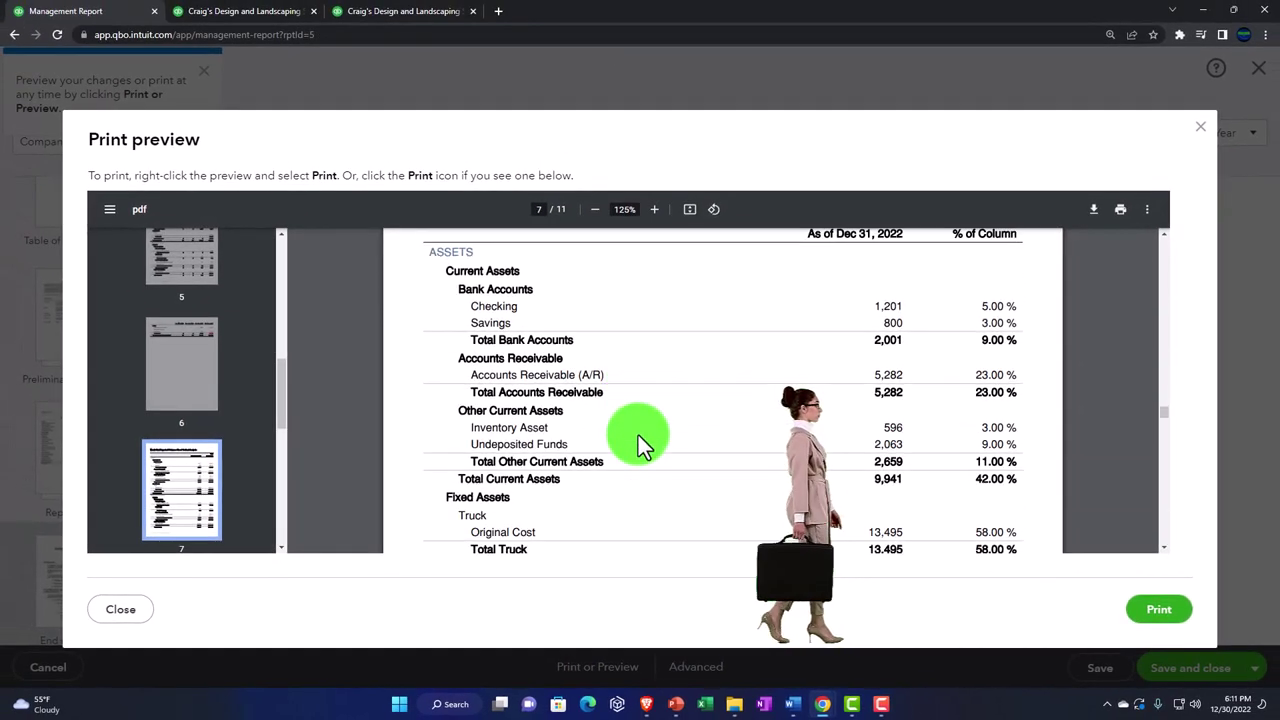
scroll(638, 437, "down", 10)
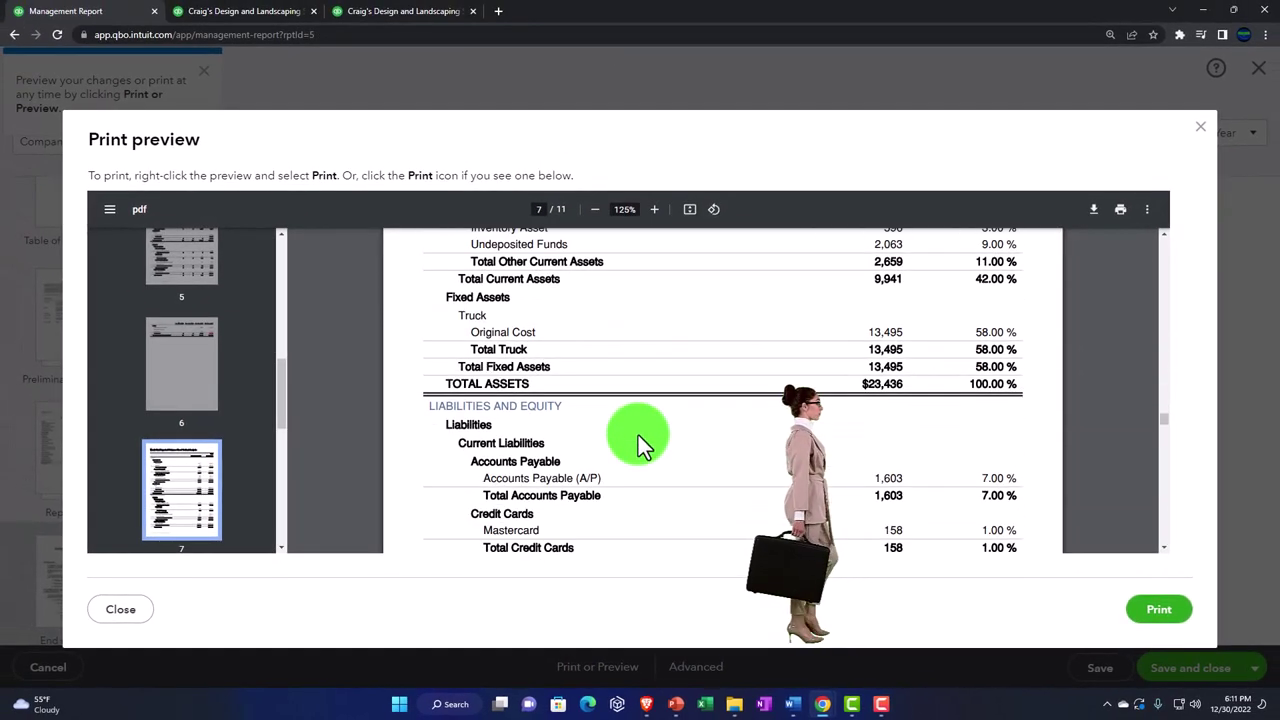
scroll(638, 443, "down", 10)
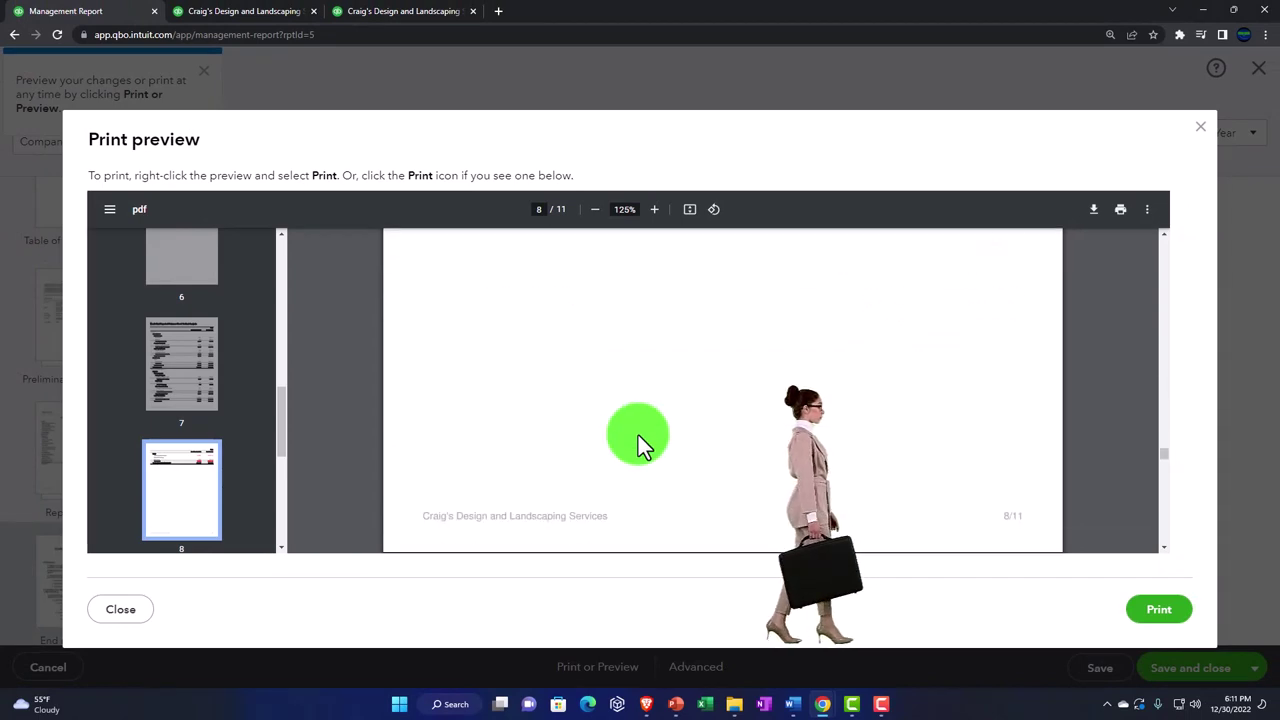
scroll(638, 443, "down", 15)
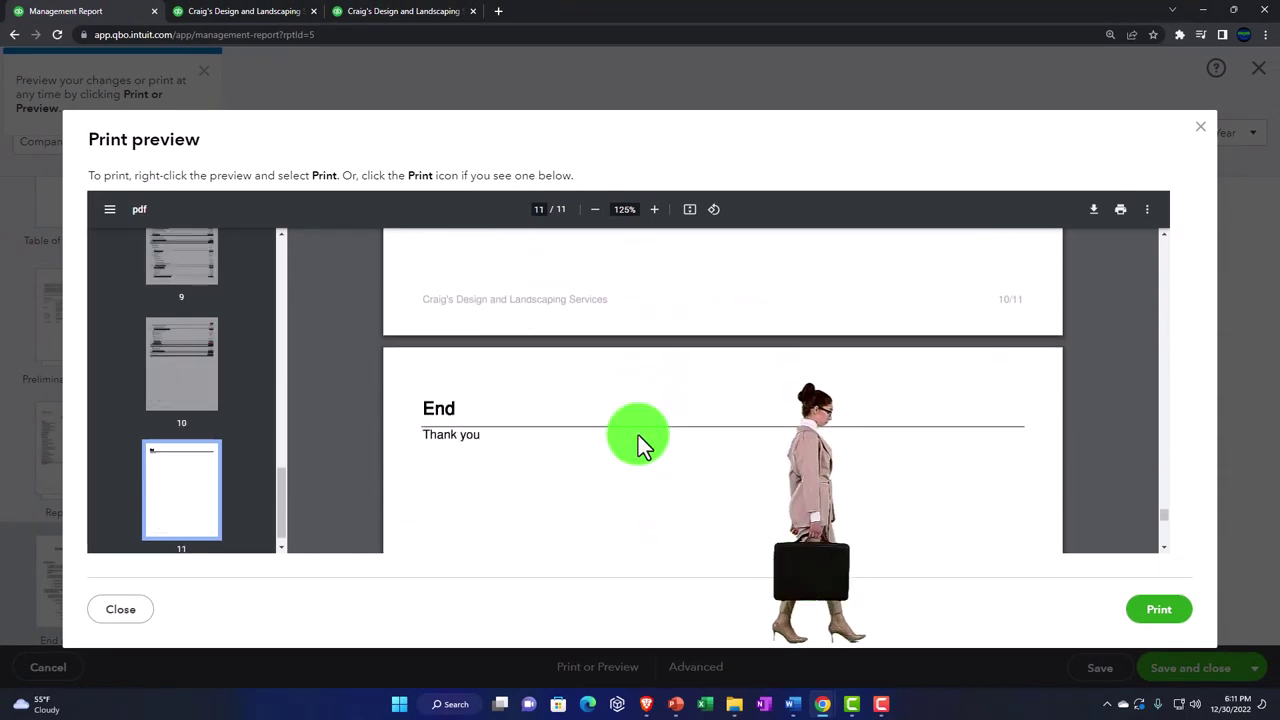
scroll(638, 435, "down", 2)
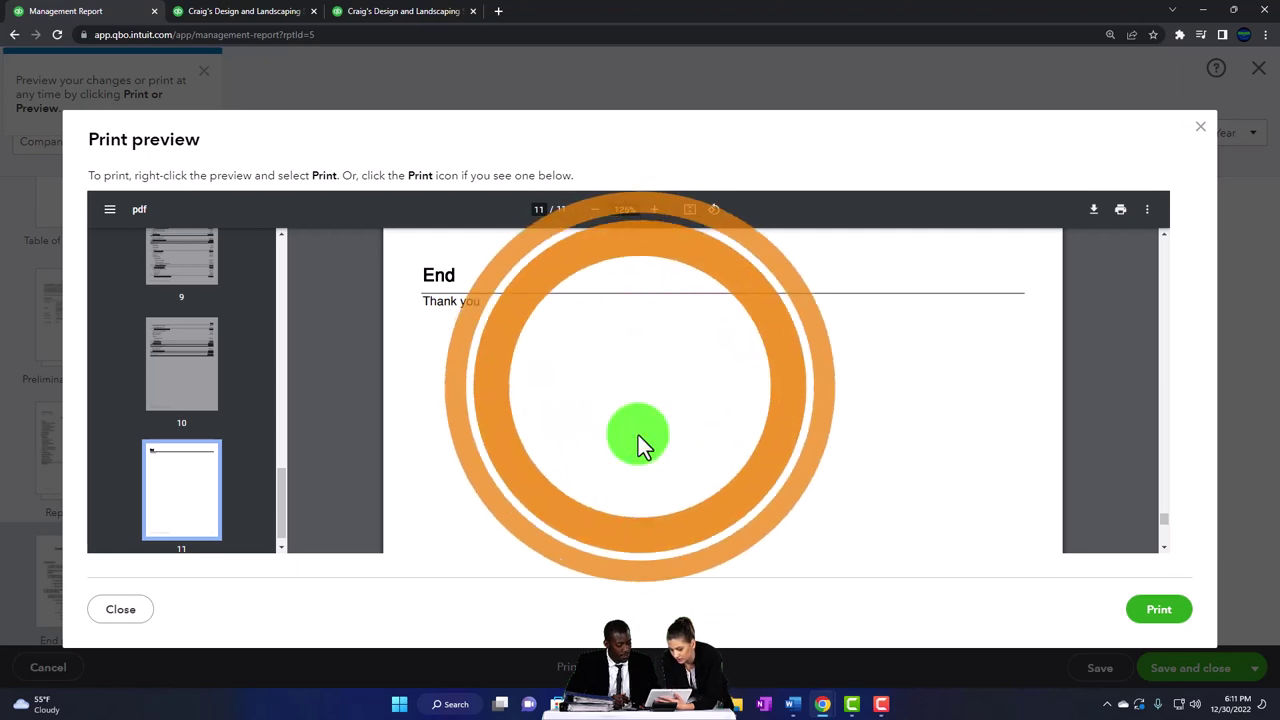
left_click(1203, 140)
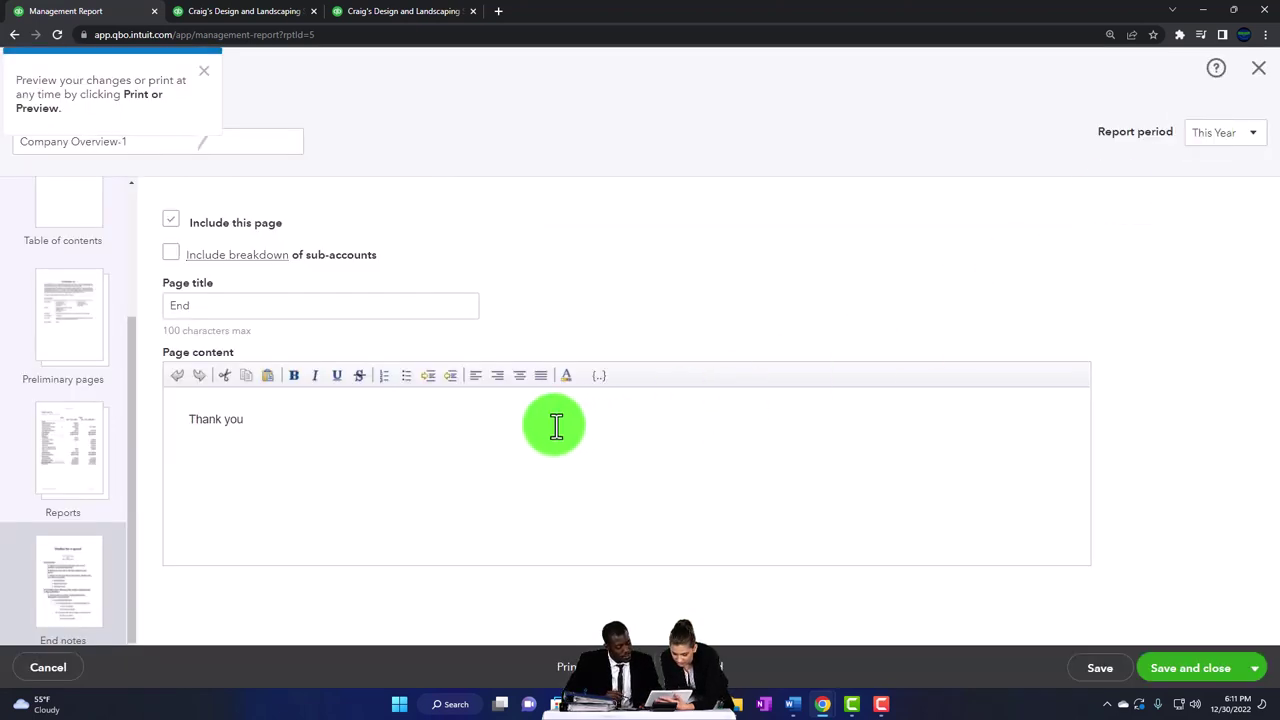
Retitle the third report in the management report's Reports section as Balance Sheet Vertical Analysis, dropping the Month End Reports:3 prefix.
left_click(95, 438)
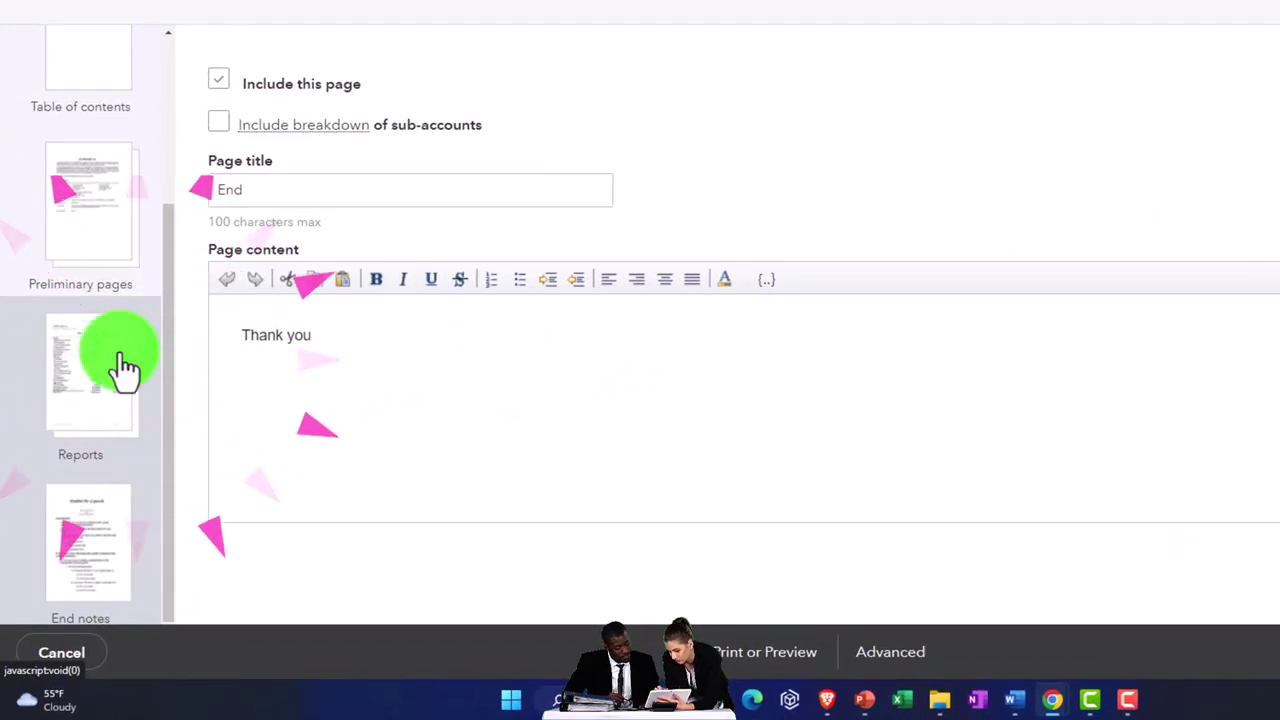
scroll(120, 365, "up", 3)
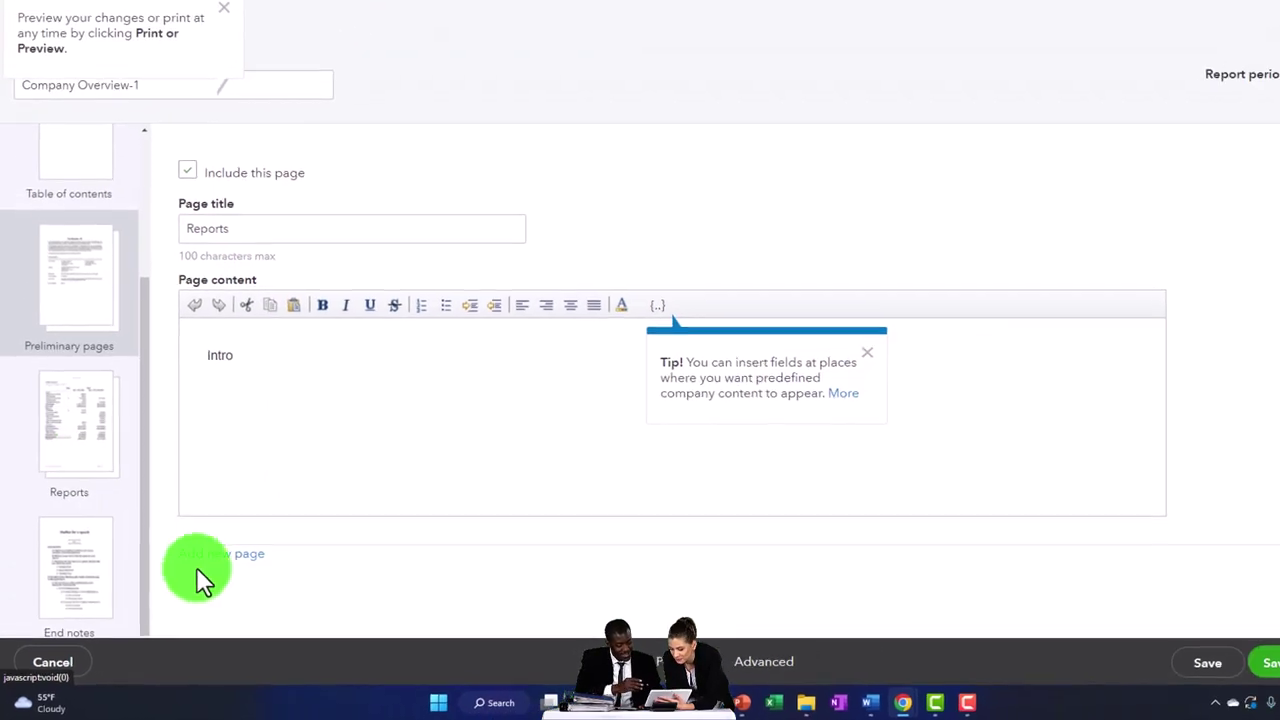
left_click(90, 445)
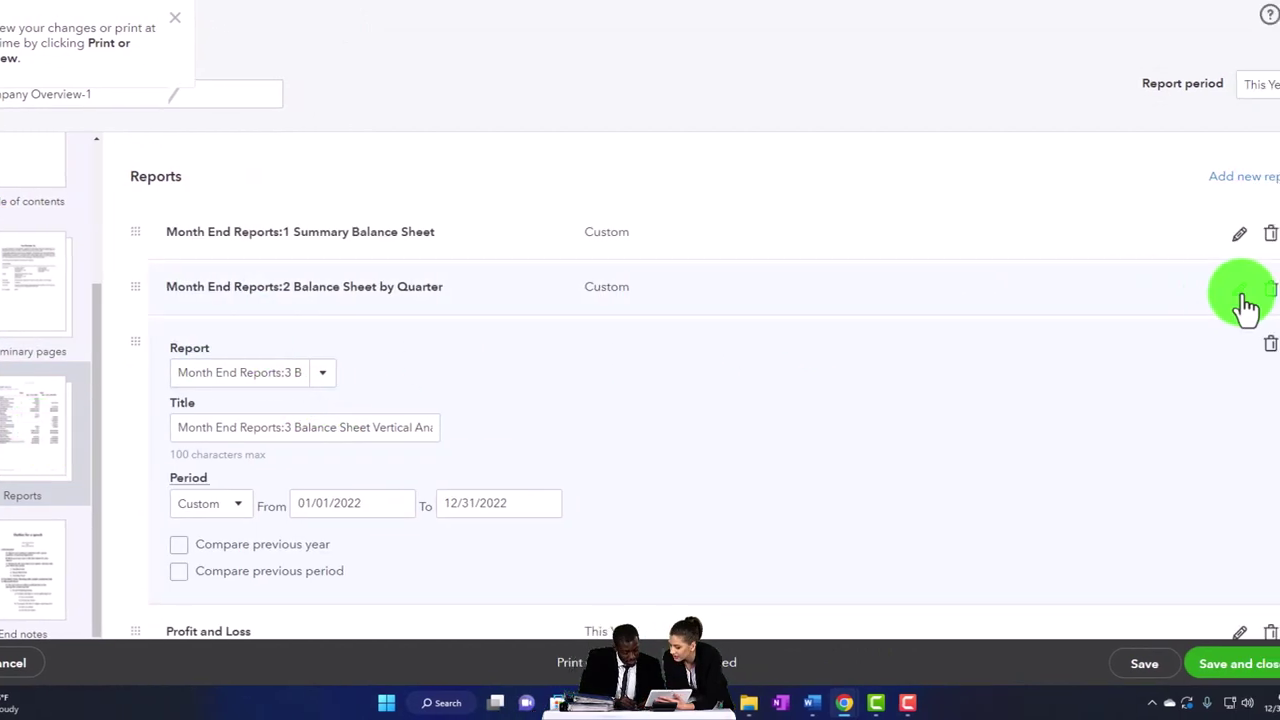
triple_click(240, 427)
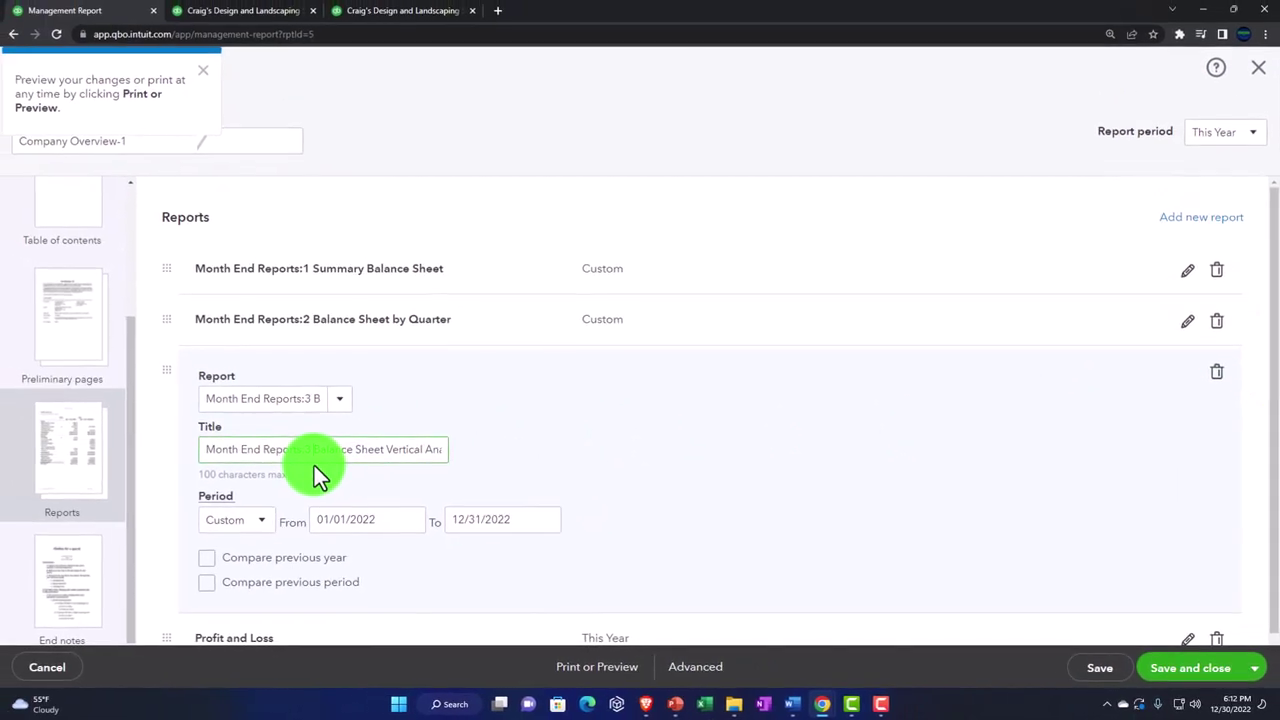
left_click(312, 462)
key("BackSpace")
key("BackSpace")
key("BackSpace")
key("BackSpace")
key("BackSpace")
key("BackSpace")
key("BackSpace")
key("BackSpace")
key("BackSpace")
key("BackSpace")
key("BackSpace")
key("BackSpace")
key("BackSpace")
key("BackSpace")
key("BackSpace")
key("BackSpace")
key("BackSpace")
key("BackSpace")
key("BackSpace")
key("BackSpace")
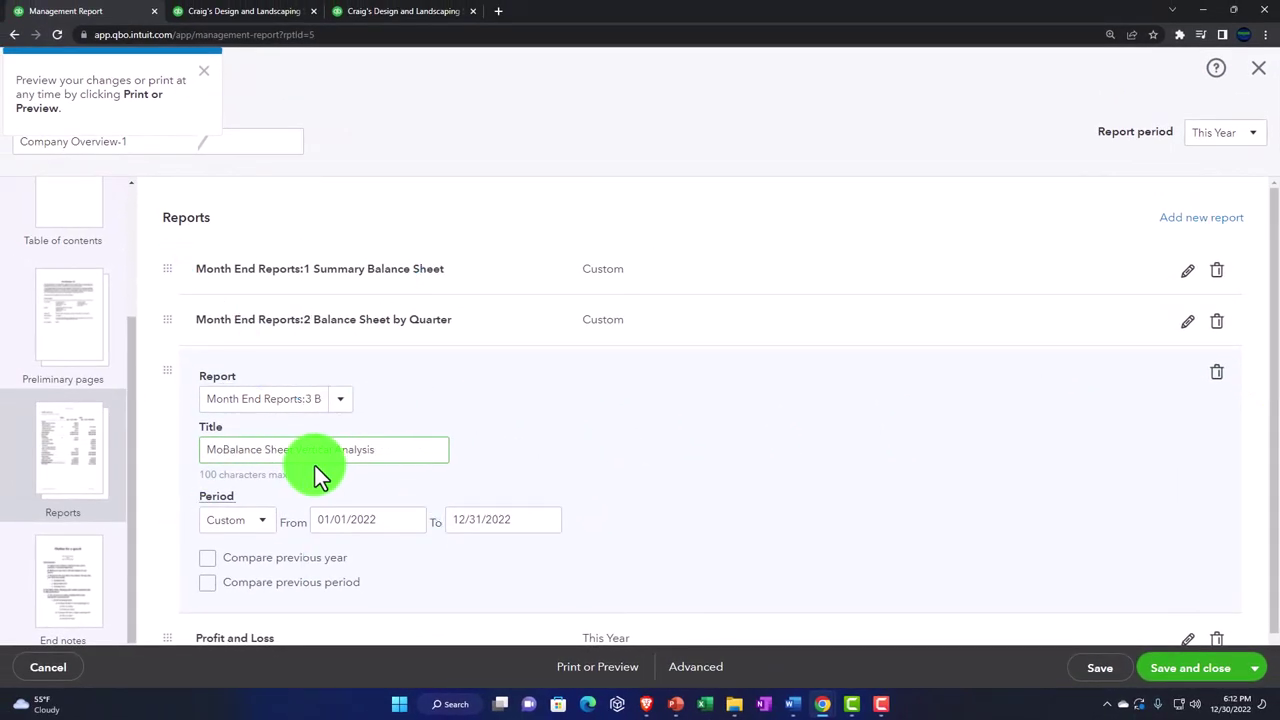
Retitle the second report as Balance Sheet by Quarter, dropping the Month End Reports:2 prefix.
left_click(1189, 321)
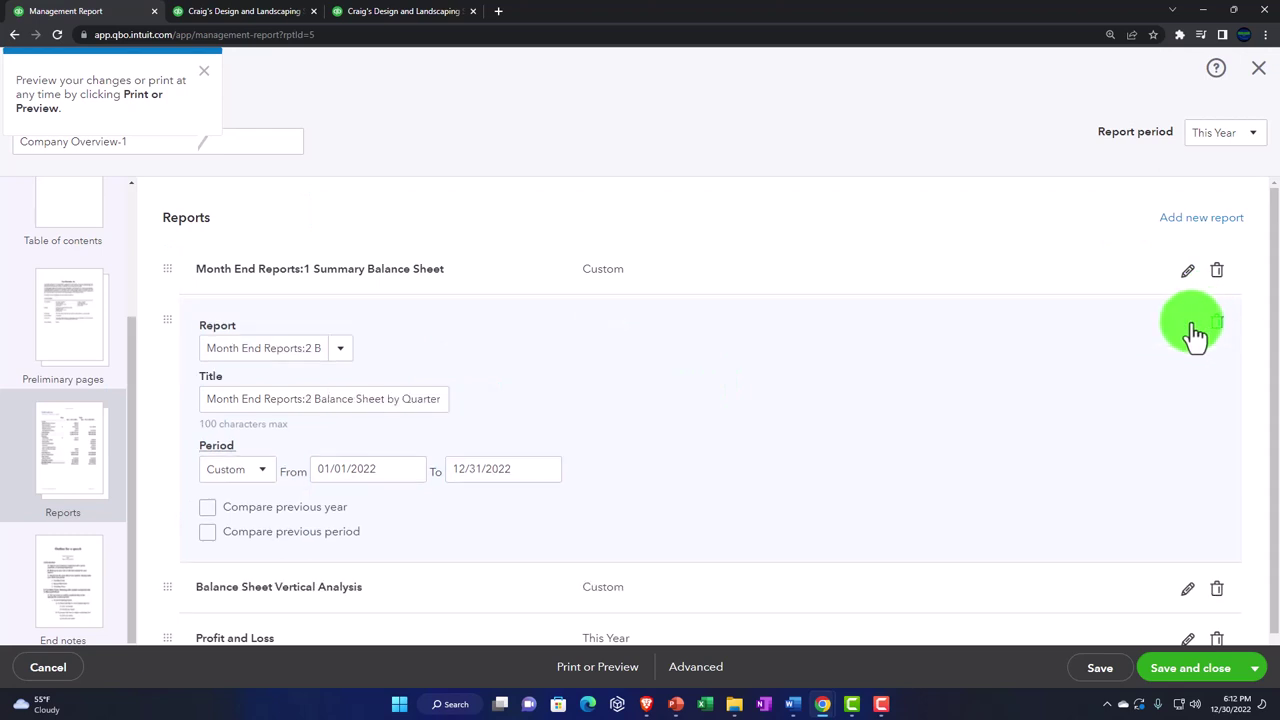
left_click(319, 397)
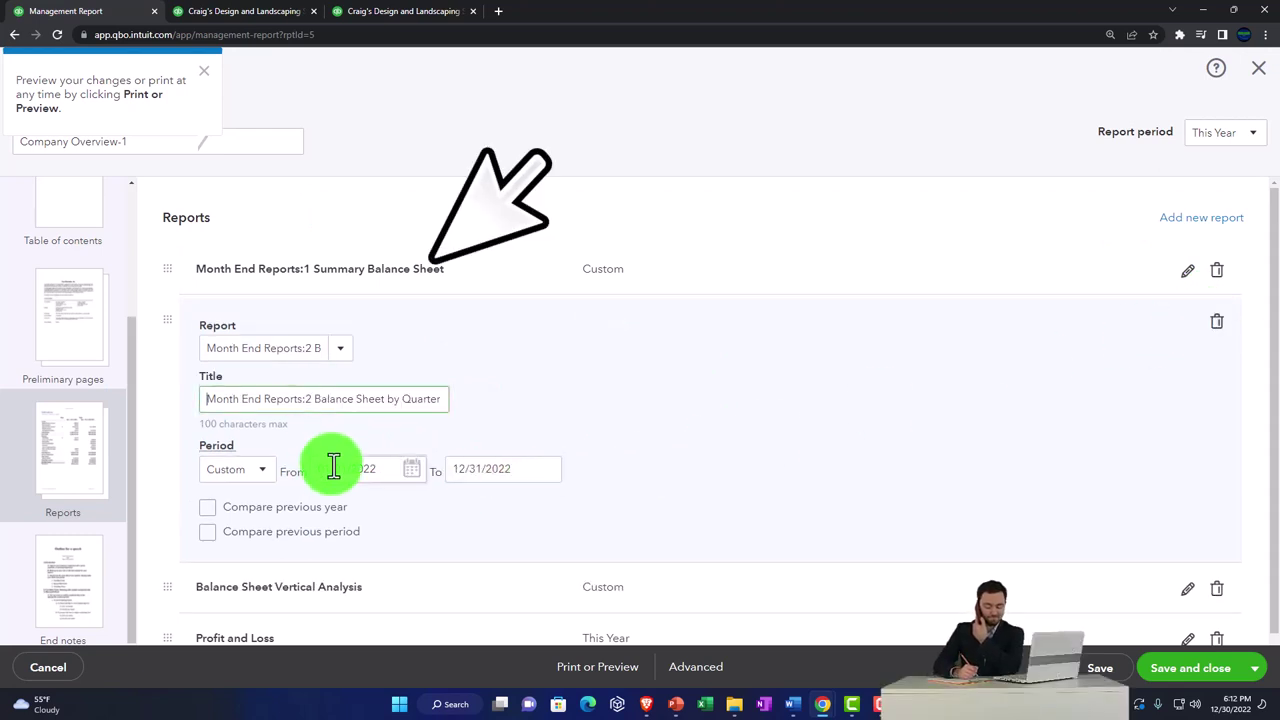
key("Right")
key("Right")
key("Right")
key("Right")
key("Right")
key("Right")
key("Right")
key("Right")
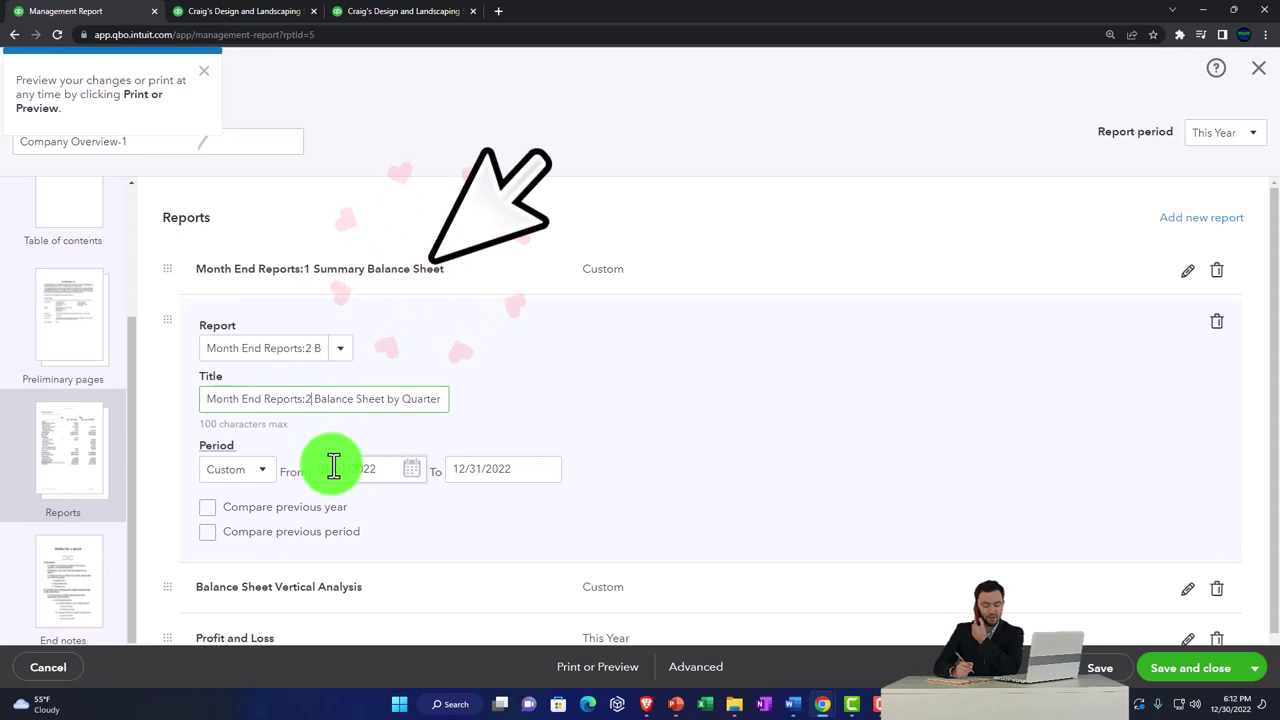
key("BackSpace")
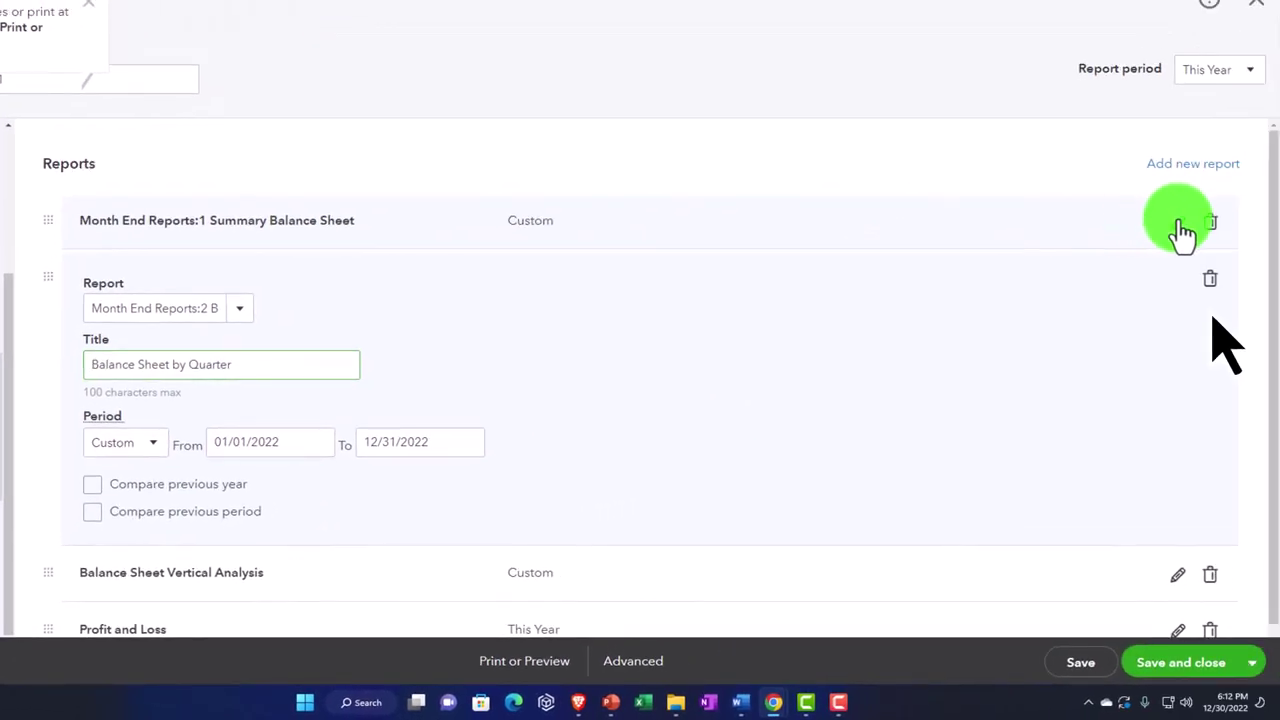
Retitle the first report as Summary Balance Sheet, dropping the Month End Reports:1 prefix.
left_click(1180, 224)
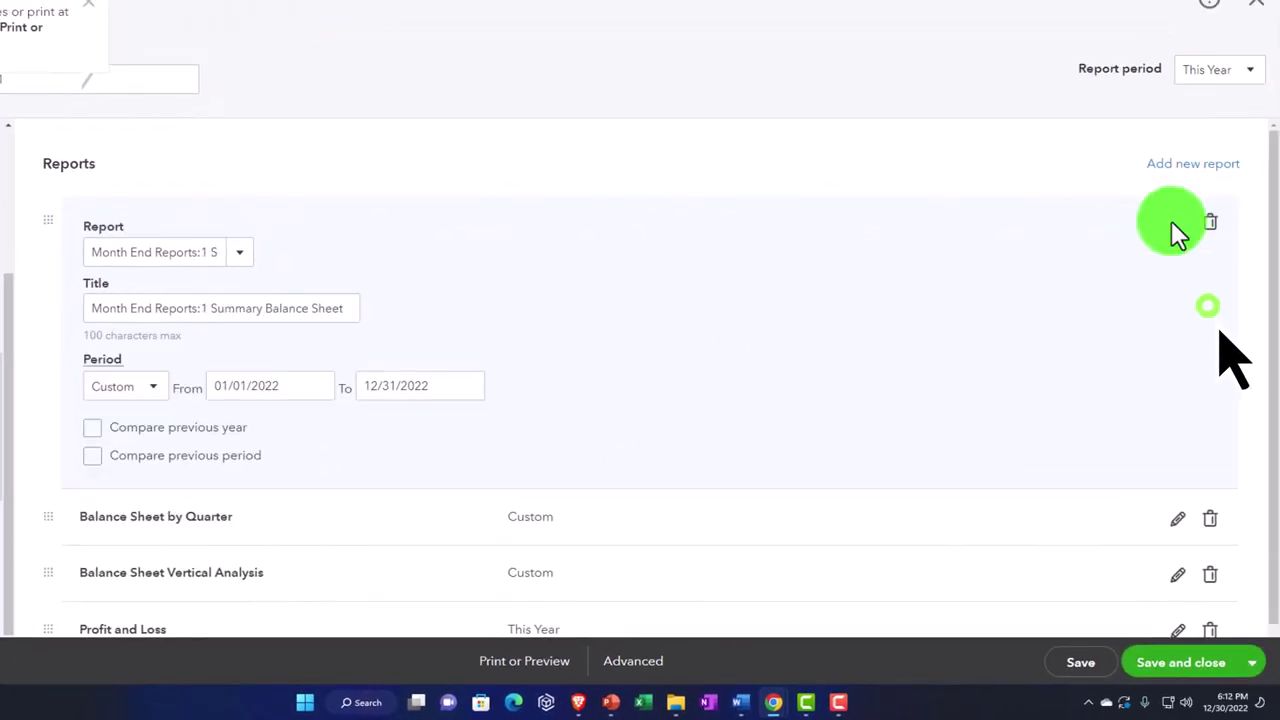
left_click(207, 308)
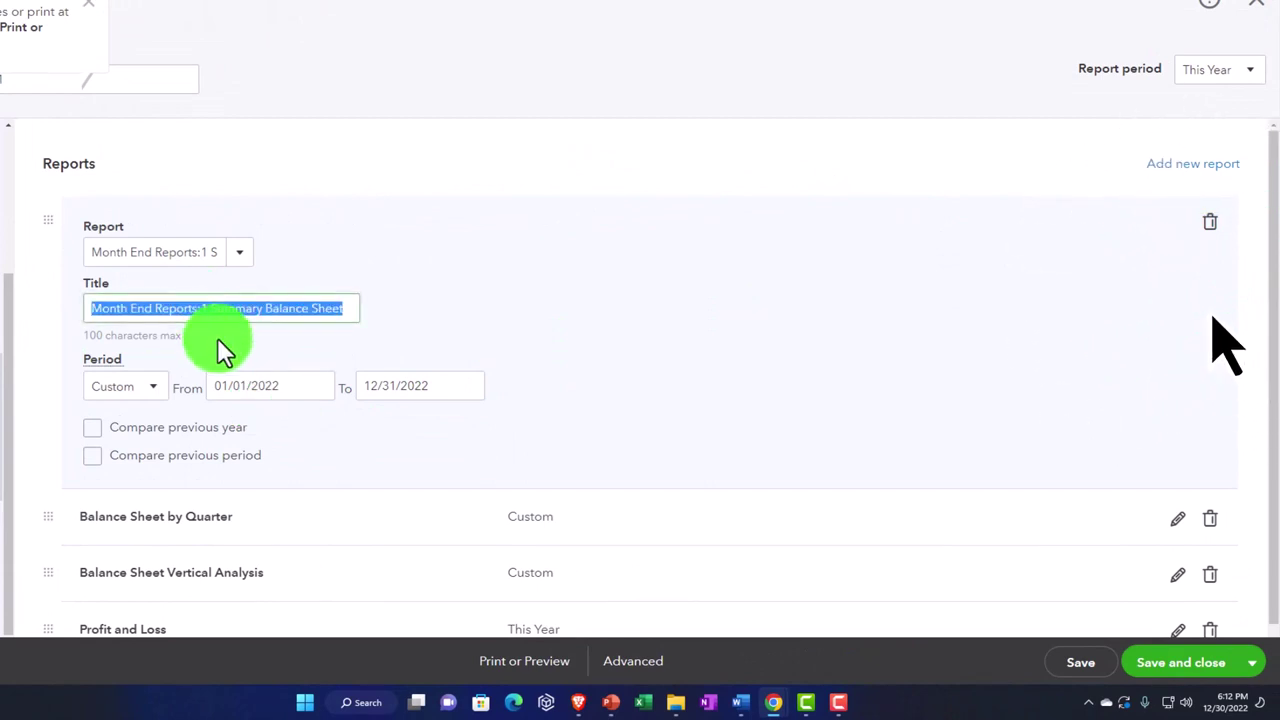
key("Home")
key("Right")
key("Right")
key("Right")
key("Right")
key("Right")
key("Right")
key("Right")
key("Right")
key("Right")
key("Right")
key("Right")
key("Right")
key("Right")
key("Right")
key("Right")
key("Right")
key("Right")
key("Right")
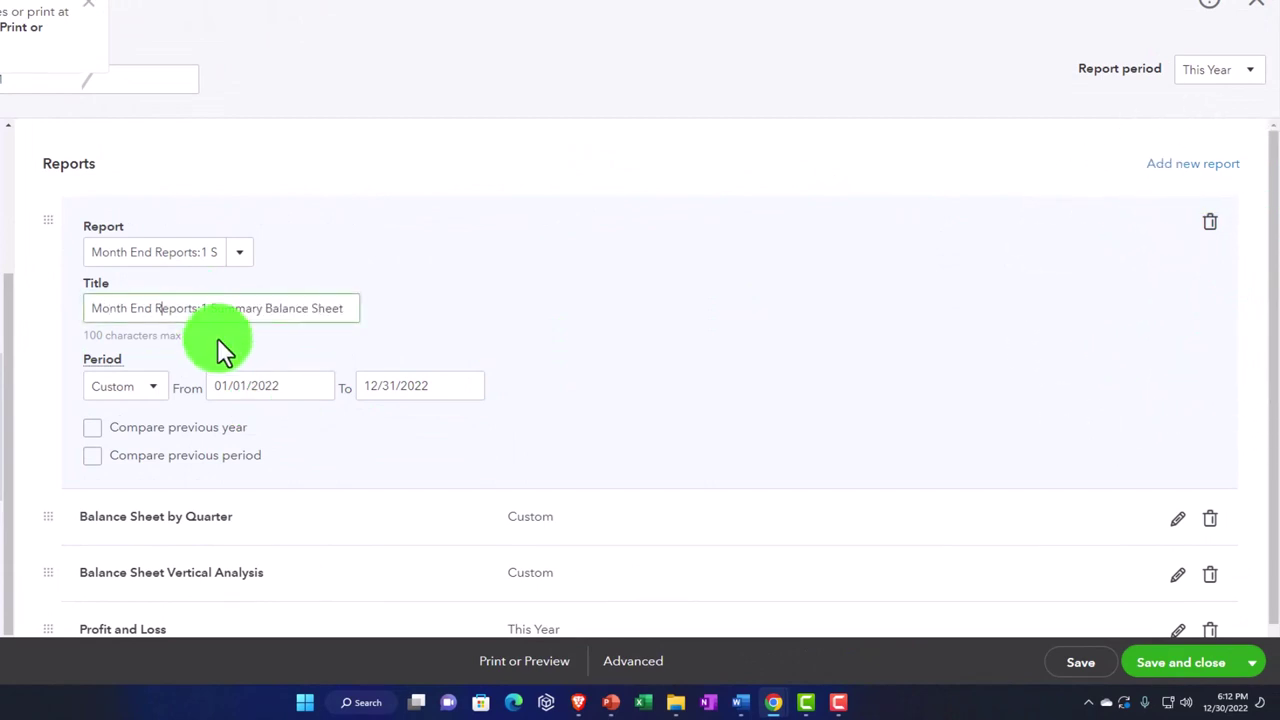
key("Delete")
key("Delete")
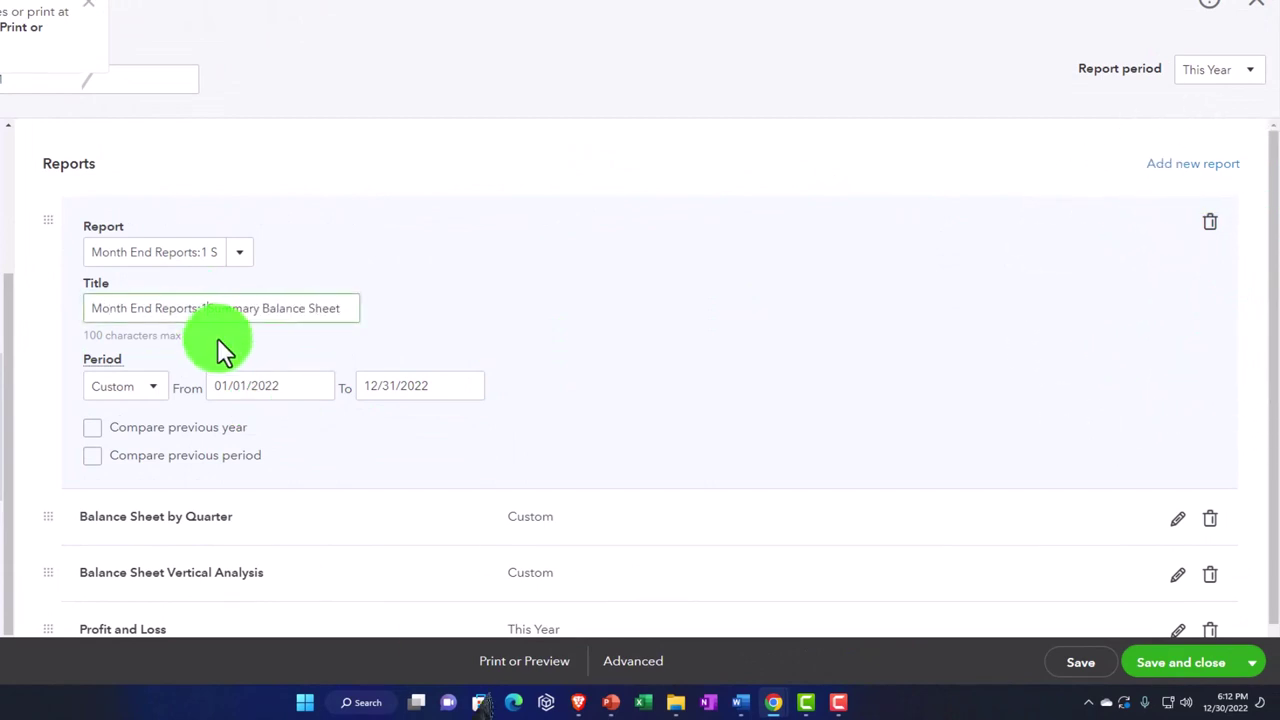
key("BackSpace")
key("BackSpace")
key("BackSpace")
key("BackSpace")
key("BackSpace")
key("BackSpace")
key("BackSpace")
key("BackSpace")
key("BackSpace")
key("BackSpace")
key("BackSpace")
key("BackSpace")
key("BackSpace")
key("BackSpace")
key("BackSpace")
key("BackSpace")
key("BackSpace")
key("BackSpace")
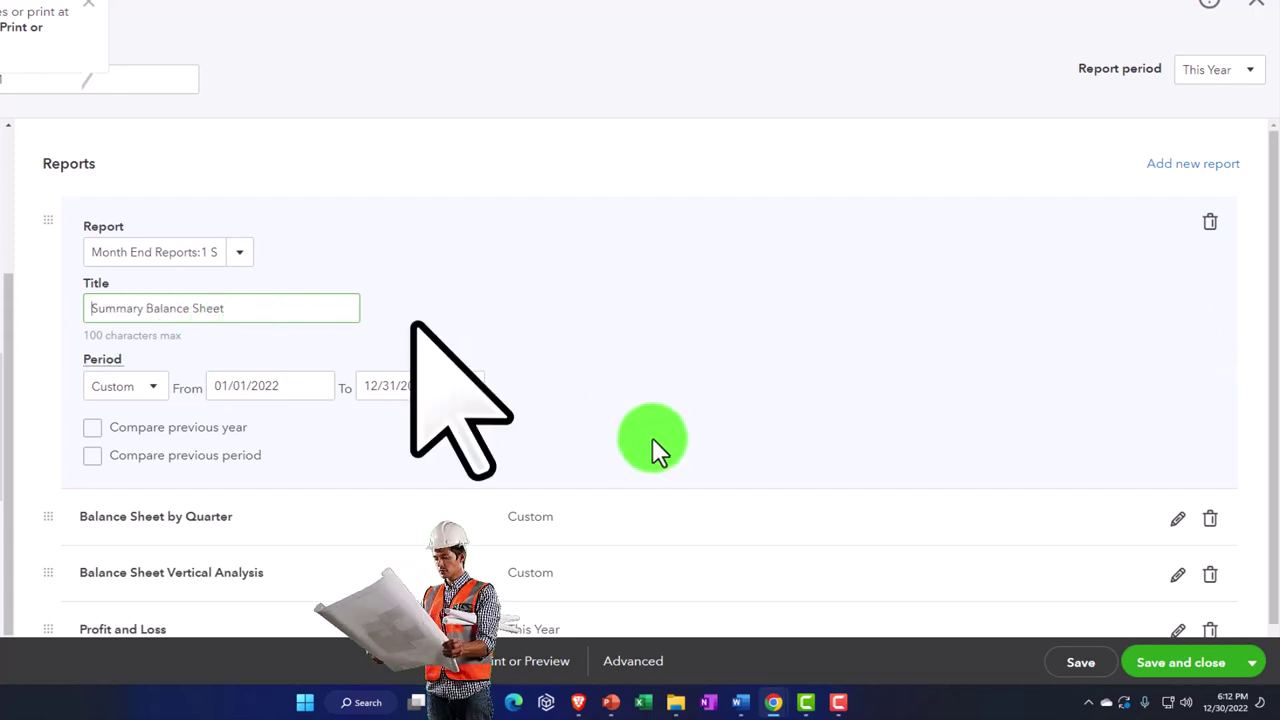
Save the management report with its shortened report titles and generate its print preview.
scroll(652, 437, "down", 1)
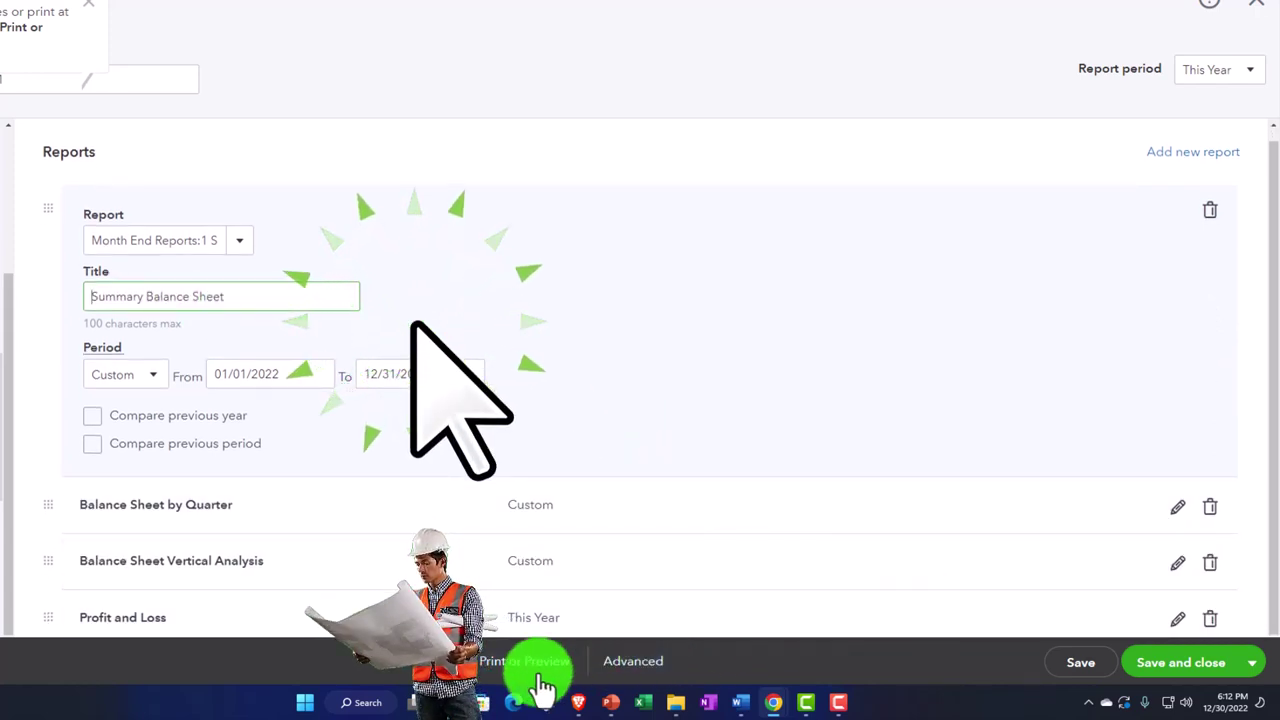
left_click(1075, 664)
left_click(553, 668)
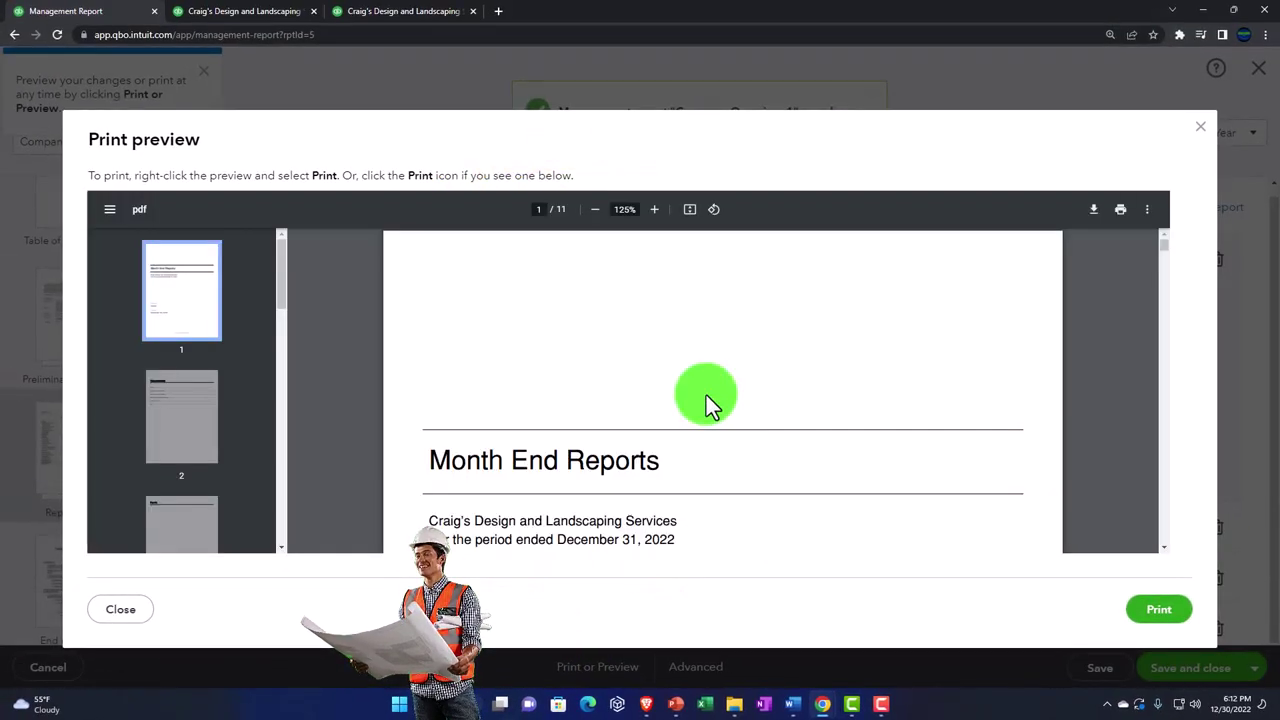
Check the report titles in the preview's table of contents and on the Summary Balance Sheet page, and close the preview.
scroll(706, 404, "down", 10)
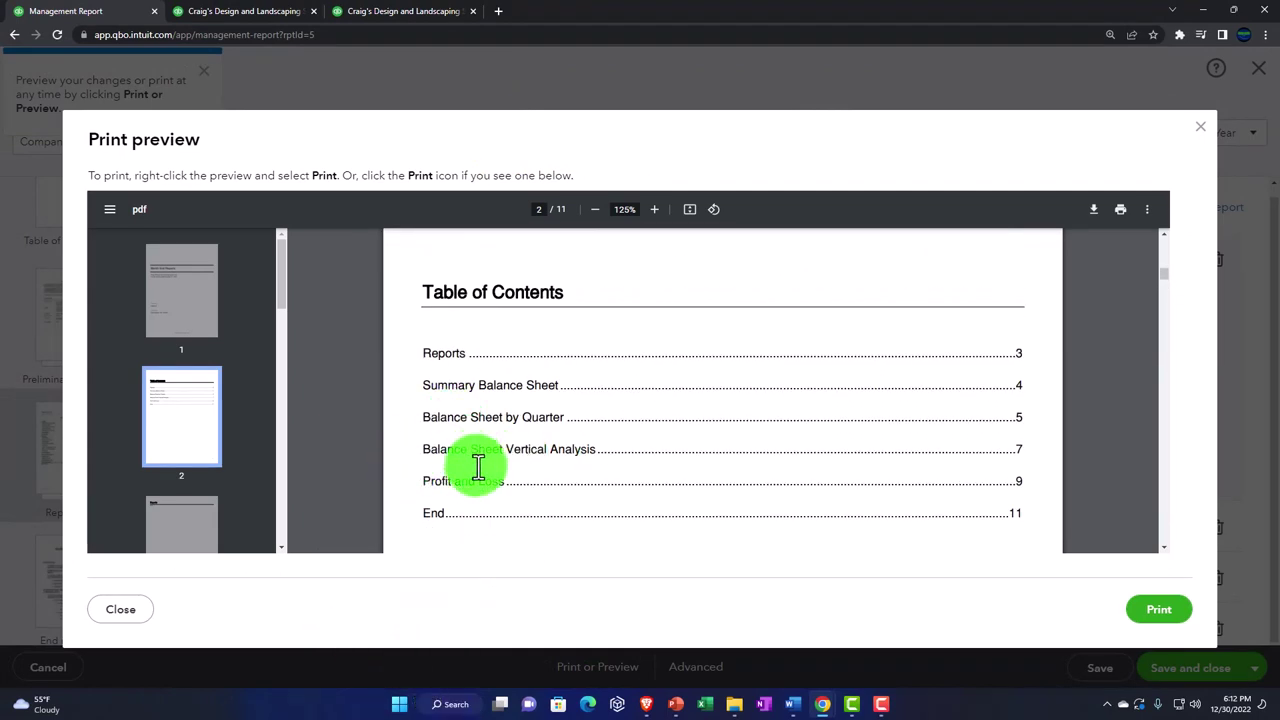
scroll(480, 470, "down", 10)
scroll(489, 480, "down", 10)
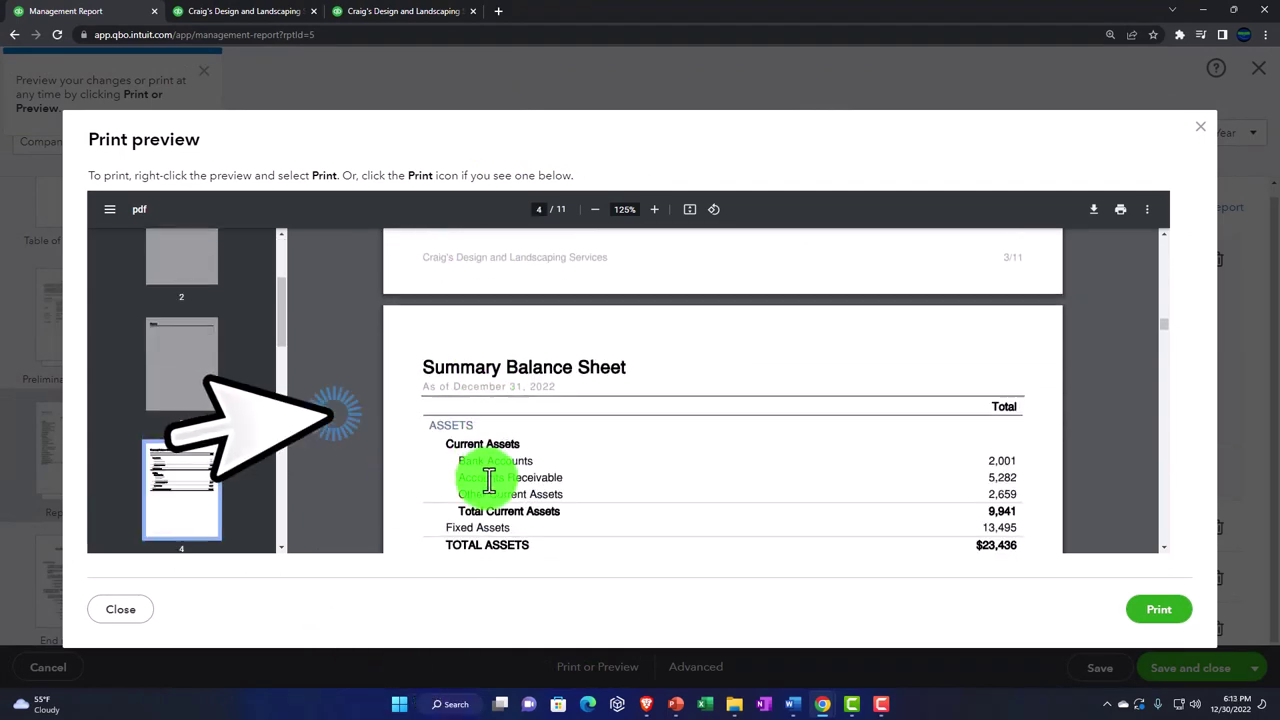
scroll(489, 480, "up", 2)
scroll(489, 480, "up", 1)
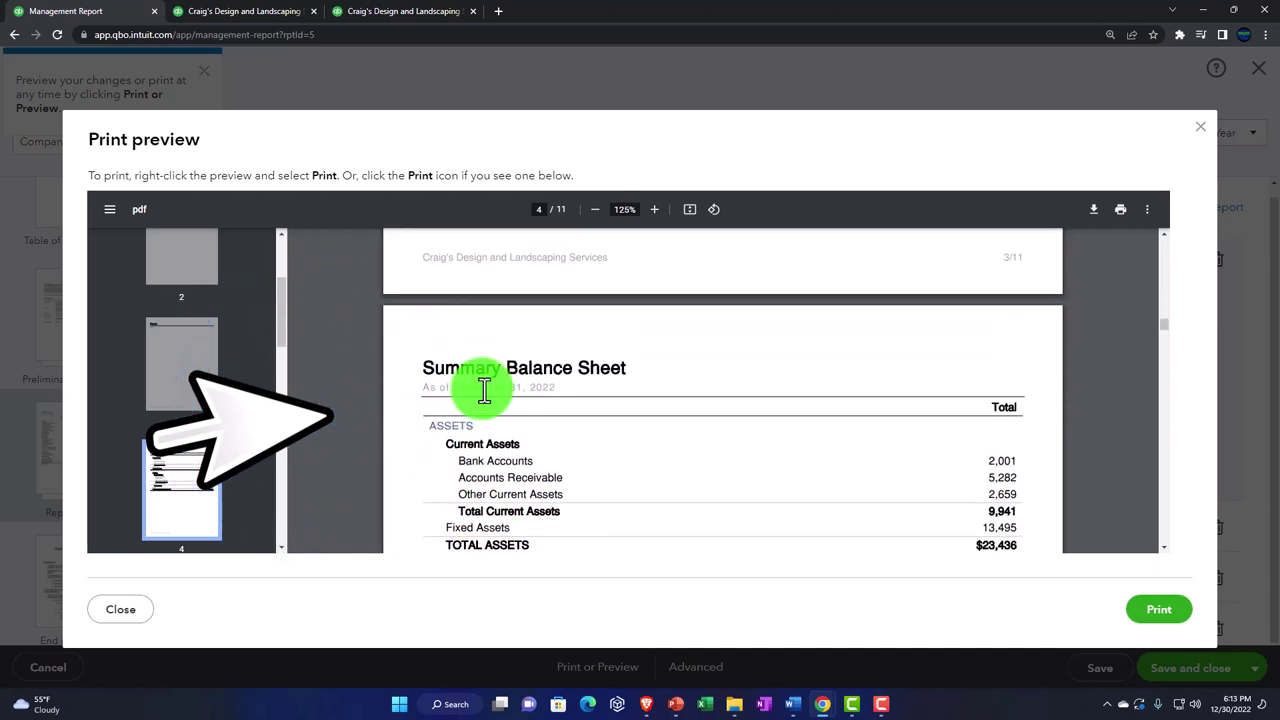
left_click(1210, 140)
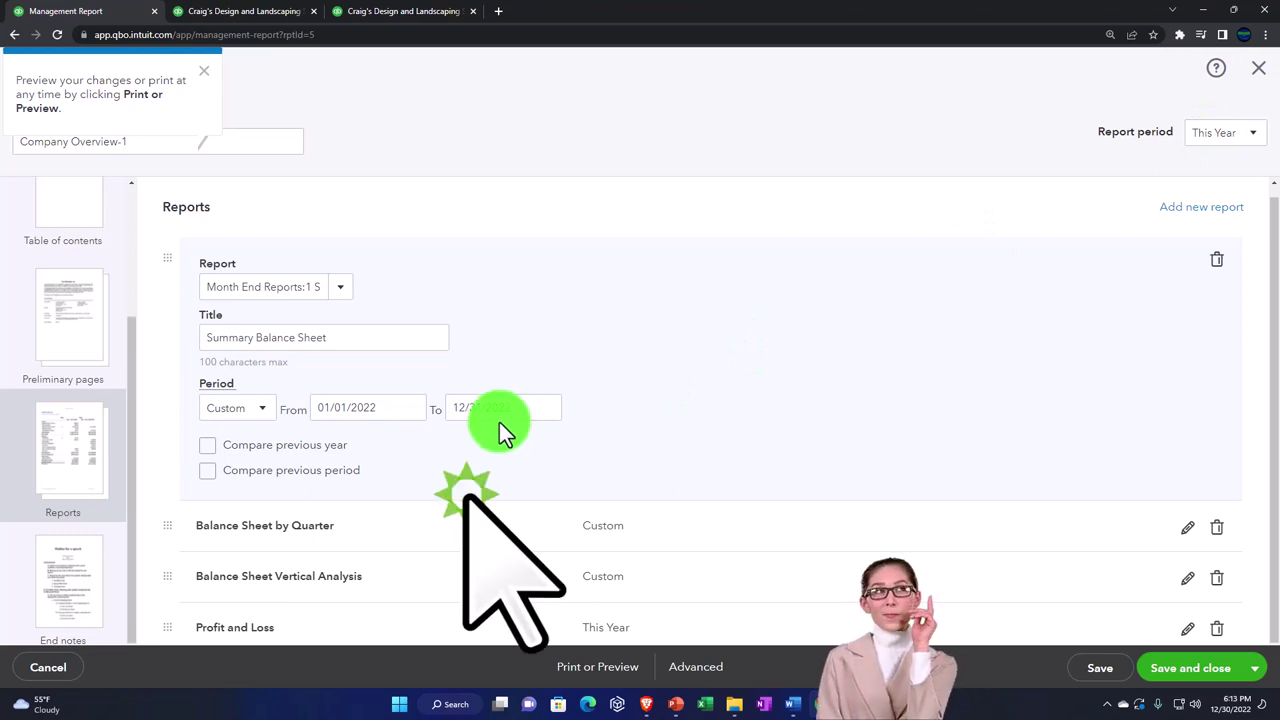
Close the management report and review the saved custom reports and the list of management reports.
scroll(473, 390, "up", 1)
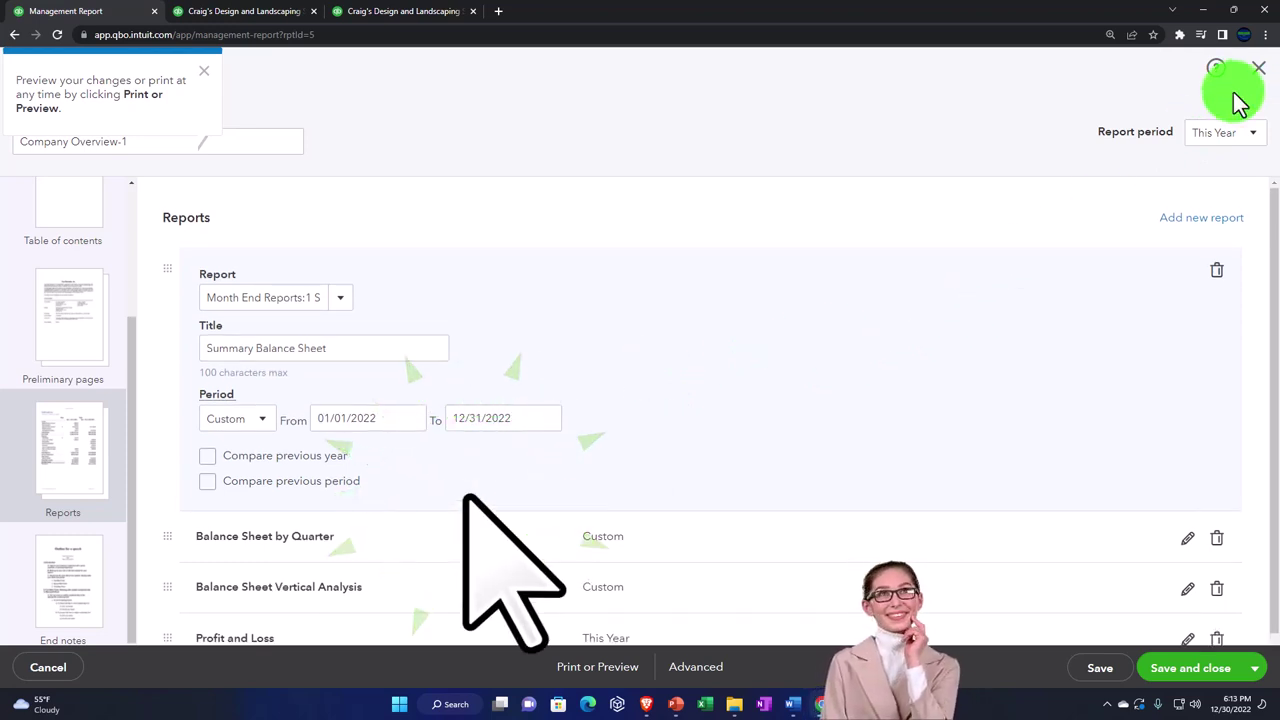
left_click(1256, 68)
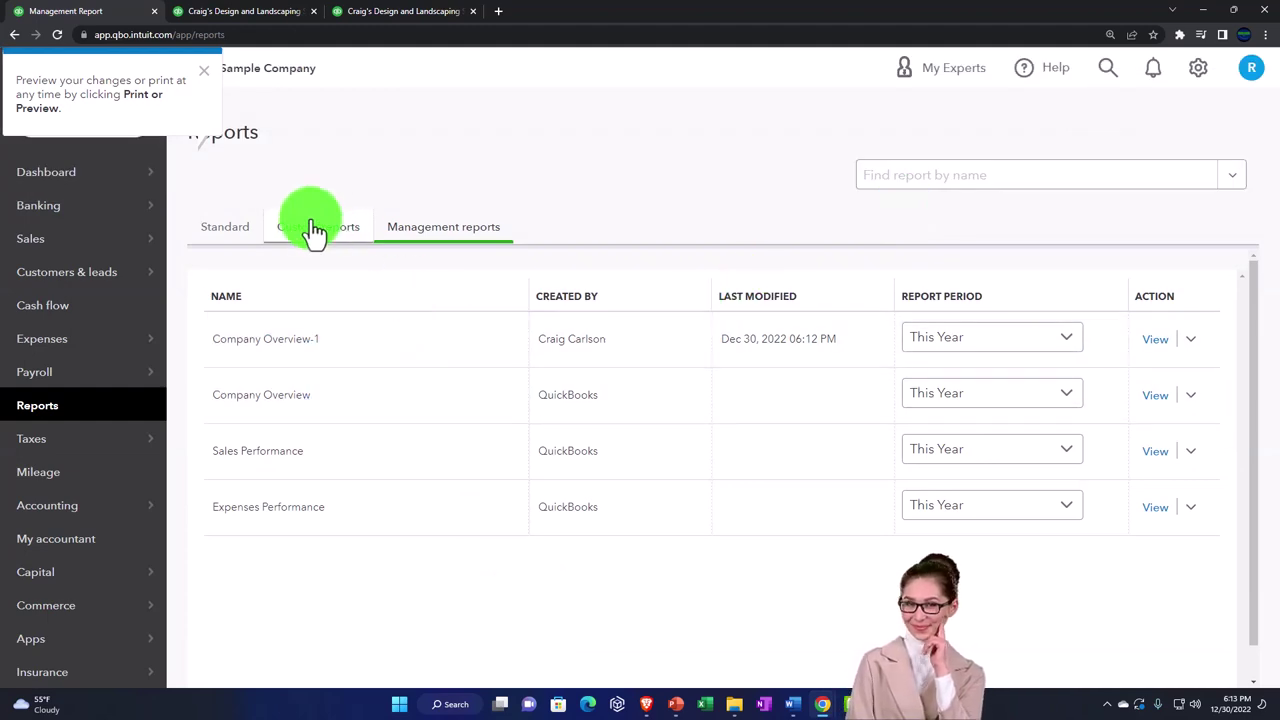
left_click(313, 238)
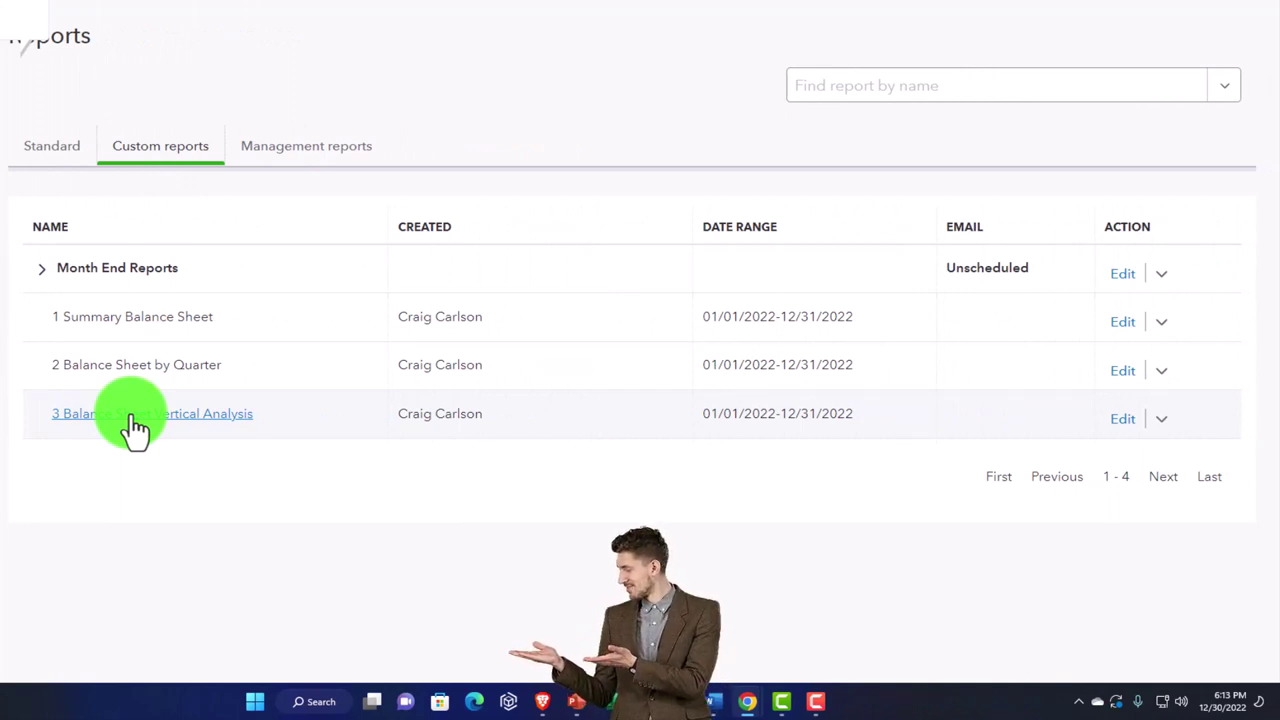
left_click(146, 433)
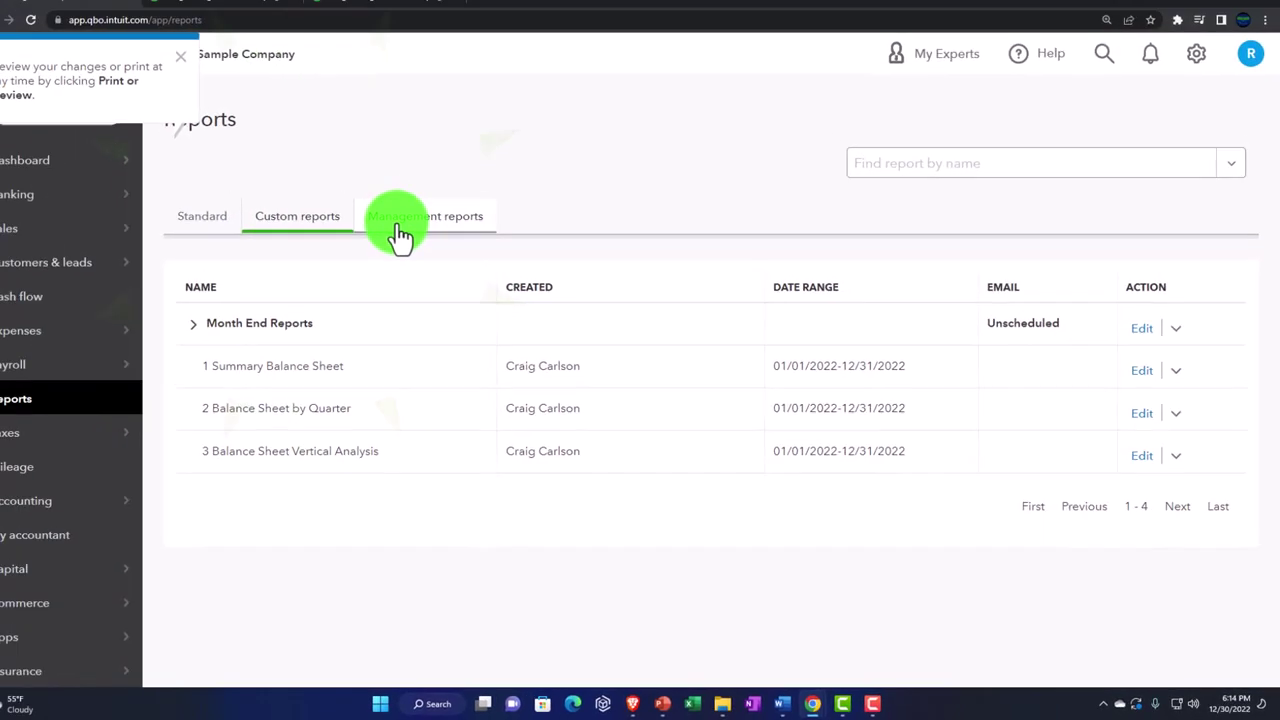
left_click(300, 176)
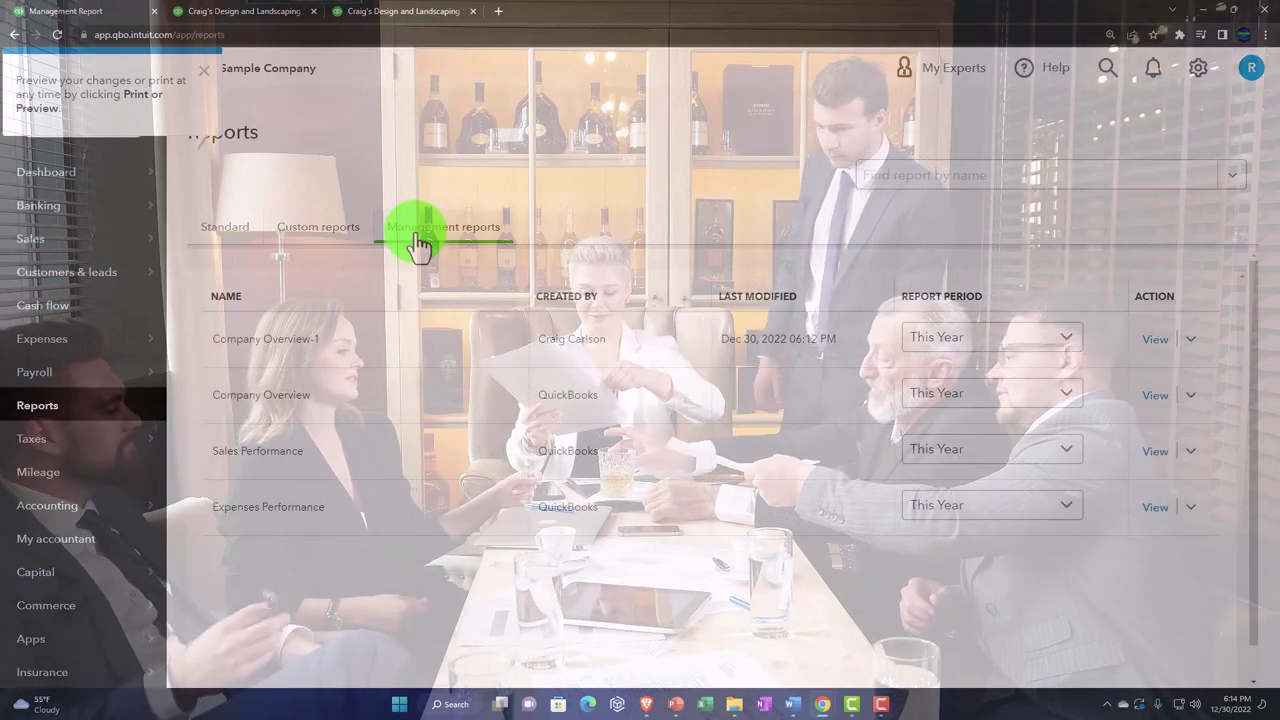